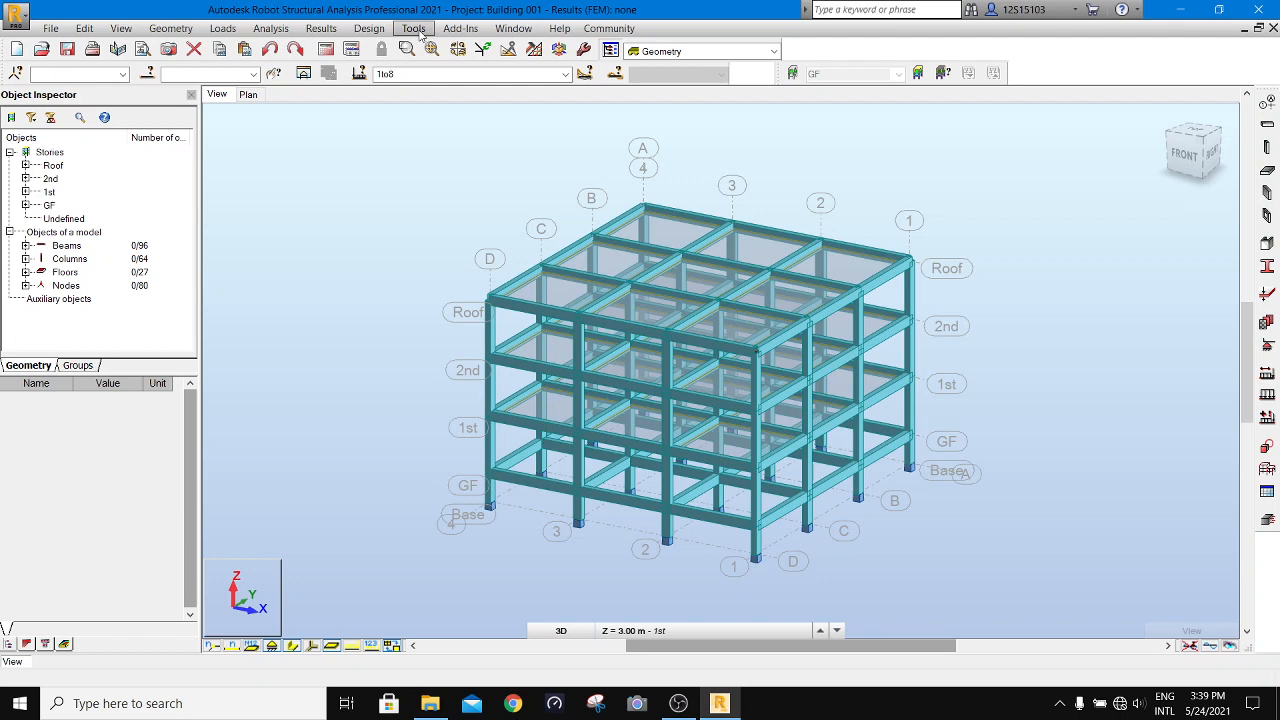
# - Review the job preferences for units and formats, dimensions, forces and design codes, leaving them without saving changes
pyautogui.click(418, 30)
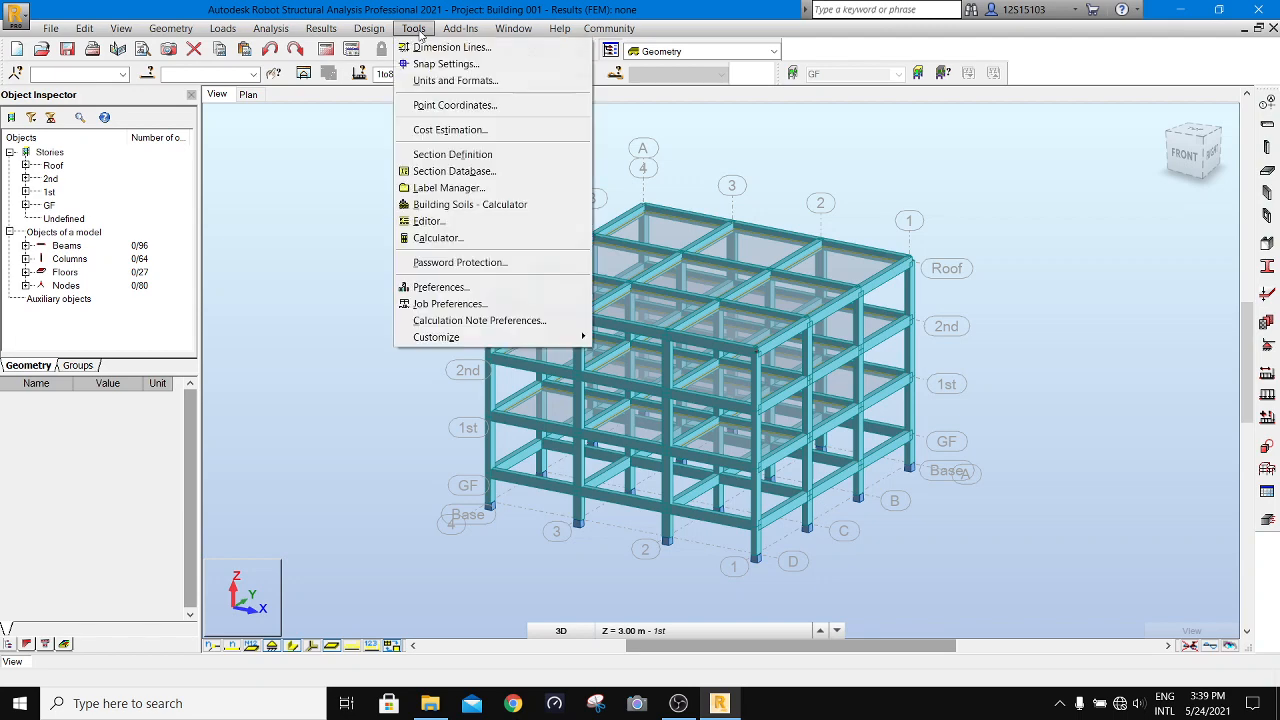
pyautogui.click(531, 304)
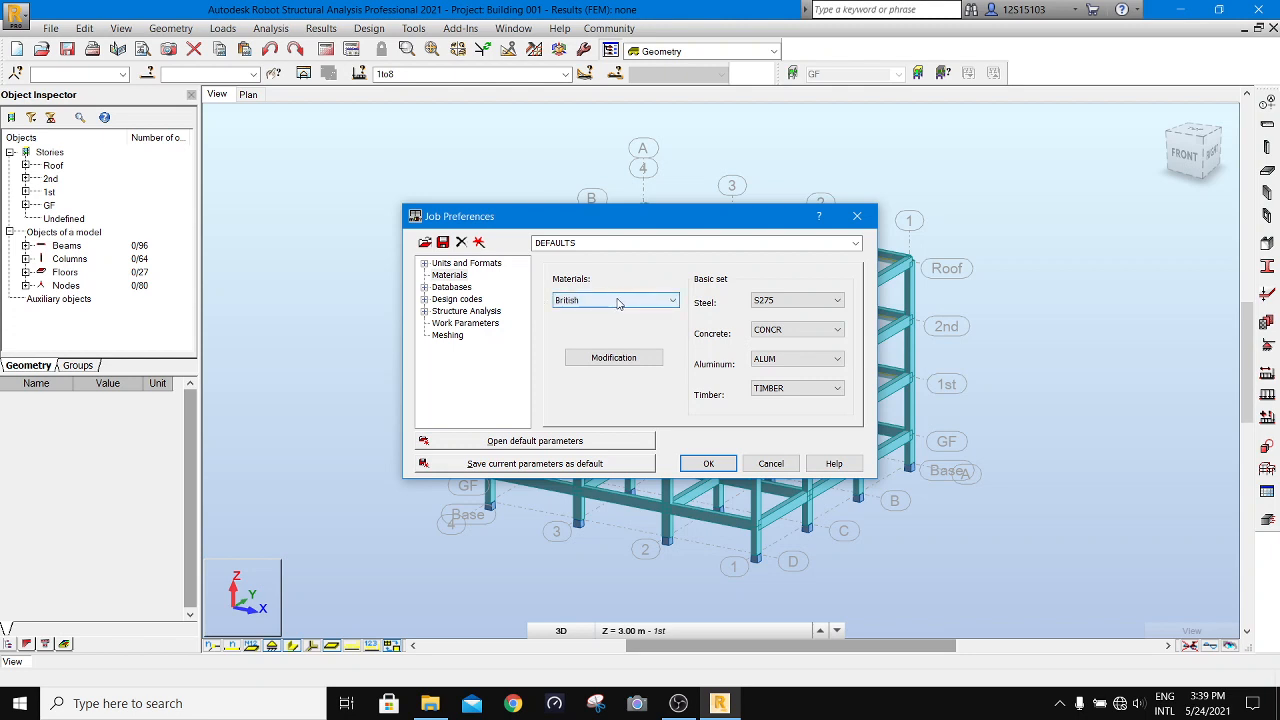
pyautogui.click(424, 263)
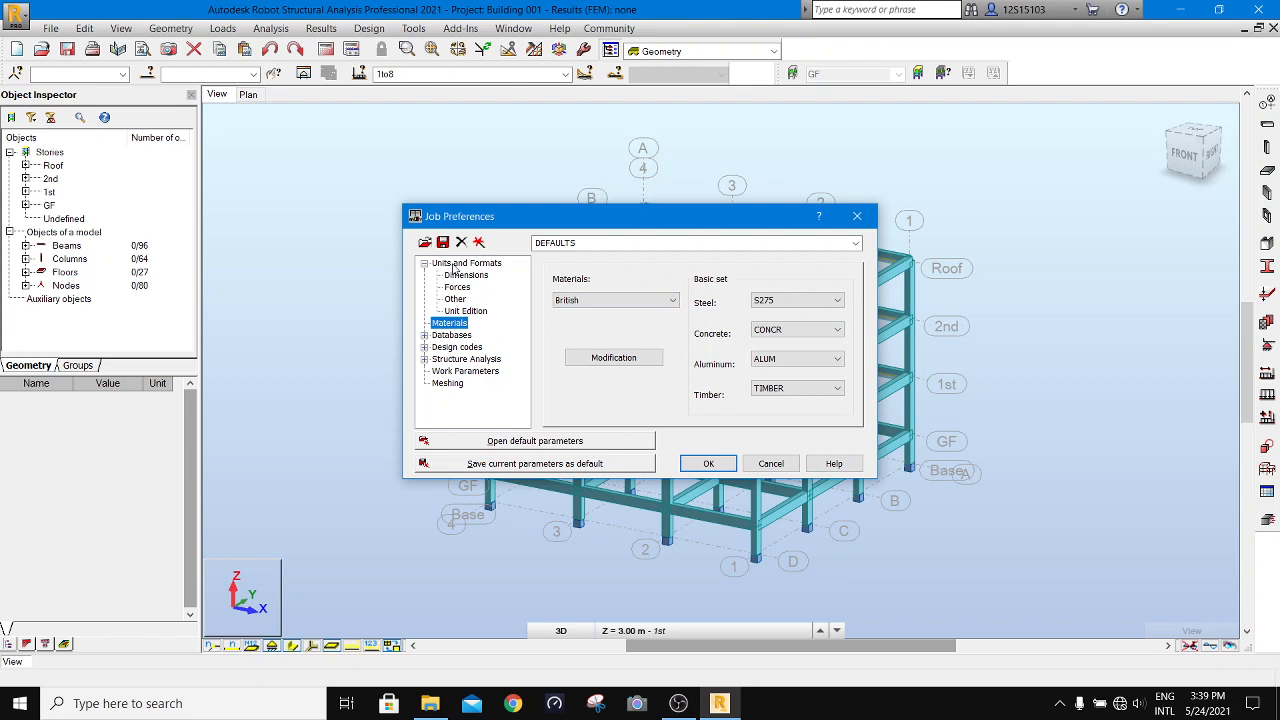
pyautogui.click(455, 265)
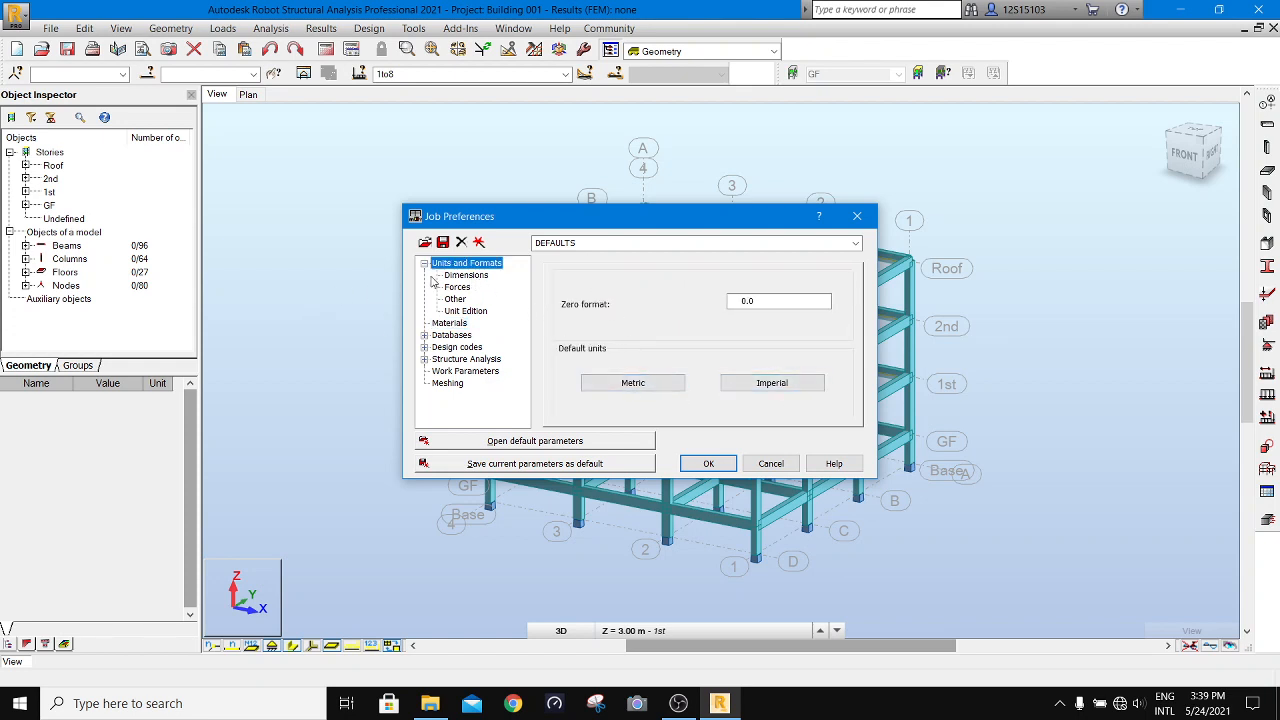
pyautogui.click(466, 275)
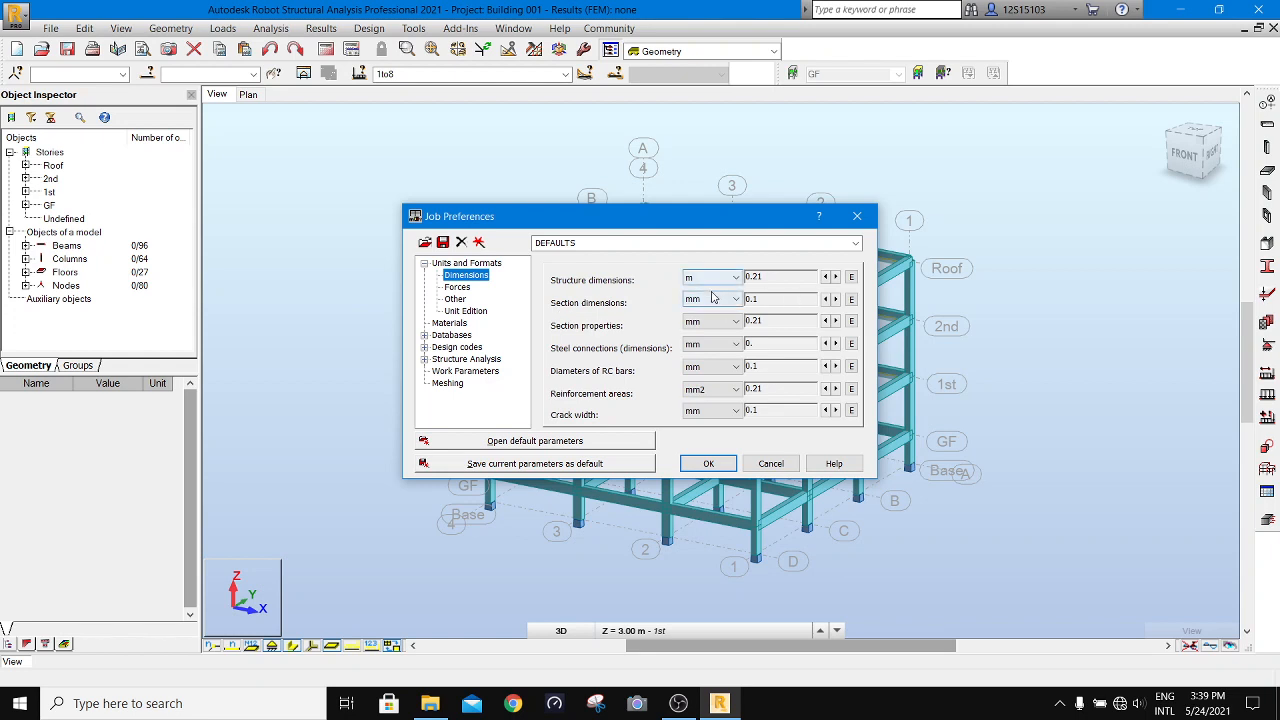
pyautogui.click(456, 288)
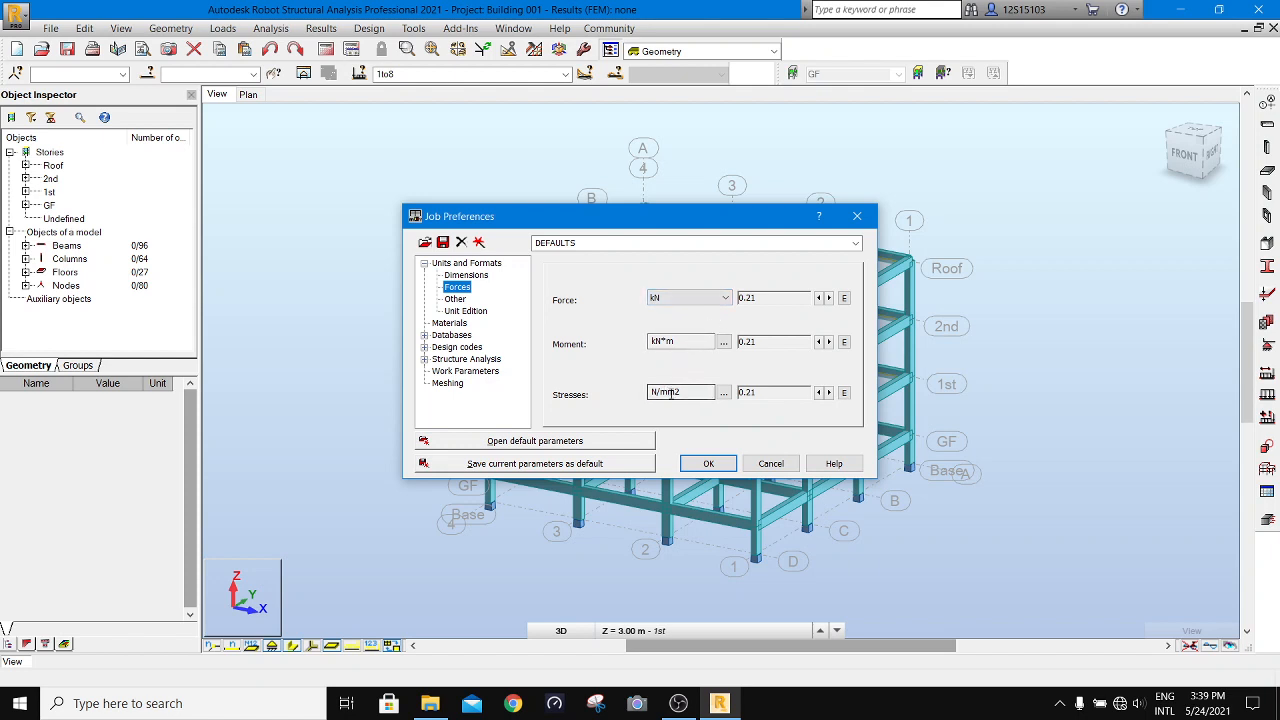
pyautogui.click(440, 348)
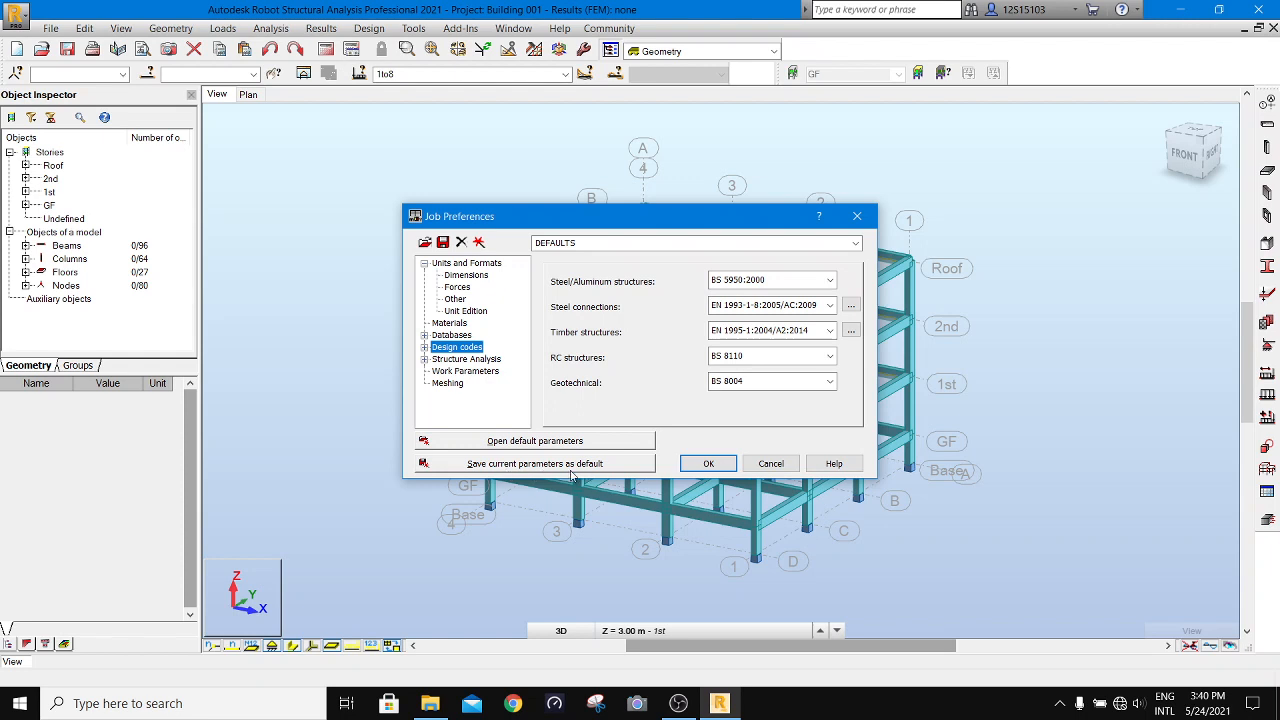
pyautogui.click(768, 464)
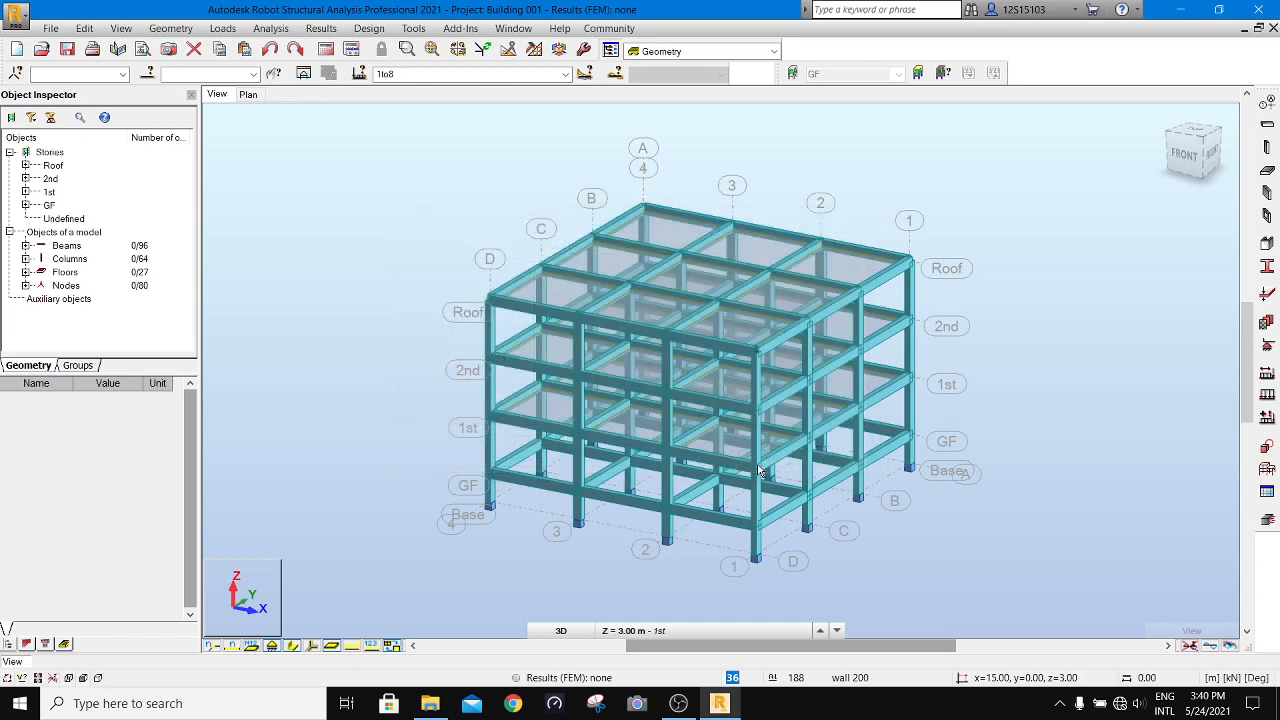
# - Run the structural analysis, continue past the structure verification errors, and decline to continue at the instability question
pyautogui.click(325, 51)
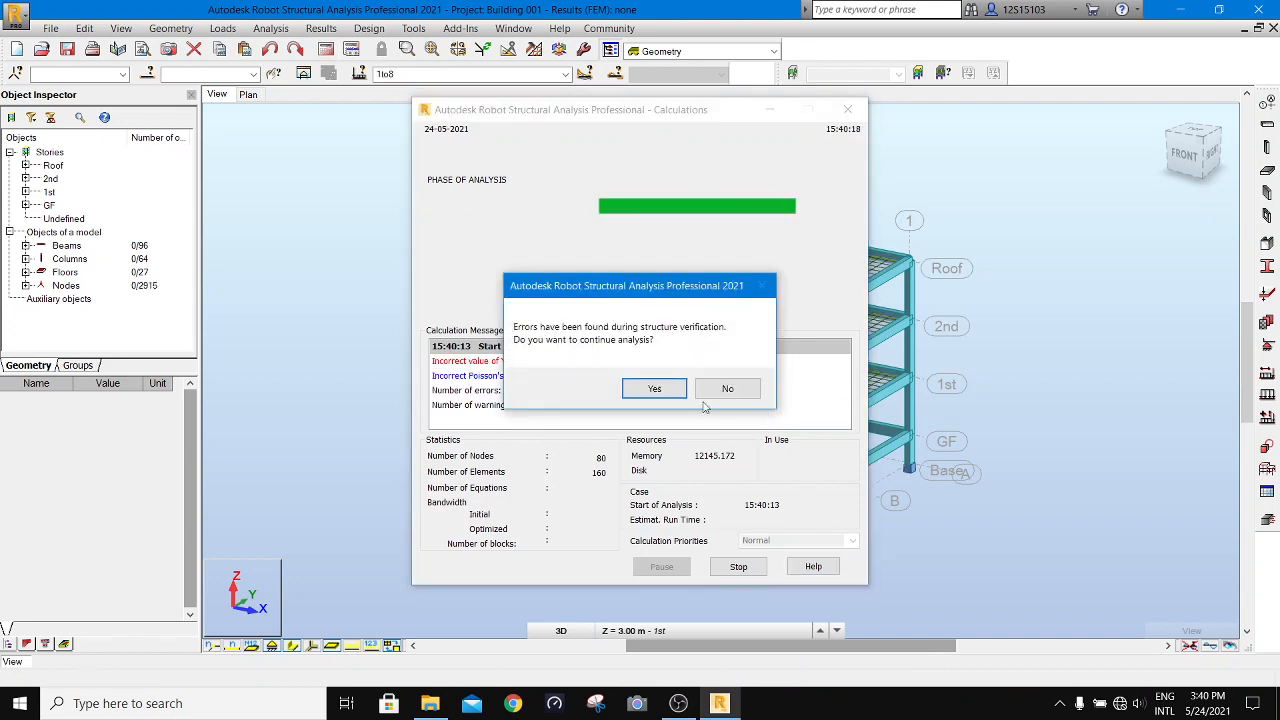
pyautogui.click(654, 388)
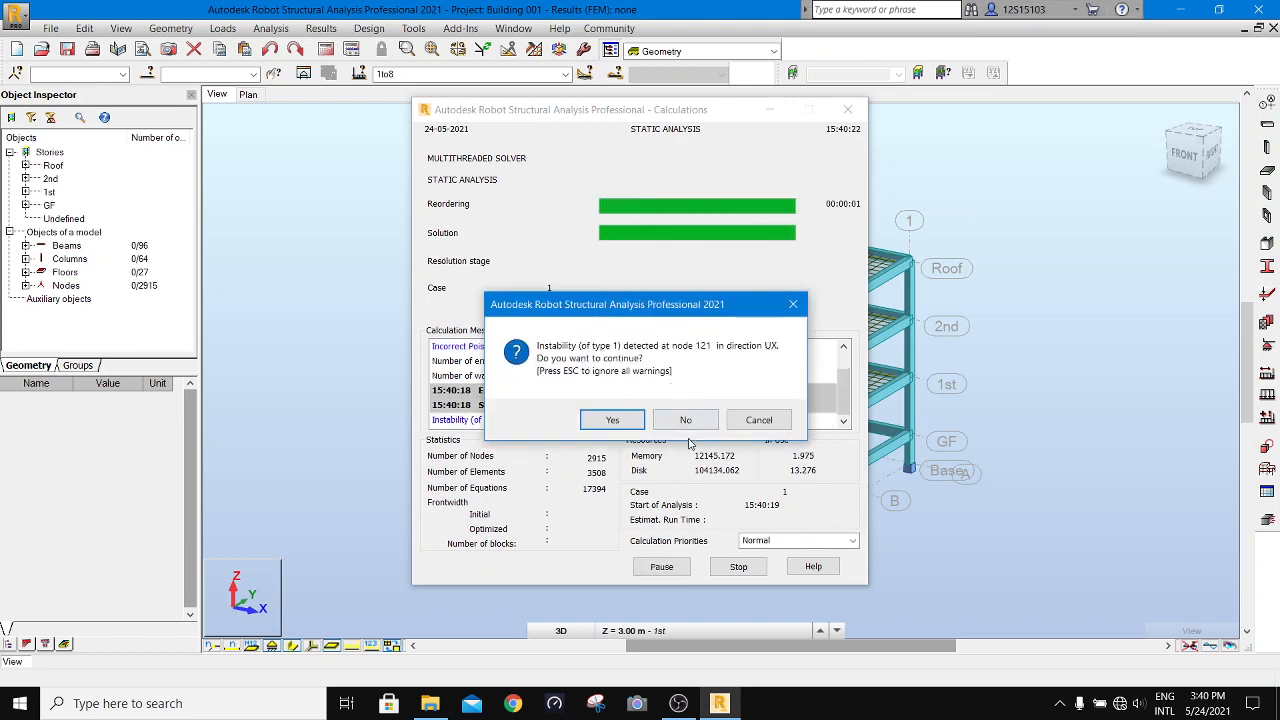
pyautogui.click(686, 420)
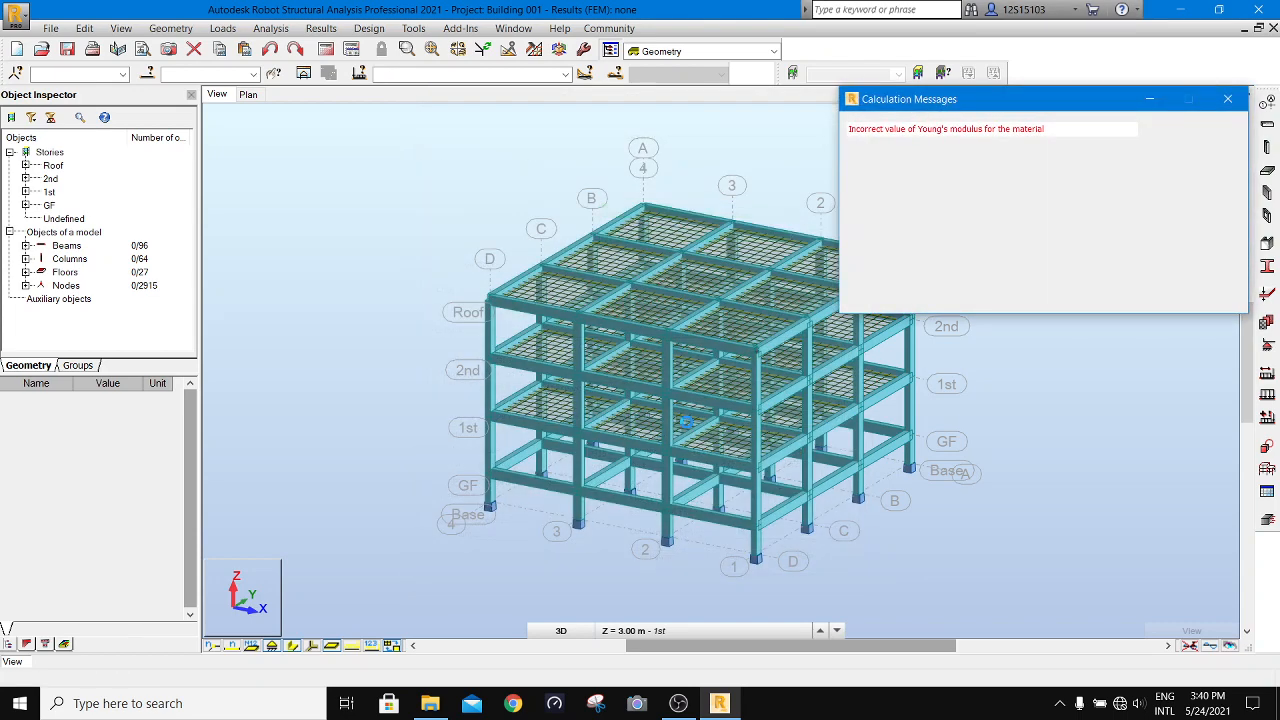
# - Select the floor panels associated with the Young's modulus and Poisson's ratio calculation messages, and close the message list
pyautogui.click(945, 141)
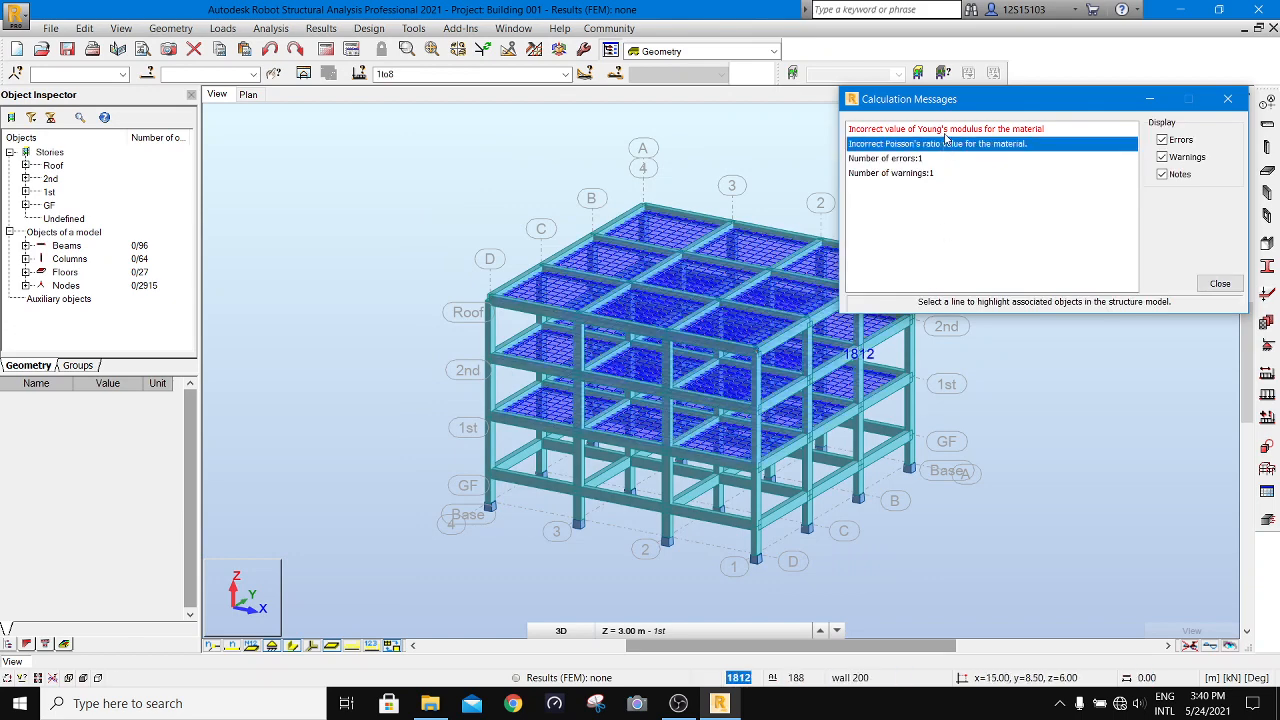
pyautogui.click(945, 129)
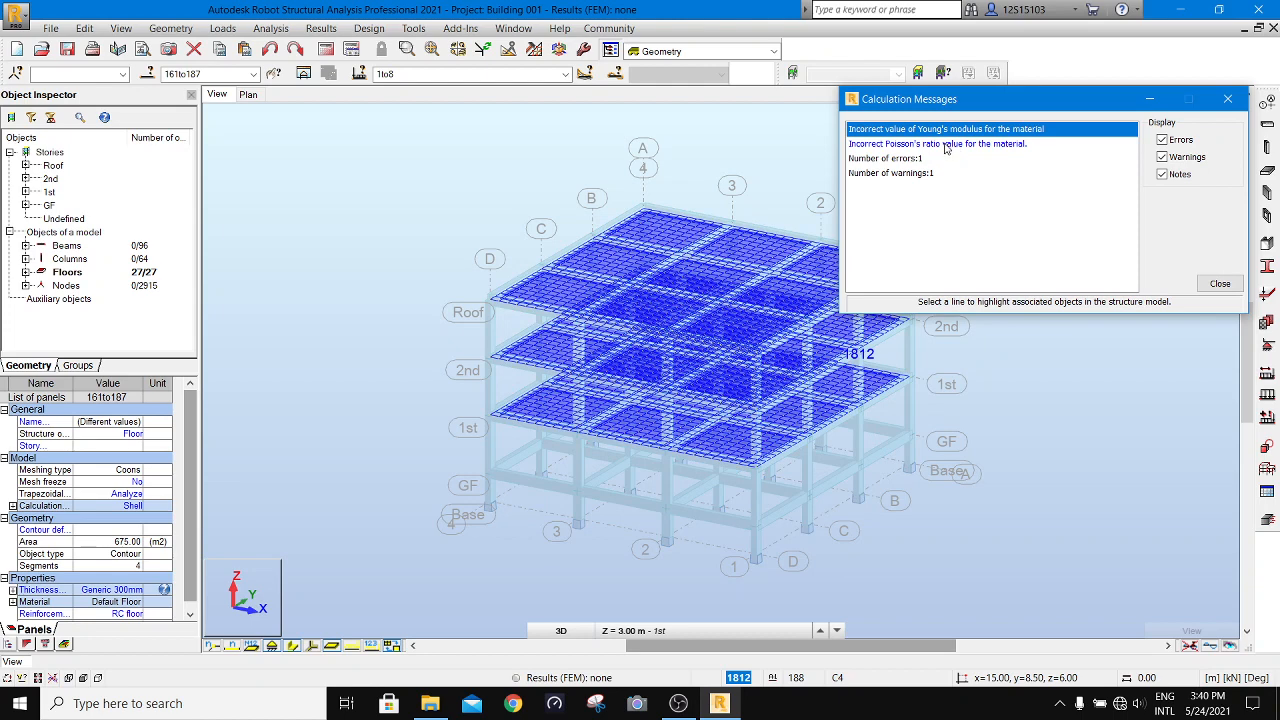
pyautogui.click(948, 144)
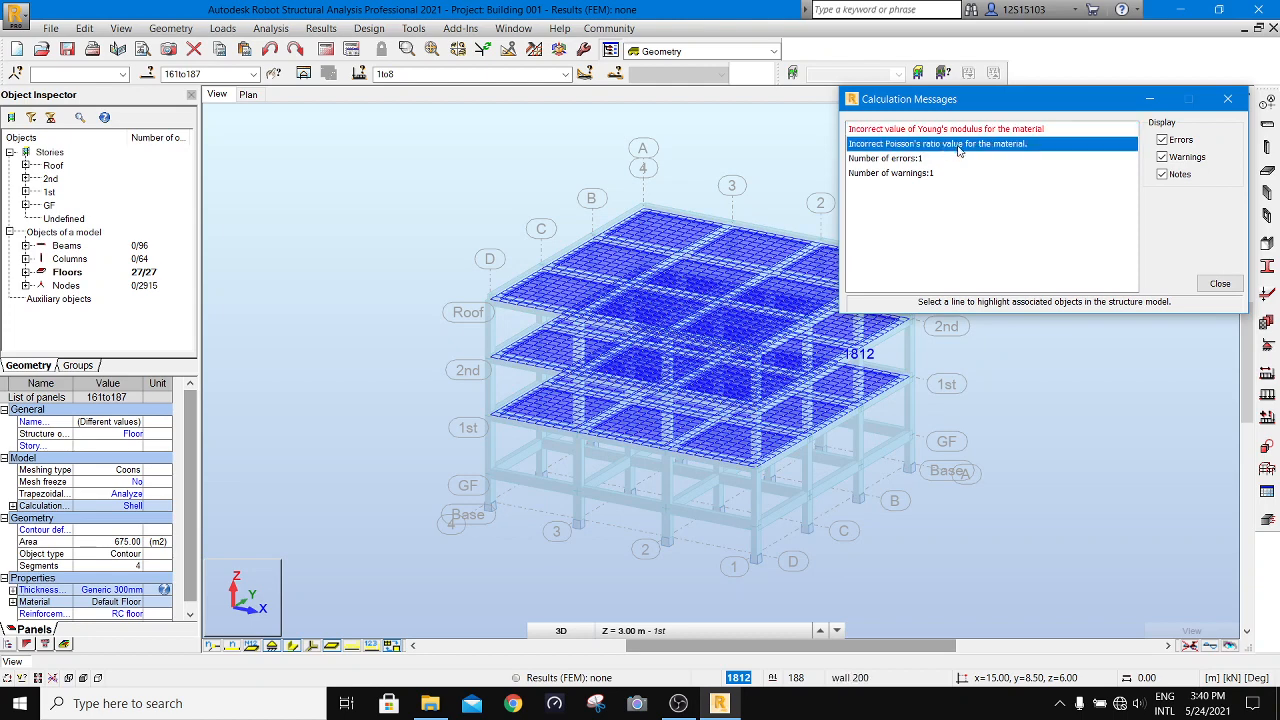
pyautogui.click(1220, 284)
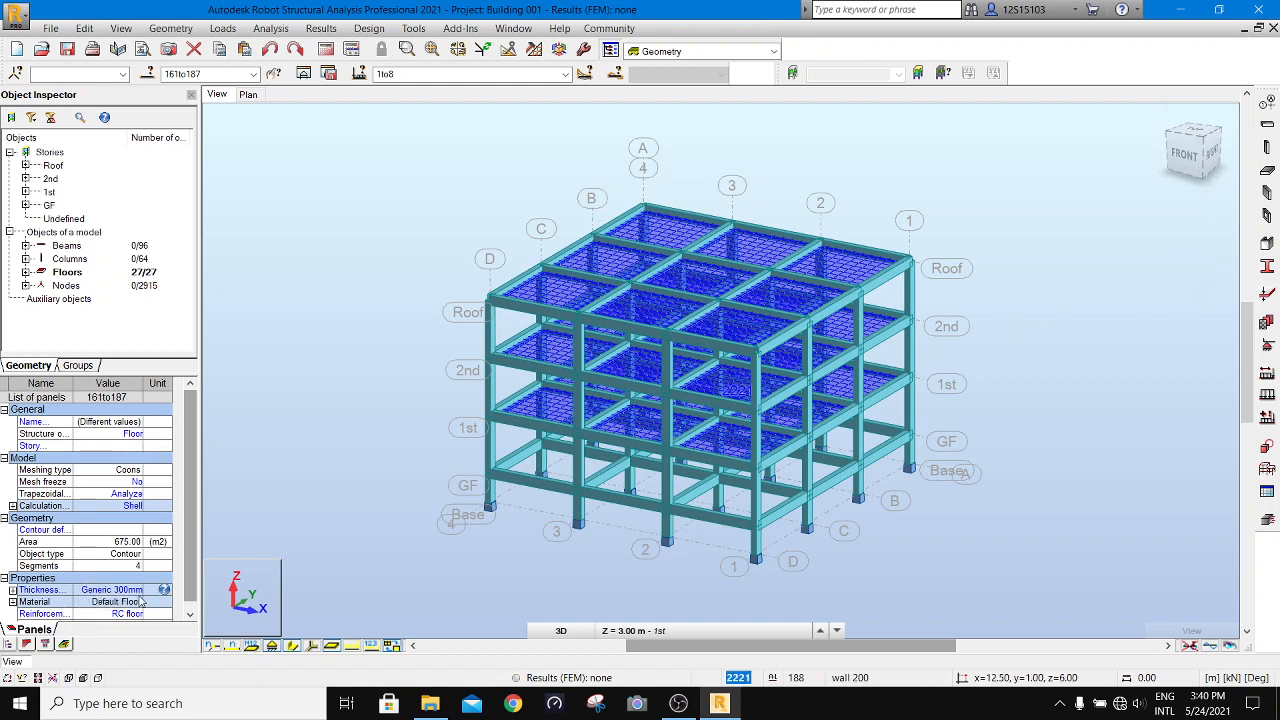
# - Define a new homogeneous FE thickness for the selected floor panels, labelled "Slab 125 mm", with a constant thickness of 125 mm
pyautogui.doubleClick(45, 594)
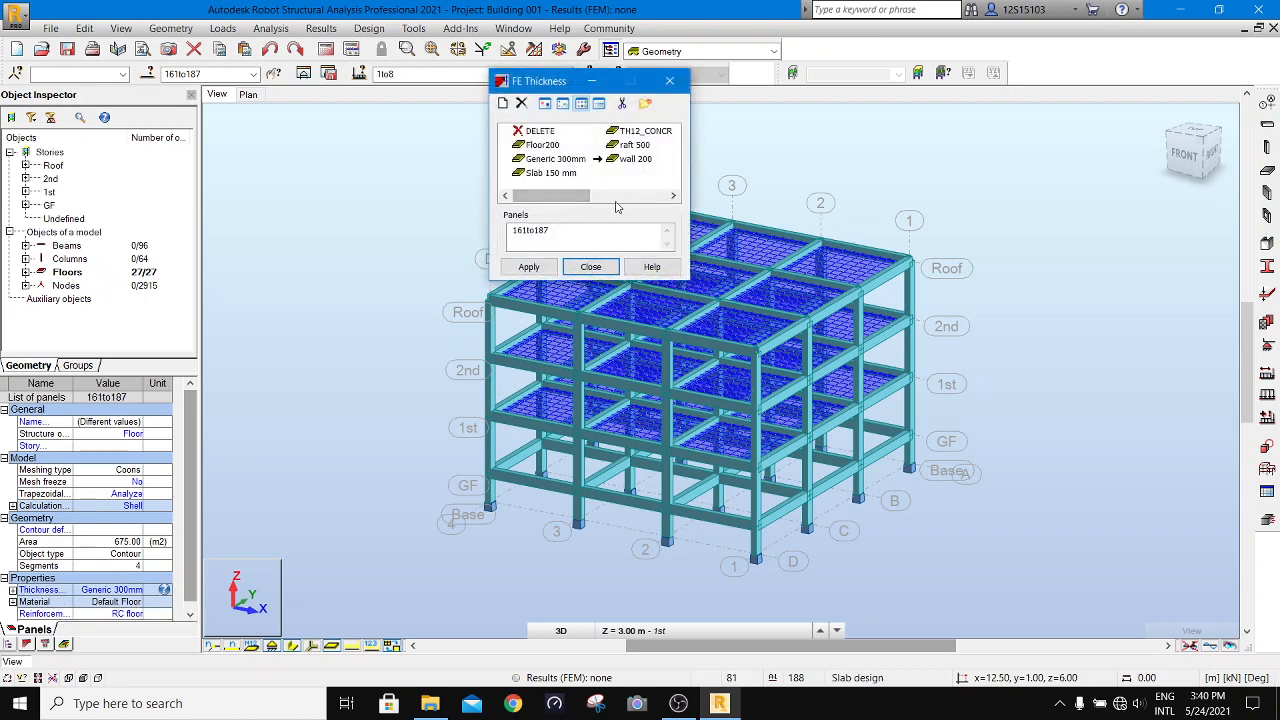
pyautogui.click(504, 104)
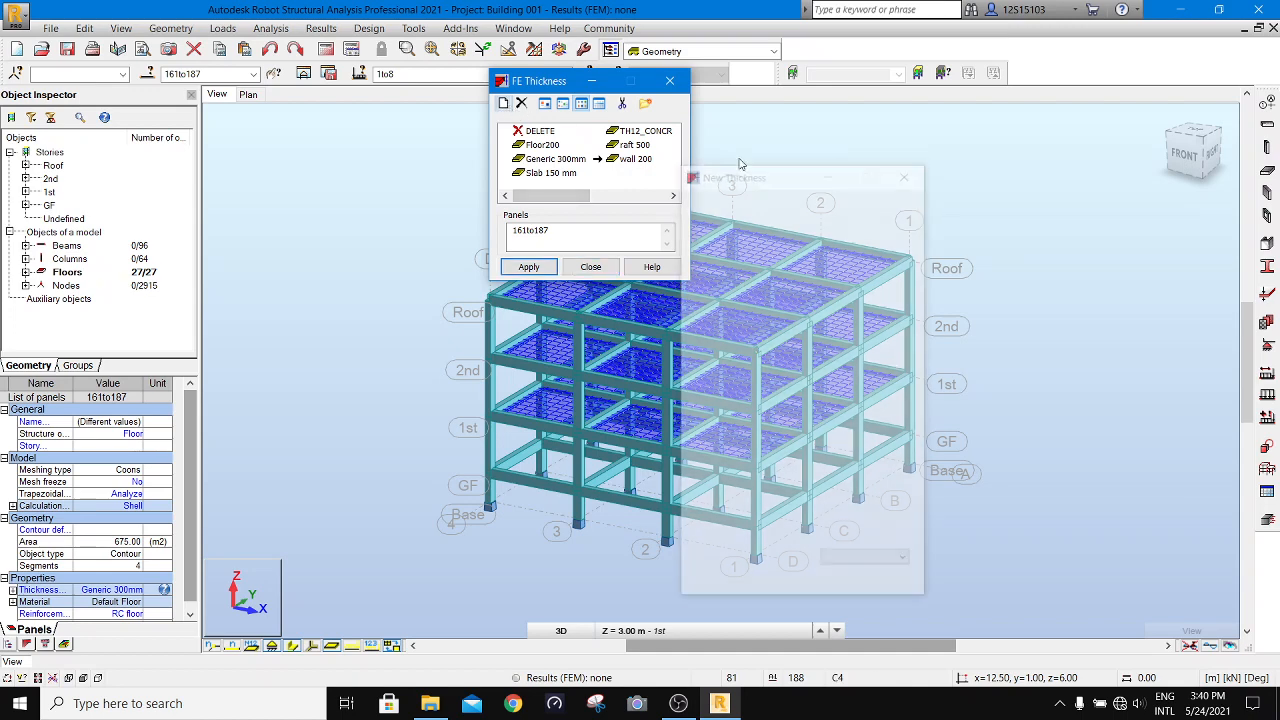
pyautogui.moveTo(790, 332); pyautogui.dragTo(685, 328)
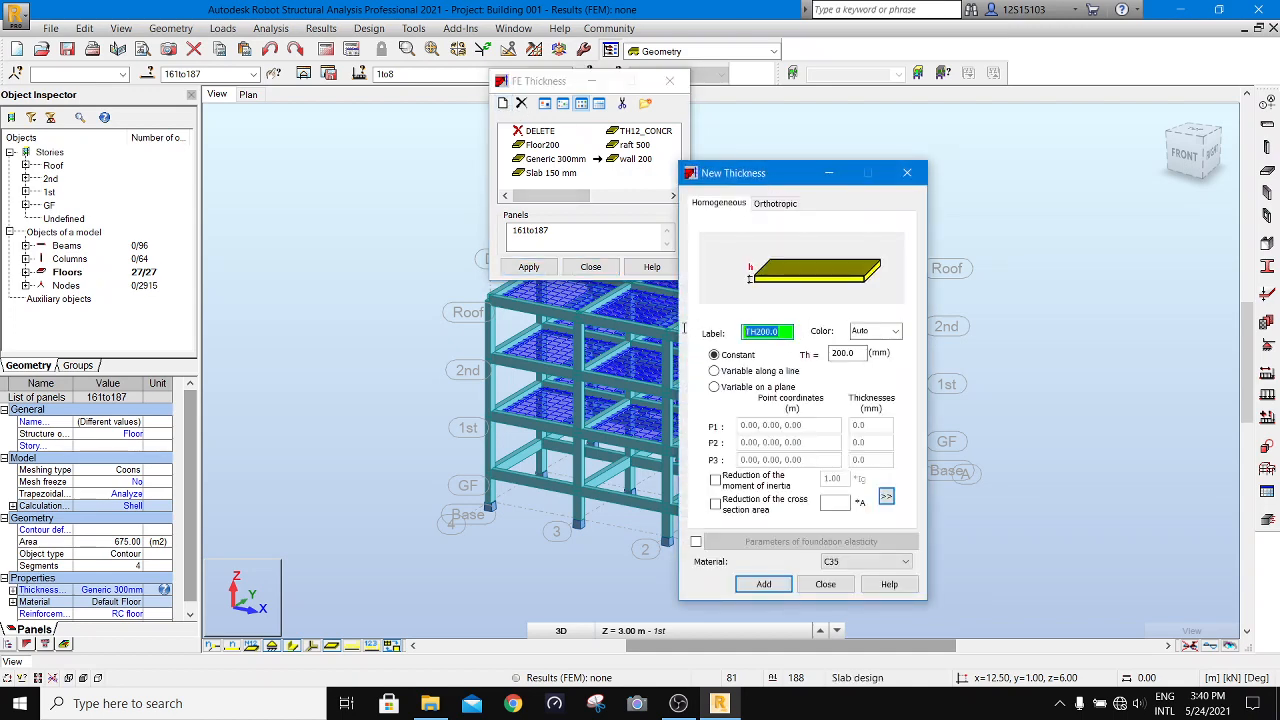
pyautogui.write('Slab')
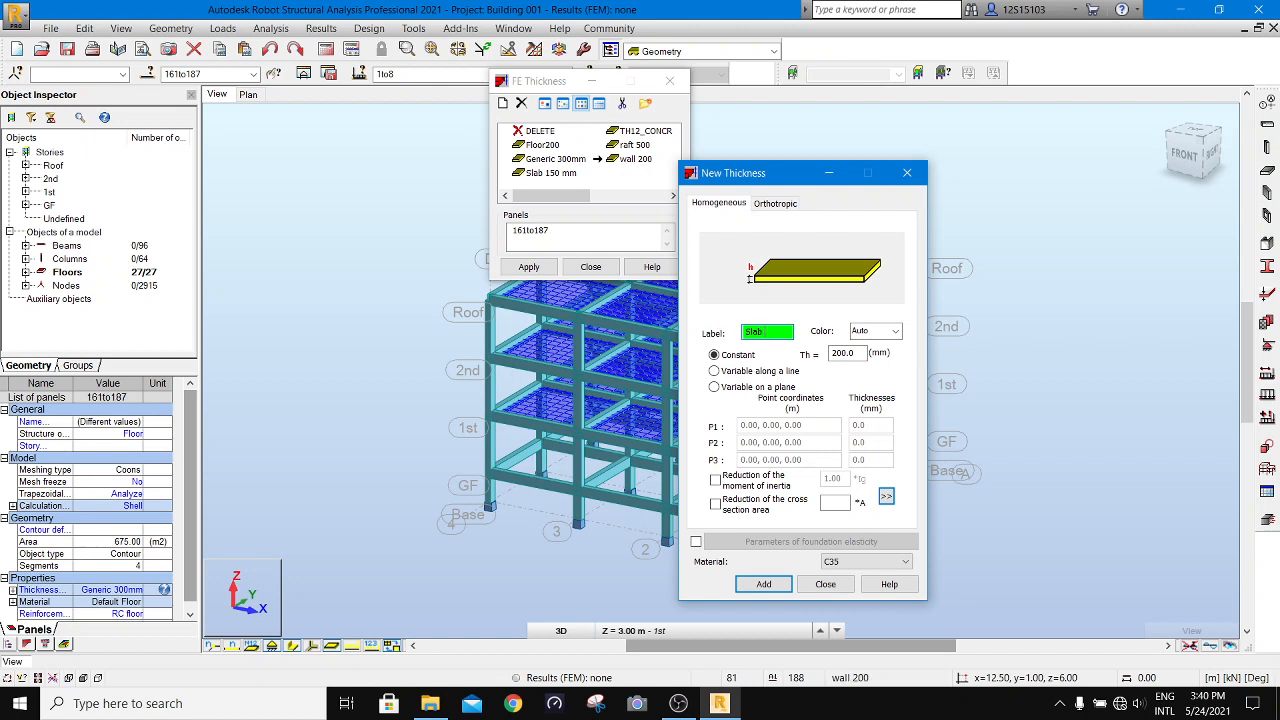
pyautogui.write(' 125 mm')
pyautogui.press('Tab')
pyautogui.press('Tab')
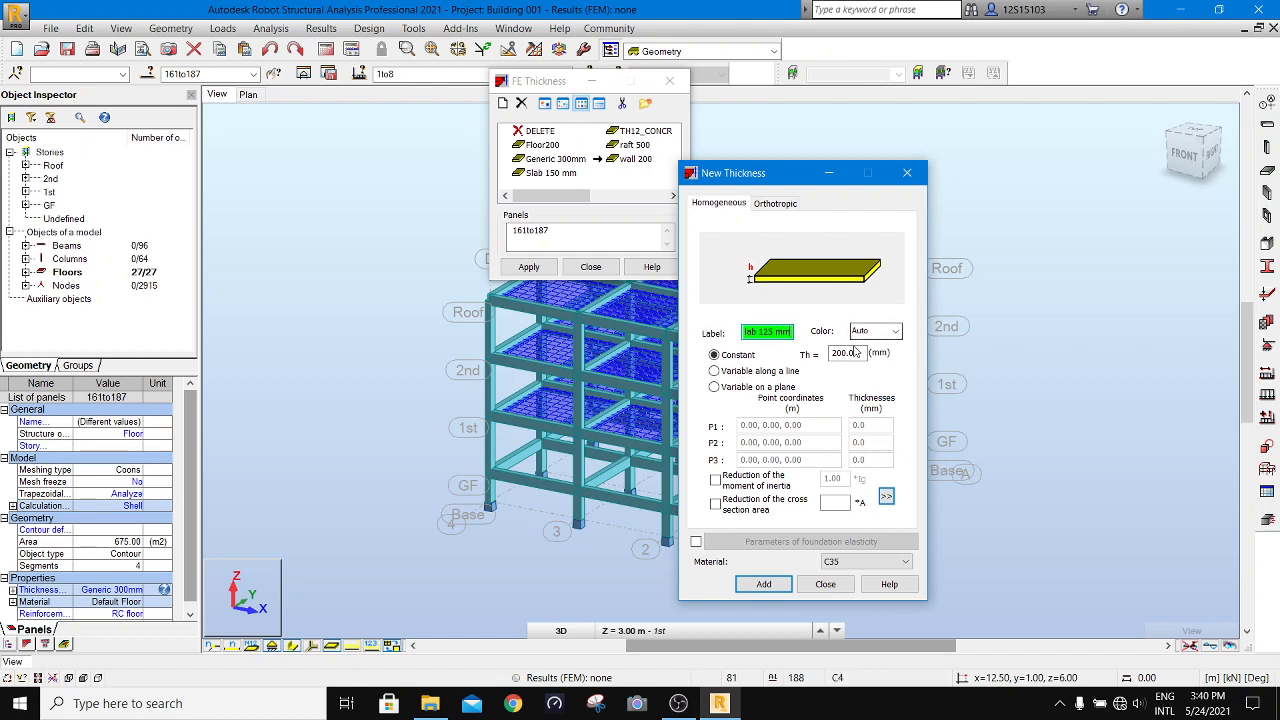
pyautogui.write('125')
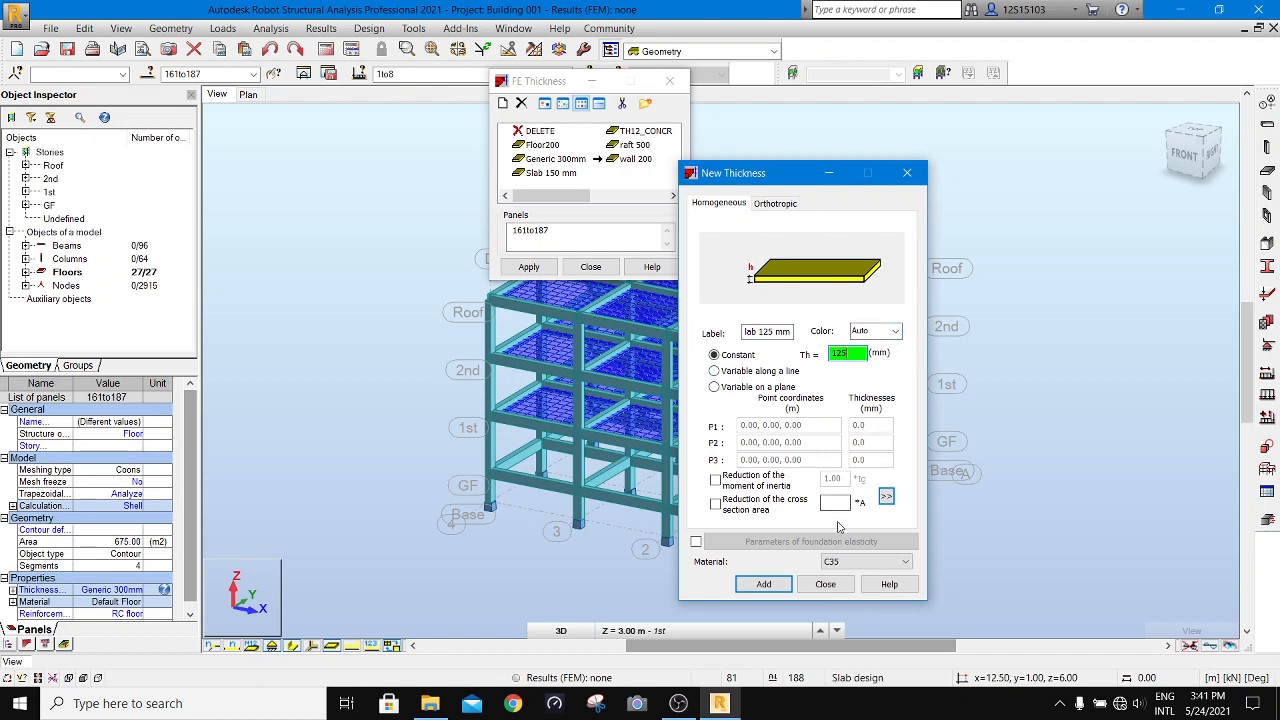
# - Set the new slab thickness's material to C30 and add it to the thickness list
pyautogui.click(850, 561)
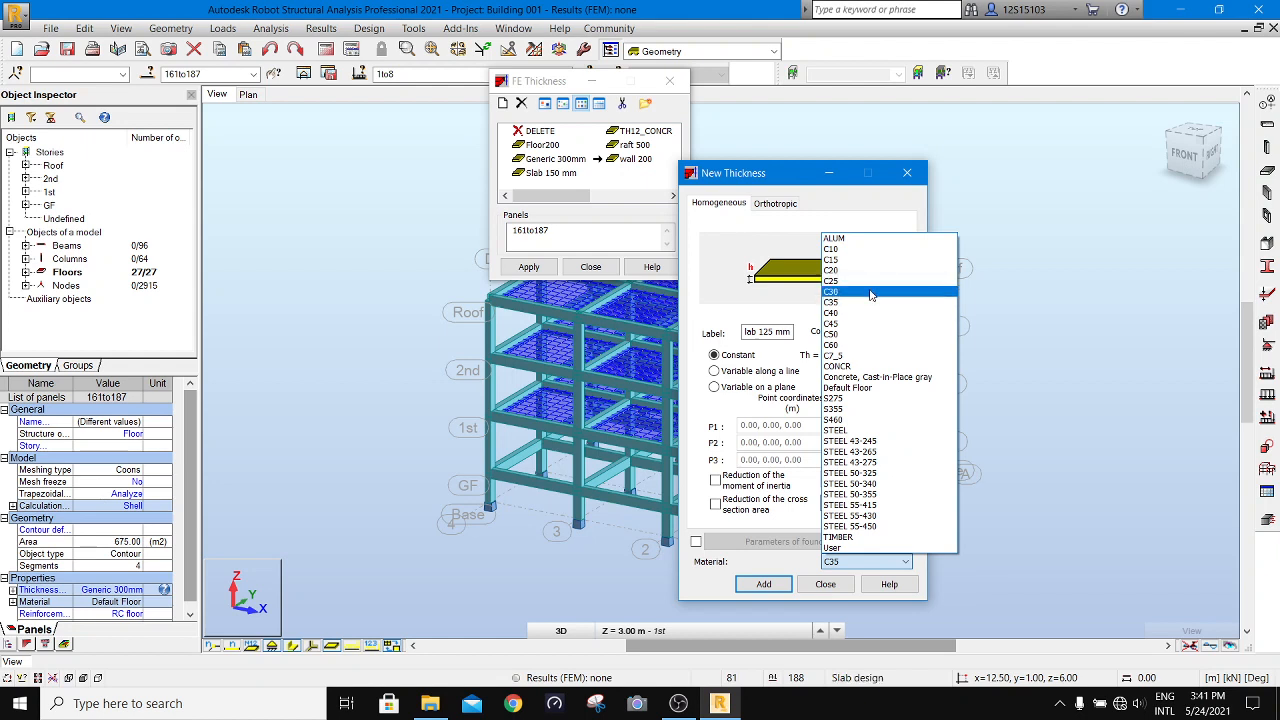
pyautogui.click(878, 292)
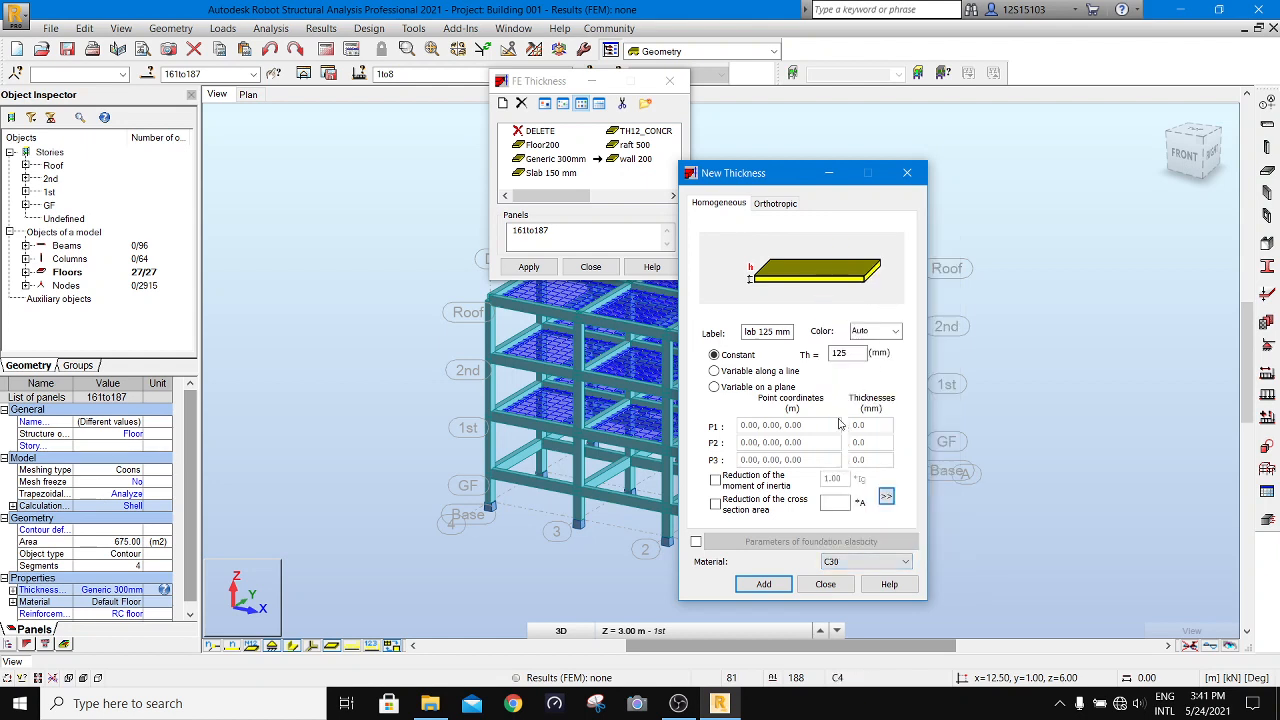
pyautogui.click(763, 585)
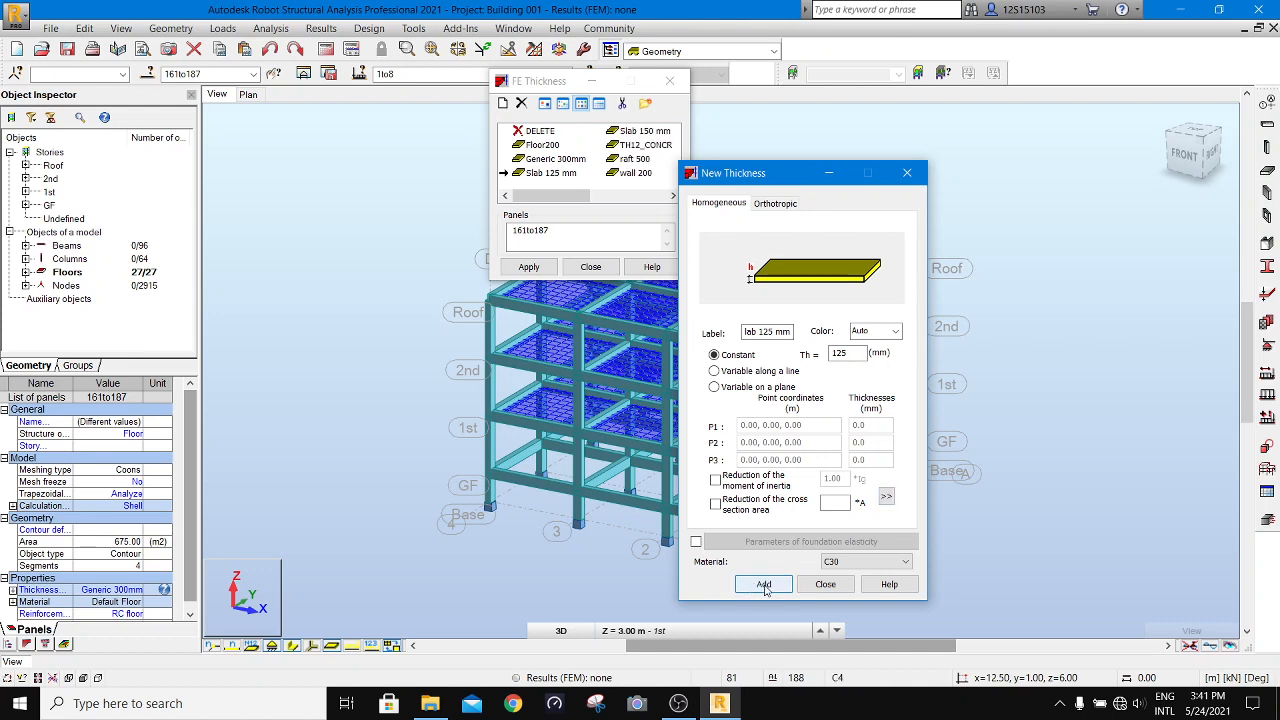
pyautogui.click(825, 585)
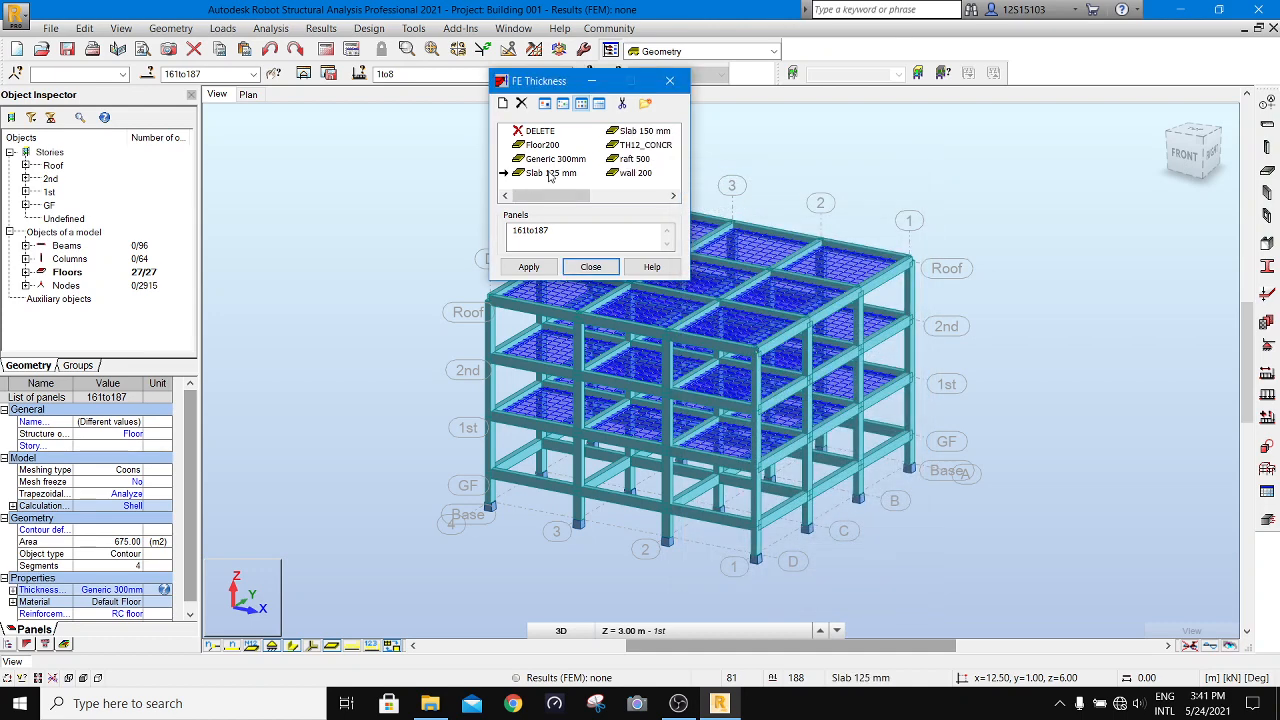
# - Assign the Slab 125 mm thickness to floor panels 161to187 and close the FE thickness dialog
pyautogui.click(548, 174)
pyautogui.click(529, 267)
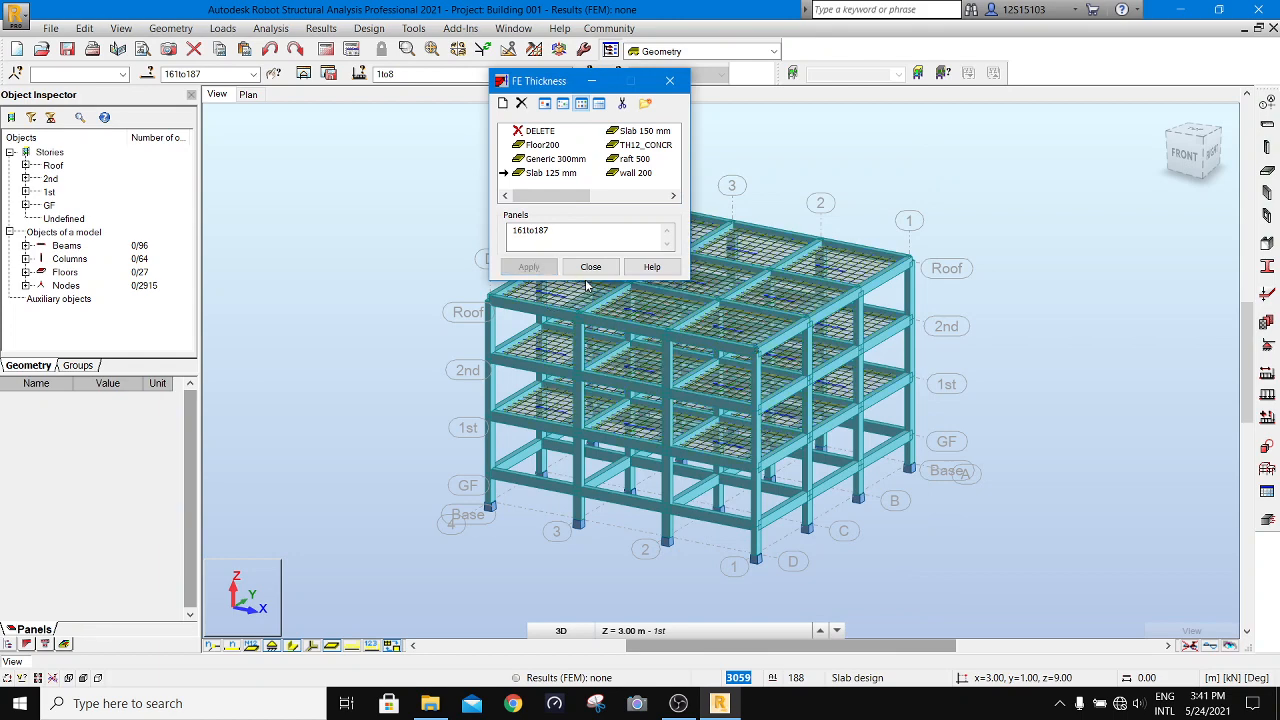
pyautogui.click(591, 267)
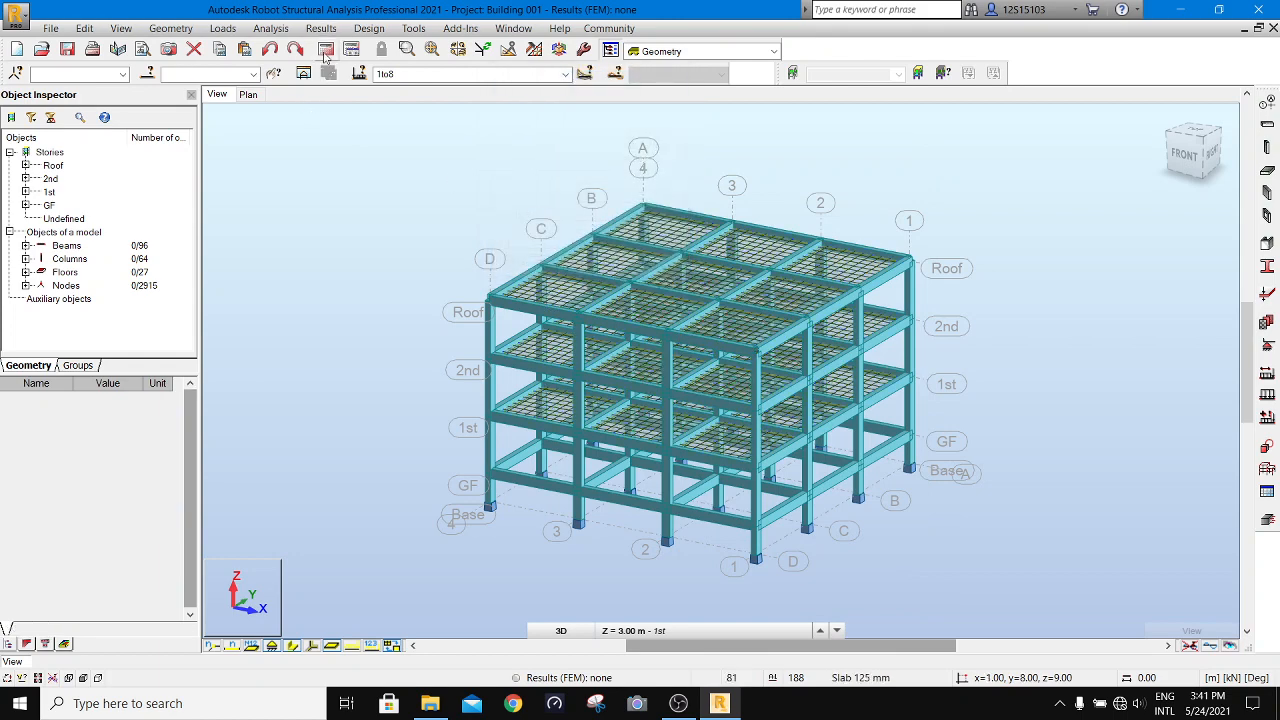
# - Rerun the structural analysis, continuing past the verification errors and dismissing the calculation messages
pyautogui.click(326, 51)
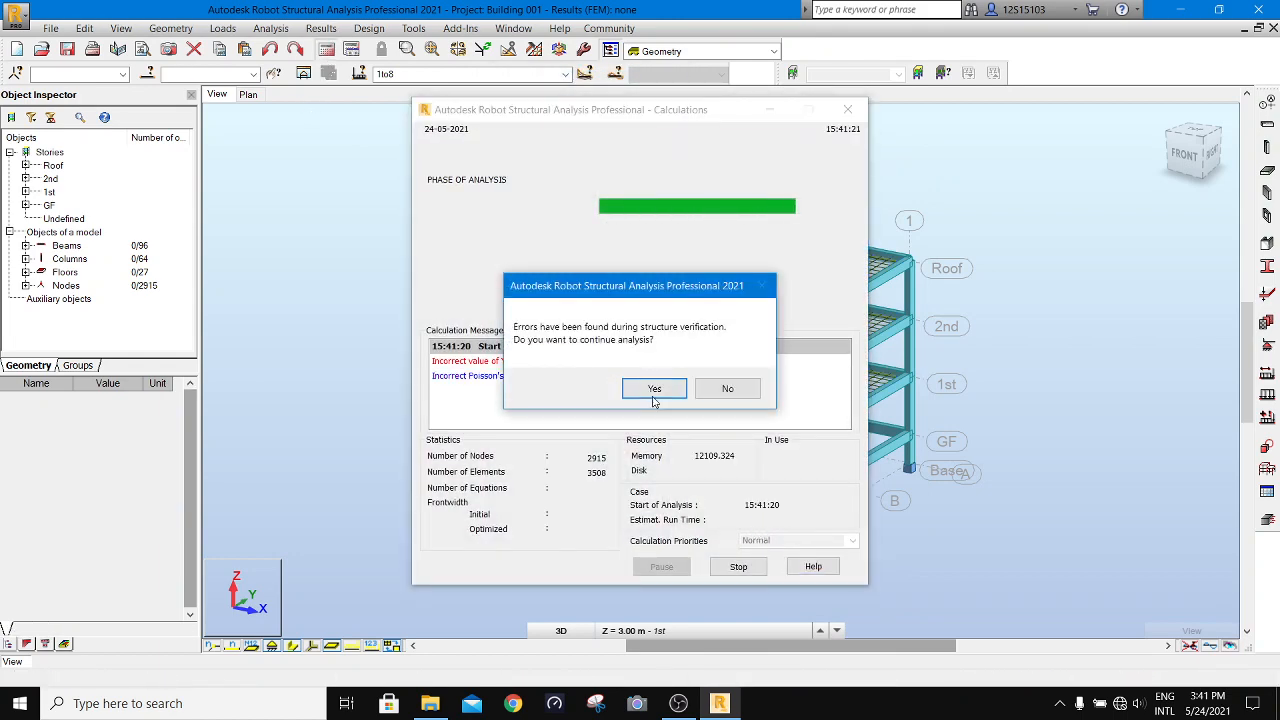
pyautogui.click(654, 389)
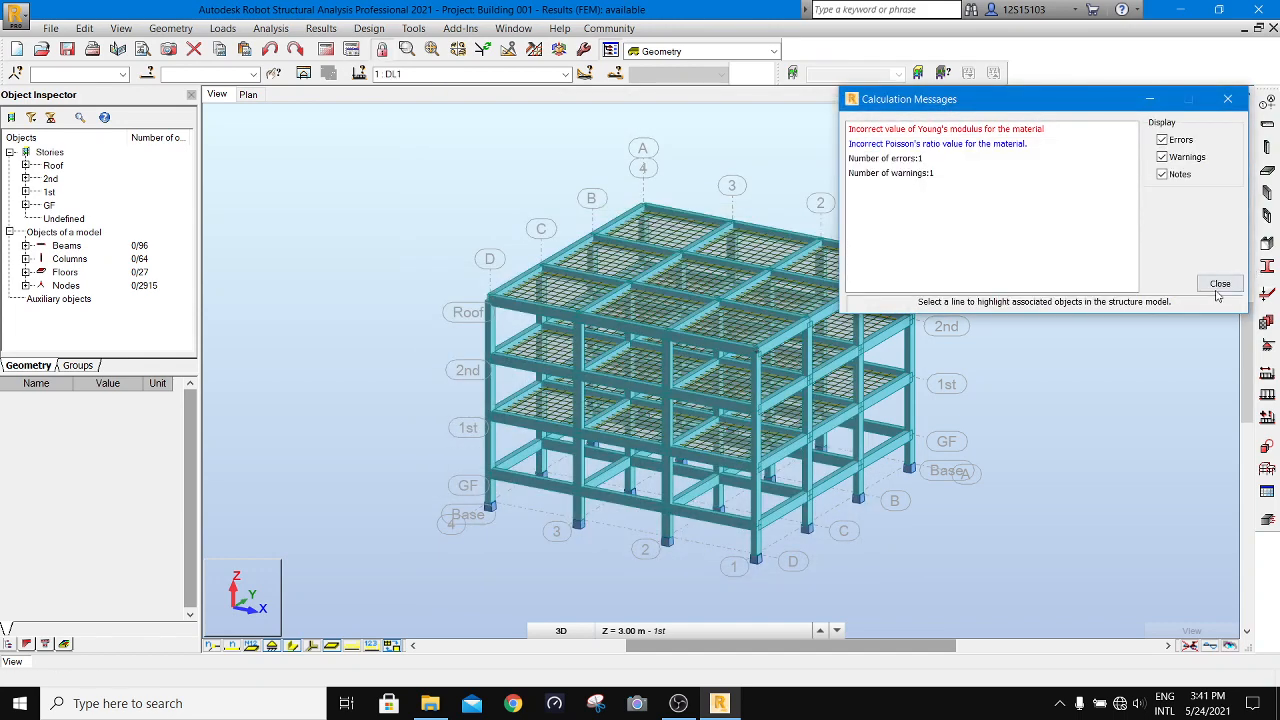
pyautogui.click(1220, 285)
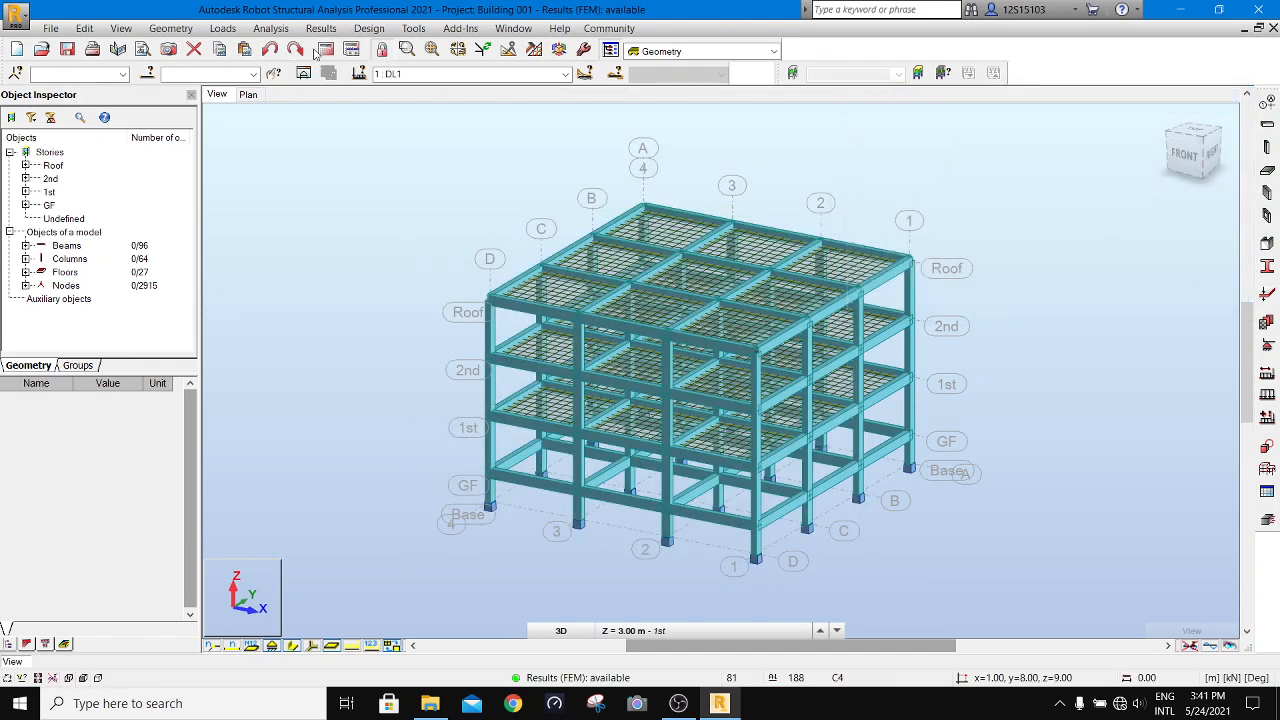
pyautogui.click(324, 50)
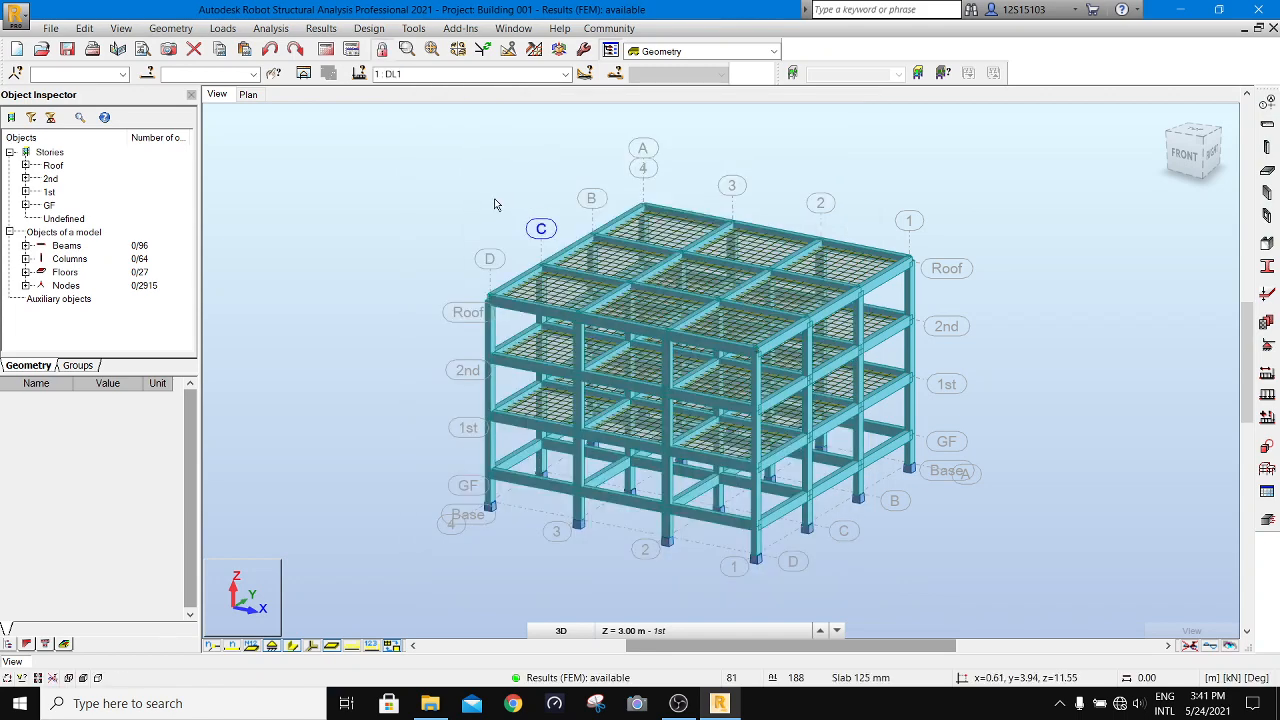
pyautogui.click(324, 50)
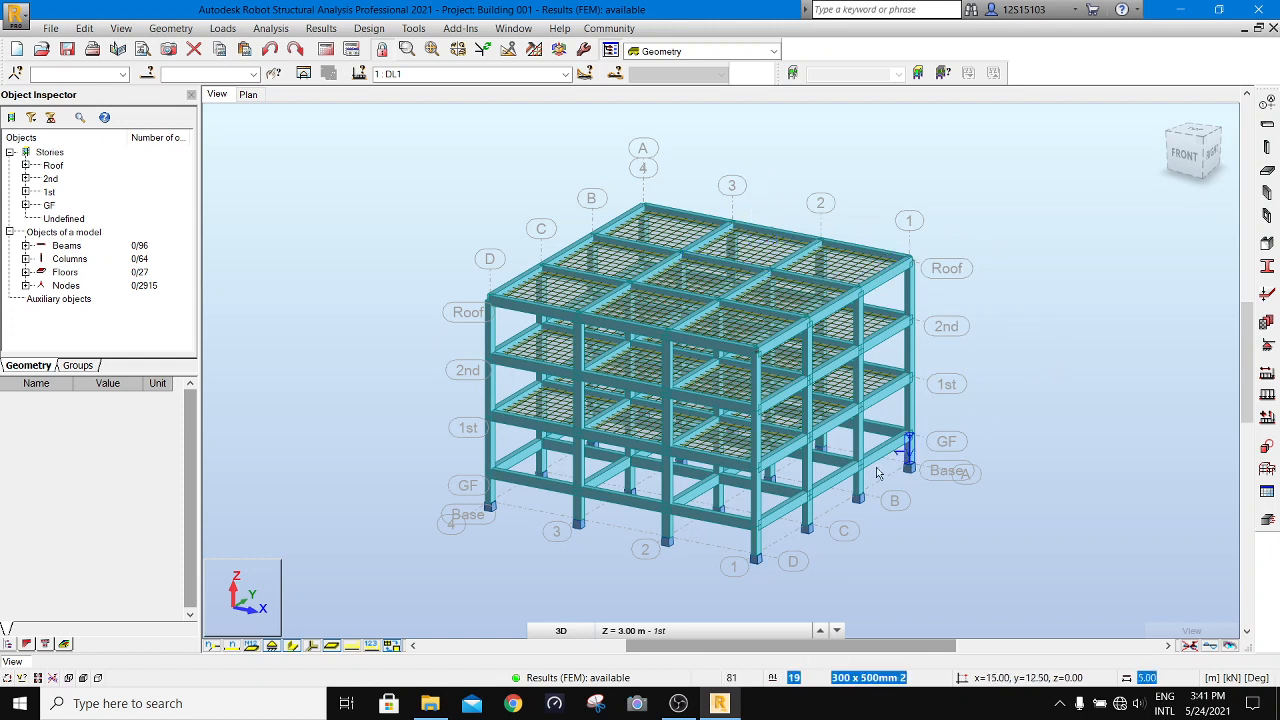
# - Start a new RC column section for all the columns, with material C30 and a height h of 400 mm
pyautogui.click(72, 258)
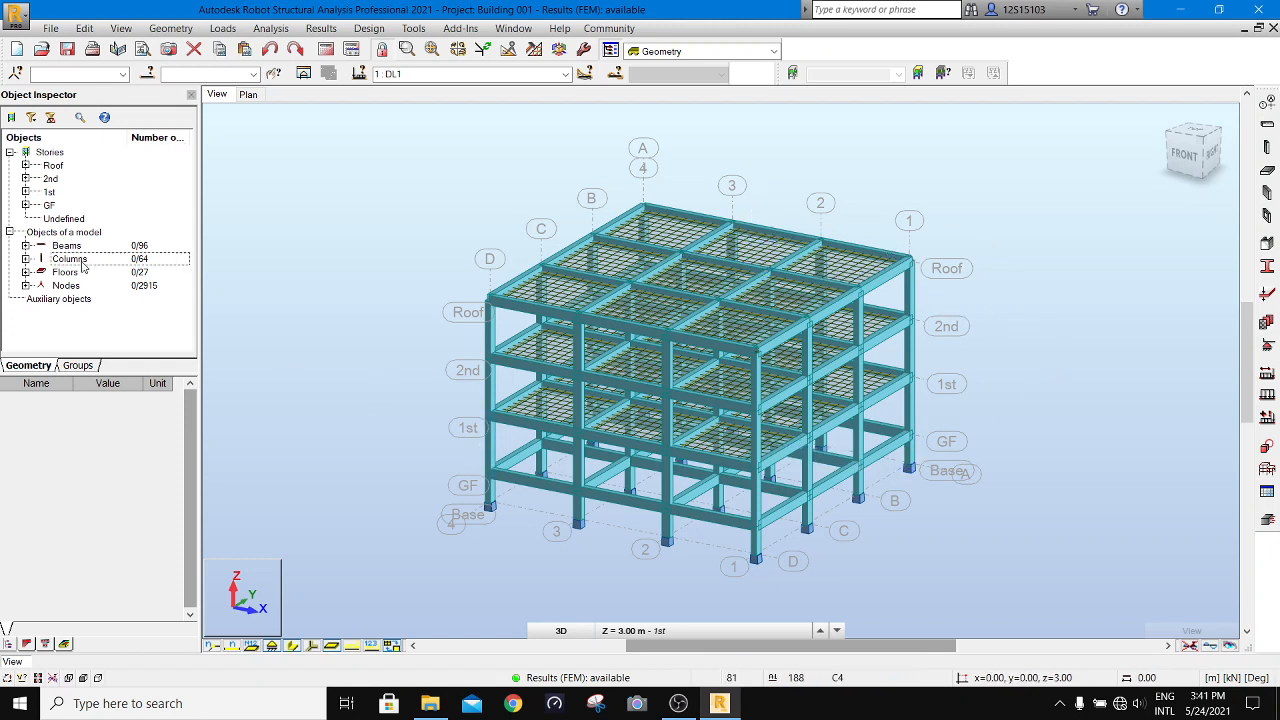
pyautogui.rightClick(78, 260)
pyautogui.click(115, 296)
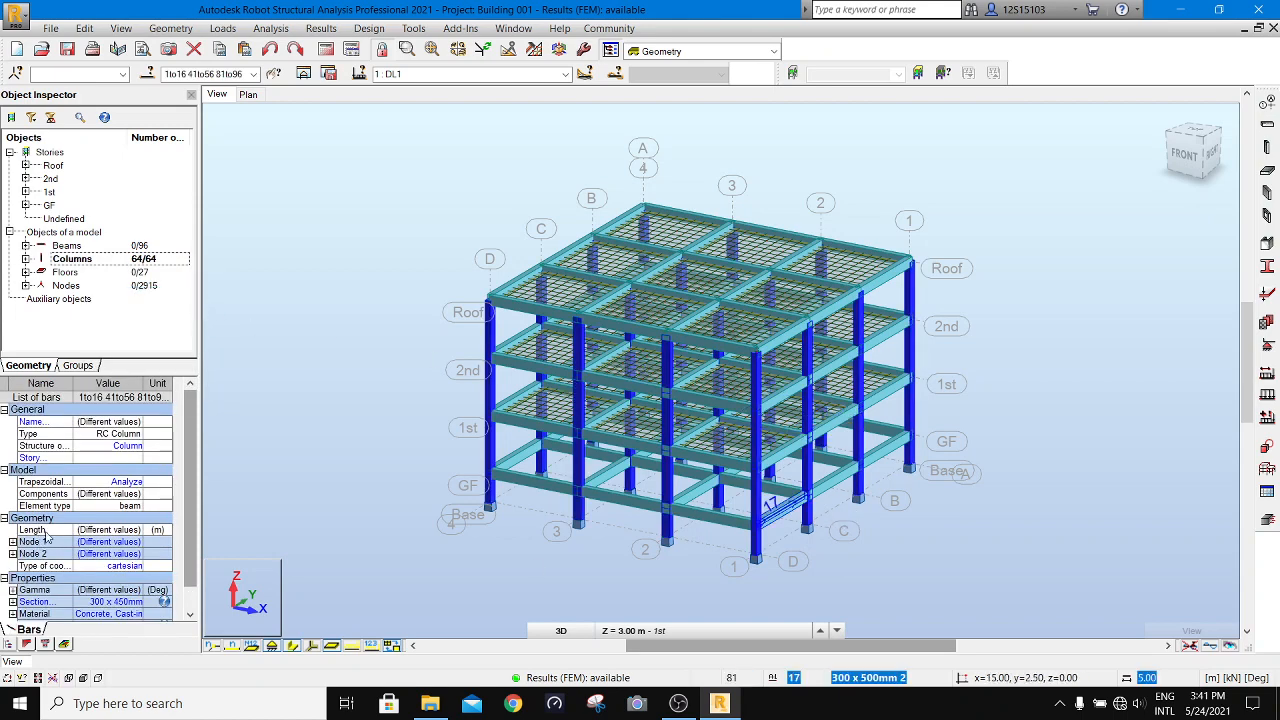
pyautogui.scroll(-2, 181, 545)
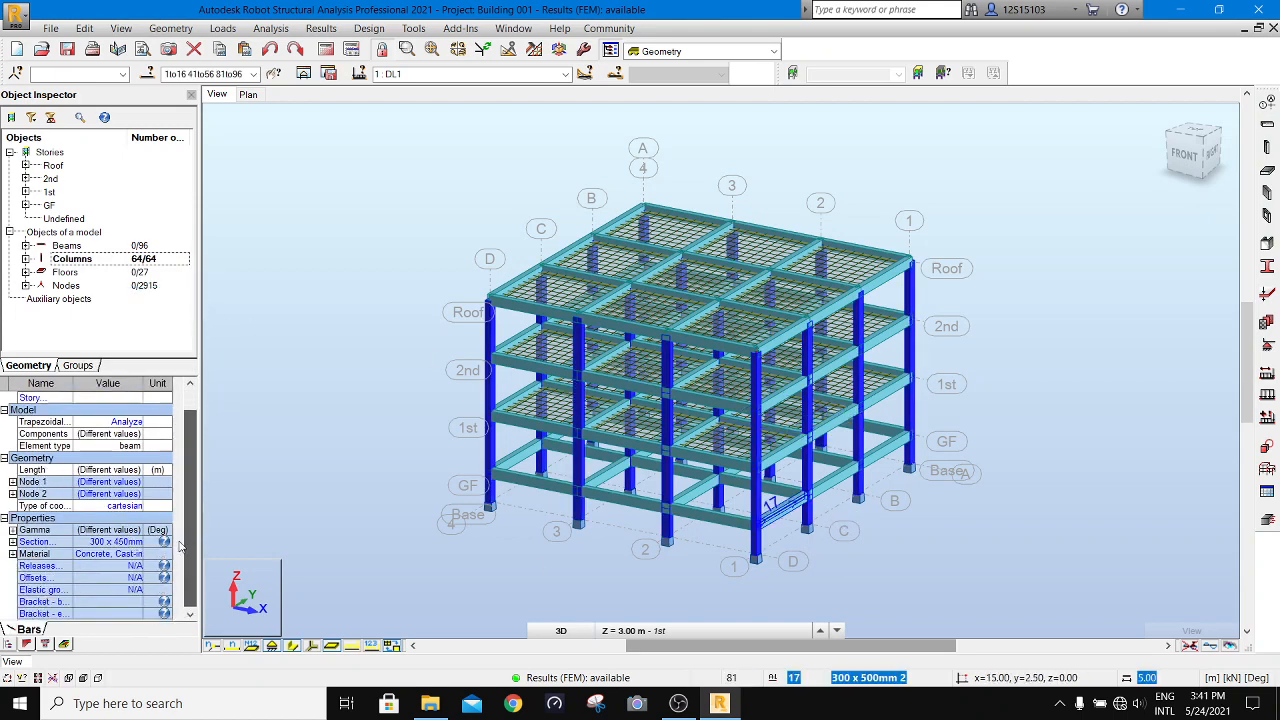
pyautogui.doubleClick(80, 546)
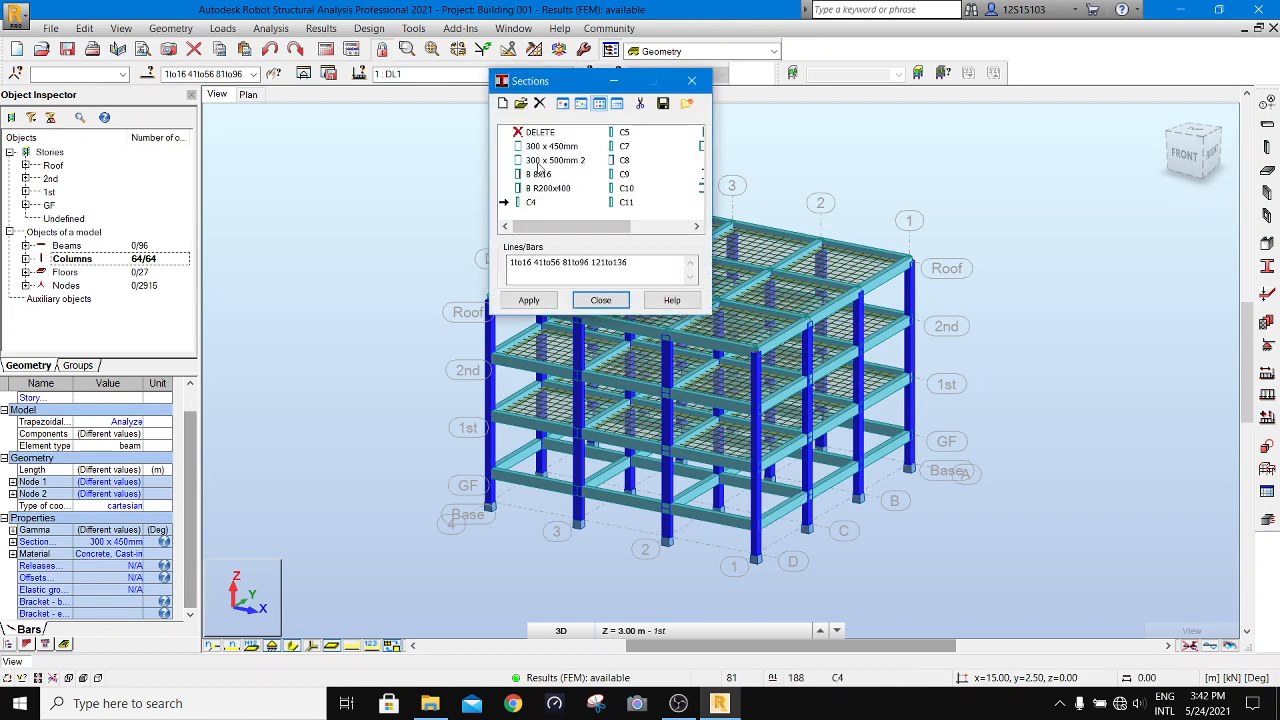
pyautogui.click(503, 103)
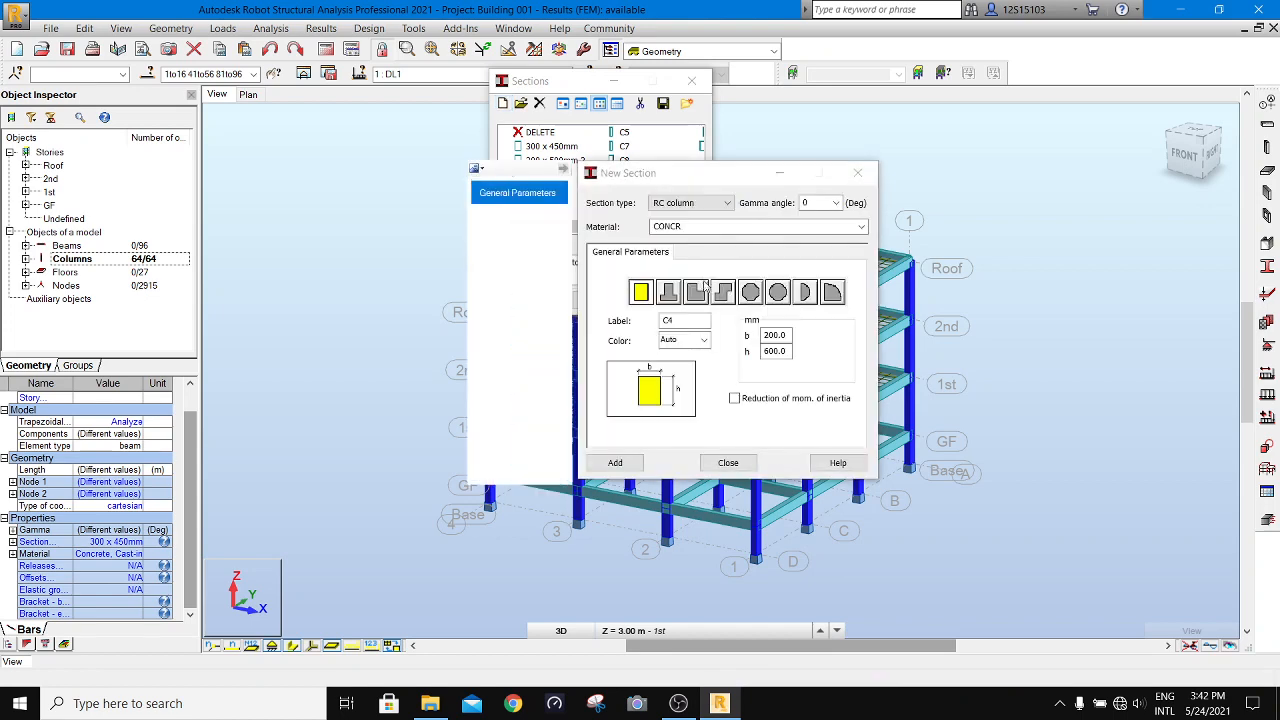
pyautogui.click(728, 228)
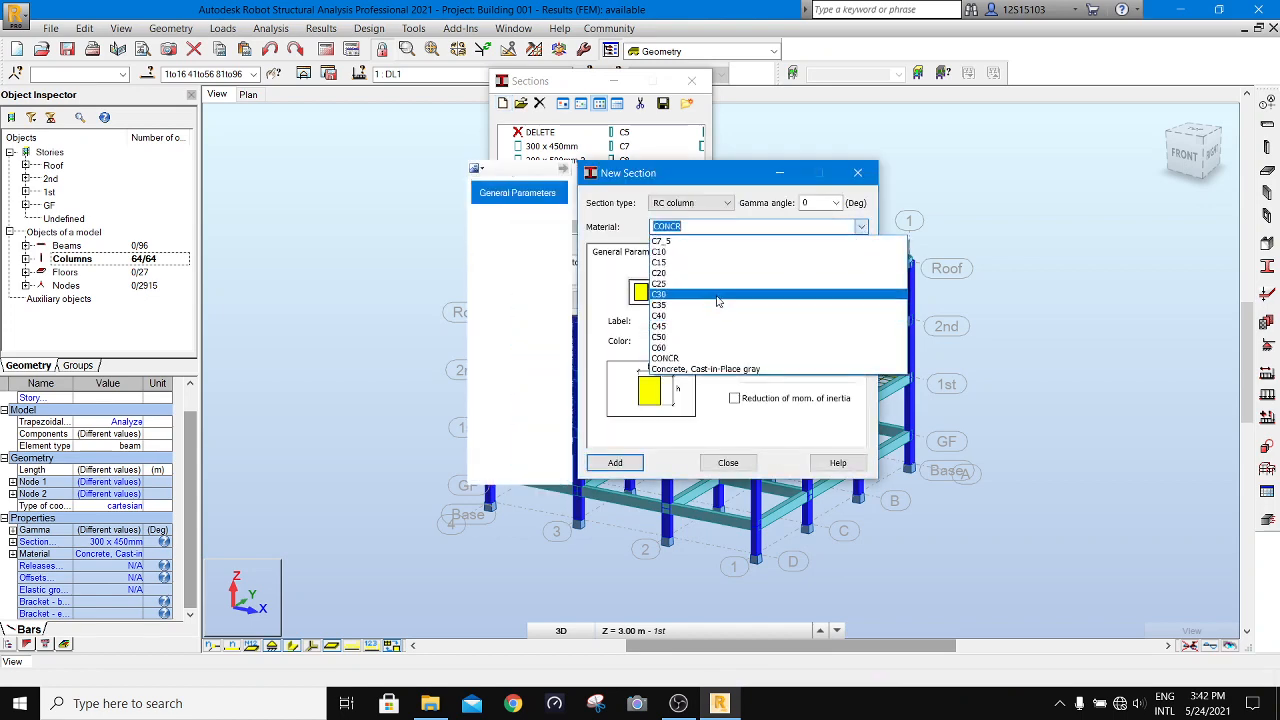
pyautogui.click(720, 298)
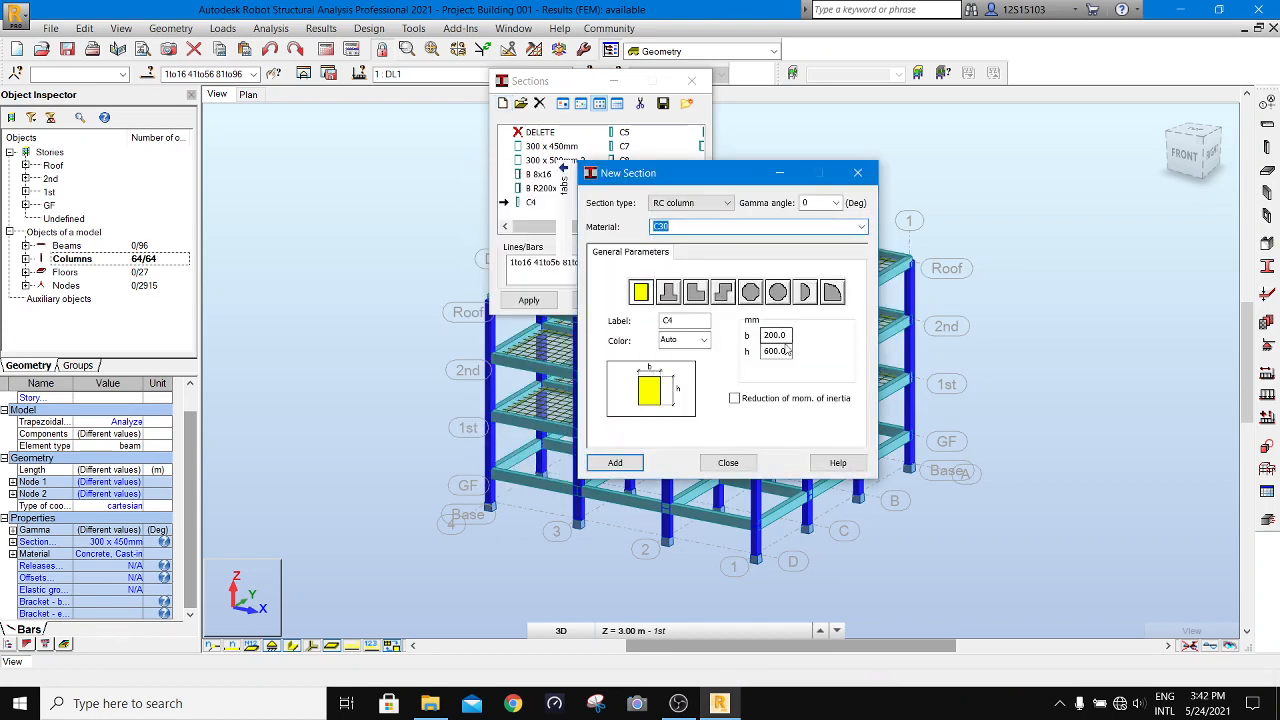
pyautogui.moveTo(792, 351); pyautogui.dragTo(706, 353)
pyautogui.write('400')
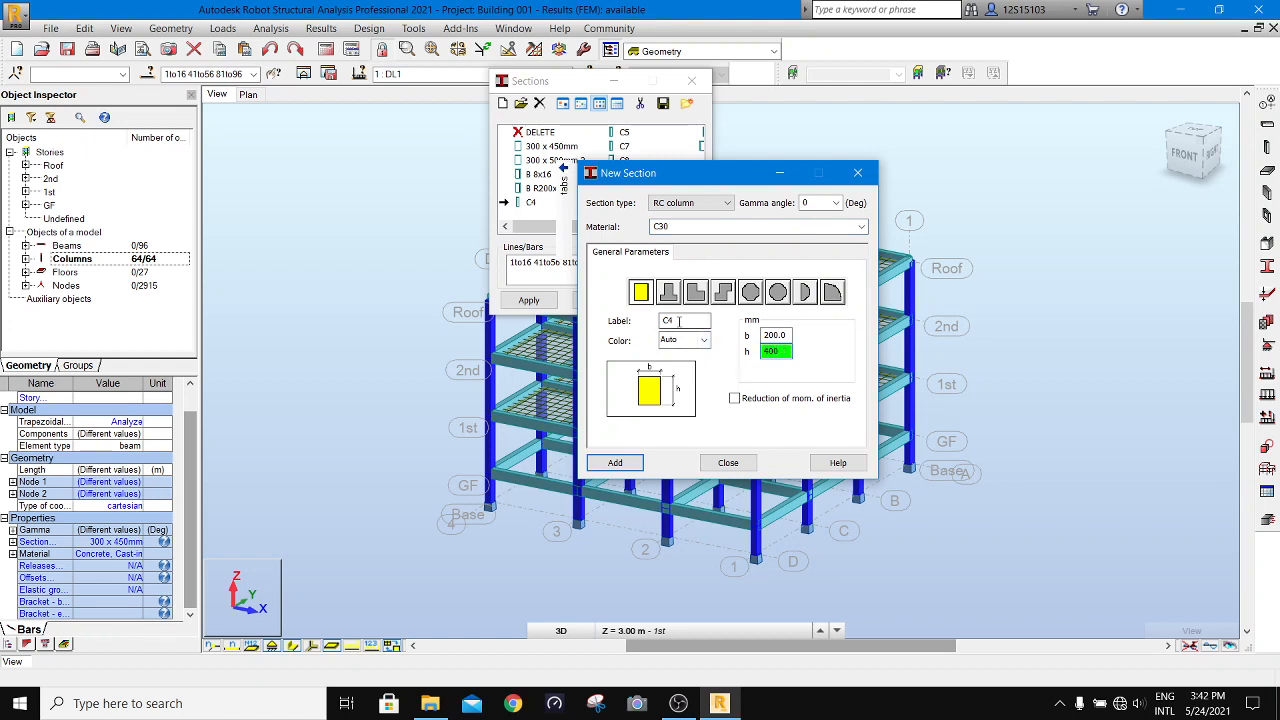
# - Label the new column section "Column 200 x 400" and add it to the section list
pyautogui.doubleClick(679, 321)
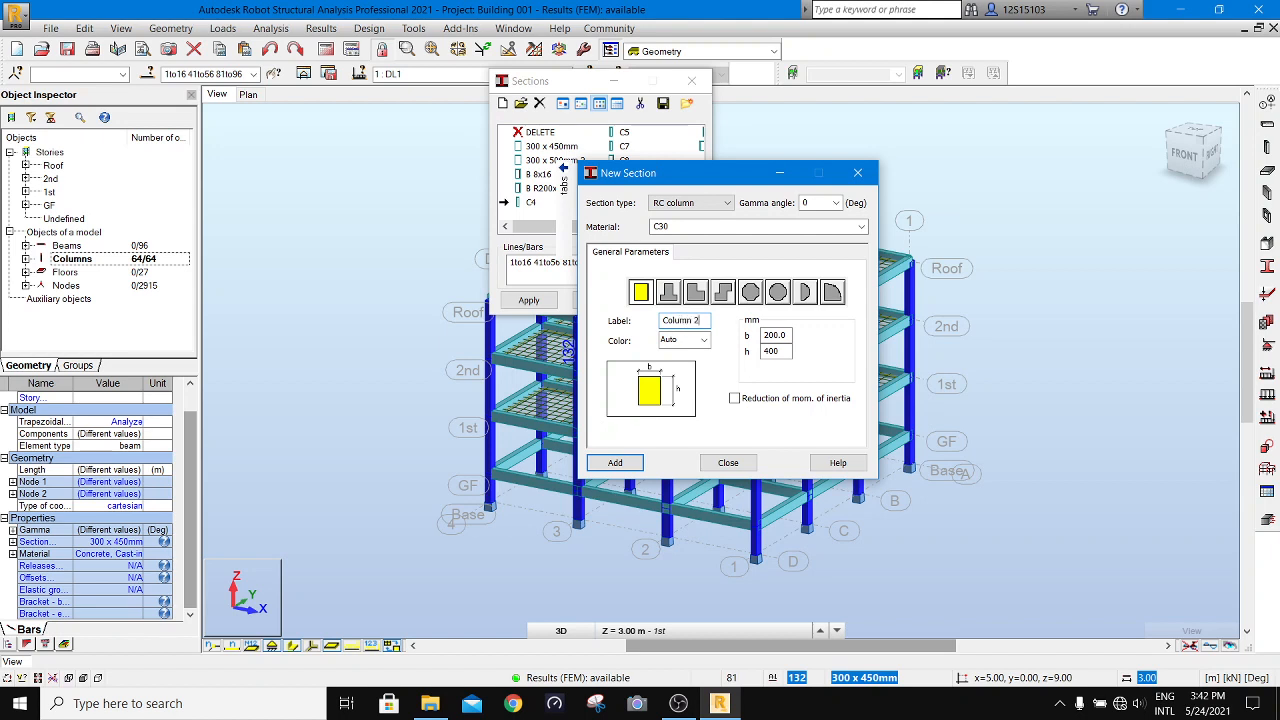
pyautogui.write('Column 200 x')
pyautogui.click(615, 462)
pyautogui.click(728, 462)
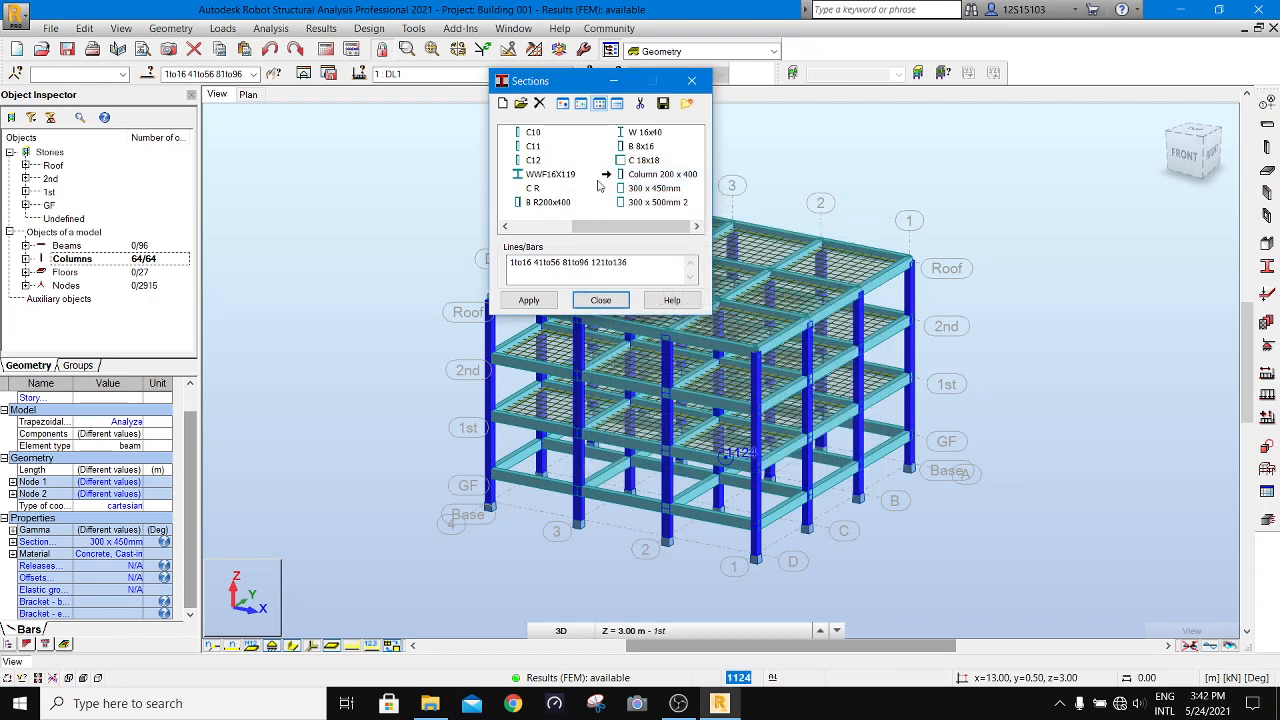
# - Assign the Column 200 x 400 section to all the columns, accepting the change to the new material, and close the sections dialog
pyautogui.click(528, 300)
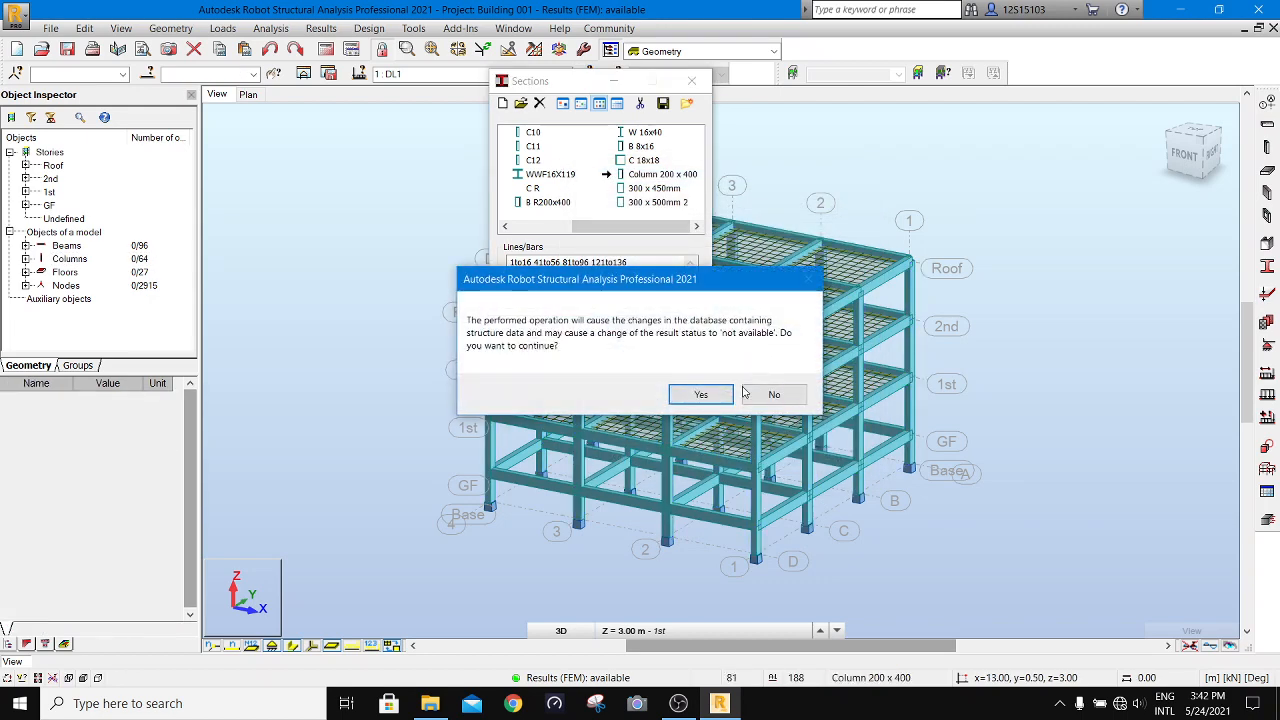
pyautogui.click(708, 394)
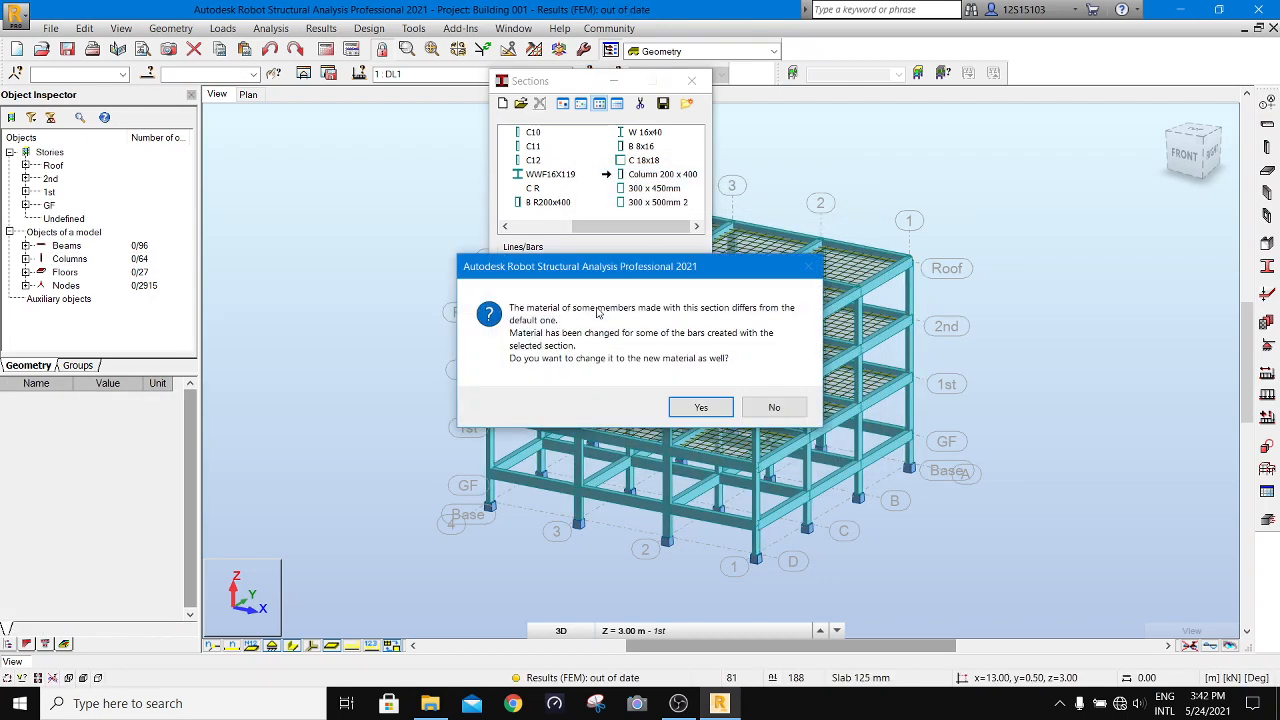
pyautogui.click(701, 407)
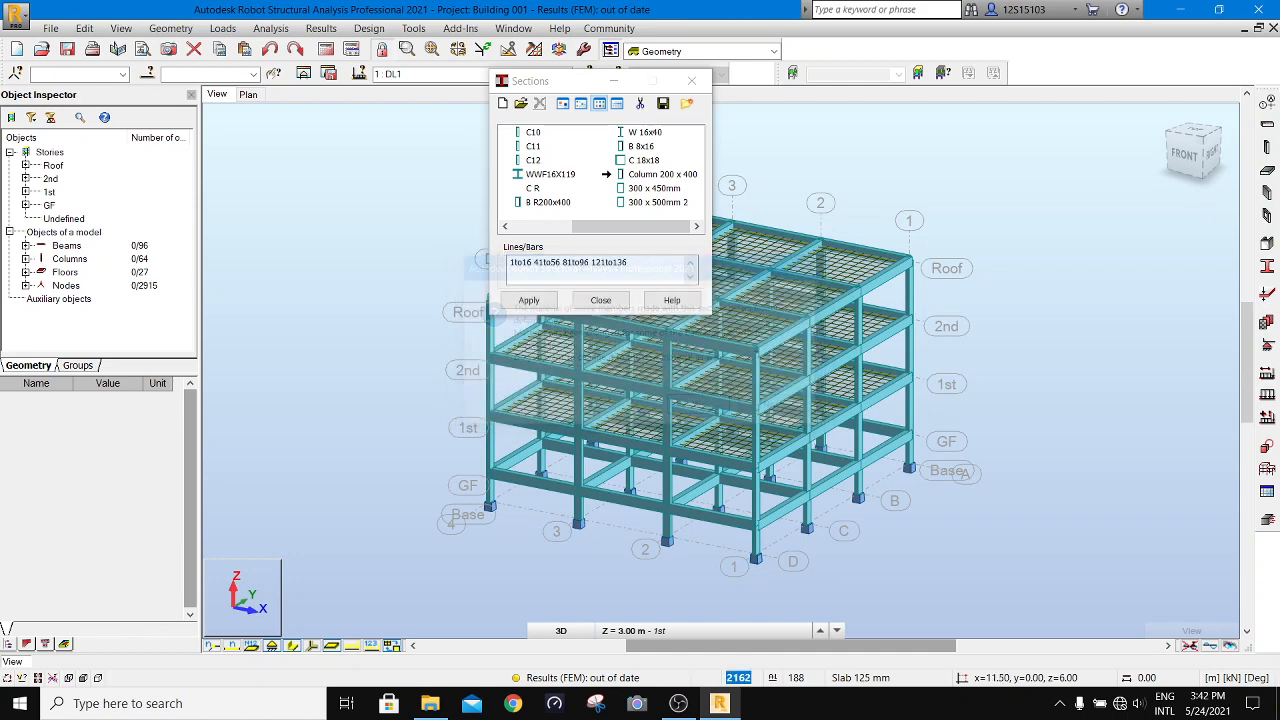
pyautogui.click(600, 301)
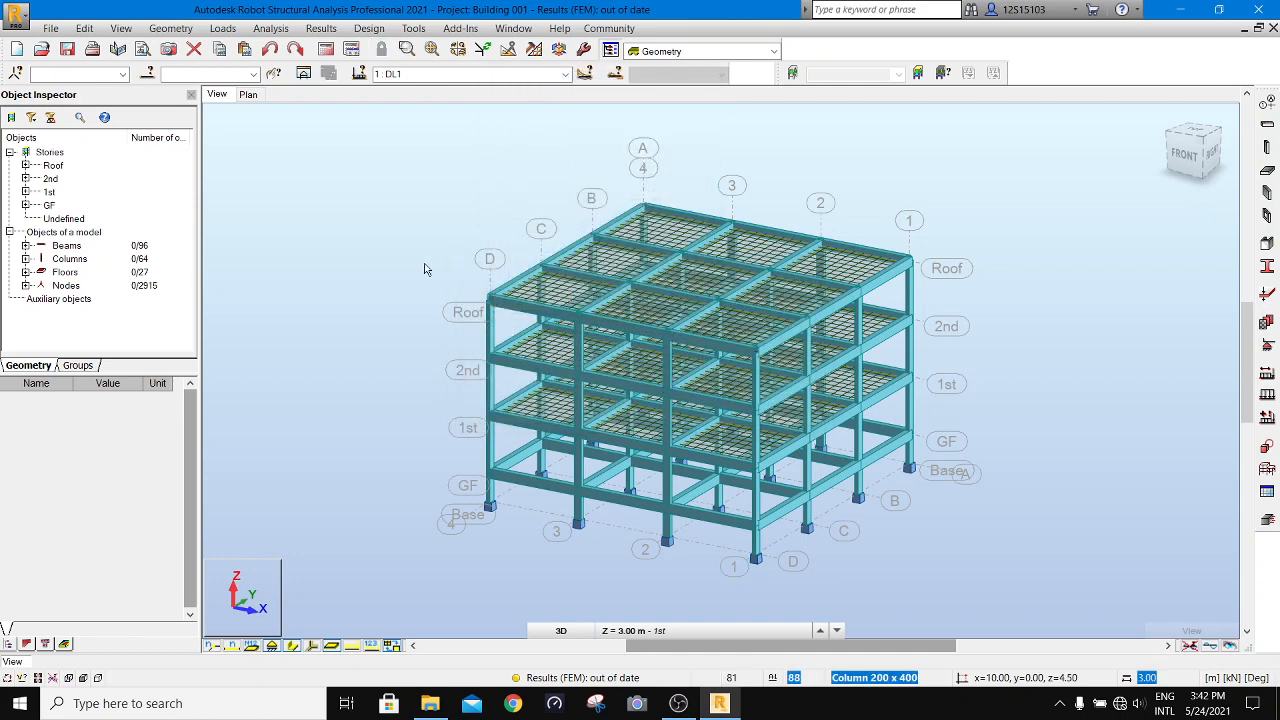
# - Start a new section for all the beams, using the RC beam type and material C30
pyautogui.rightClick(80, 248)
pyautogui.click(118, 276)
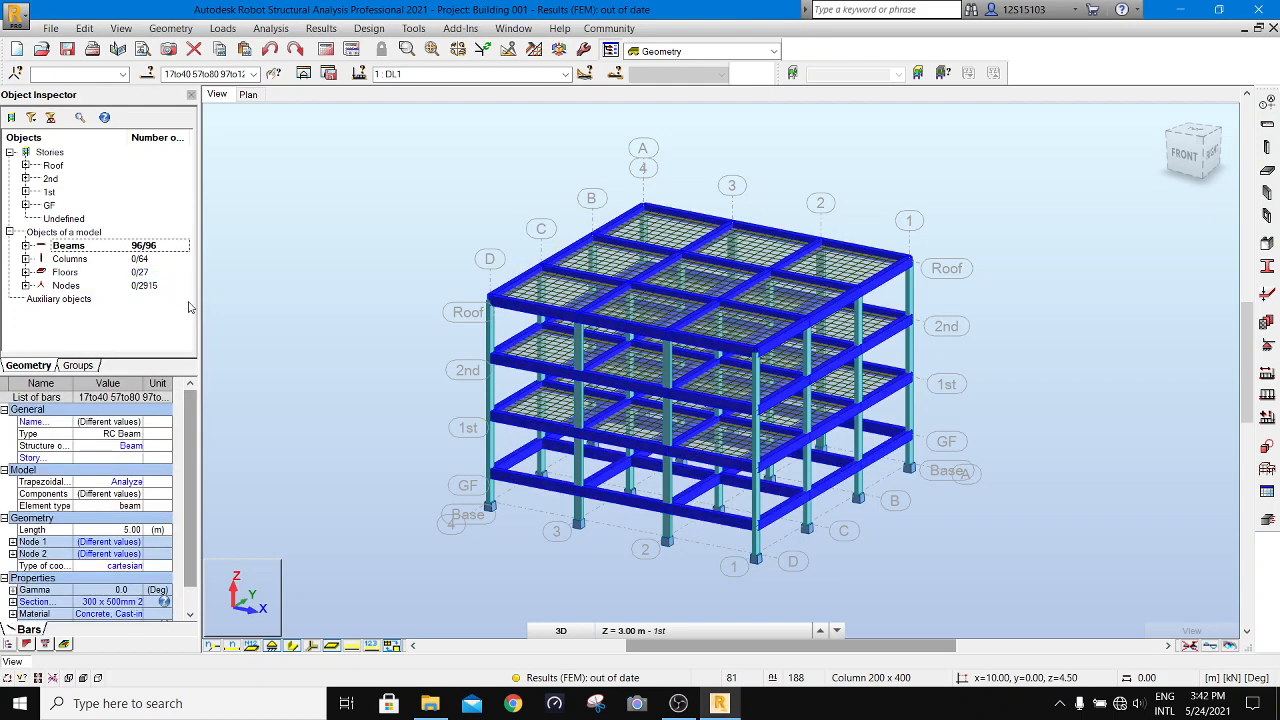
pyautogui.click(35, 605)
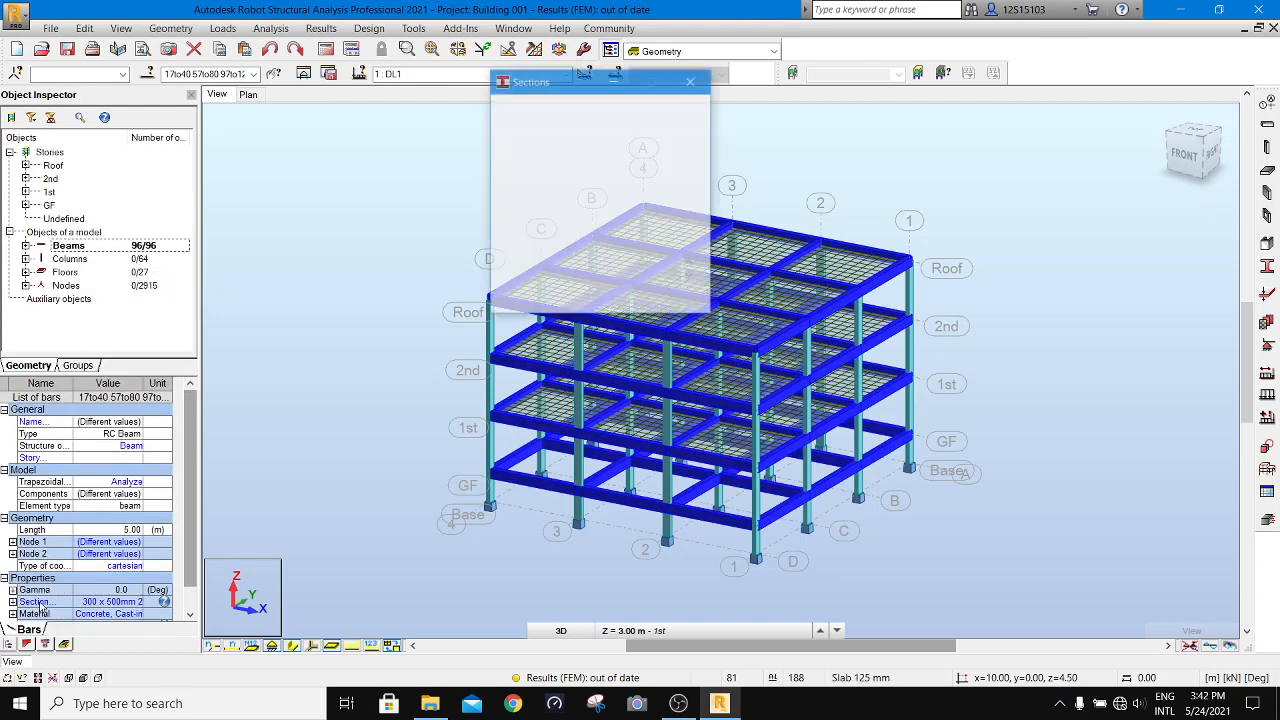
pyautogui.click(503, 104)
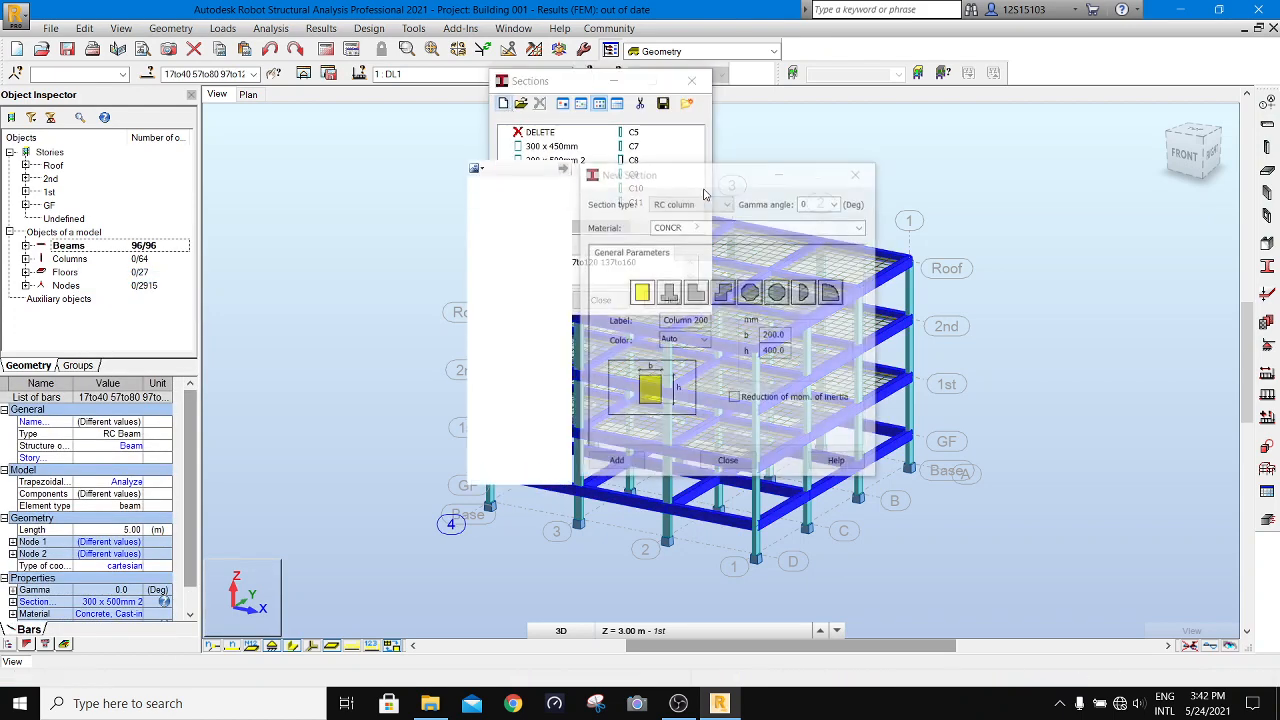
pyautogui.click(691, 204)
pyautogui.click(670, 217)
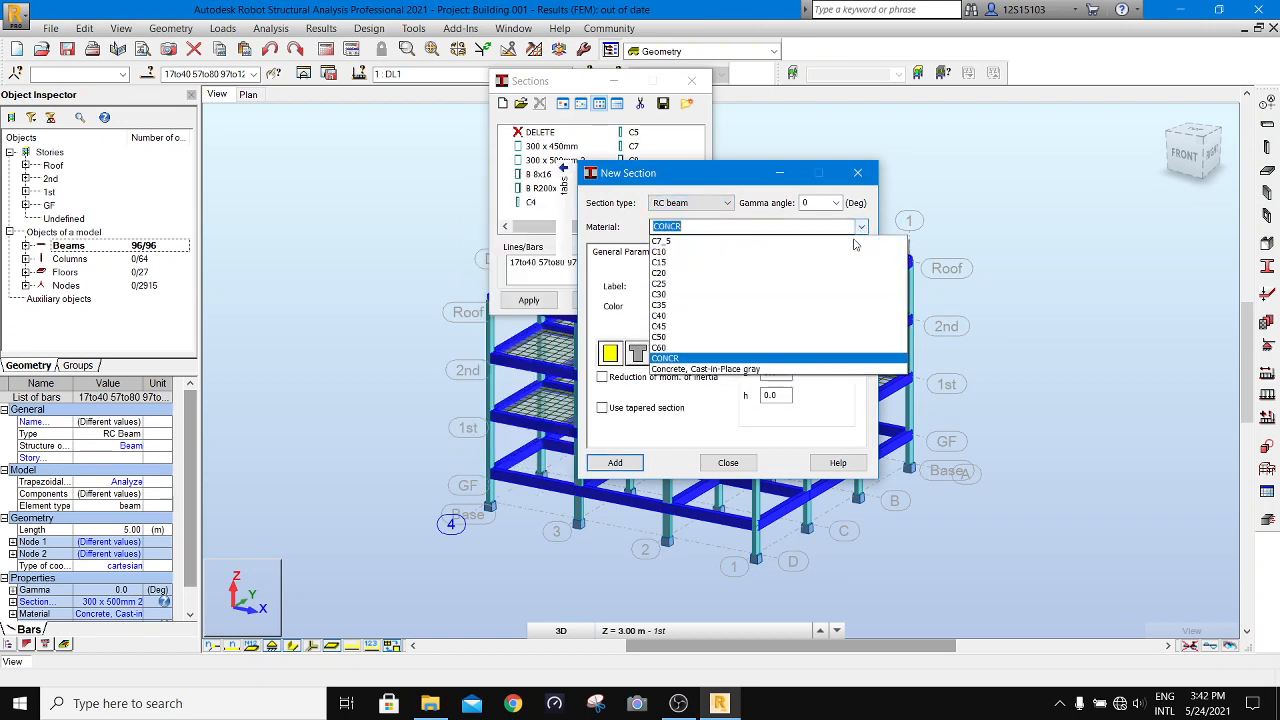
pyautogui.click(741, 294)
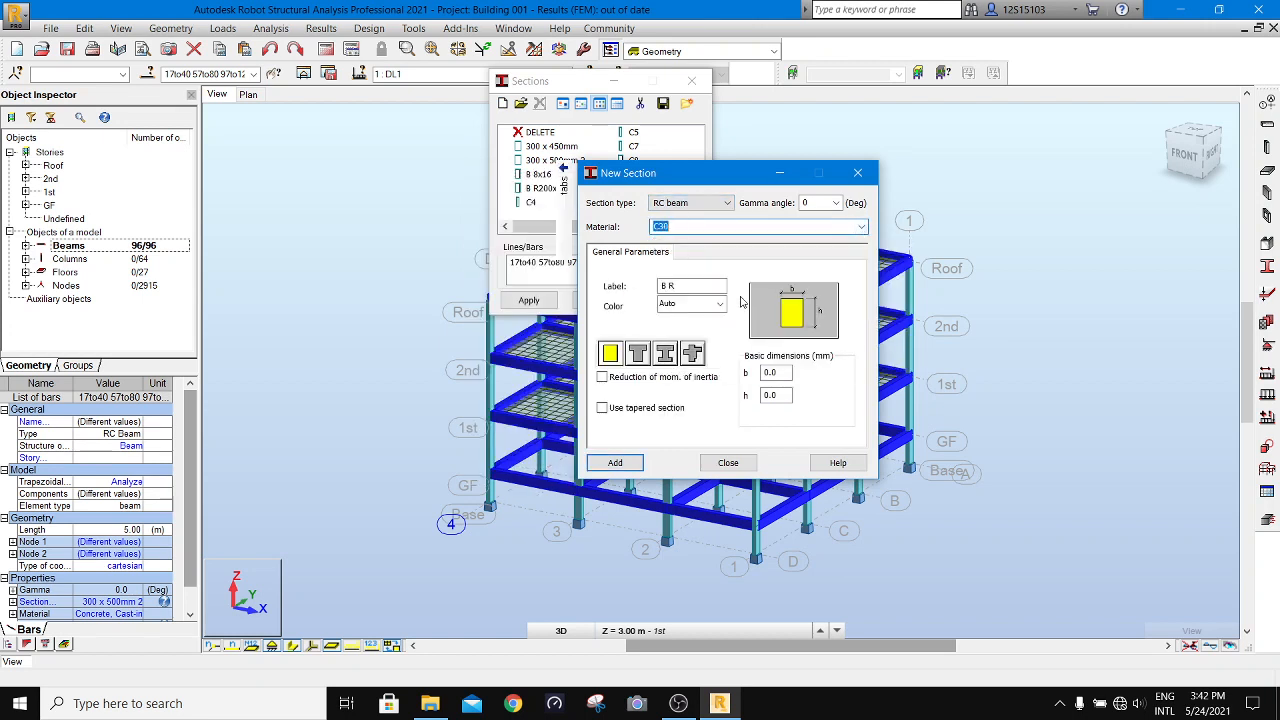
# - Set the beam section's dimensions to b 200 mm and h 400 mm and add it to the section list
pyautogui.doubleClick(781, 371)
pyautogui.write('200x')
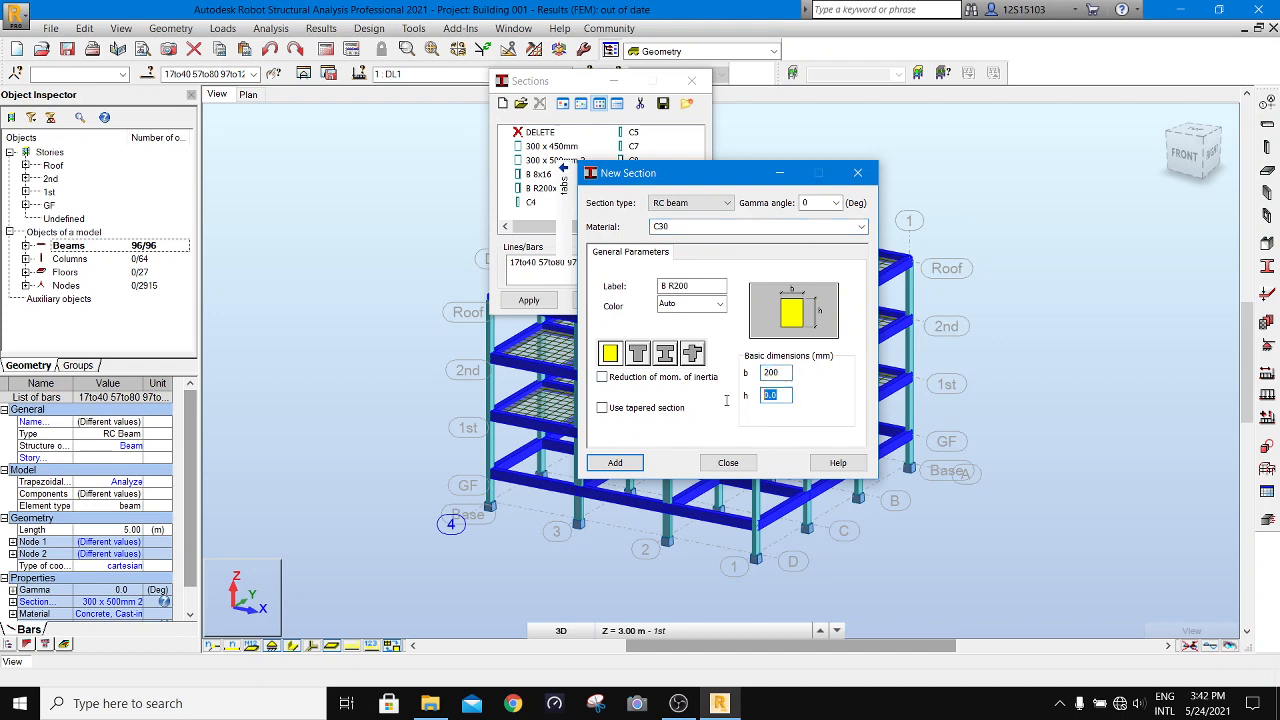
pyautogui.write('400')
pyautogui.click(628, 463)
pyautogui.click(728, 463)
# - Assign the new 200x400 beam section to all the beams, accepting the material change, and close the sections dialog
pyautogui.click(528, 300)
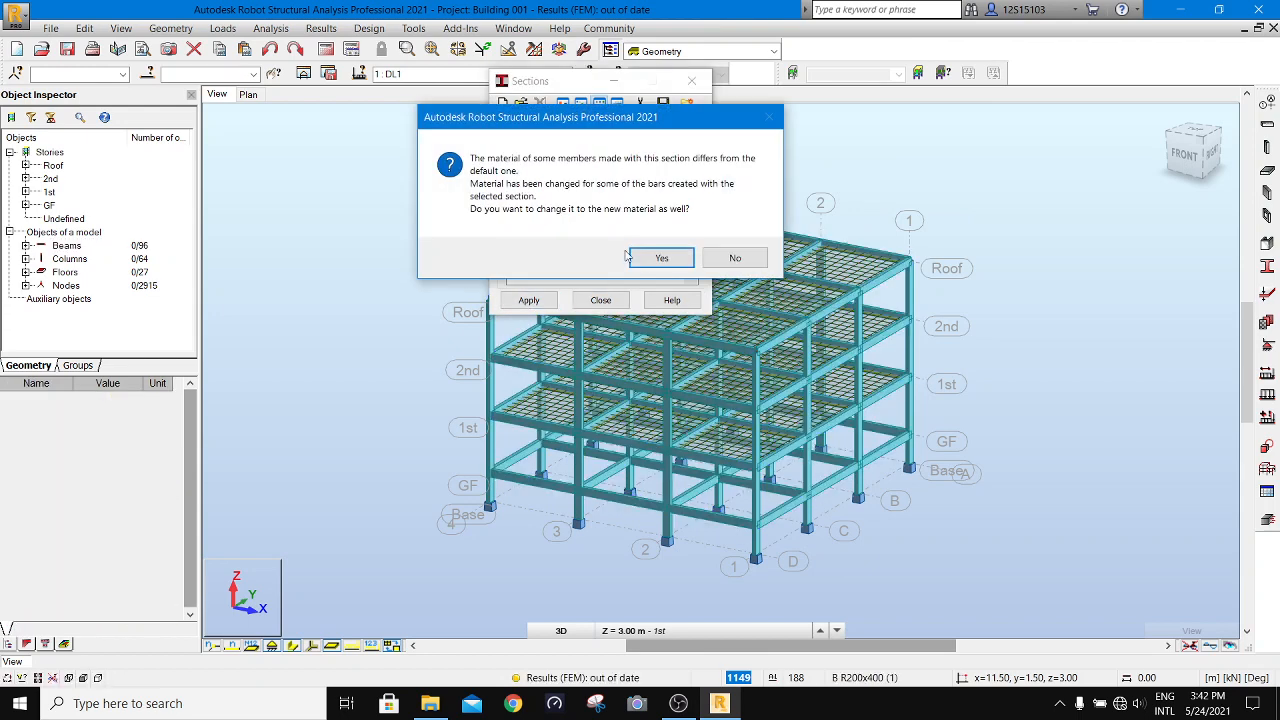
pyautogui.click(640, 258)
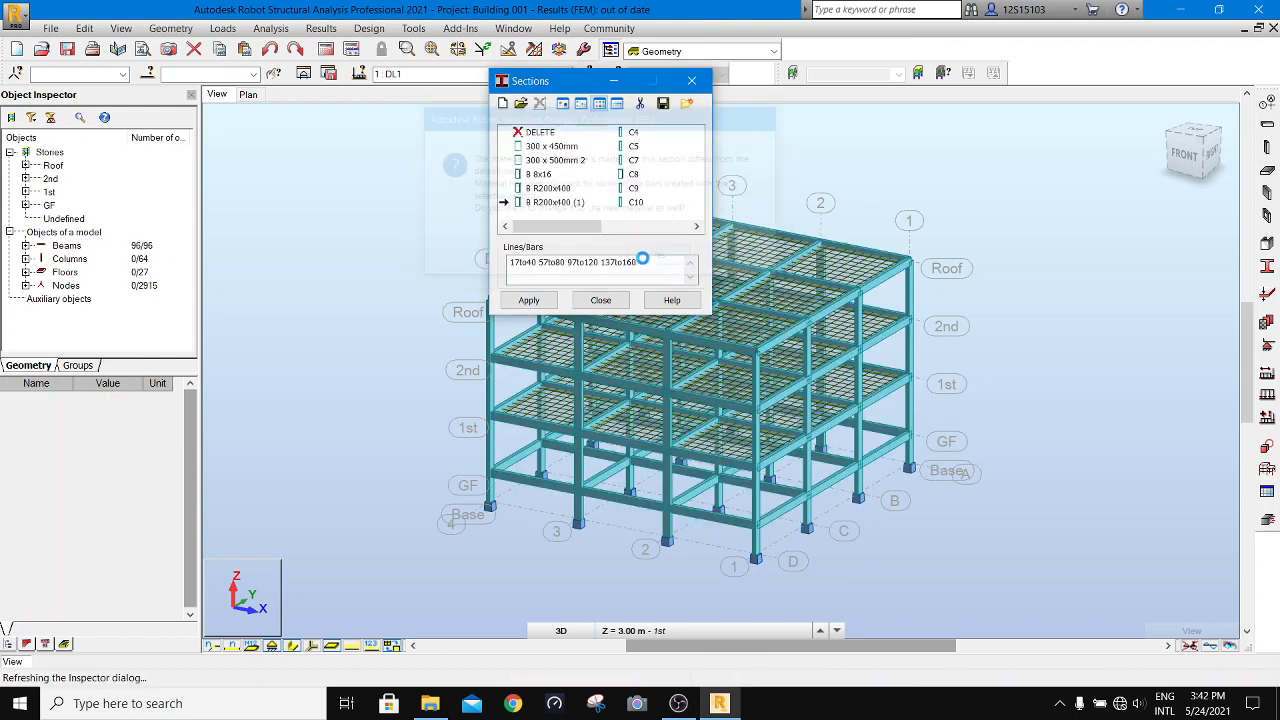
pyautogui.click(601, 301)
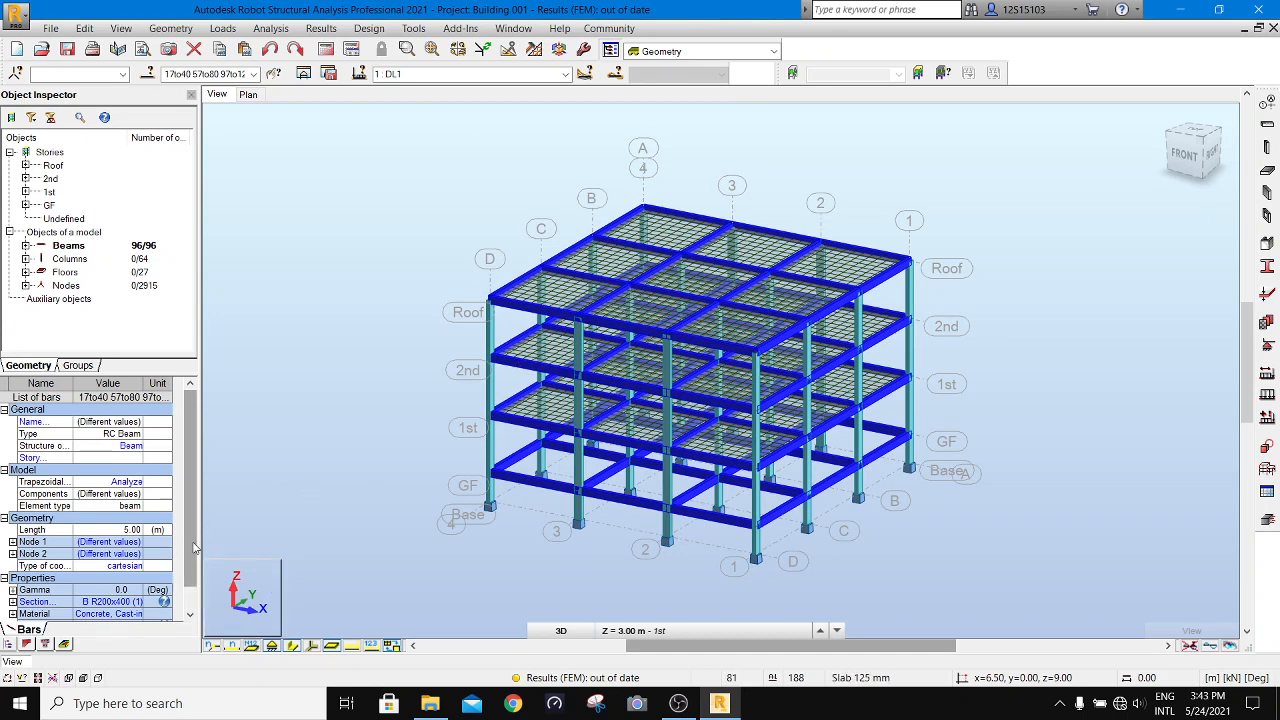
# - Set the material of all the beams to C30, keep the B R200x400 (1) section, and clear the selection
pyautogui.scroll(-2, 193, 568)
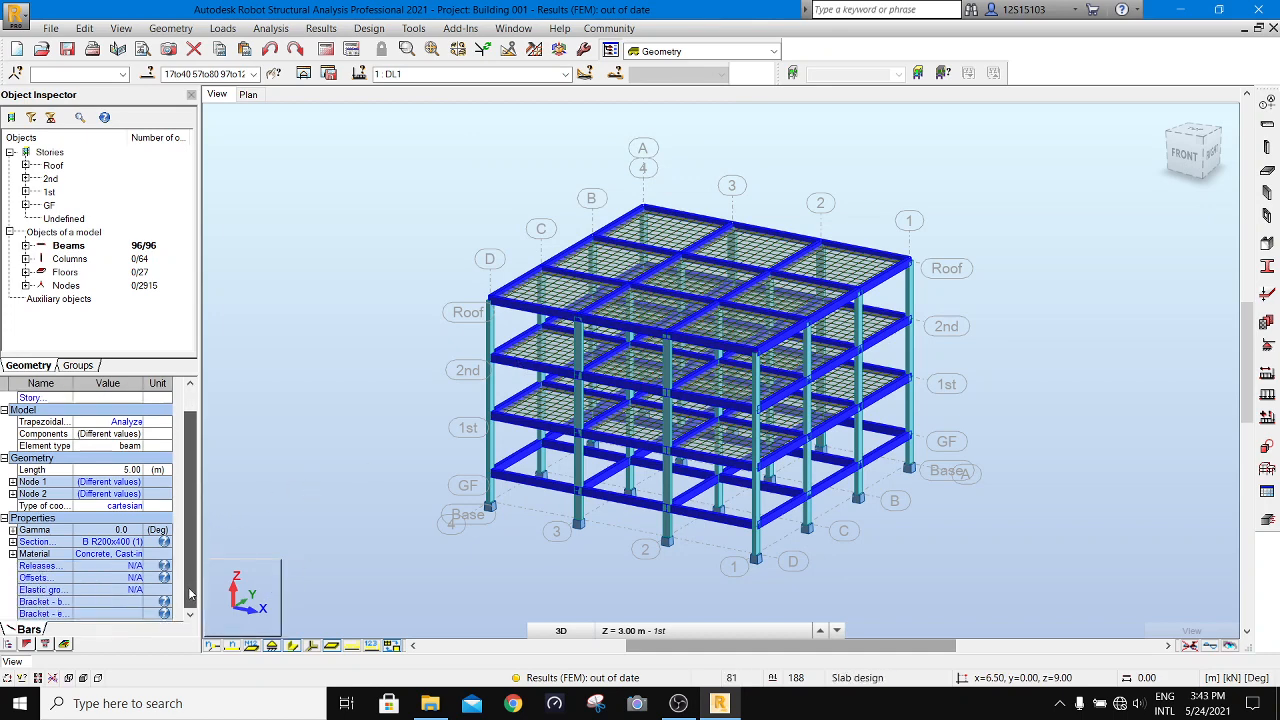
pyautogui.click(122, 561)
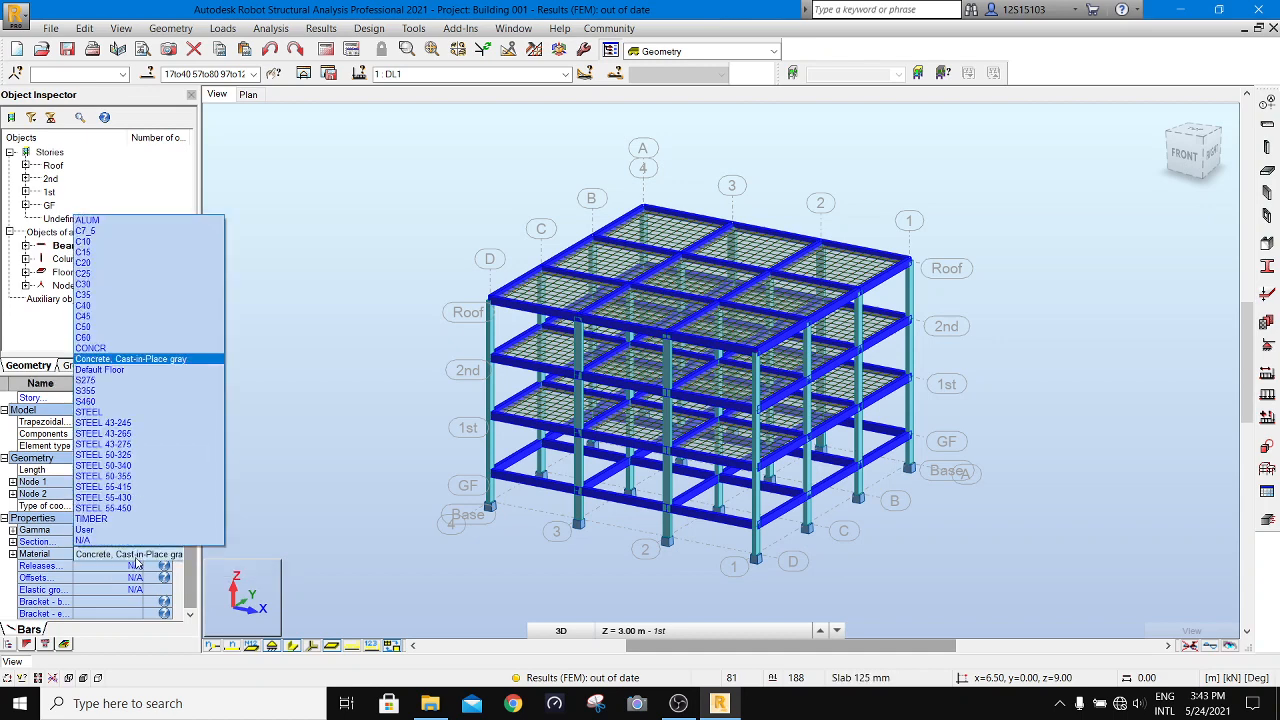
pyautogui.click(103, 285)
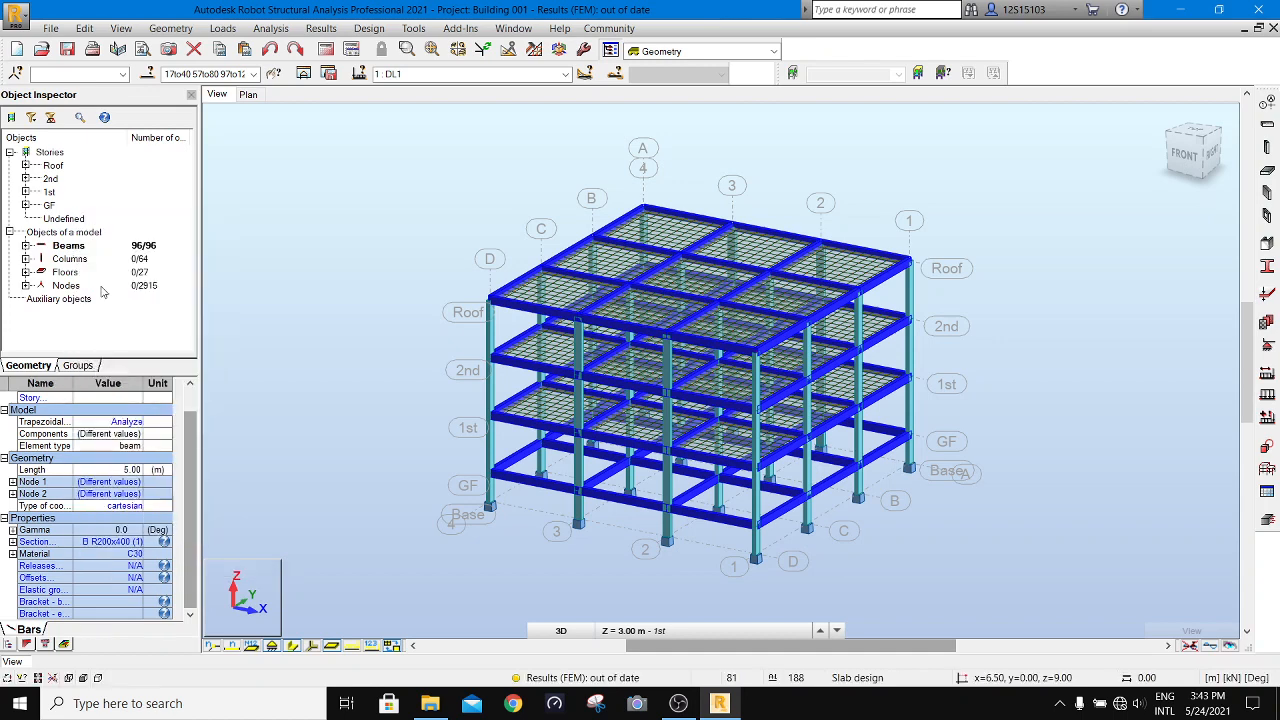
pyautogui.click(132, 542)
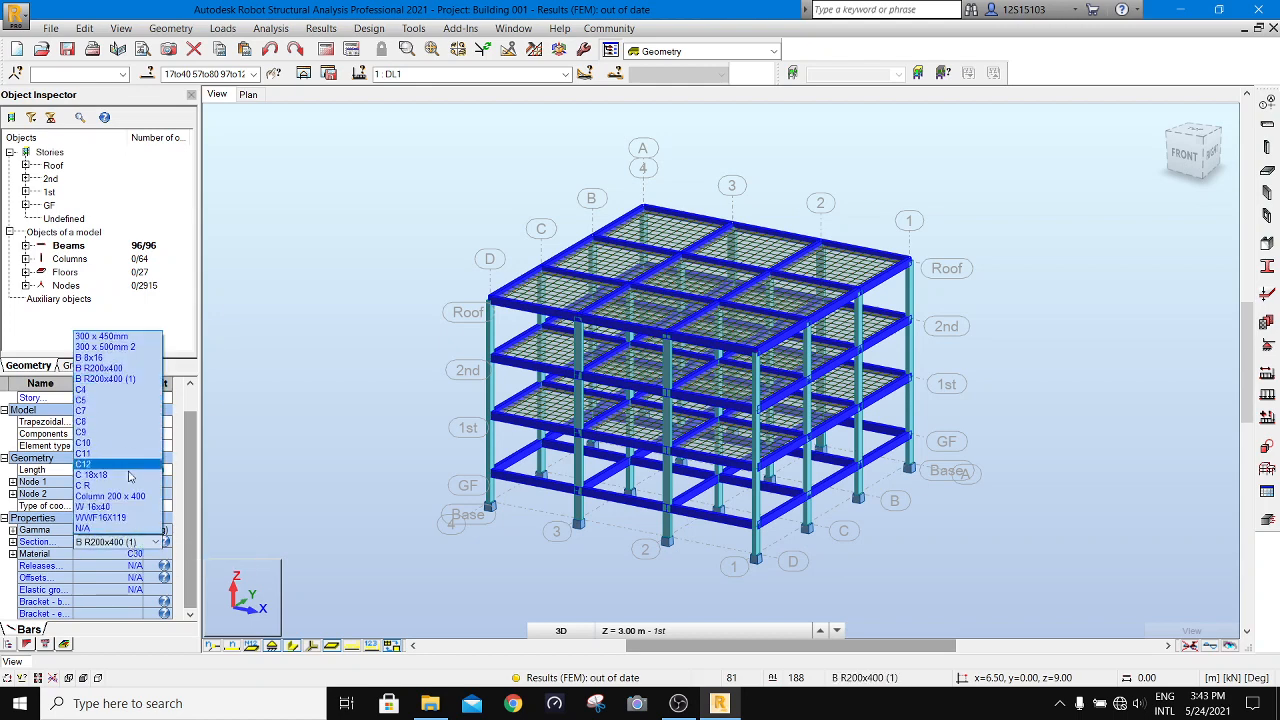
pyautogui.click(136, 544)
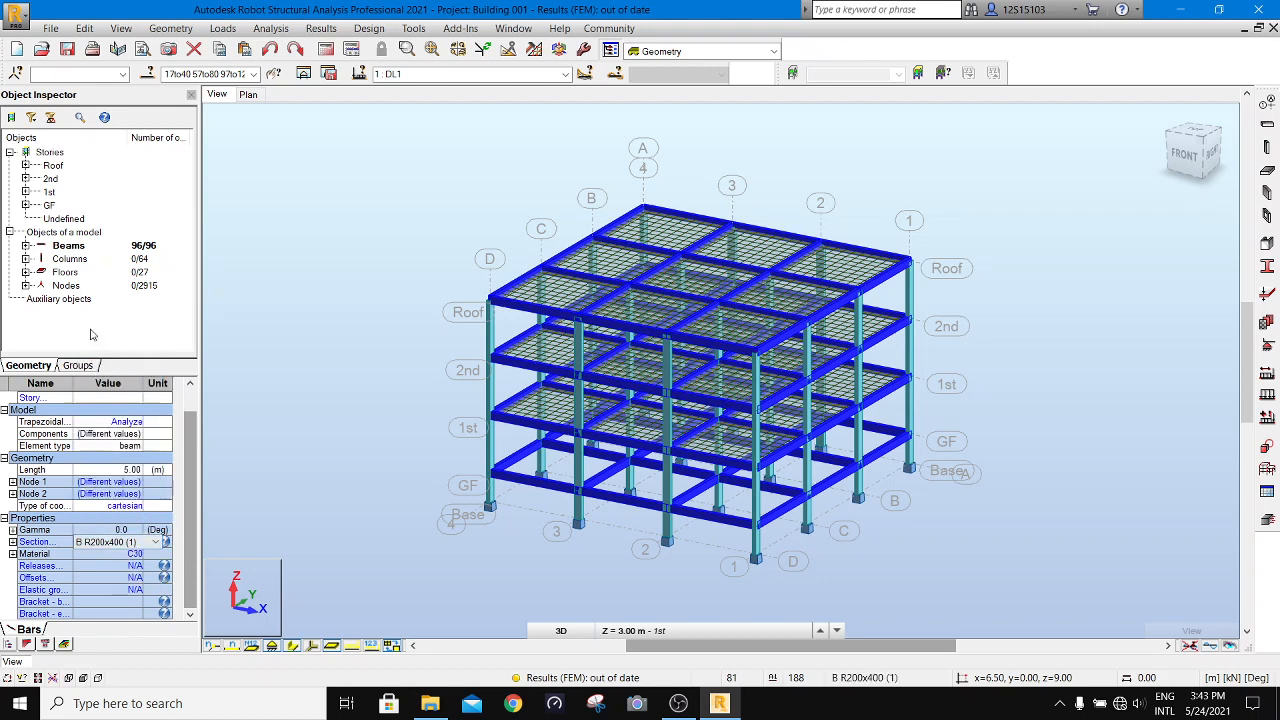
pyautogui.click(285, 406)
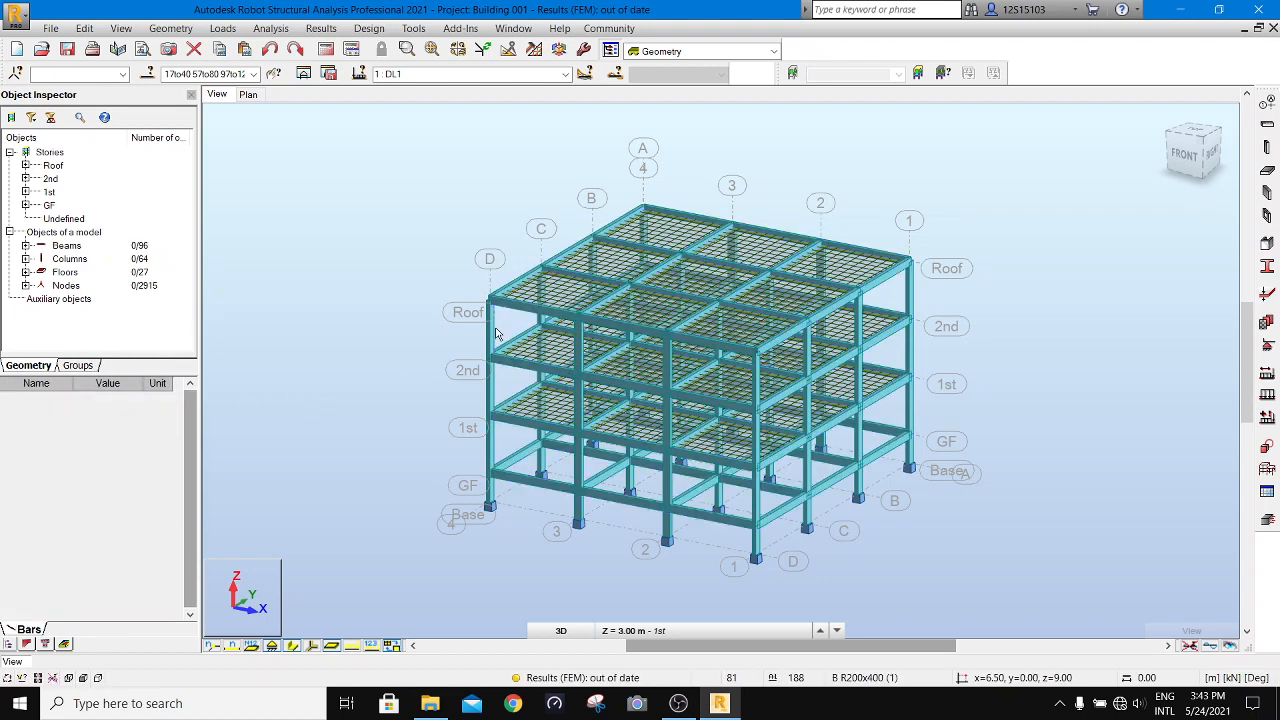
# - Check the section and material of a top-storey column on grid line 3 and the thickness and material of the roof panel at corner A-4
pyautogui.click(577, 352)
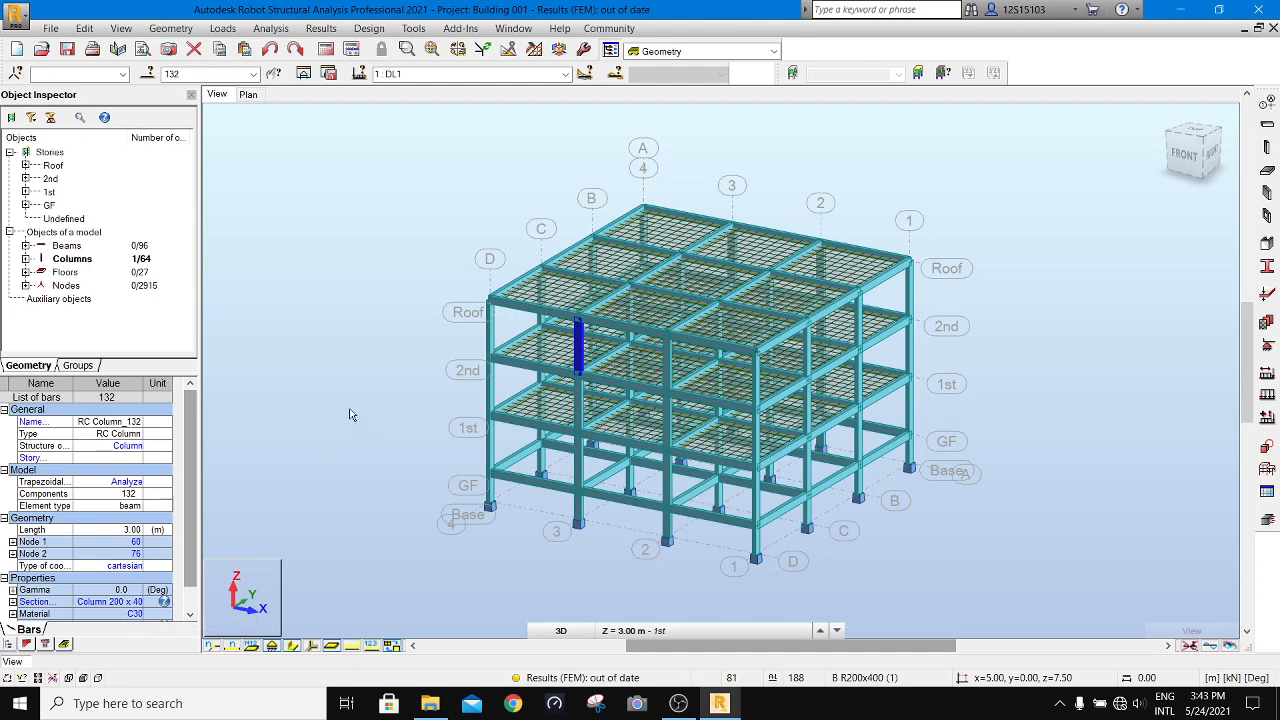
pyautogui.click(483, 313)
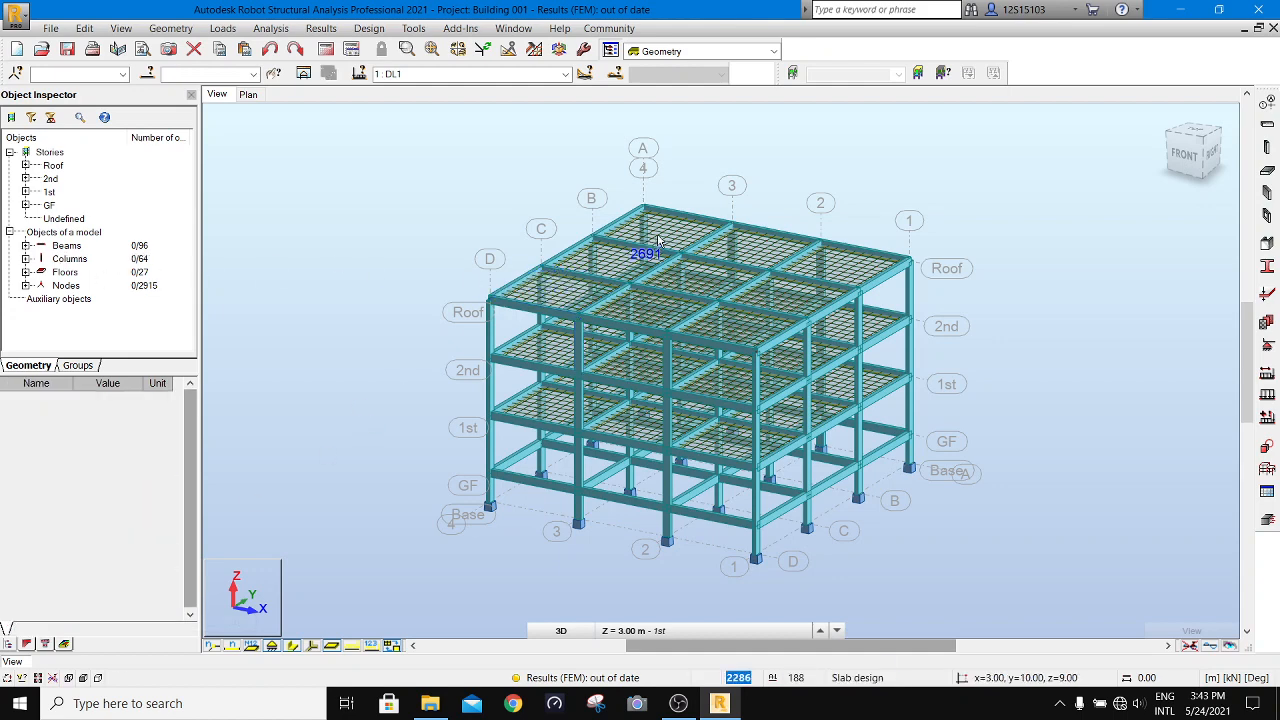
pyautogui.scroll(4, 664, 236)
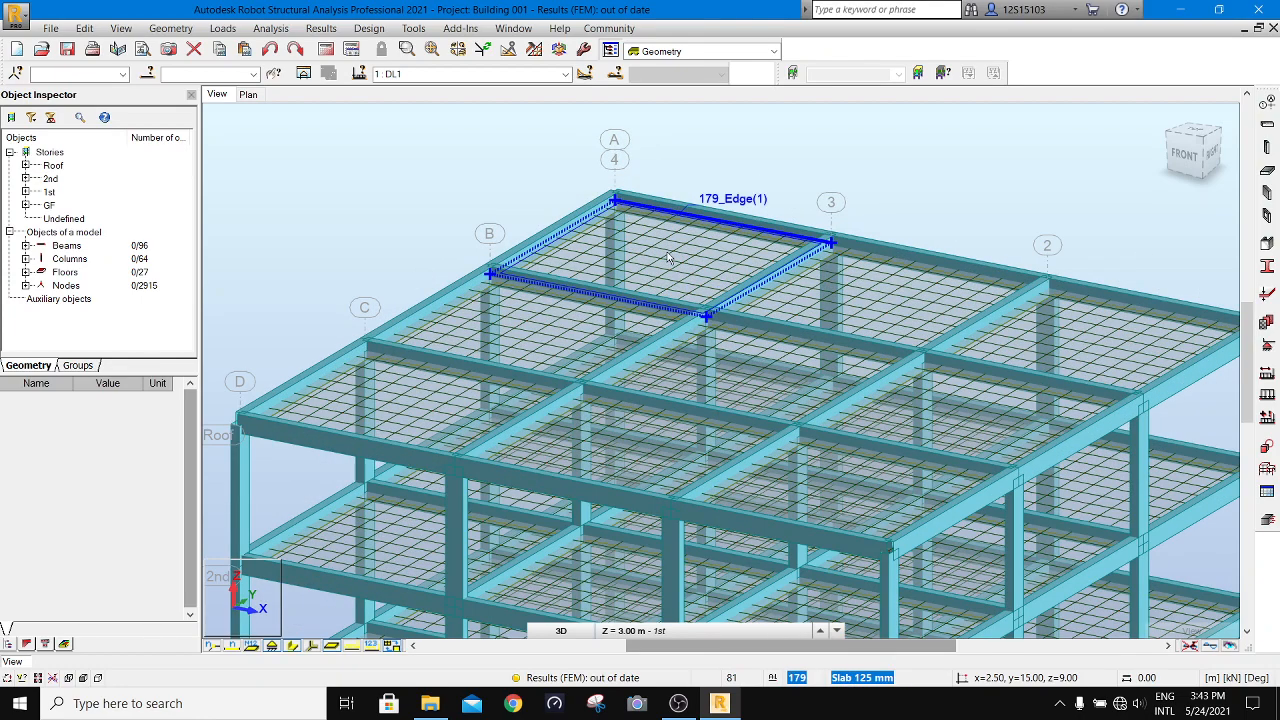
pyautogui.click(667, 256)
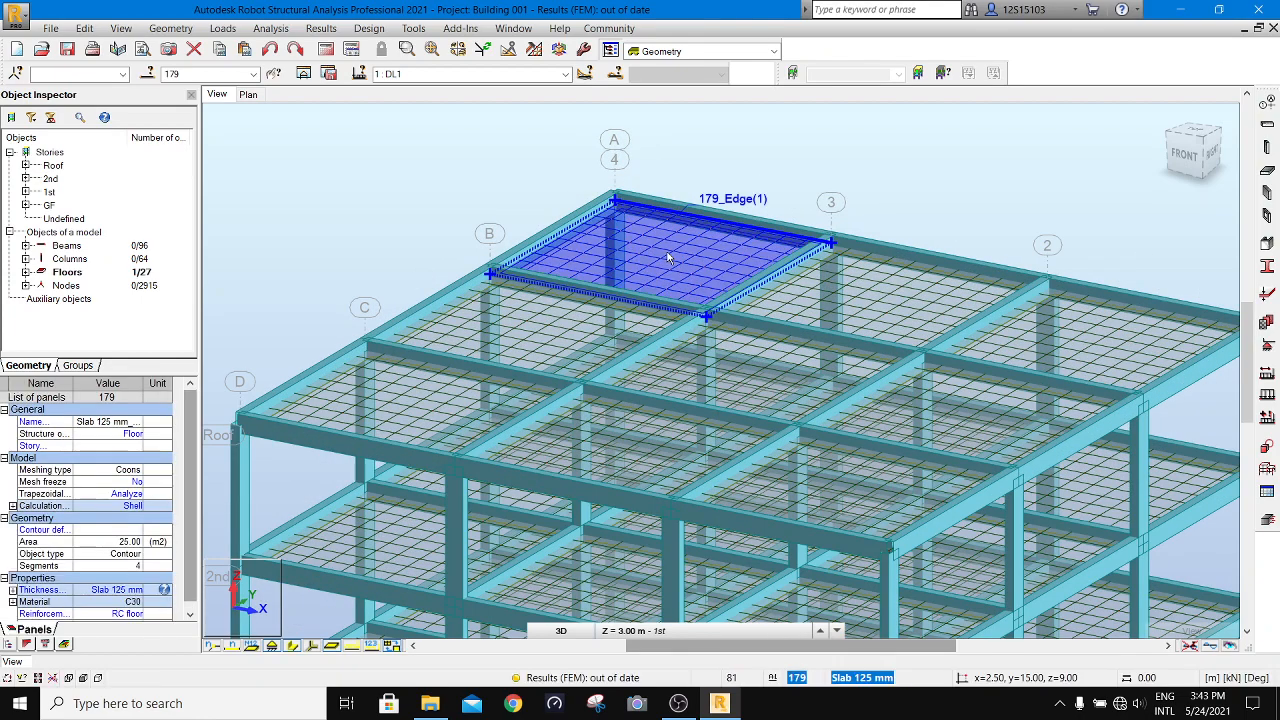
pyautogui.click(491, 194)
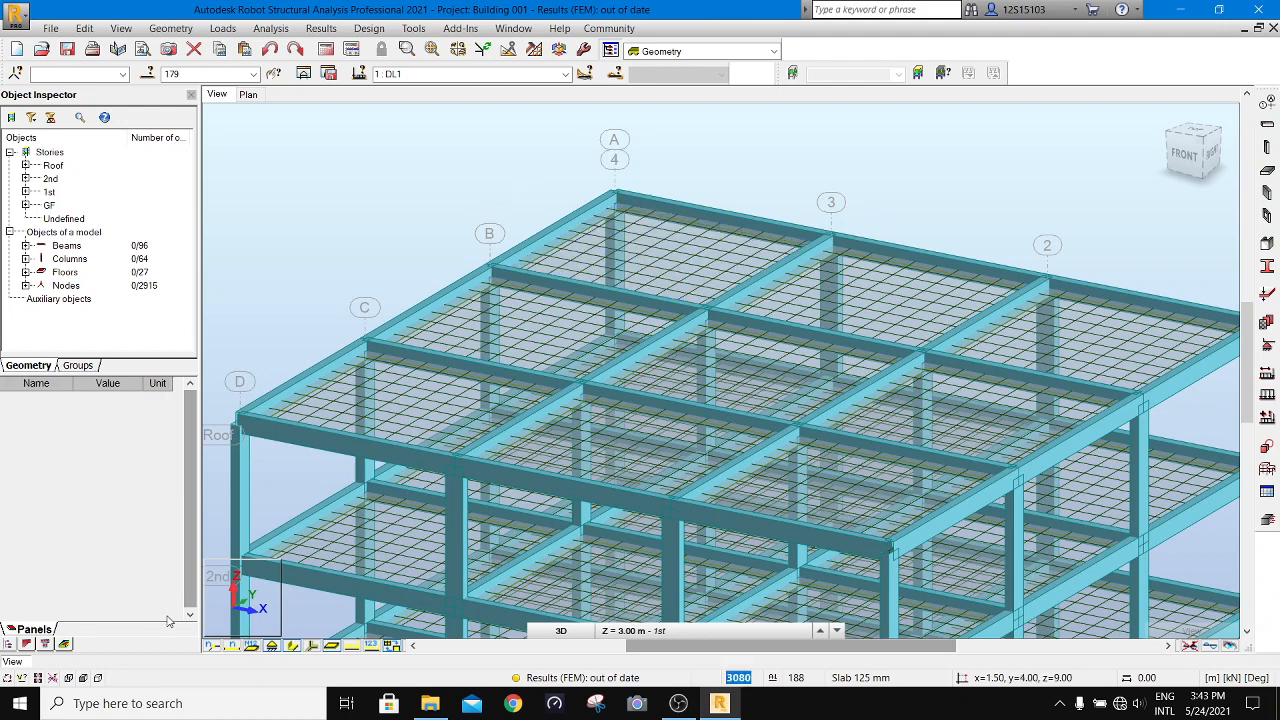
# - Limit graphical selection to panels and objects with contours, polylines, arcs and circles, and turn off applying without confirmation
pyautogui.click(22, 678)
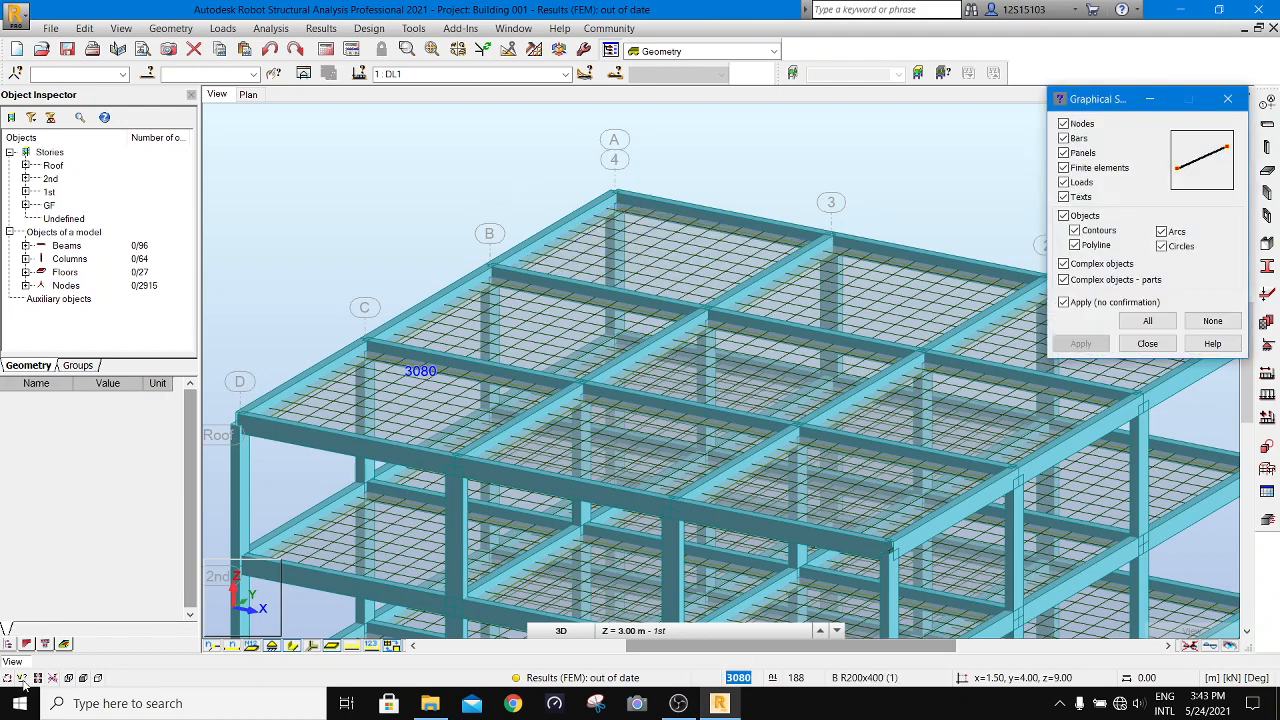
pyautogui.click(1210, 320)
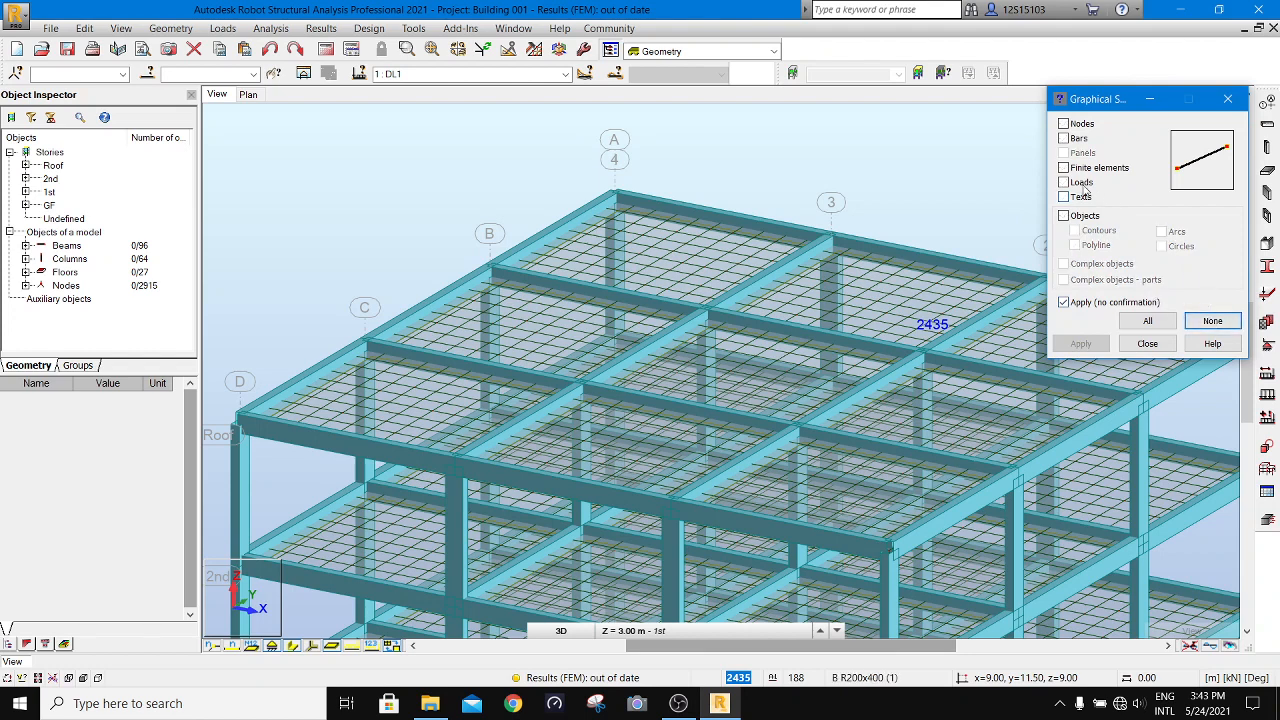
pyautogui.click(1065, 217)
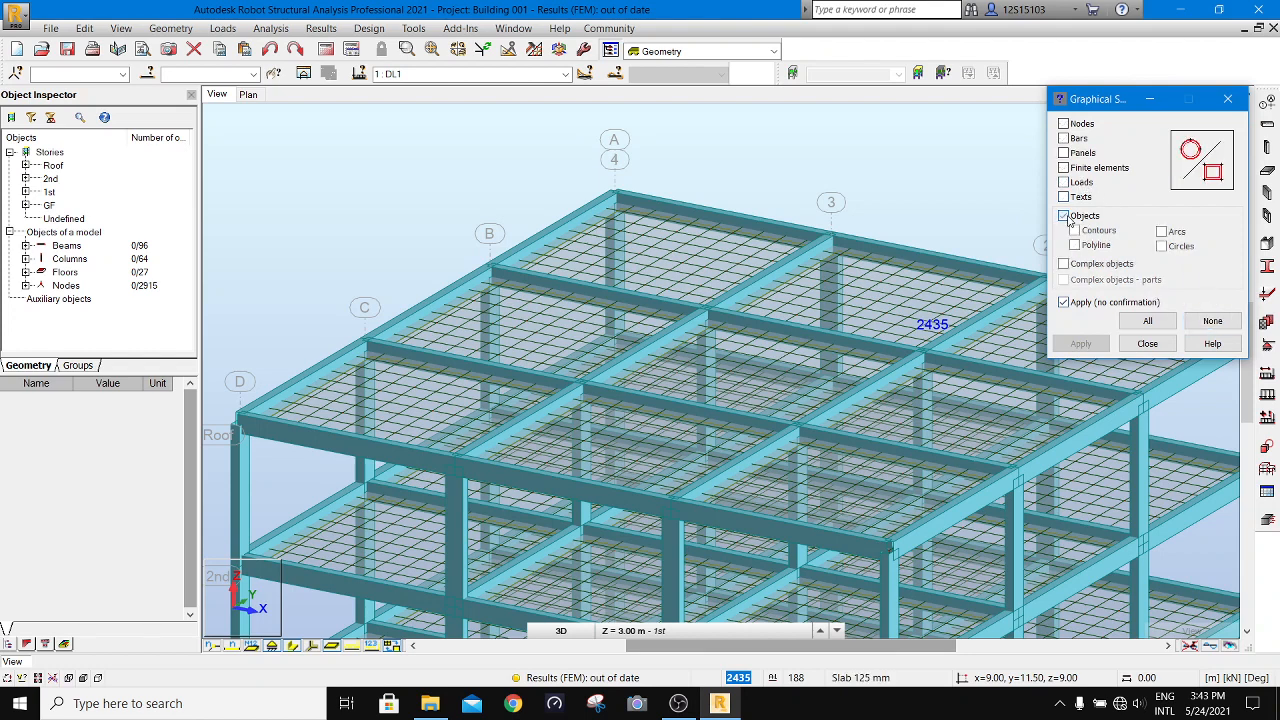
pyautogui.click(1064, 153)
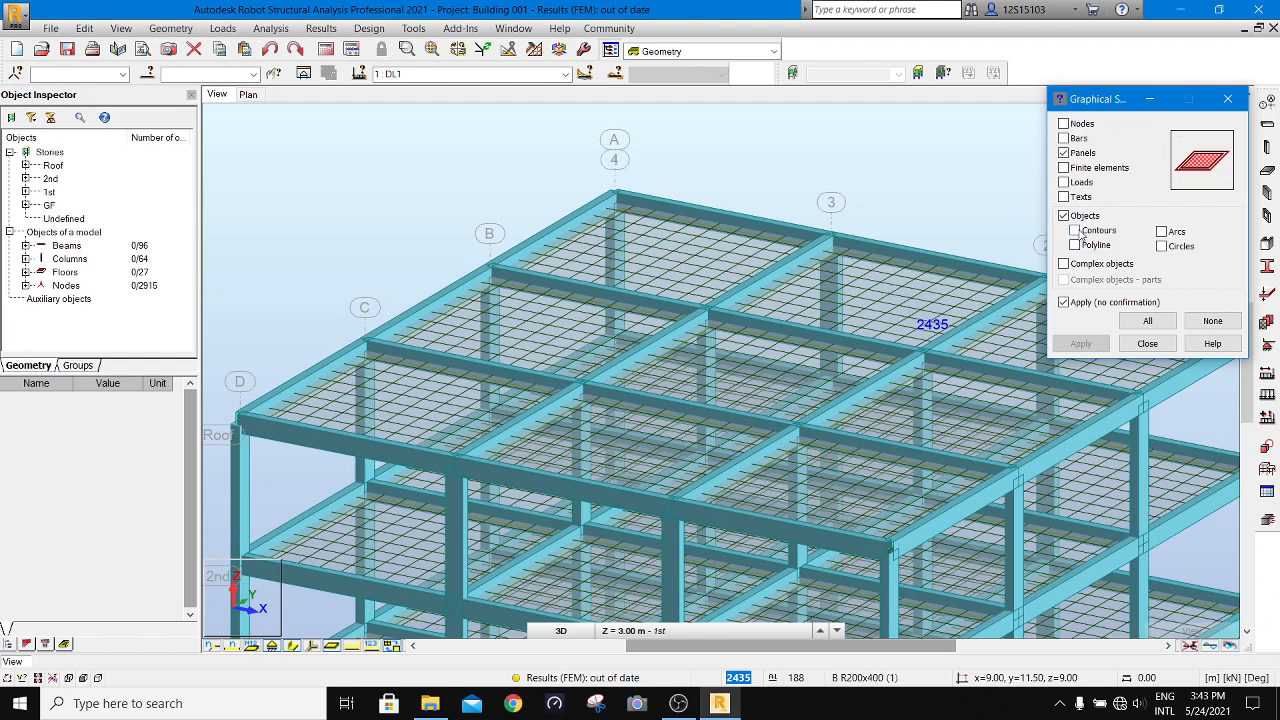
pyautogui.click(1074, 231)
pyautogui.click(1161, 231)
pyautogui.click(1161, 246)
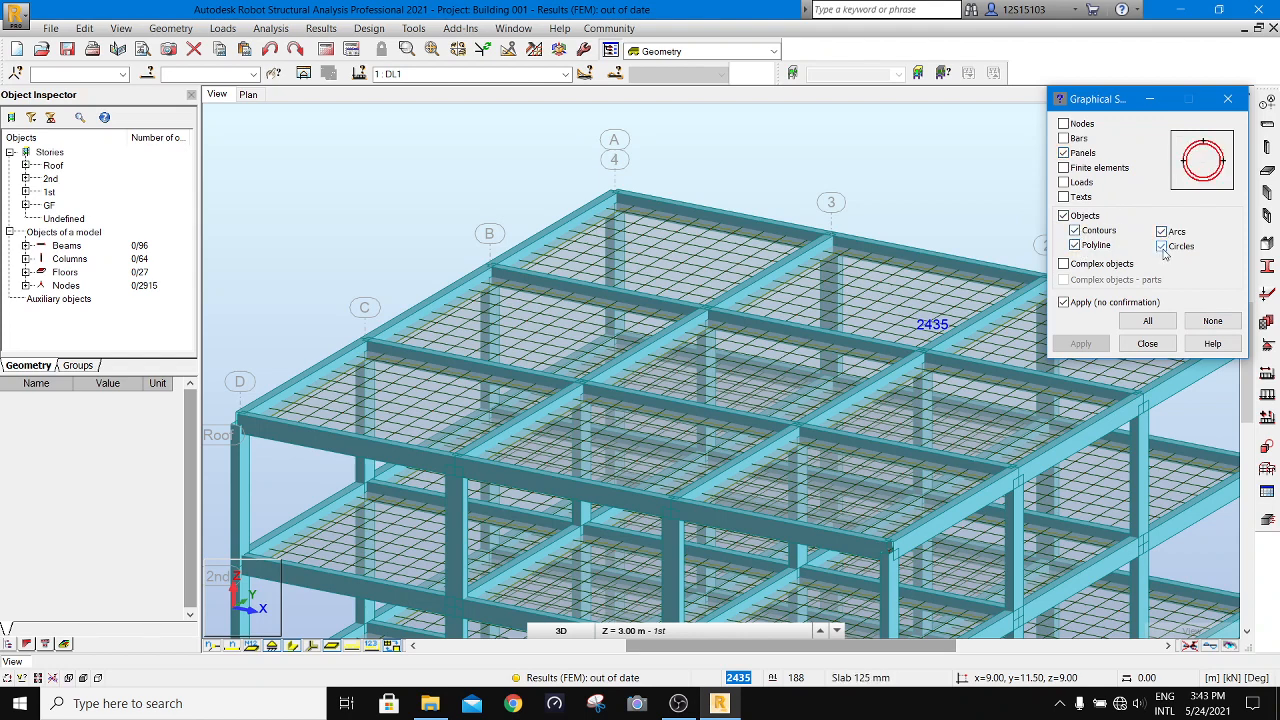
pyautogui.click(1064, 302)
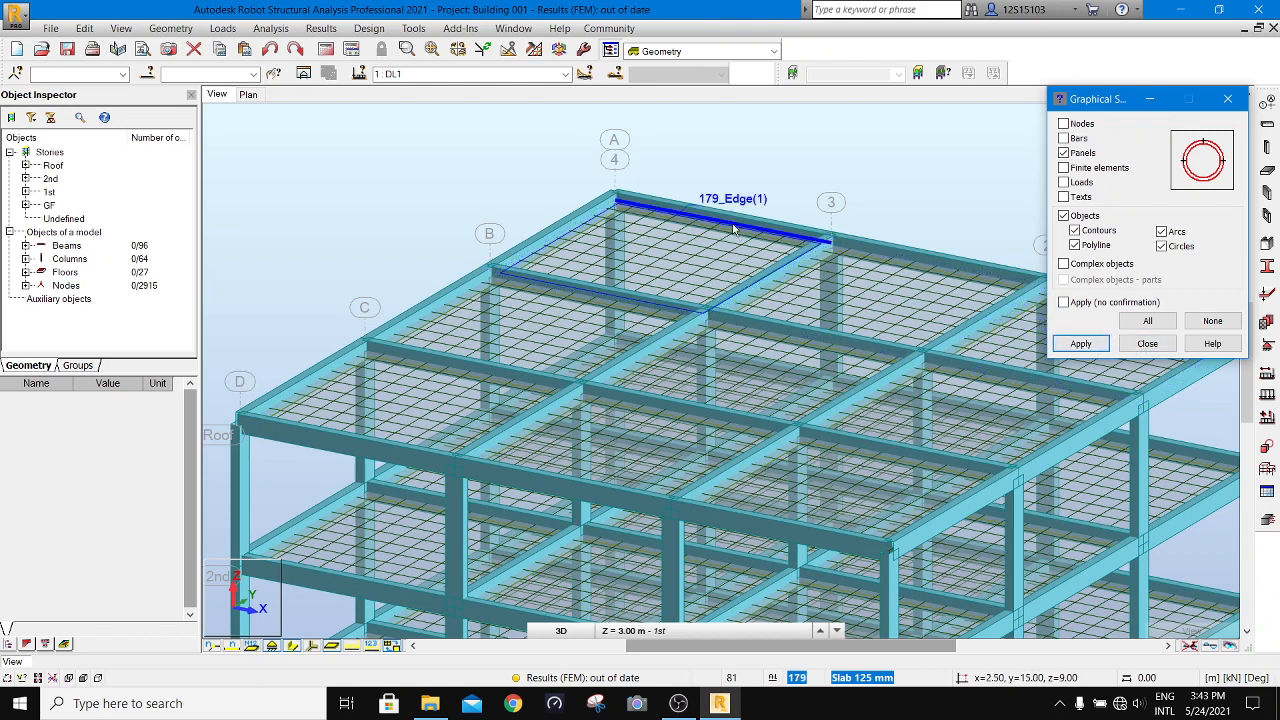
# - Select the roof panel at corner A-4 and check its calculation model and reinforcement type, keeping RC floor
pyautogui.moveTo(791, 115); pyautogui.dragTo(562, 253)
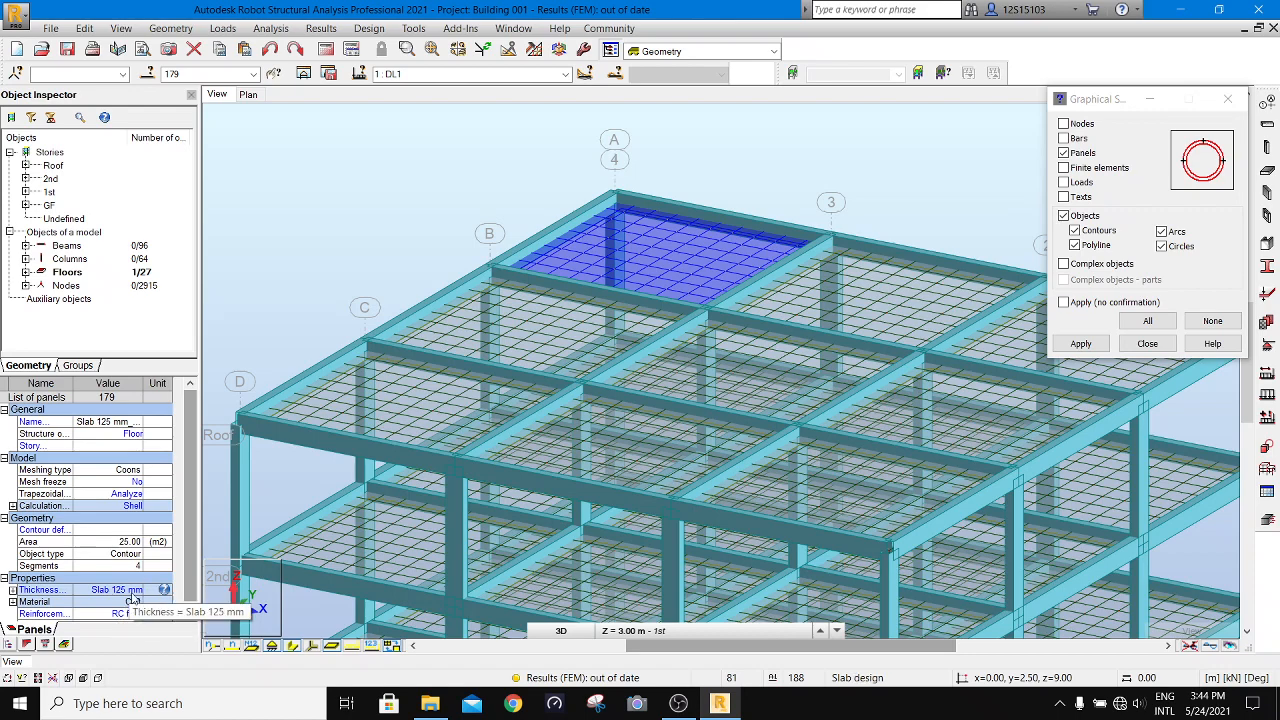
pyautogui.click(133, 508)
pyautogui.click(133, 509)
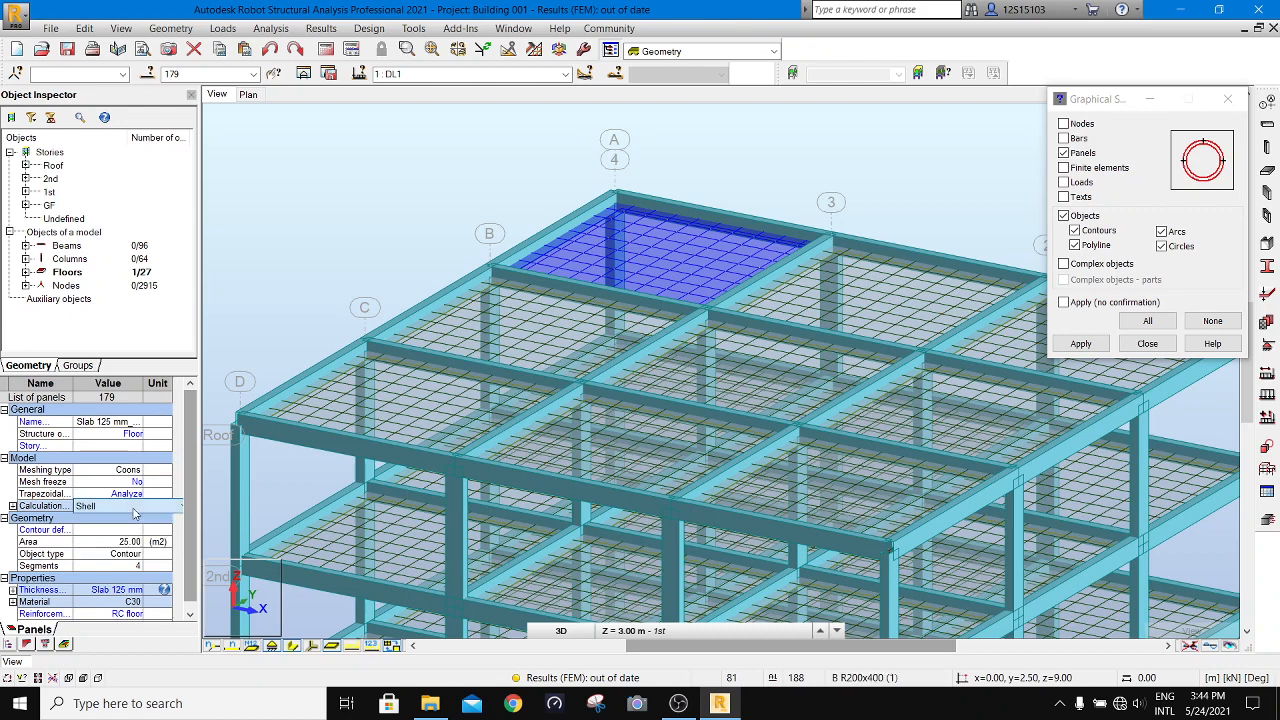
pyautogui.moveTo(186, 483); pyautogui.dragTo(140, 563)
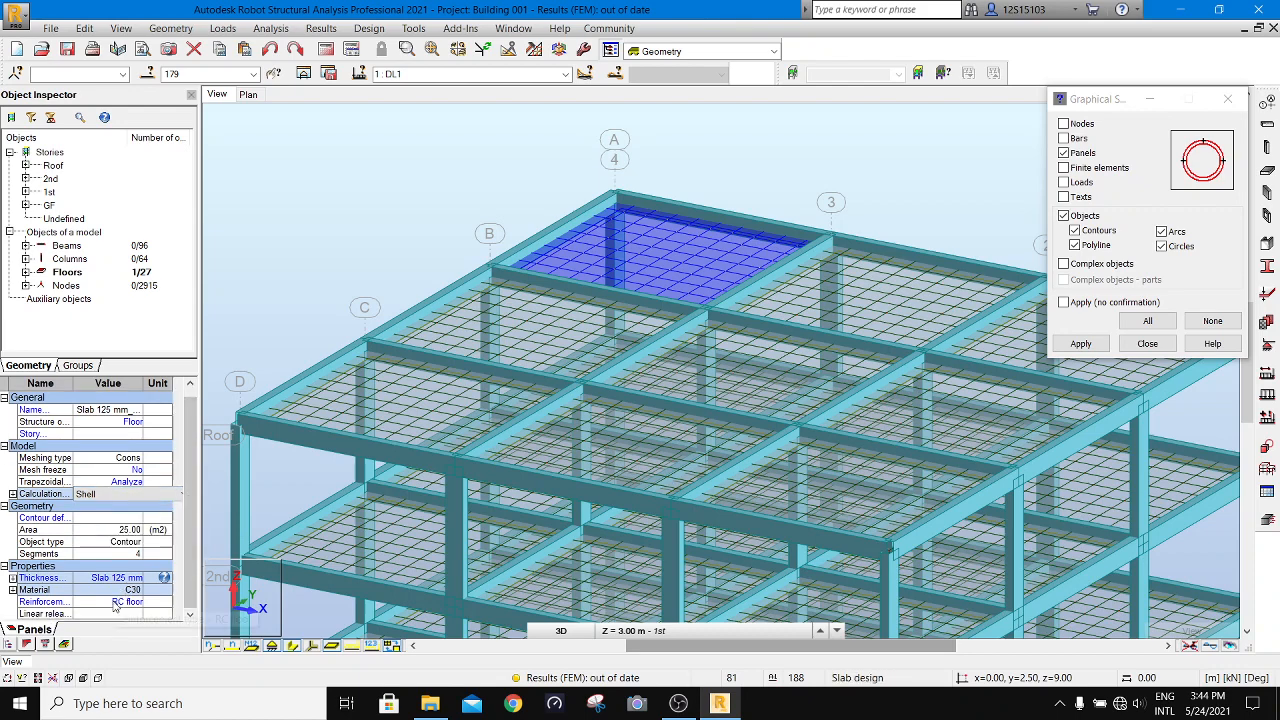
pyautogui.click(112, 601)
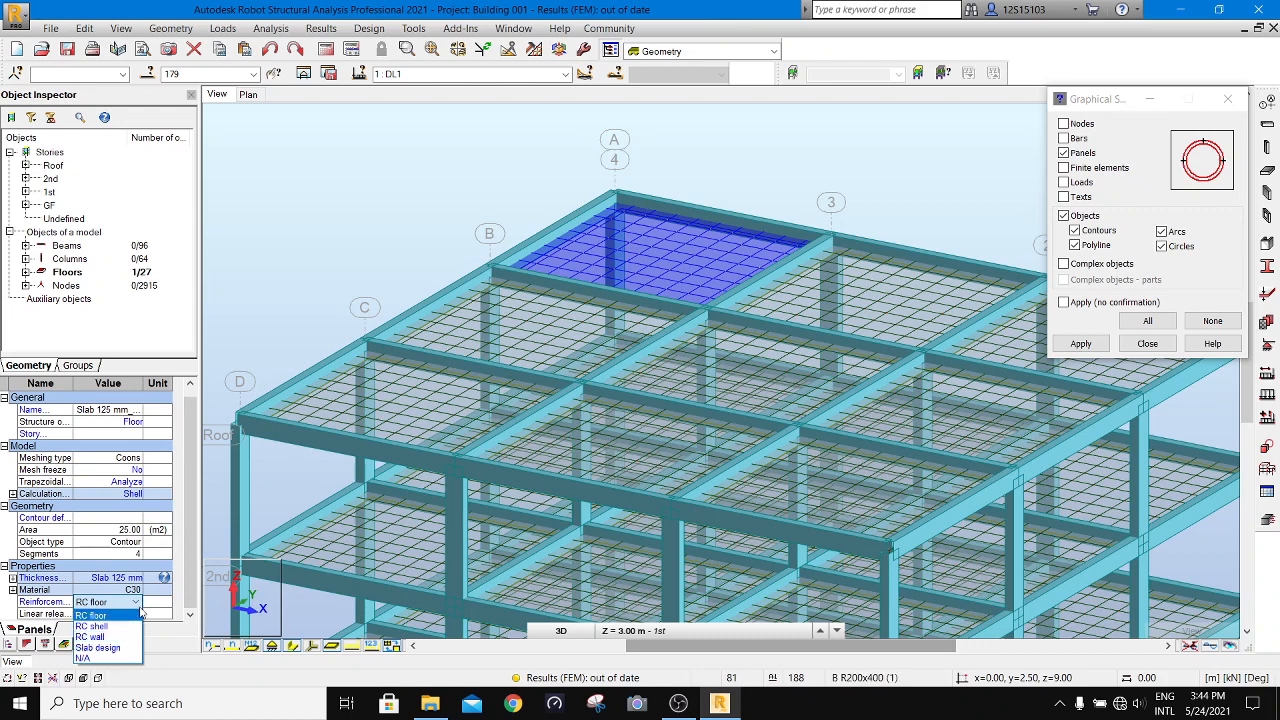
pyautogui.click(92, 615)
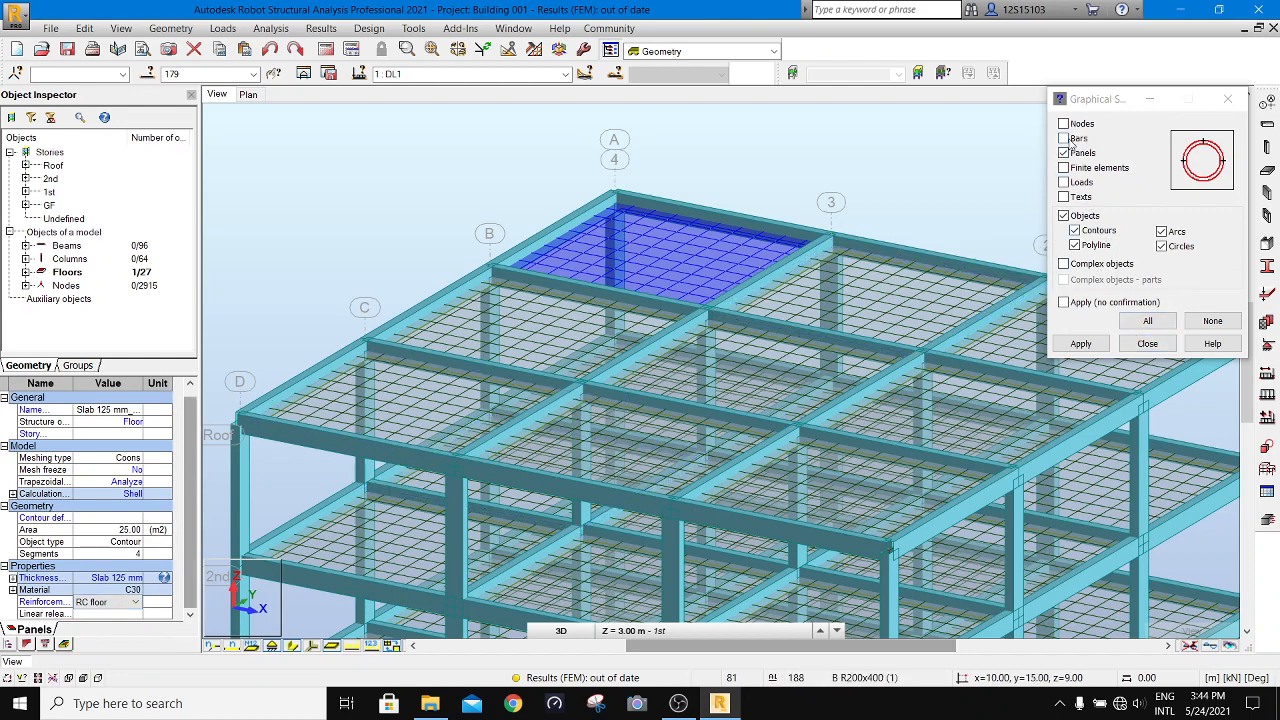
# - Make all object types selectable again, close the graphical selection filter, and deselect the roof panel
pyautogui.click(1066, 140)
pyautogui.click(1065, 153)
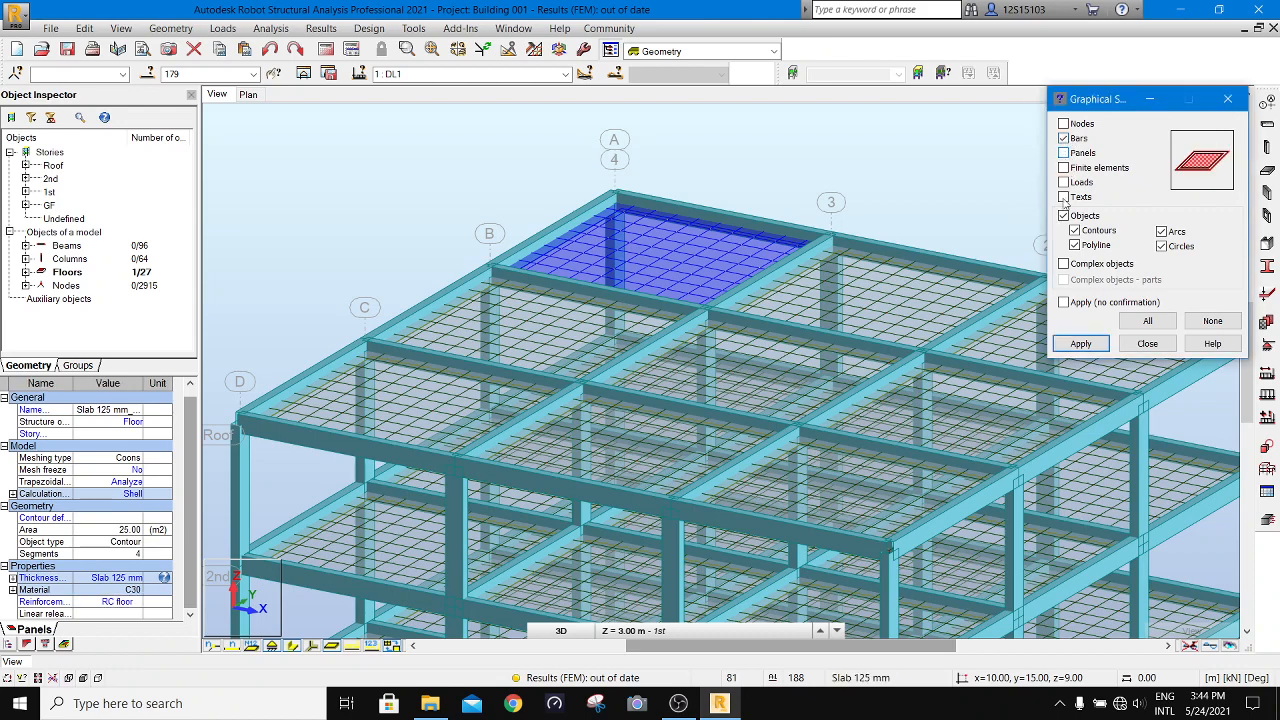
pyautogui.click(1147, 320)
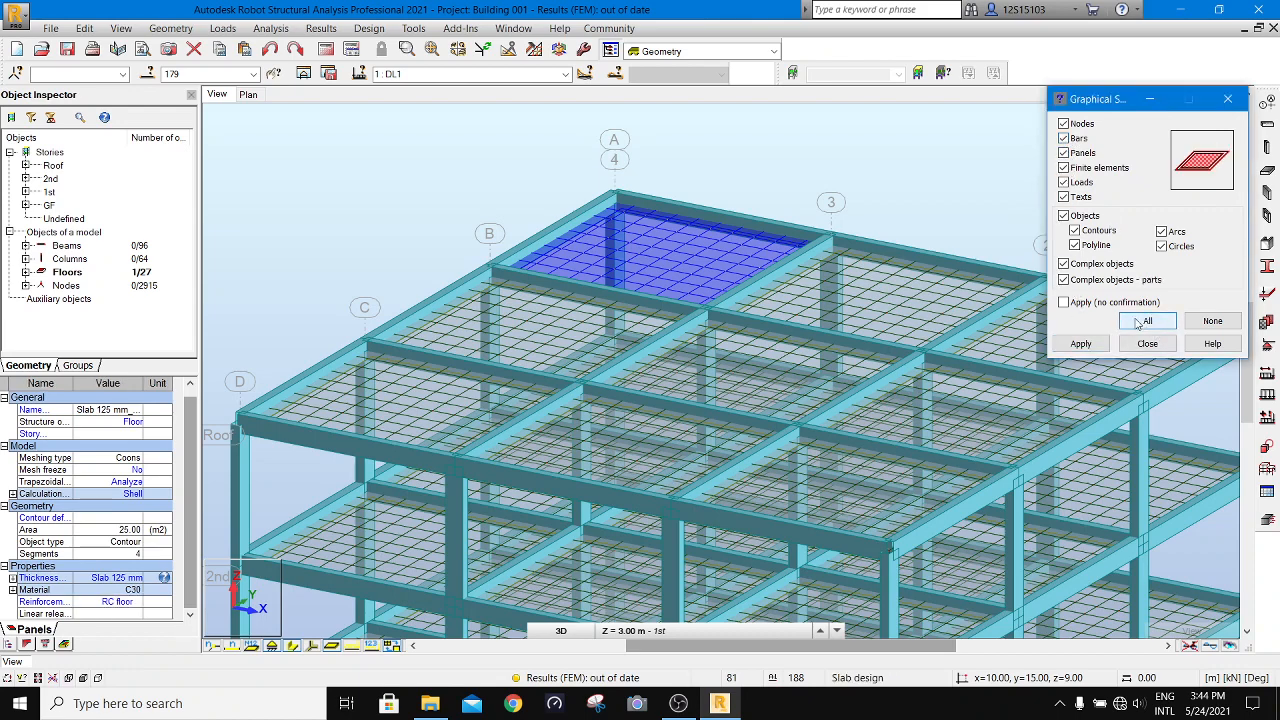
pyautogui.click(1147, 343)
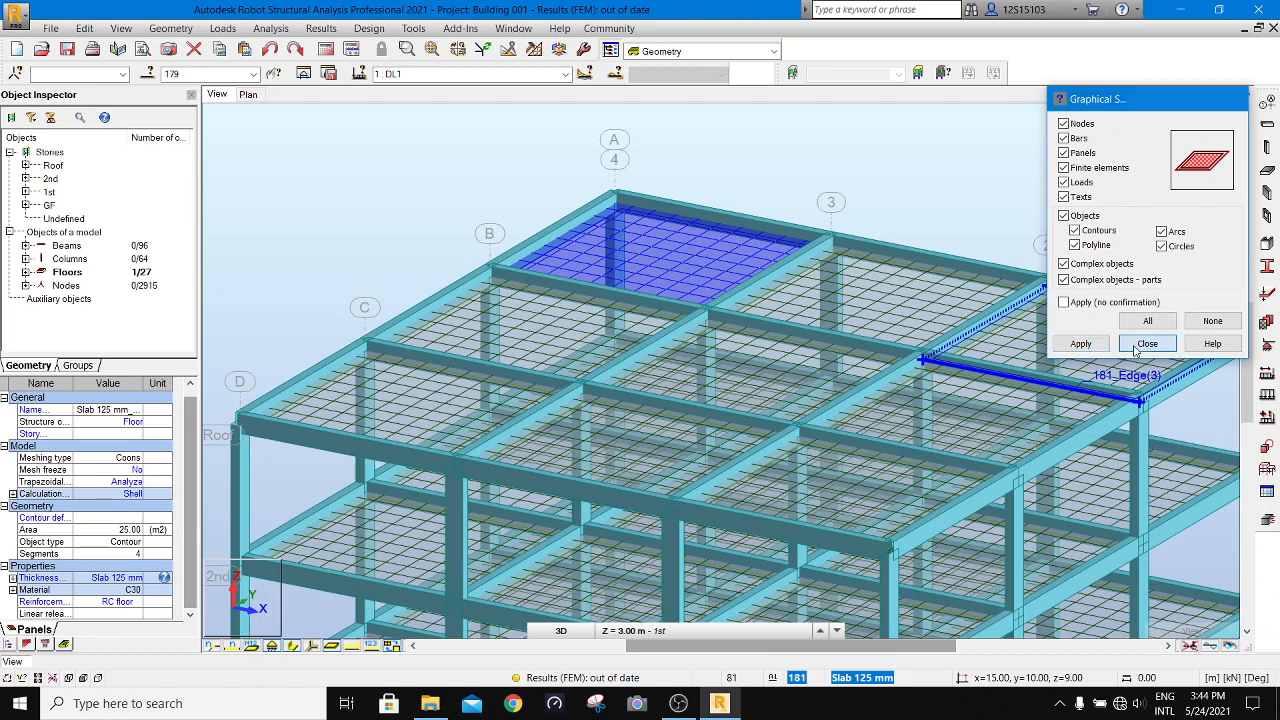
pyautogui.click(845, 164)
# - Colour the model by storey with a legend to check the storey assignment of its members
pyautogui.scroll(-5, 903, 148)
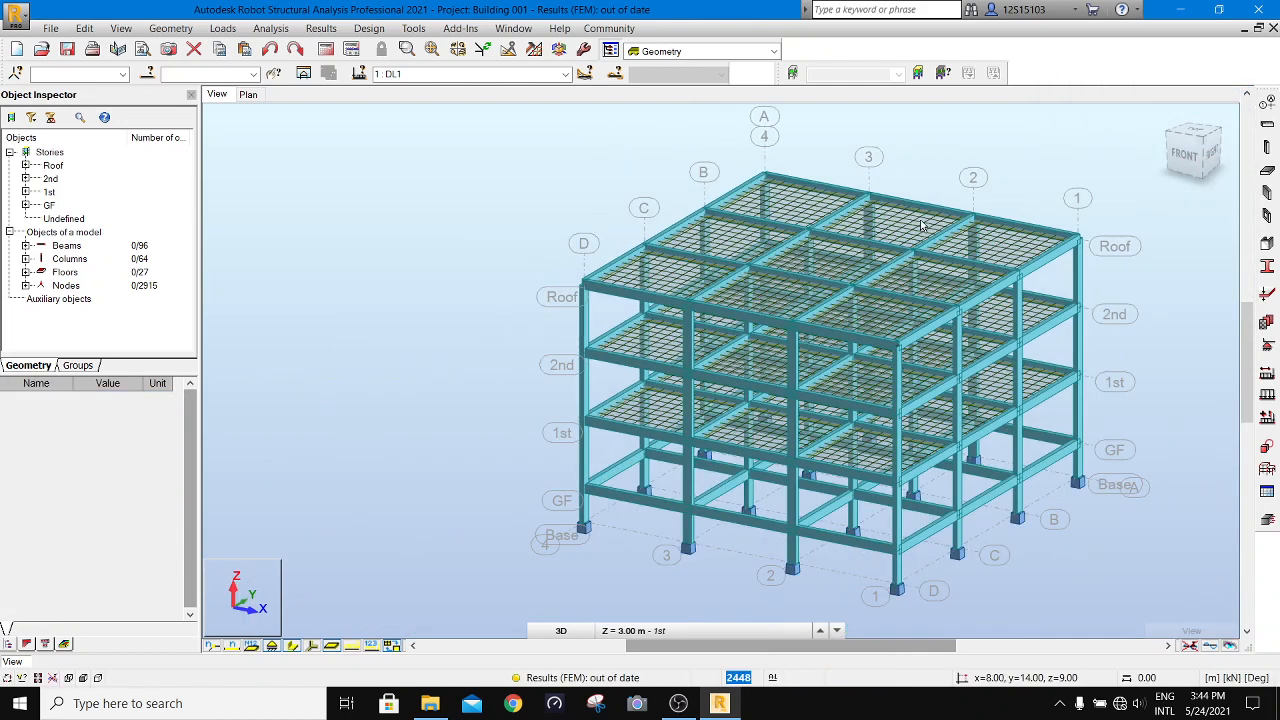
pyautogui.scroll(3, 1000, 180)
pyautogui.scroll(-2, 1008, 300)
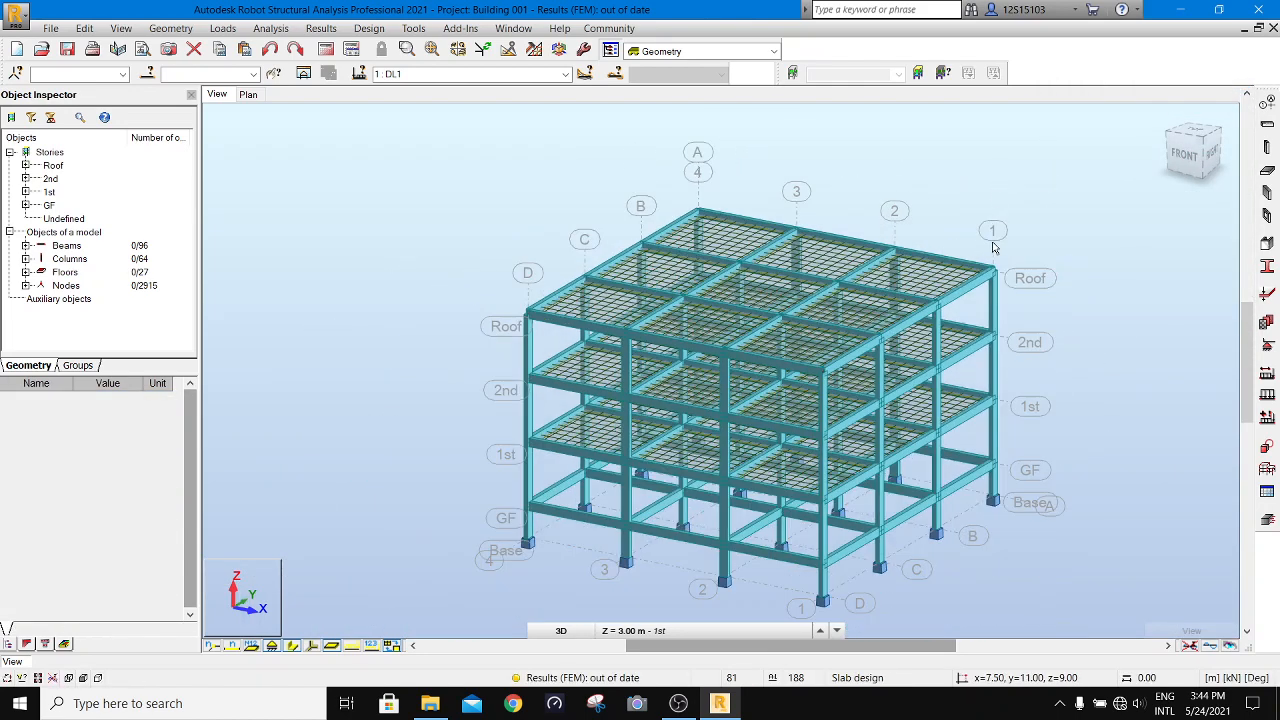
pyautogui.scroll(2, 1000, 343)
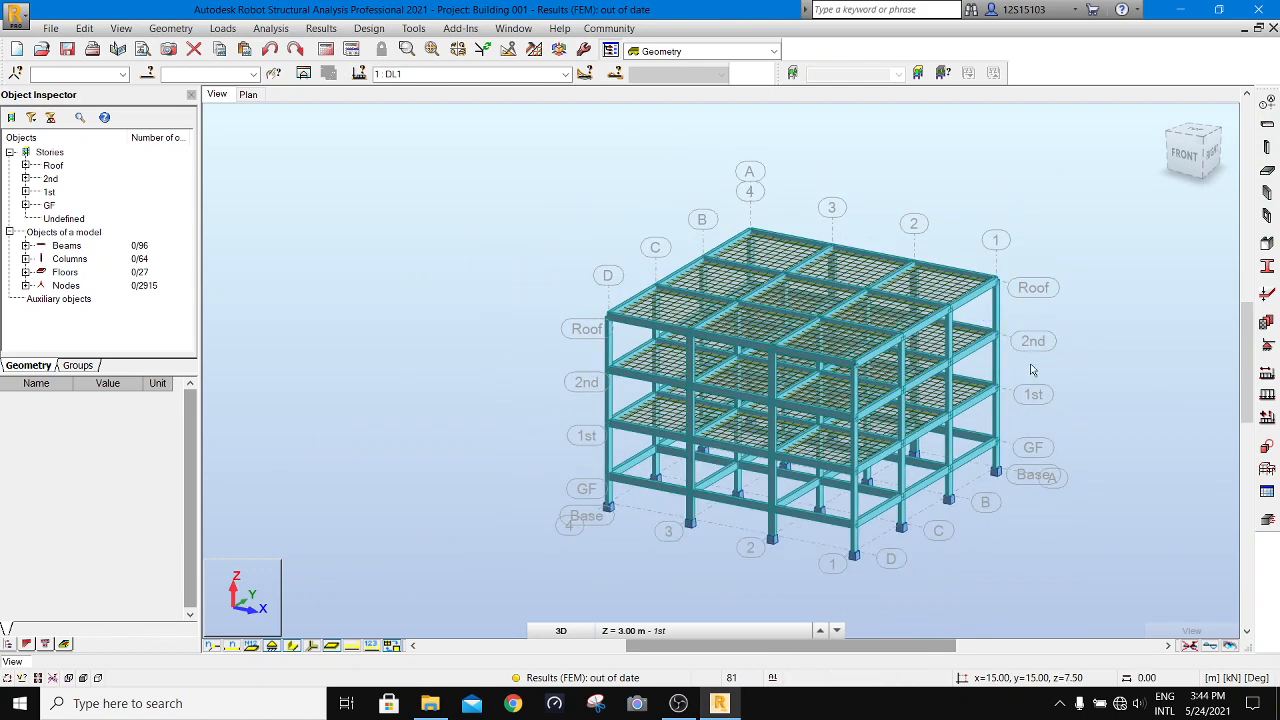
pyautogui.scroll(-1, 1049, 436)
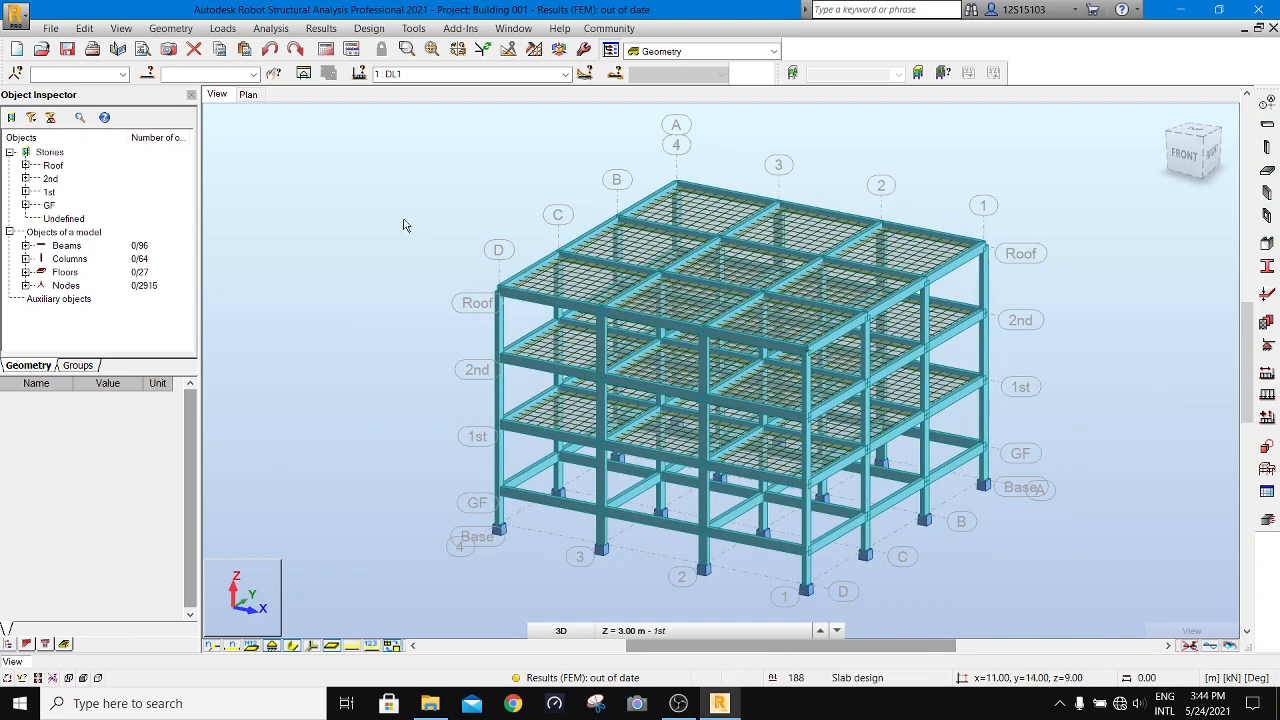
pyautogui.rightClick(250, 176)
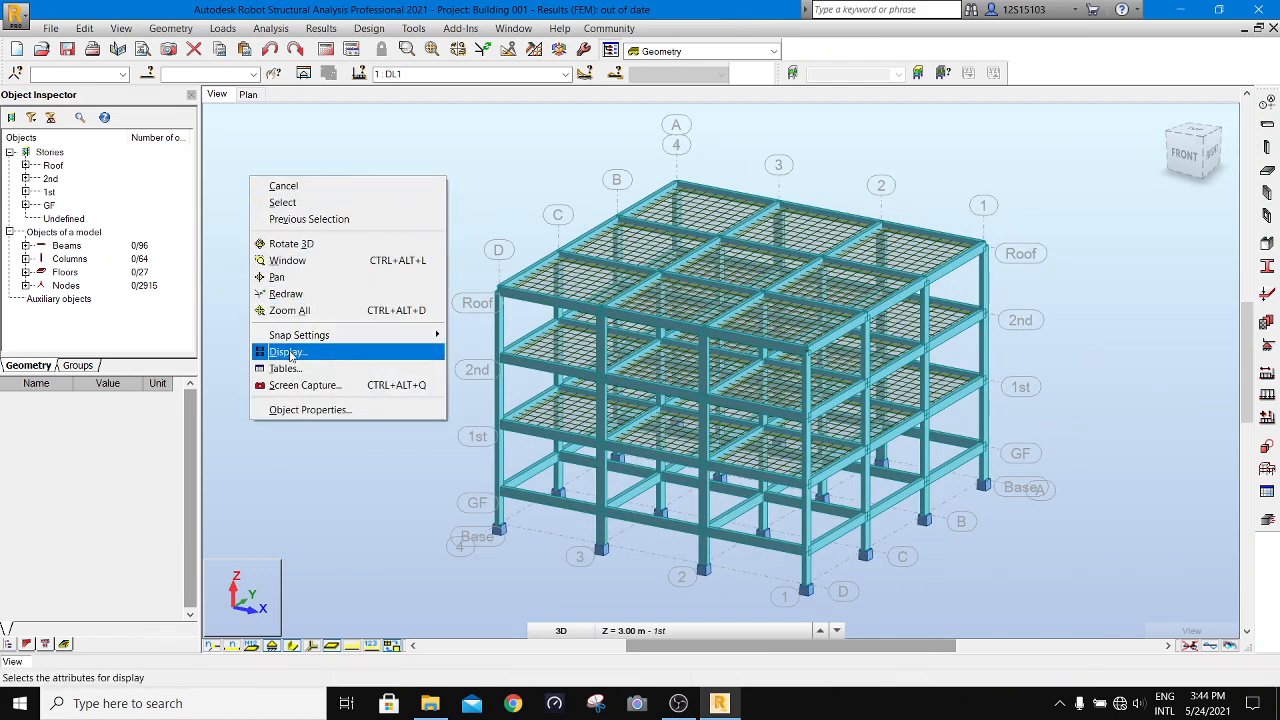
pyautogui.click(287, 352)
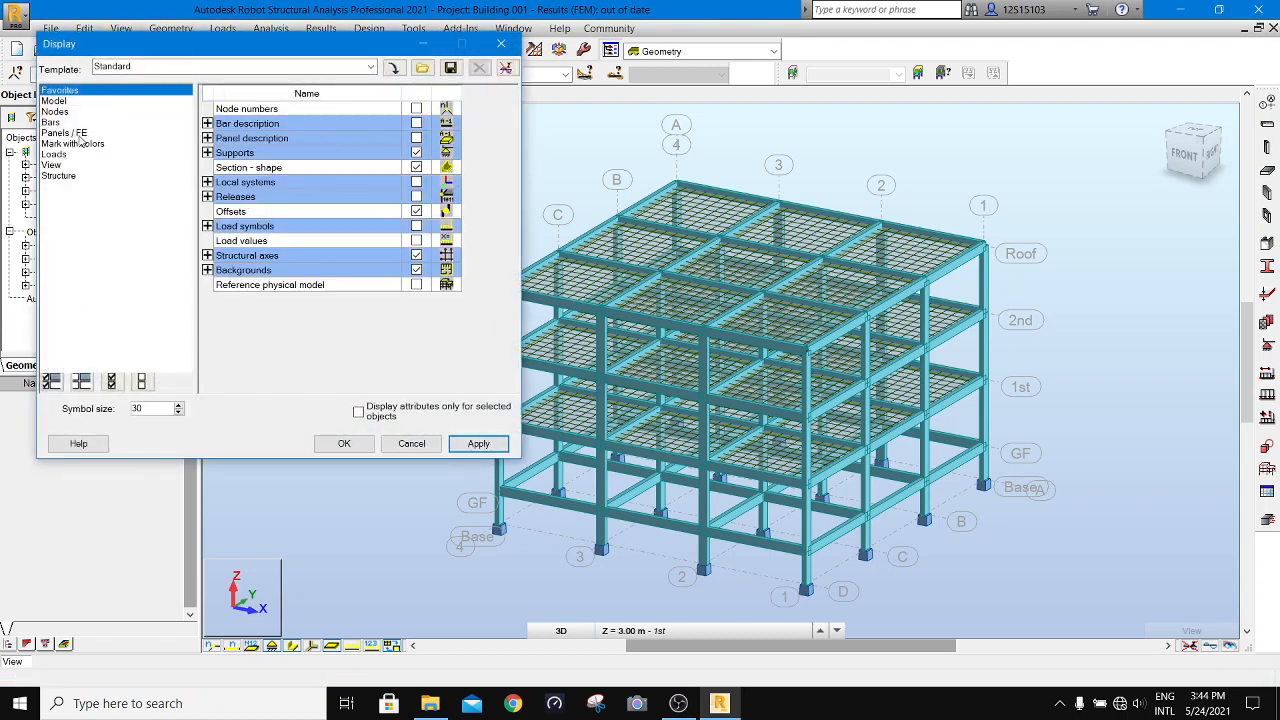
pyautogui.click(72, 144)
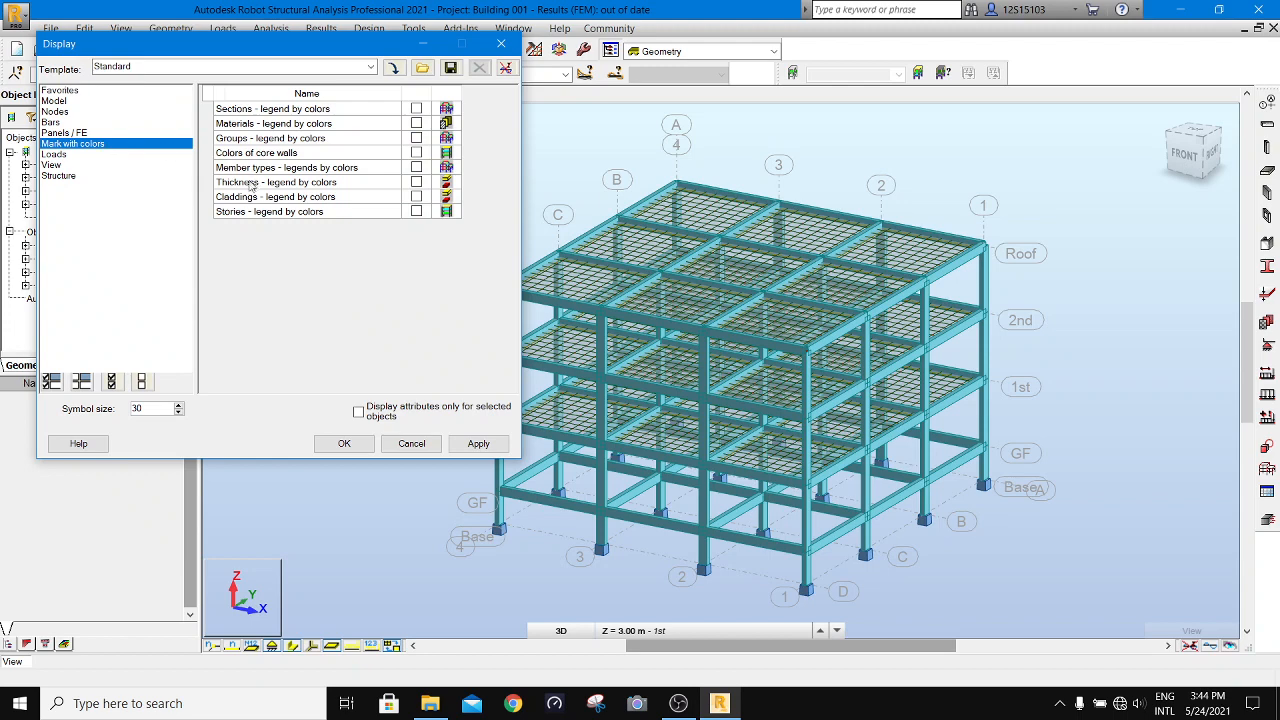
pyautogui.click(415, 213)
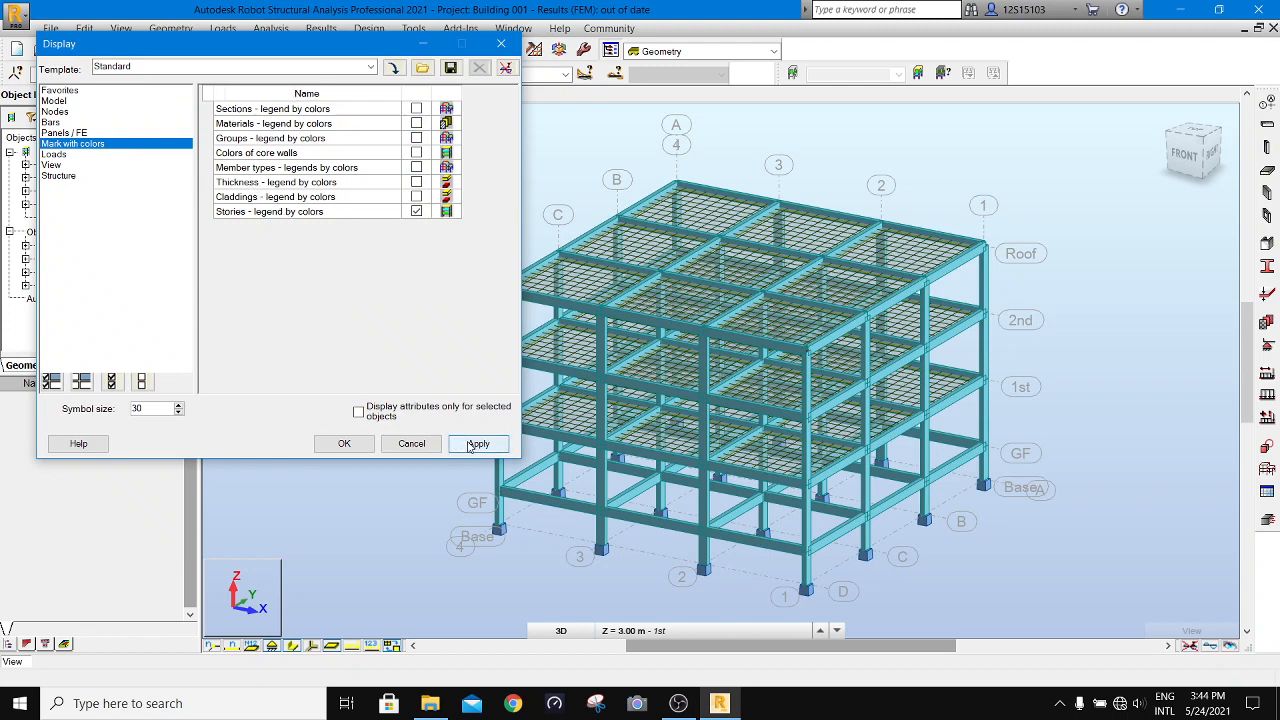
pyautogui.click(470, 446)
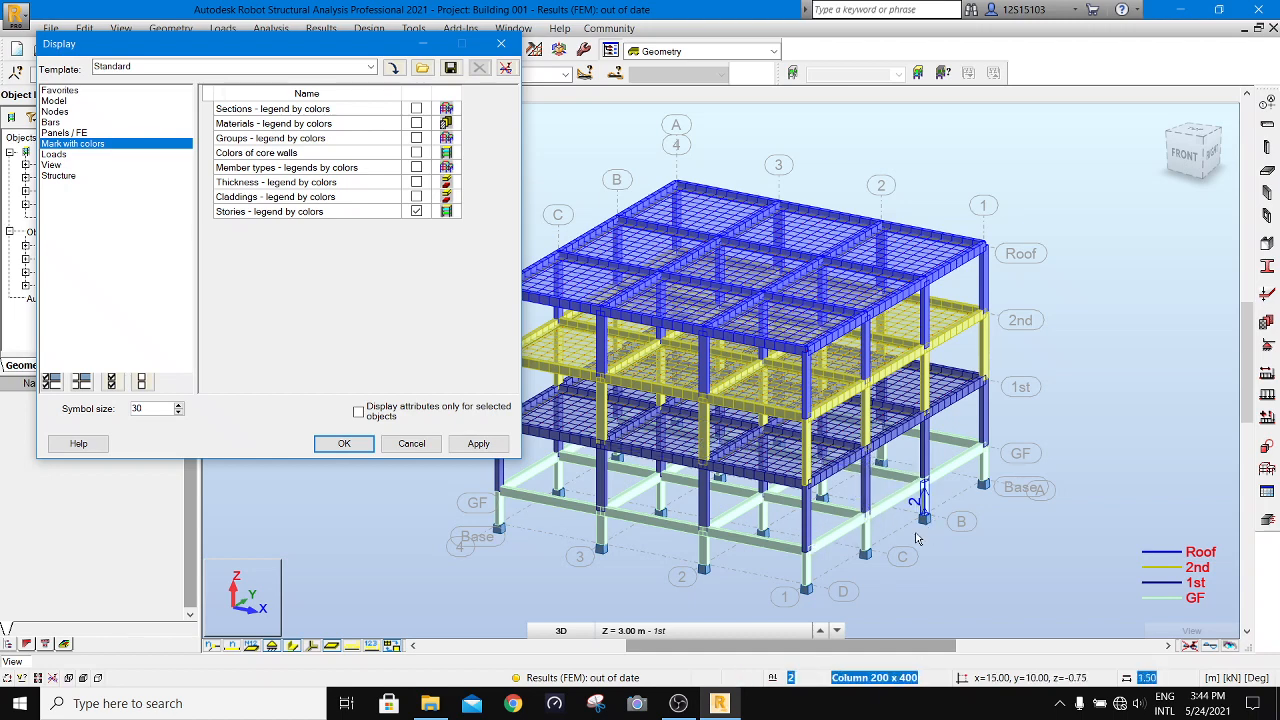
# - Replace the storey colours with the section colour legend, close the display settings, and check the beam and column sections
pyautogui.click(420, 214)
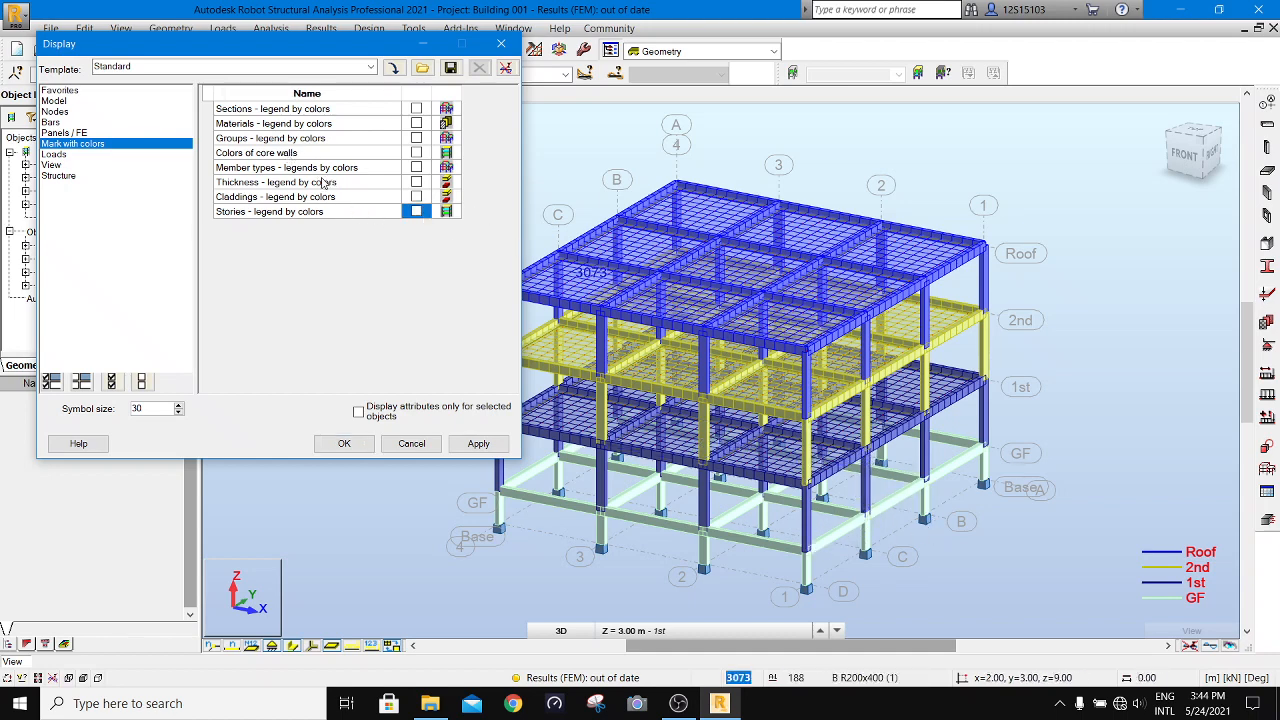
pyautogui.click(416, 109)
pyautogui.click(479, 444)
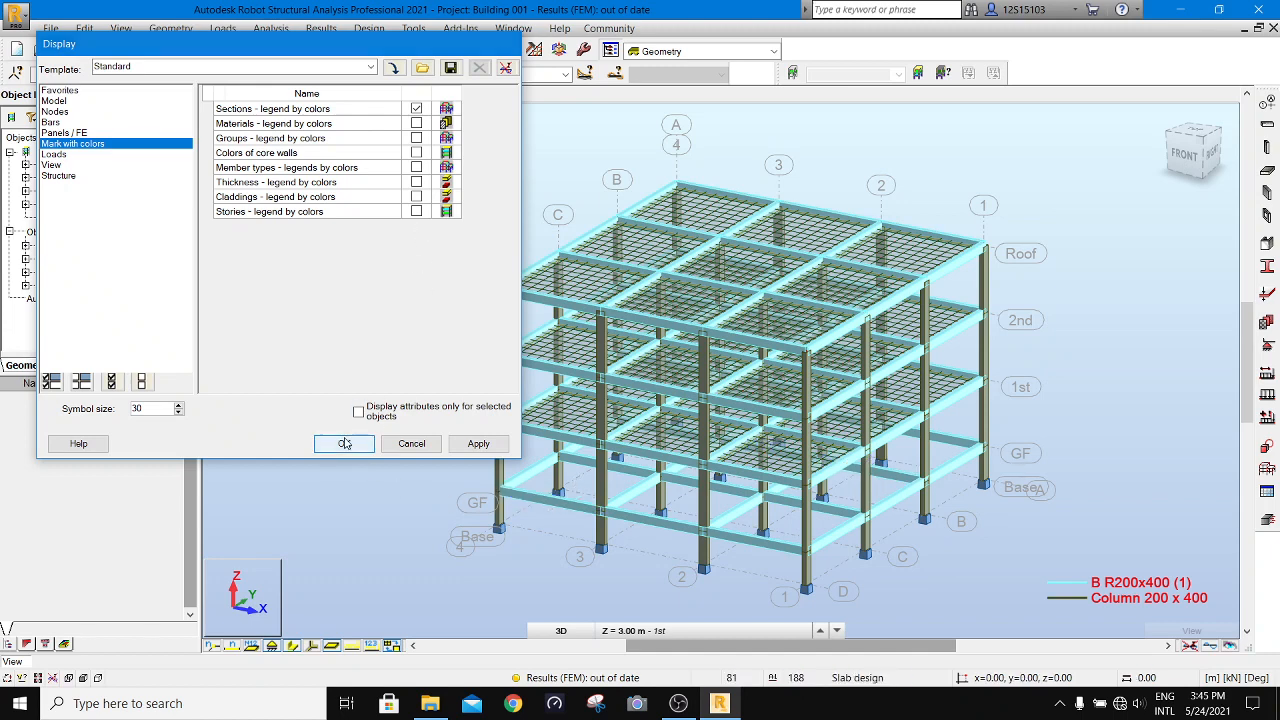
pyautogui.click(344, 443)
pyautogui.scroll(-3, 562, 438)
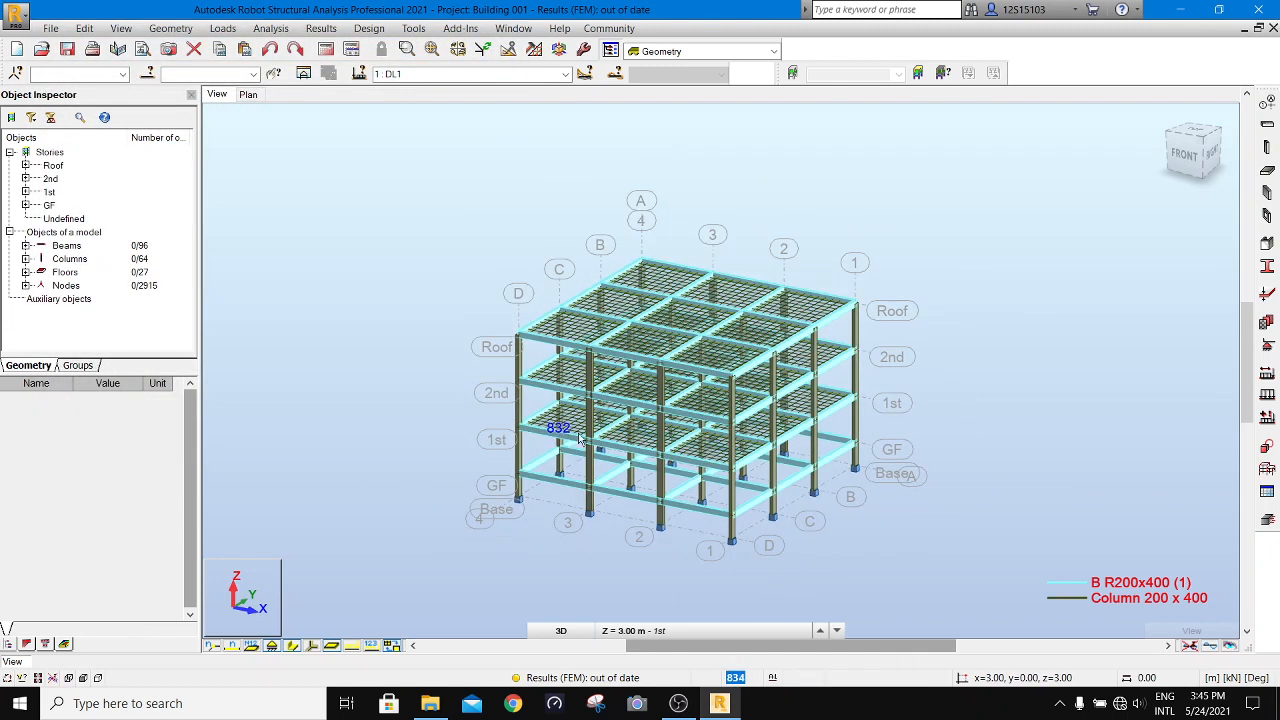
pyautogui.scroll(2, 743, 440)
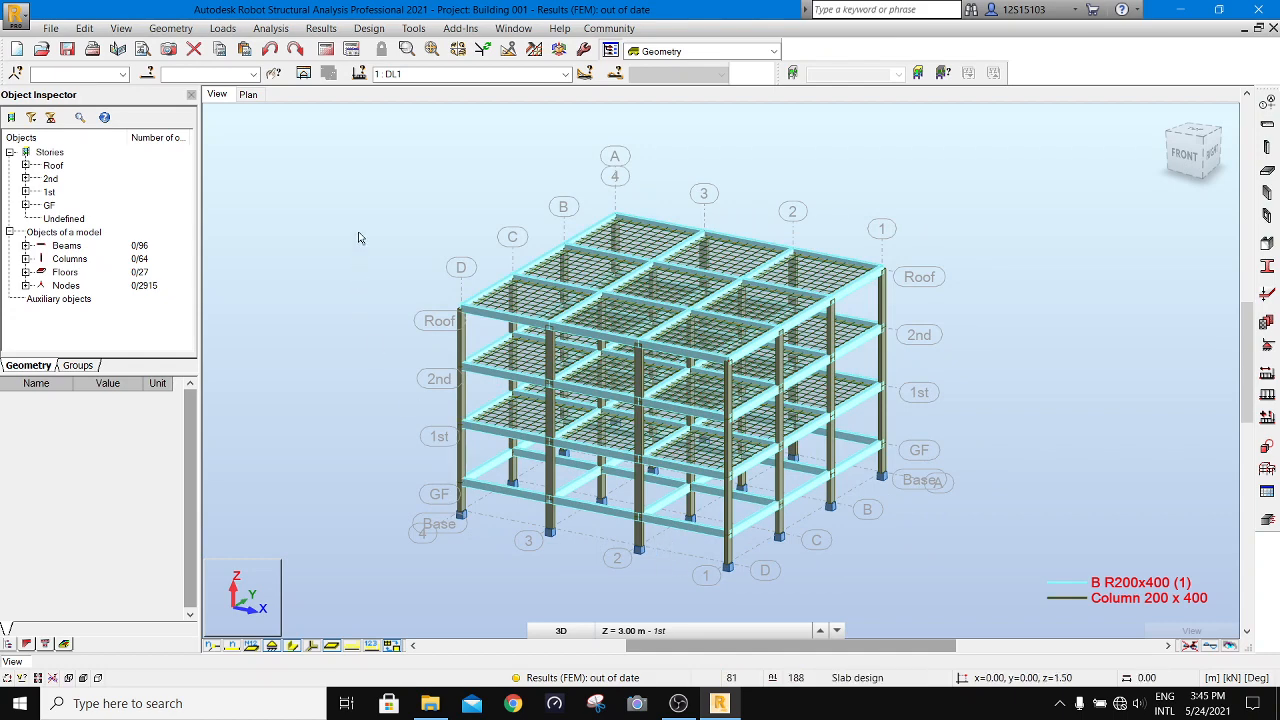
# - Turn off the section colour legend and return the model to its normal display colours
pyautogui.rightClick(258, 234)
pyautogui.click(358, 408)
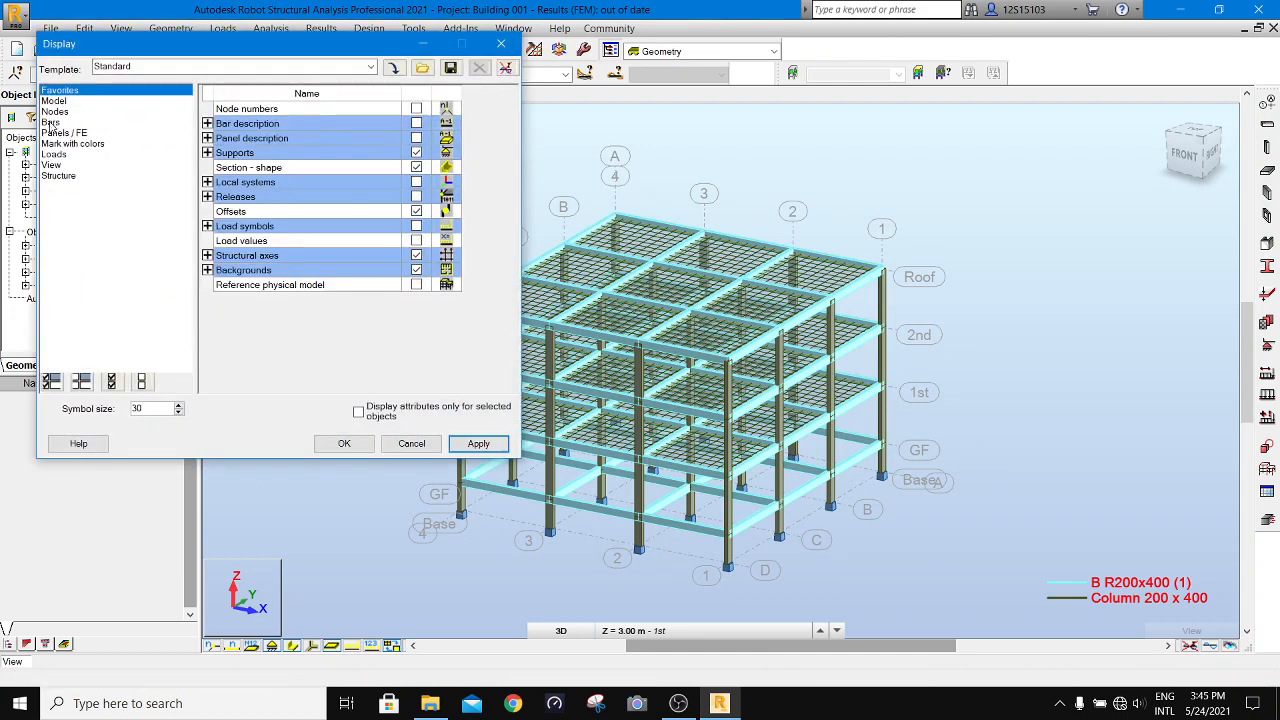
pyautogui.click(73, 144)
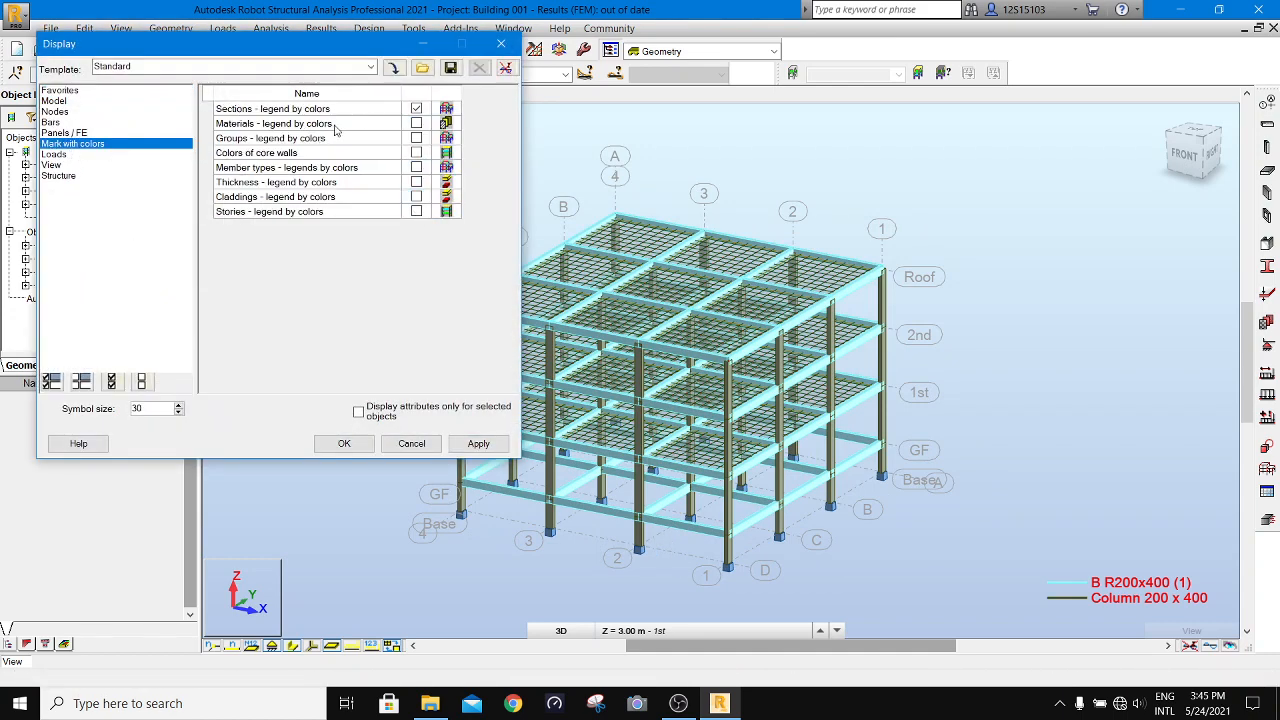
pyautogui.click(416, 109)
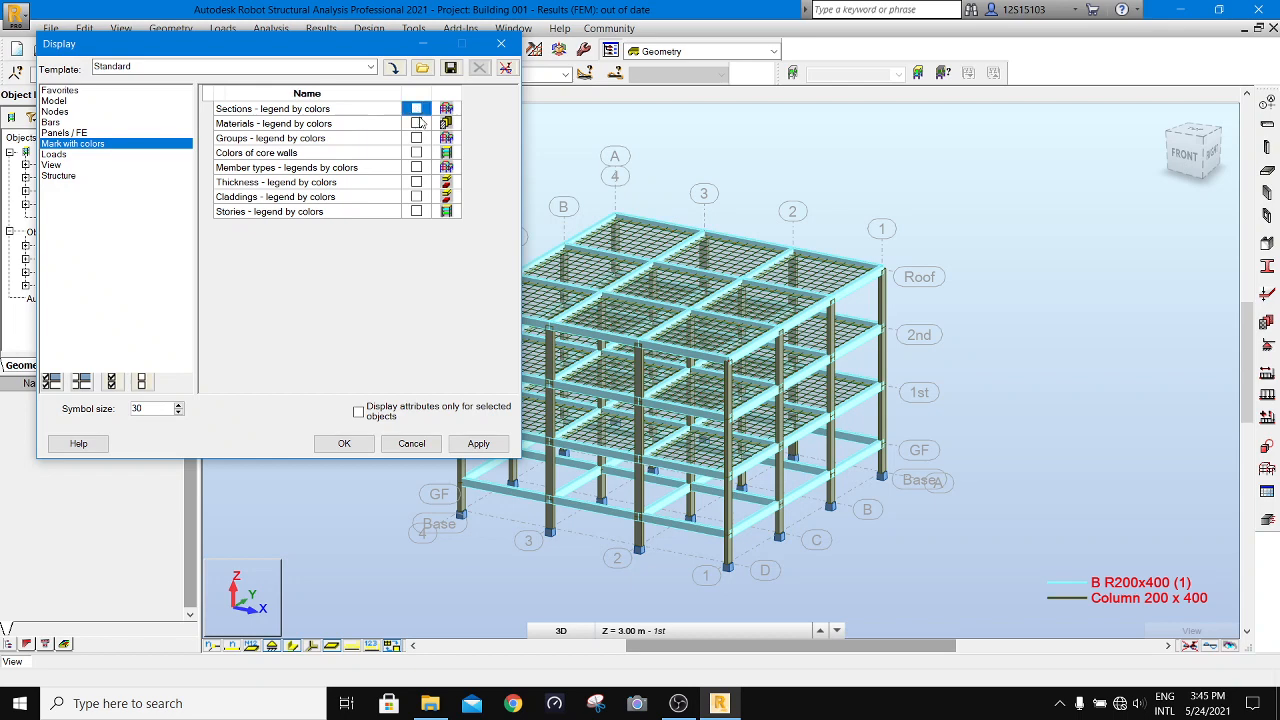
pyautogui.click(344, 443)
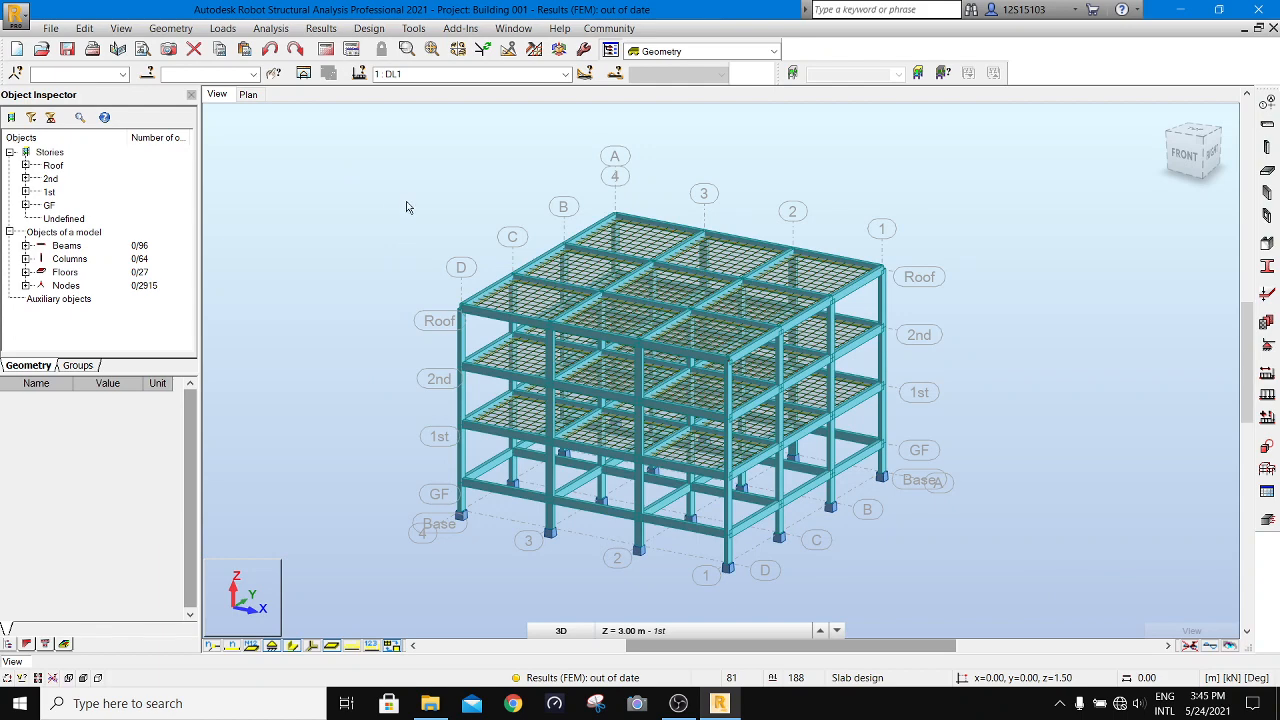
# - Delete all the defined load cases from the project's load types
pyautogui.click(228, 28)
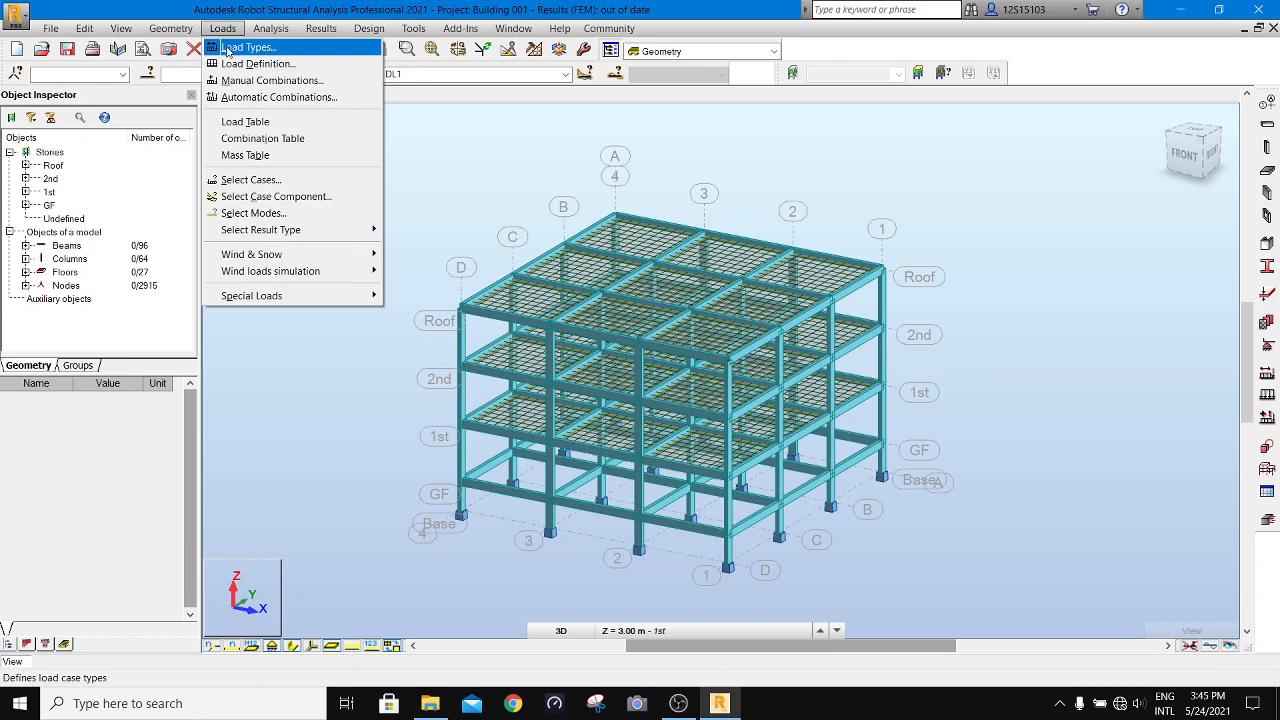
pyautogui.click(230, 48)
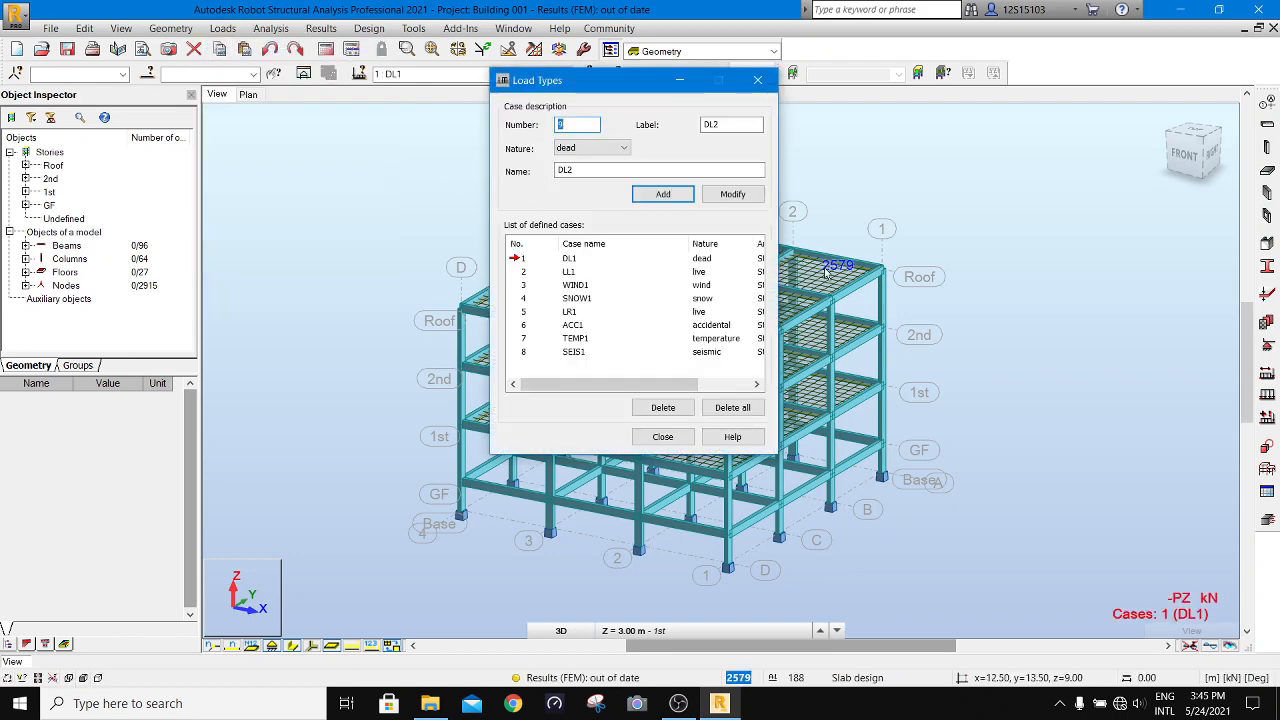
pyautogui.click(734, 410)
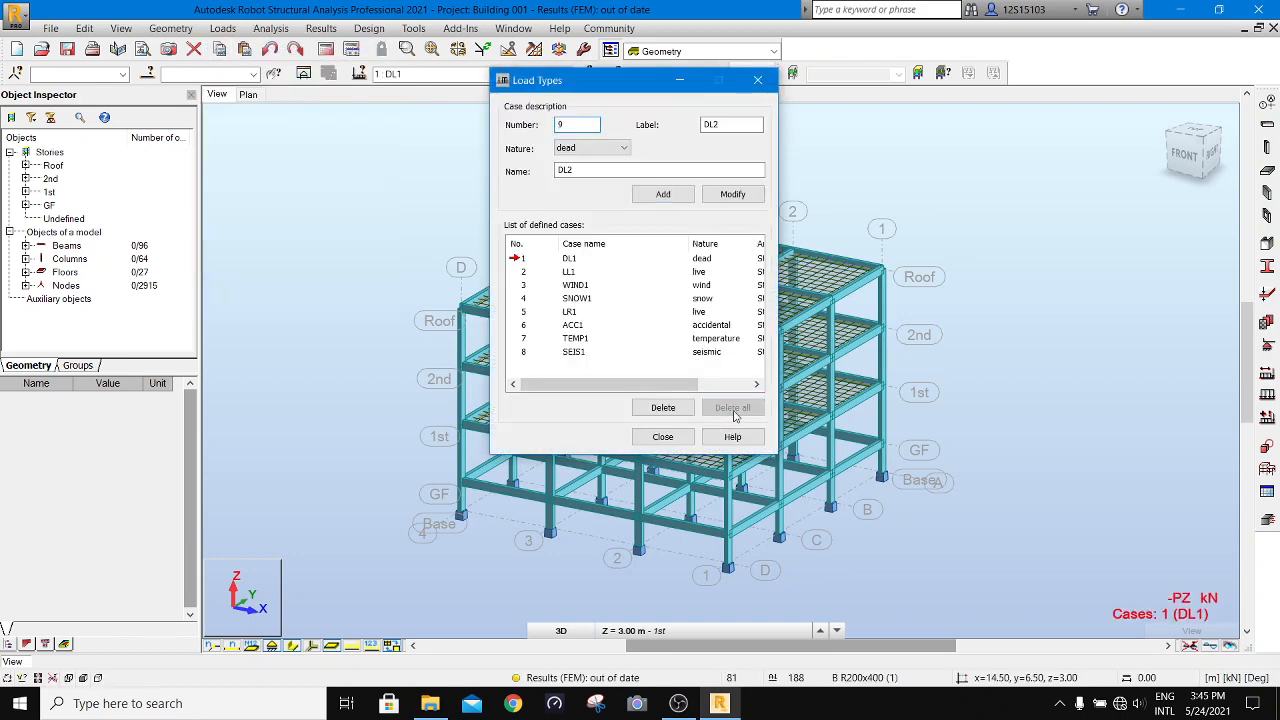
# - Add a dead load case numbered 1 with label DL1 and the name SW
pyautogui.doubleClick(599, 169)
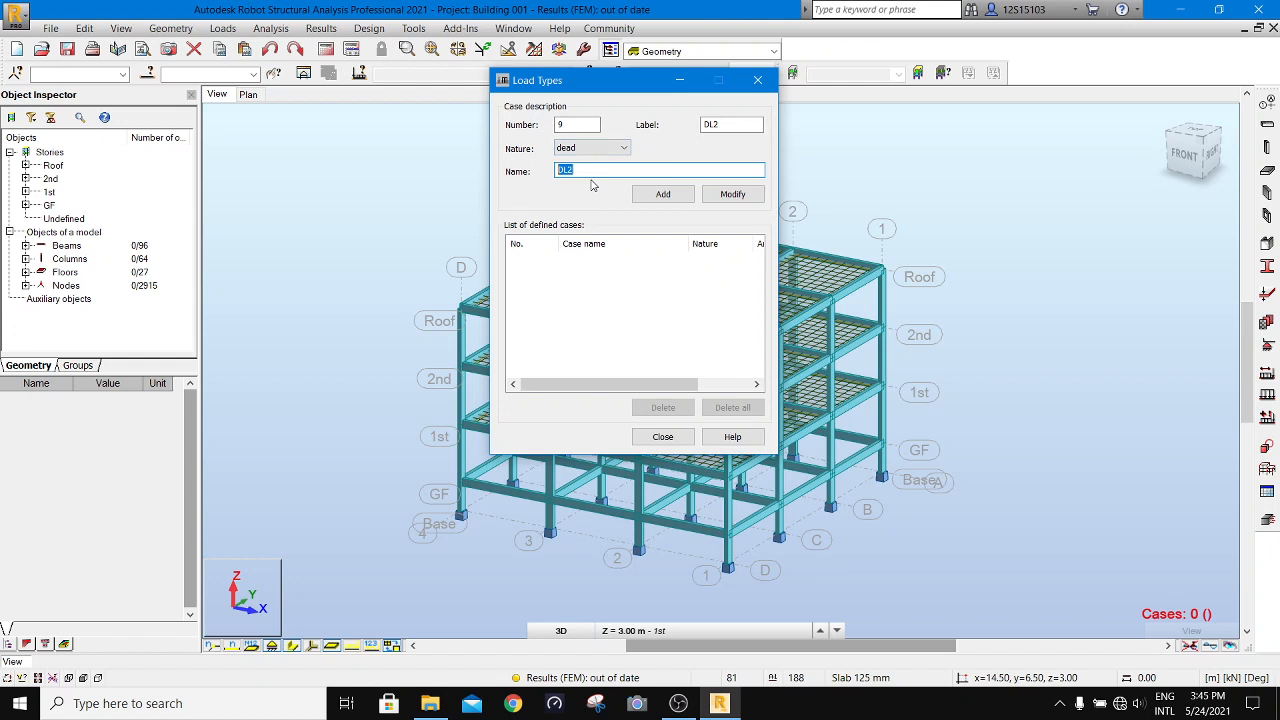
pyautogui.write('DL1')
pyautogui.doubleClick(558, 124)
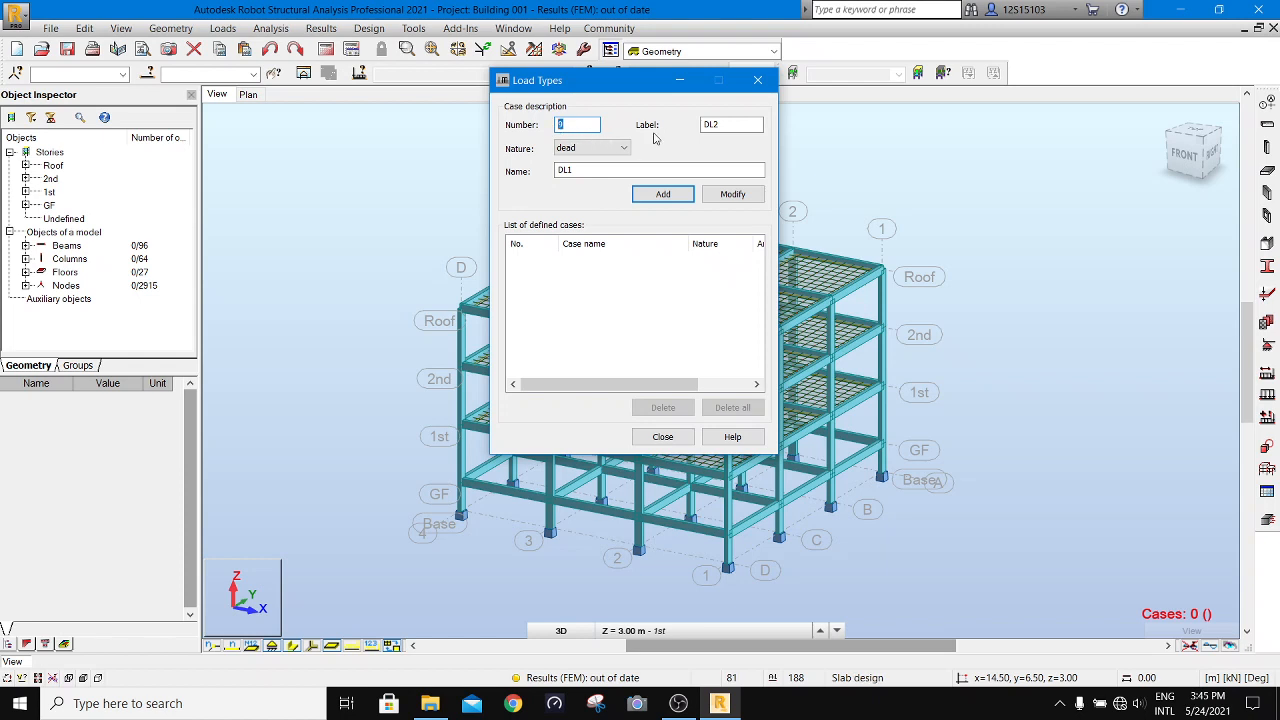
pyautogui.click(713, 124)
pyautogui.press('Tab')
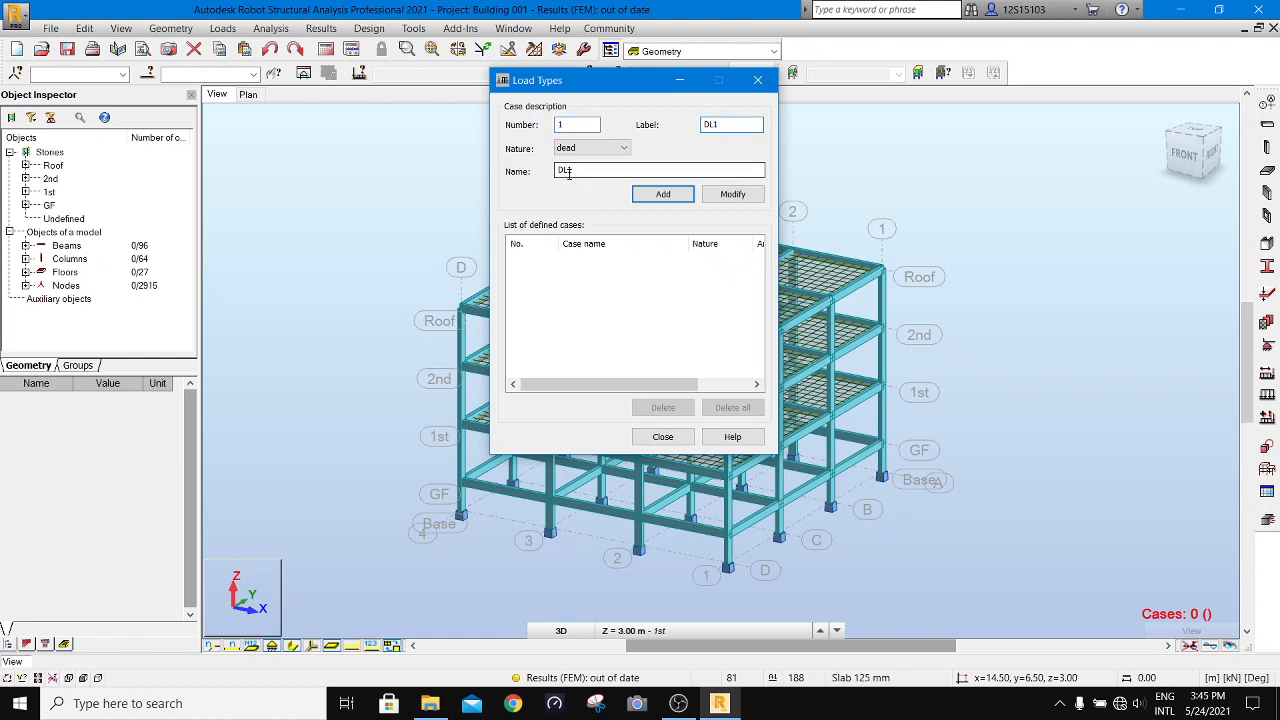
pyautogui.write('SW')
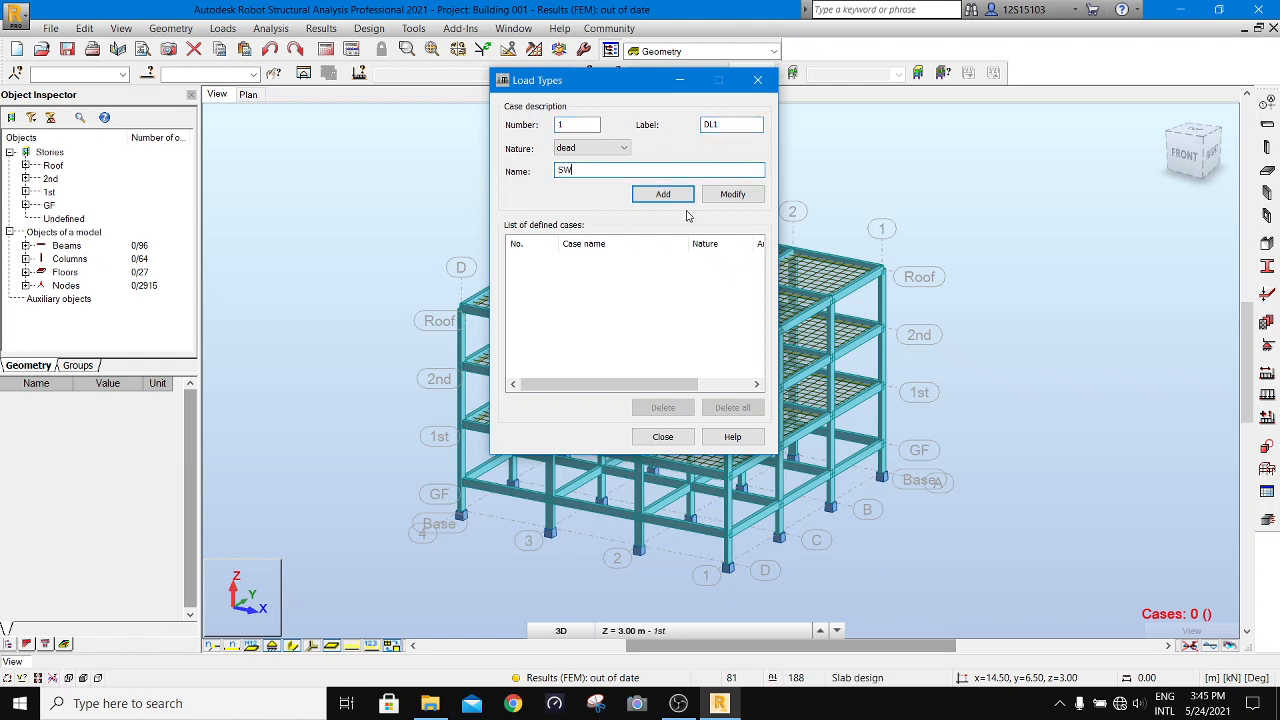
pyautogui.click(660, 193)
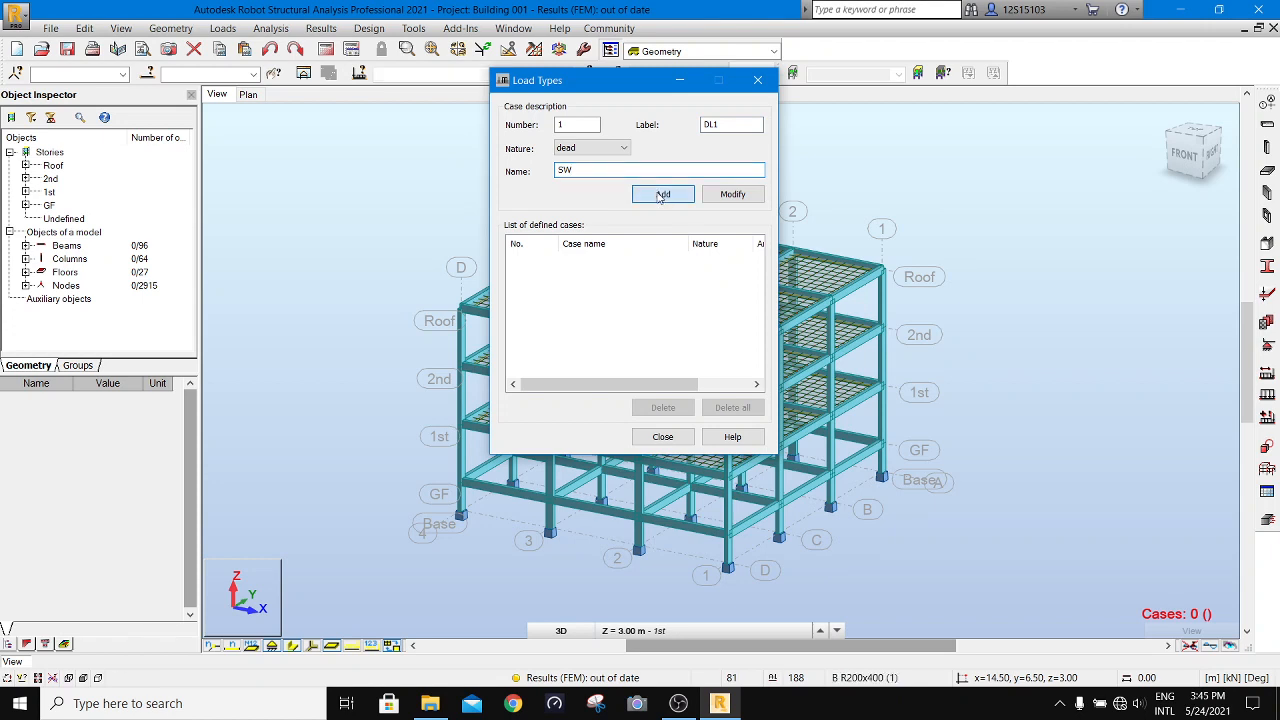
pyautogui.click(660, 196)
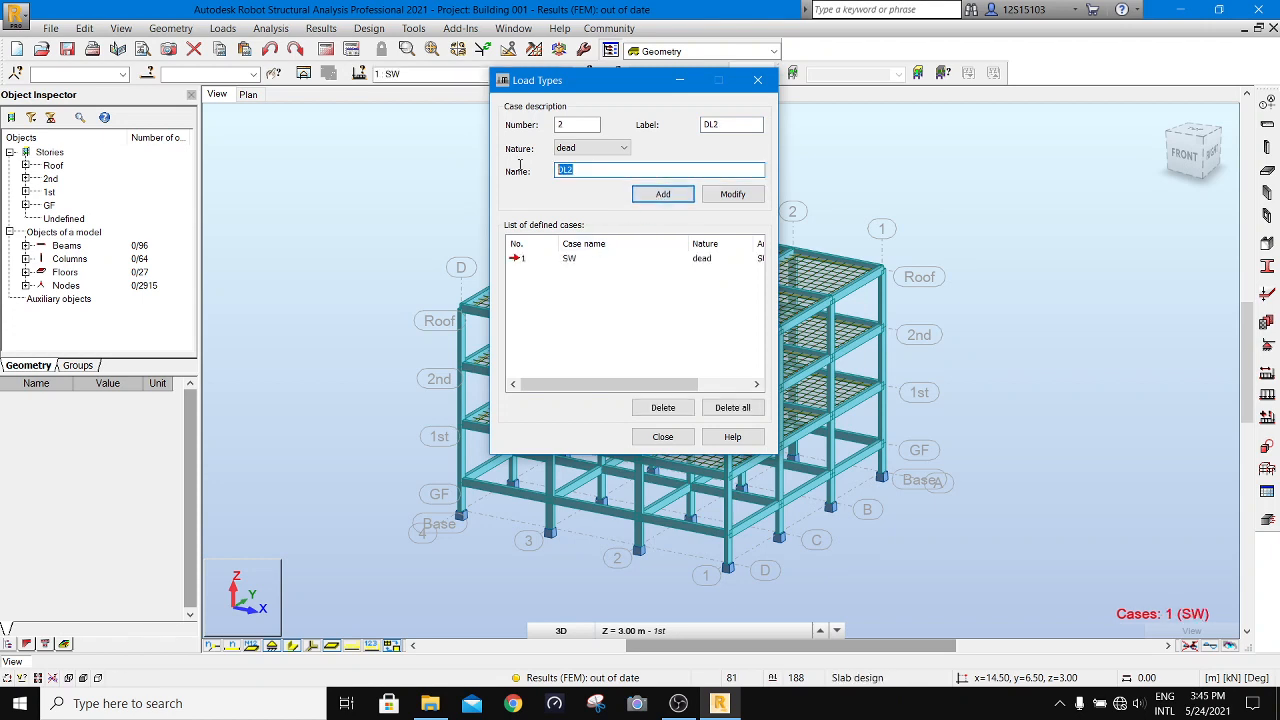
# - Add dead load case 2, labelled DL2, under the name Finishies
pyautogui.write('Finished')
pyautogui.press('BackSpace')
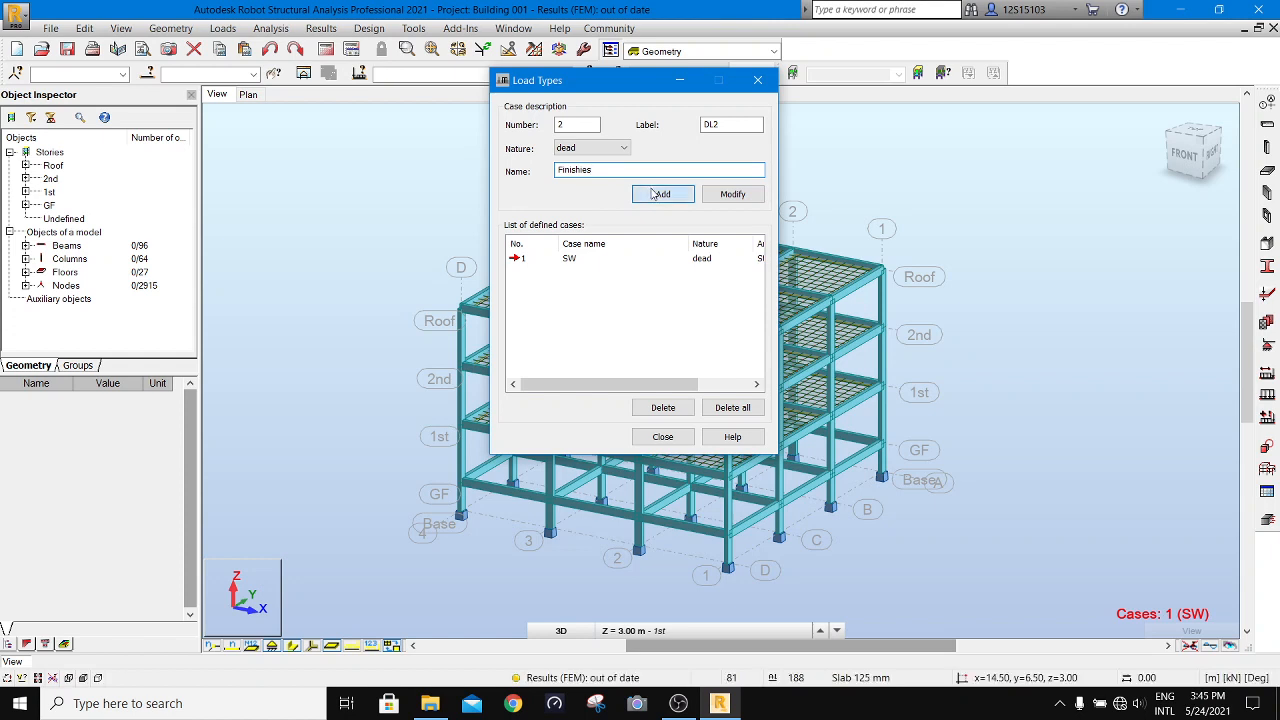
pyautogui.press('Return')
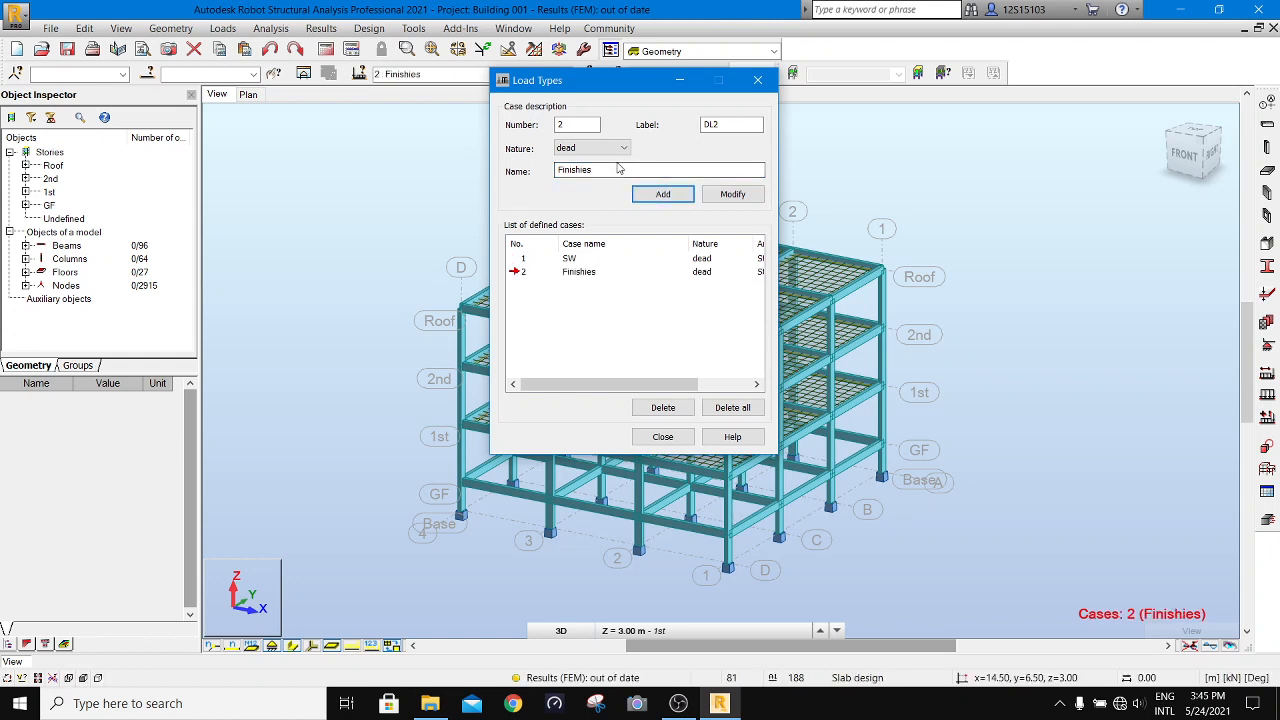
# - Add a dead load case numbered 3 with label DL3 and the name Wall
pyautogui.write('Wall')
pyautogui.doubleClick(577, 124)
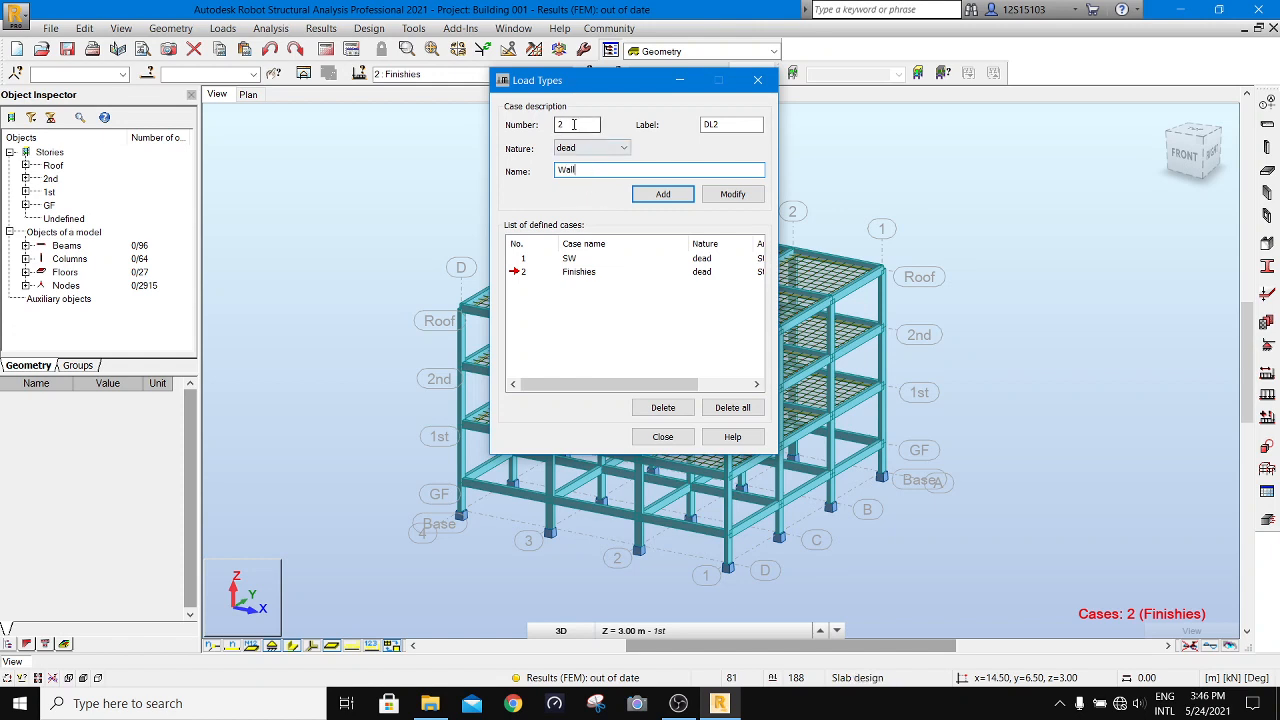
pyautogui.write('3')
pyautogui.moveTo(730, 126); pyautogui.dragTo(714, 125)
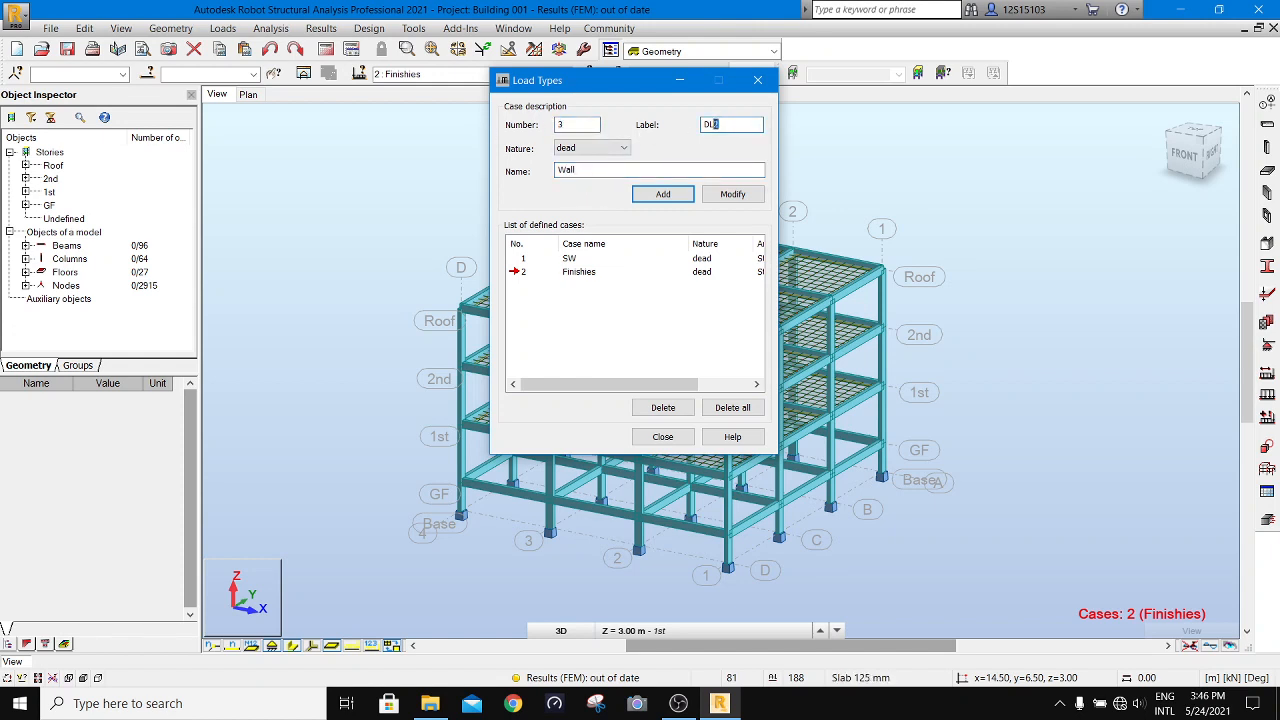
pyautogui.click(676, 195)
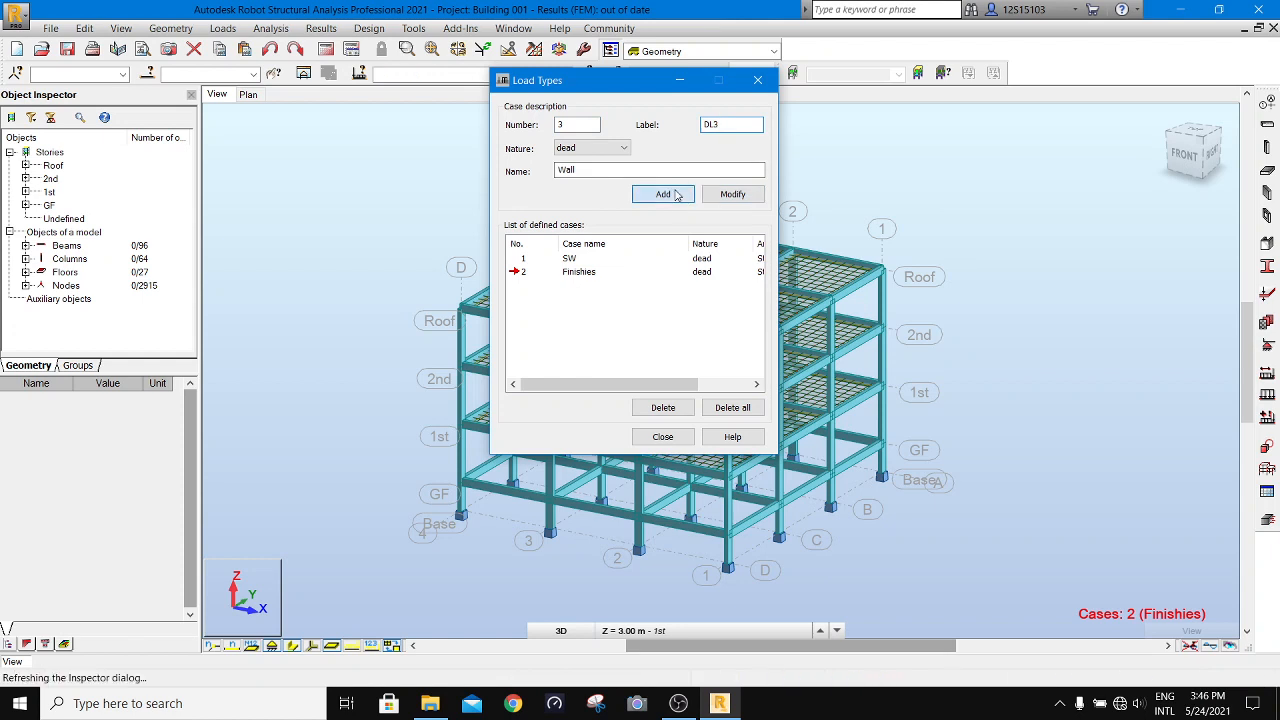
# - Add a live load case numbered 4 with label LL1 and the name live
pyautogui.click(612, 148)
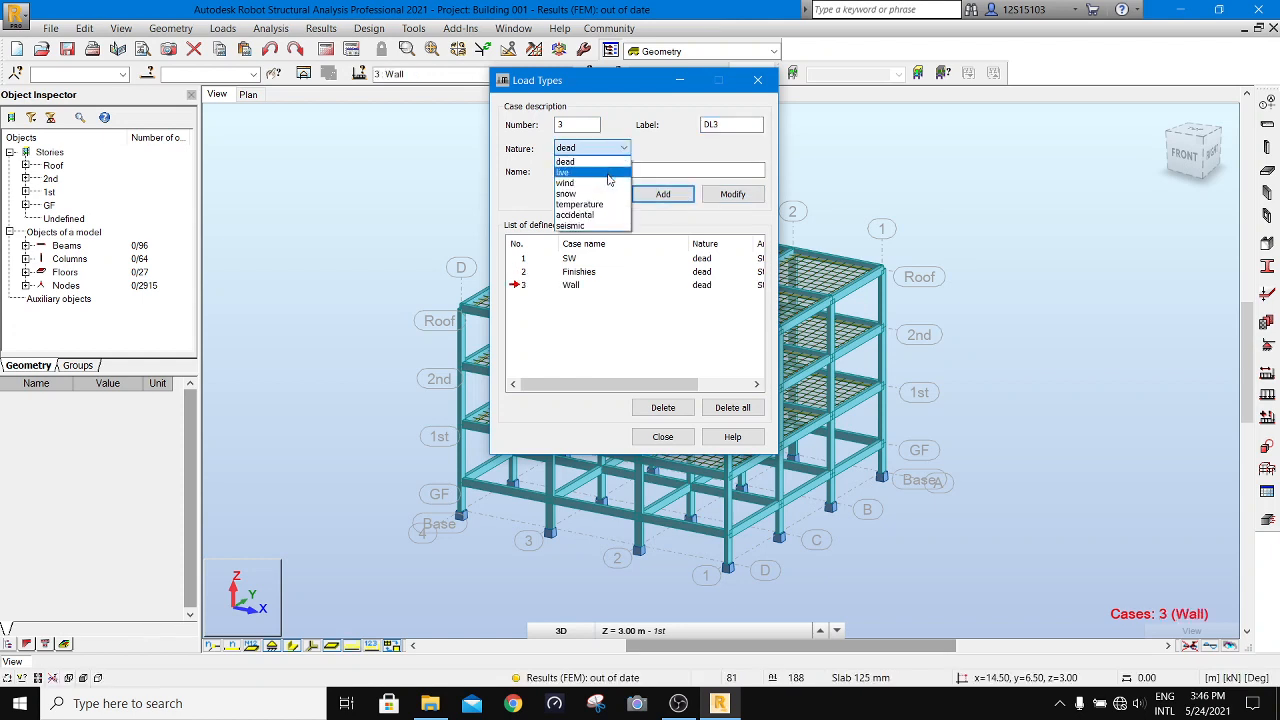
pyautogui.click(598, 174)
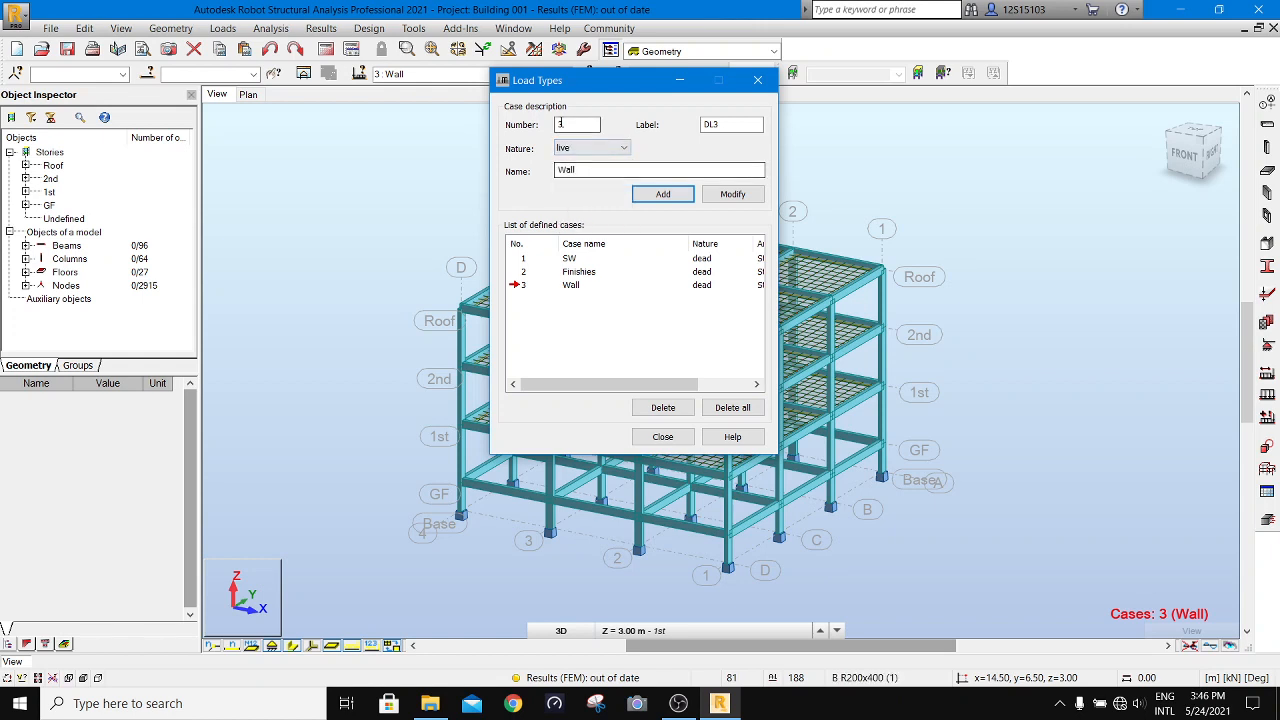
pyautogui.doubleClick(575, 125)
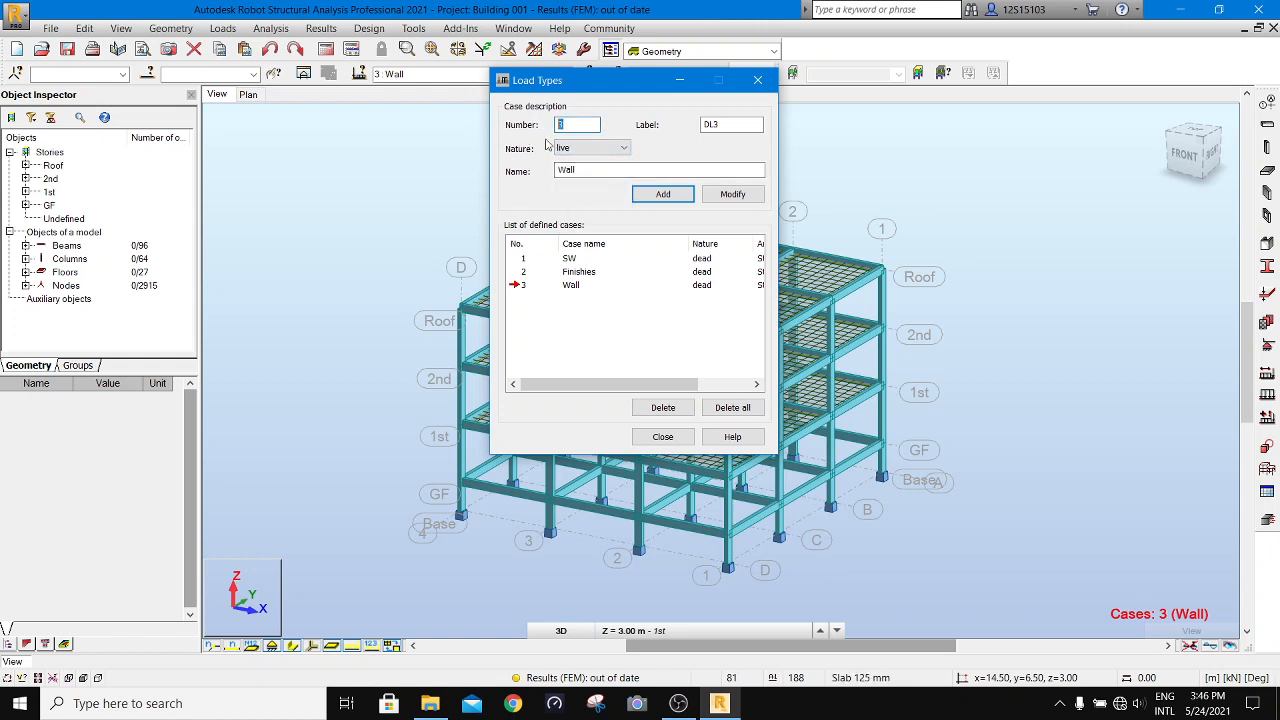
pyautogui.doubleClick(697, 124)
pyautogui.write('LL1')
pyautogui.doubleClick(586, 169)
pyautogui.press('BackSpace')
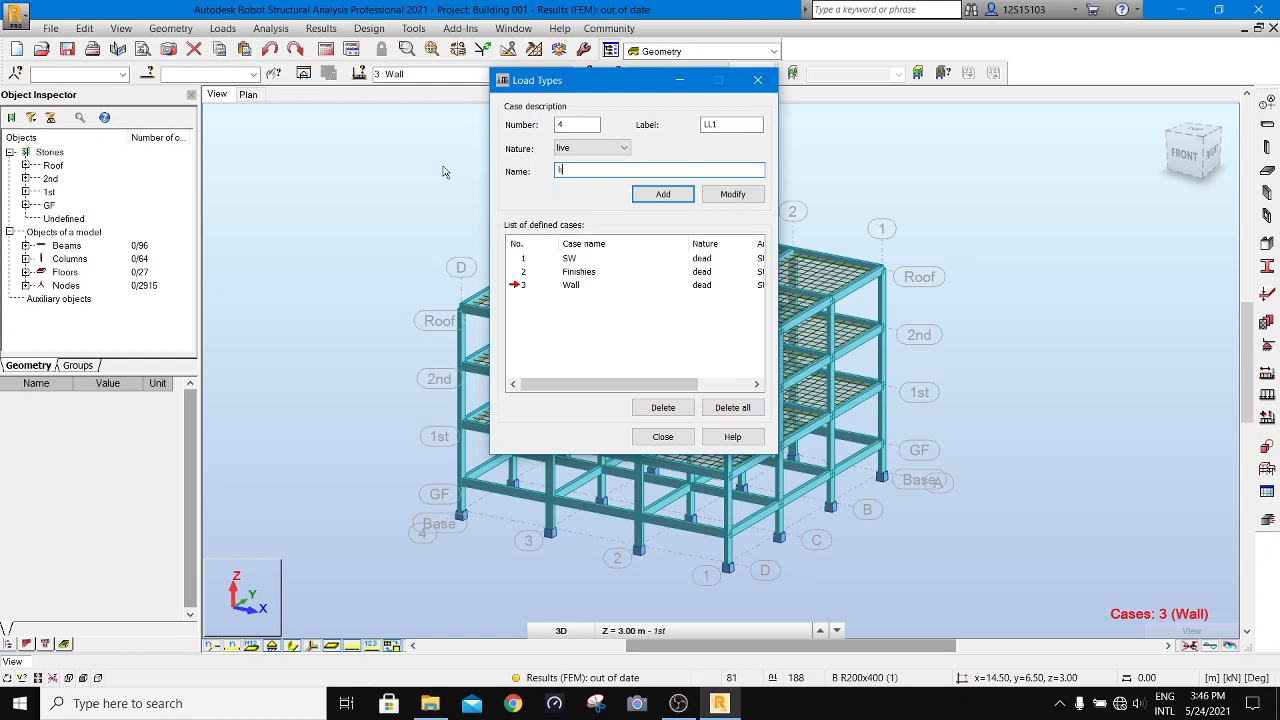
pyautogui.write('live')
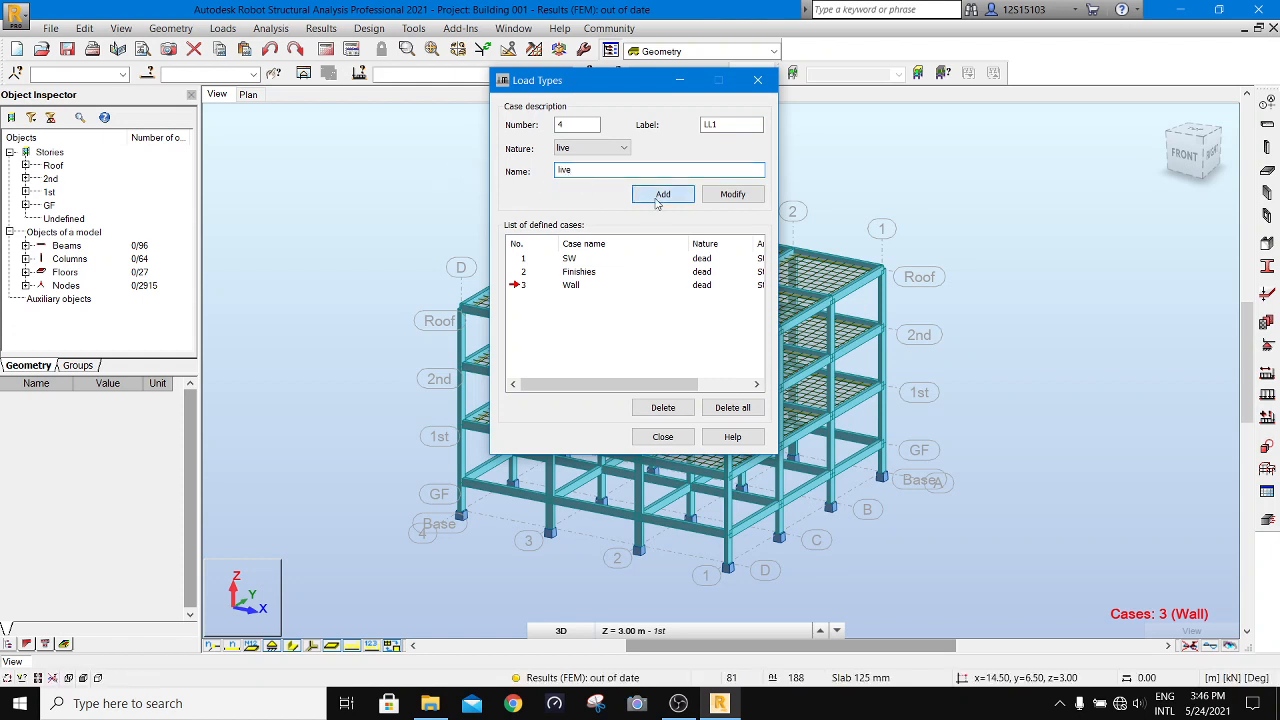
pyautogui.click(658, 198)
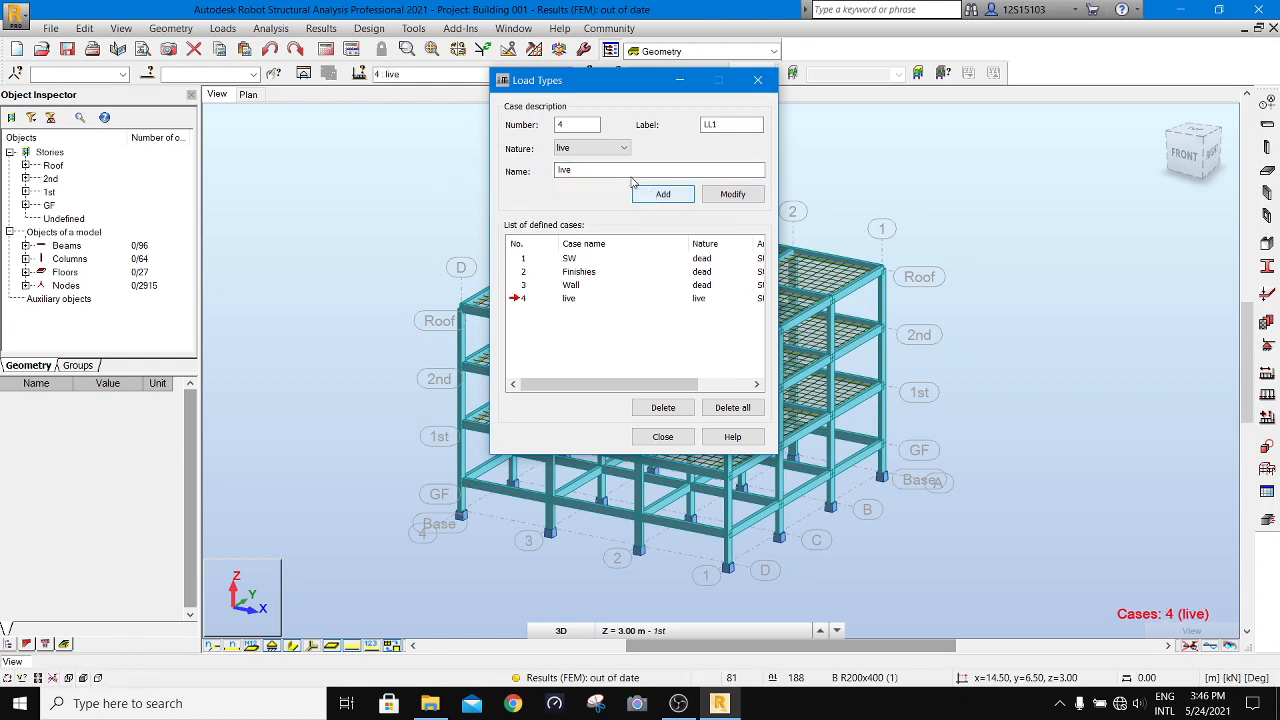
# - Switch the case nature to wind and close the load types definition without adding another case
pyautogui.click(600, 148)
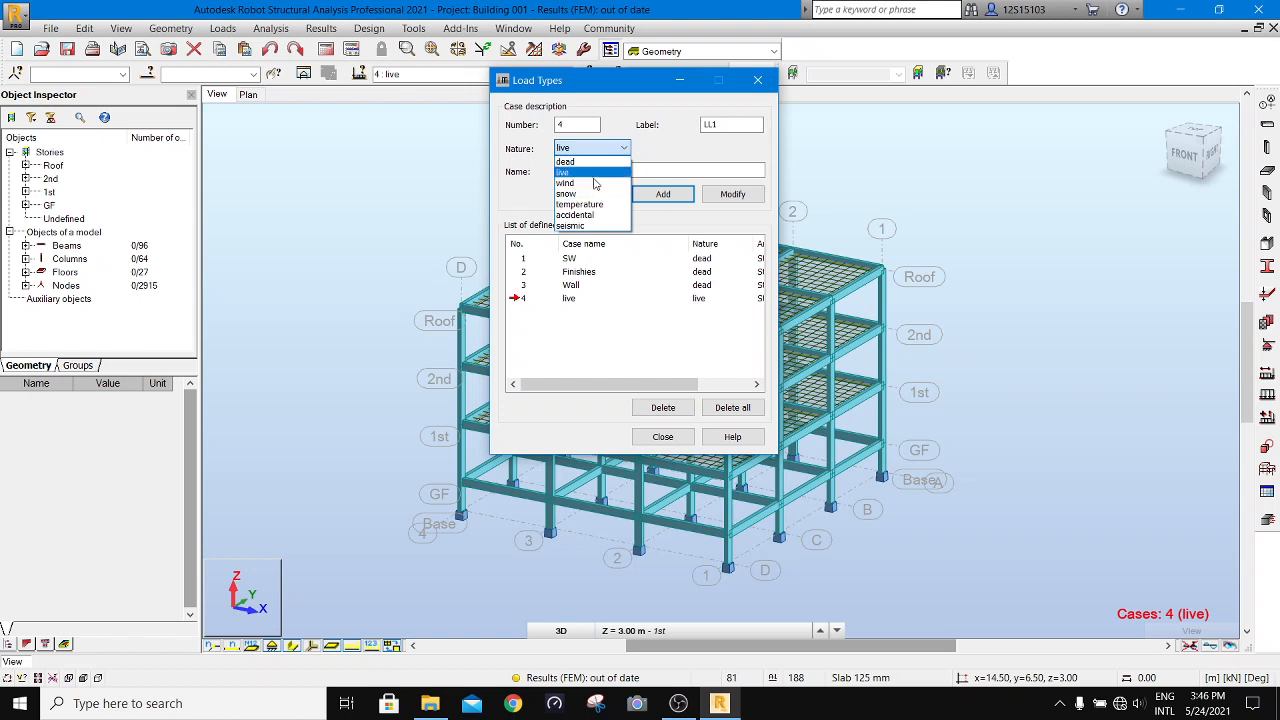
pyautogui.click(597, 186)
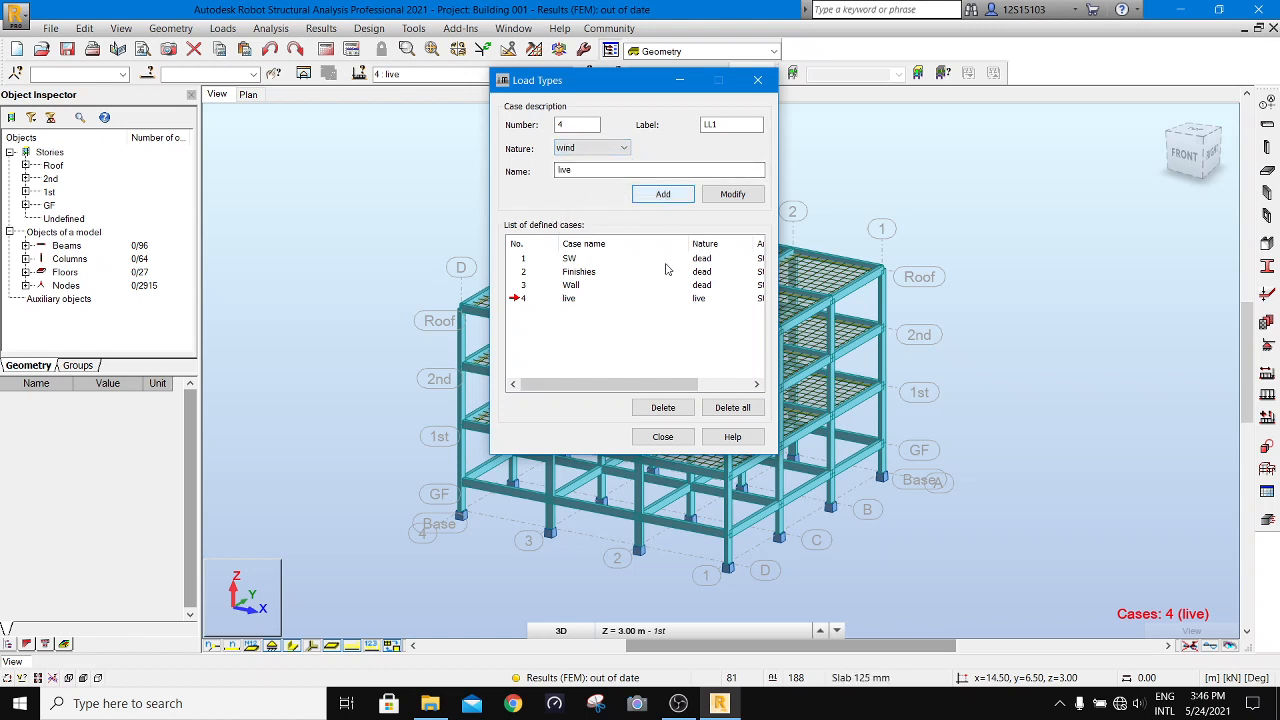
pyautogui.click(665, 440)
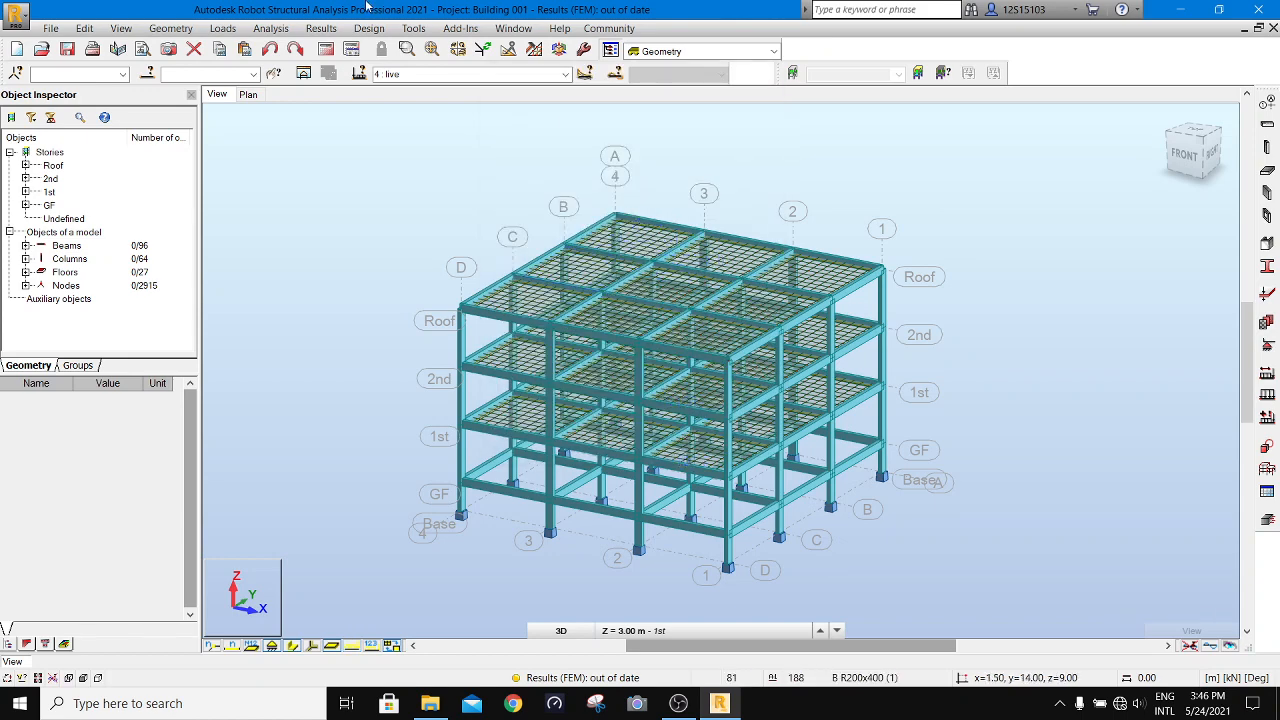
pyautogui.click(222, 28)
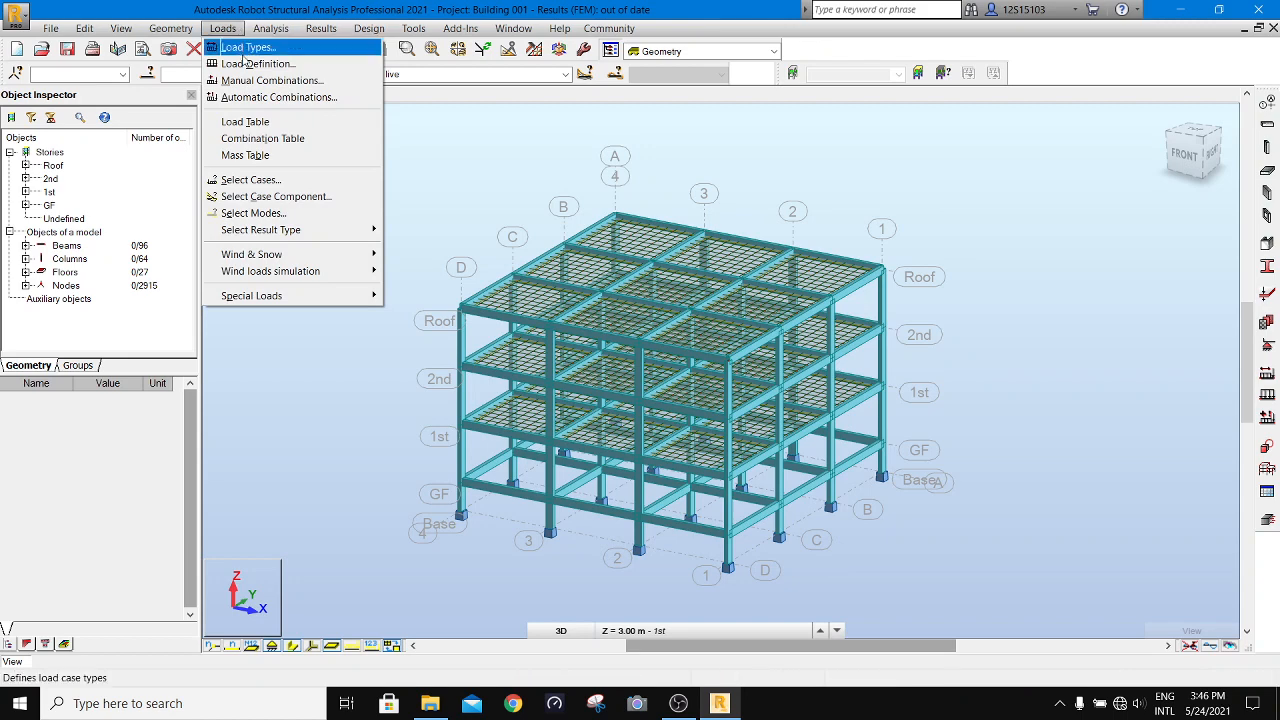
pyautogui.click(245, 64)
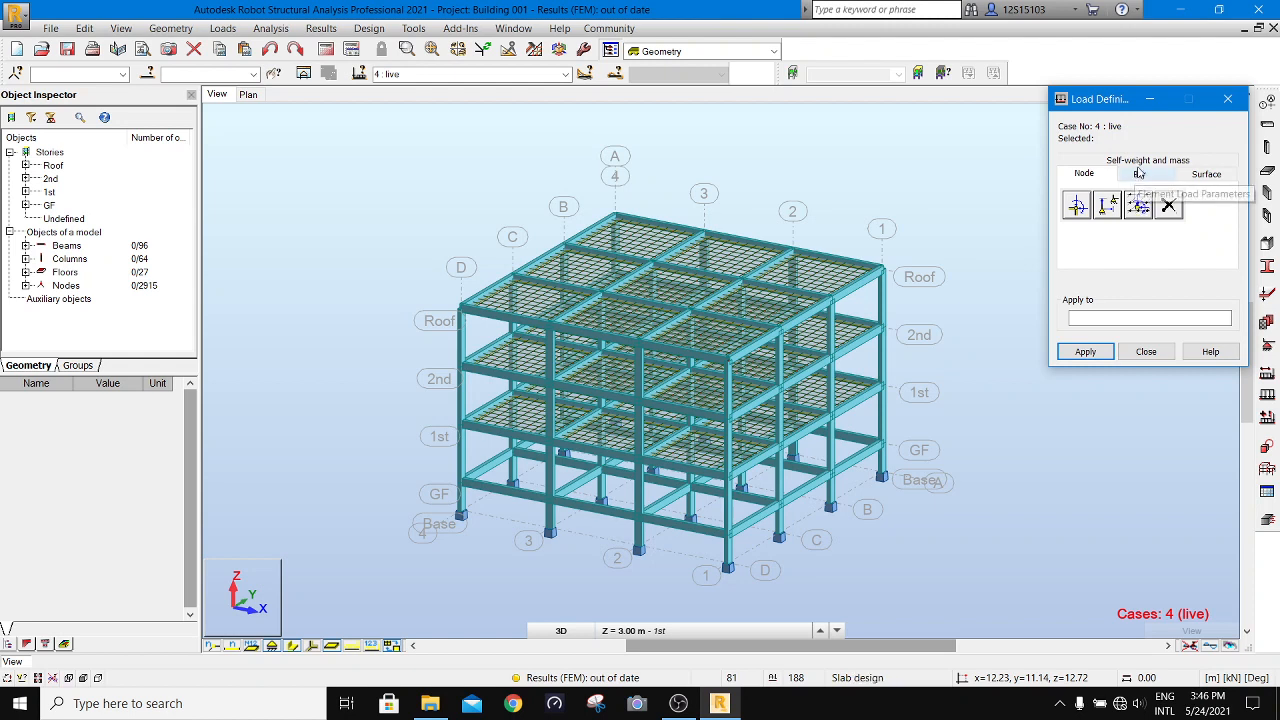
pyautogui.click(1146, 351)
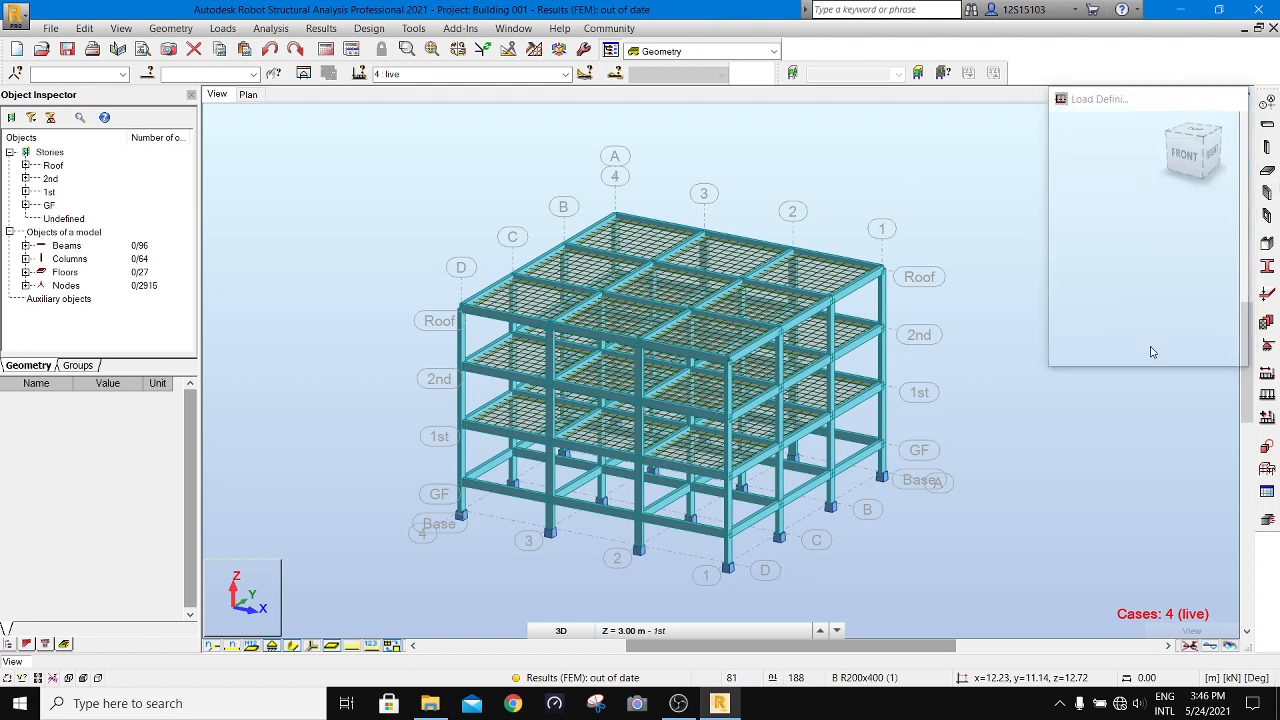
# - Make case 1 SW the current load case, apply self-weight PZ for the whole structure, and close the load definition
pyautogui.click(555, 74)
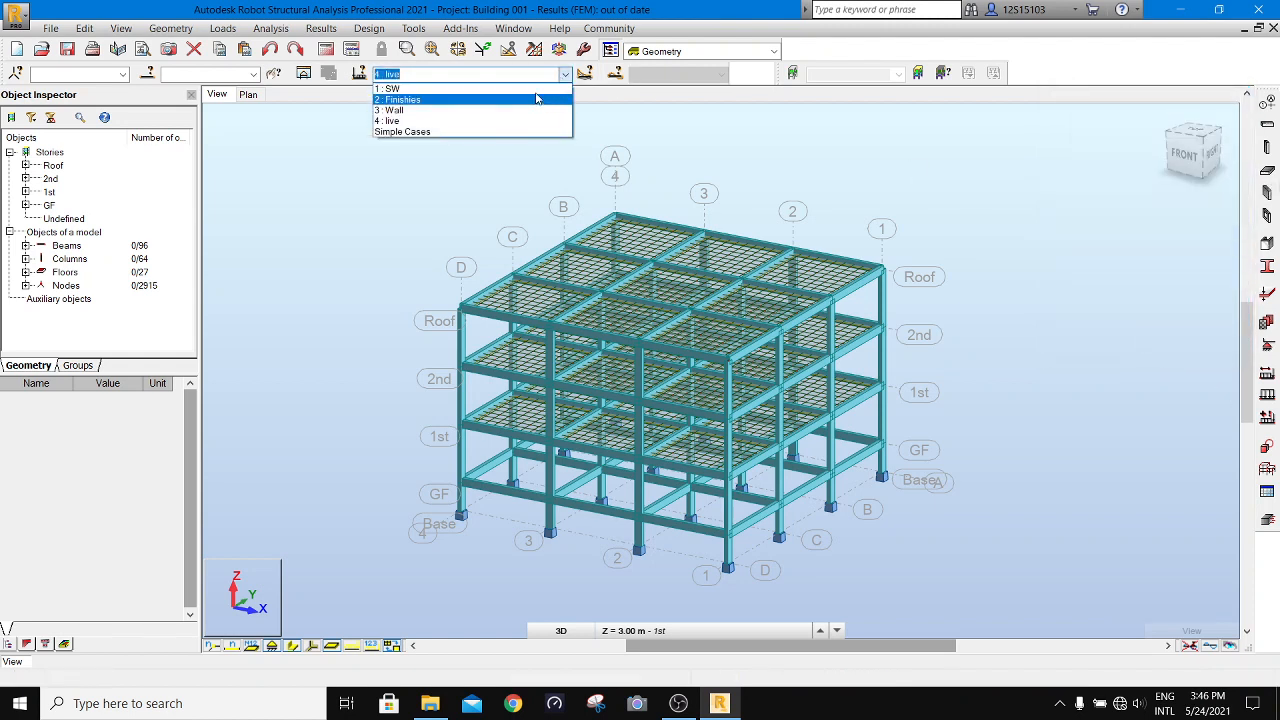
pyautogui.click(562, 87)
pyautogui.click(459, 138)
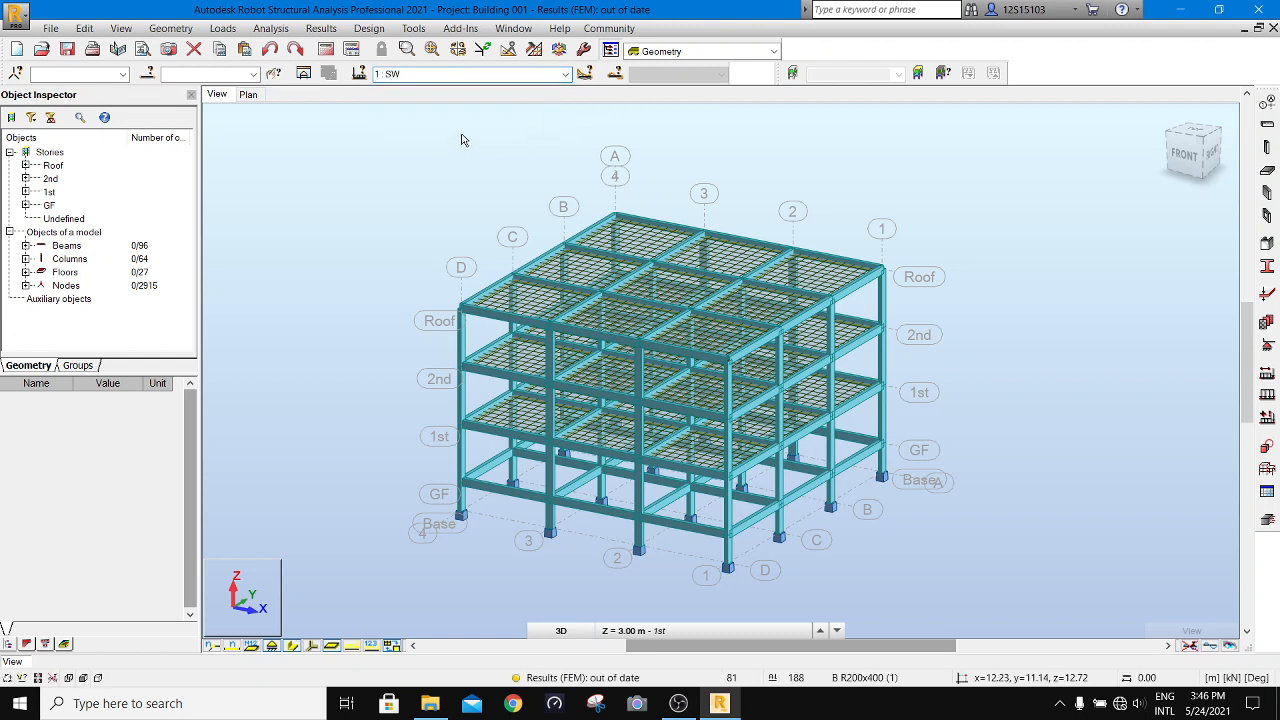
pyautogui.click(222, 28)
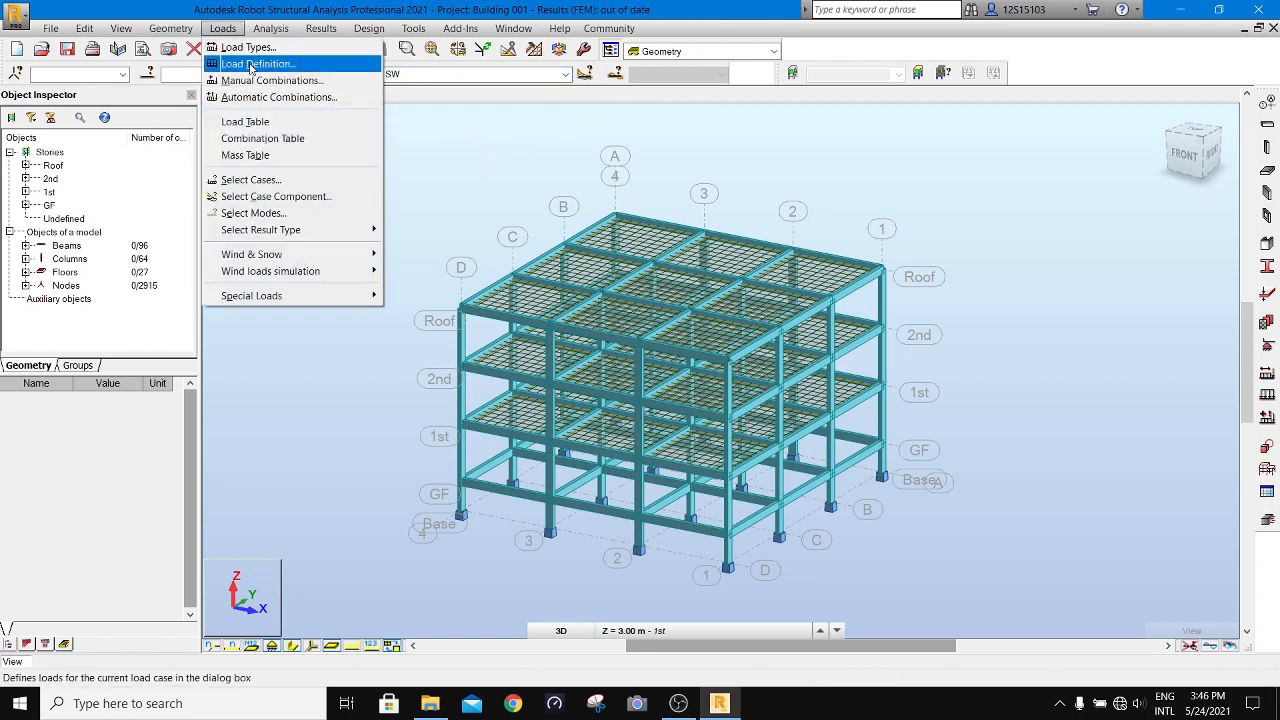
pyautogui.click(258, 60)
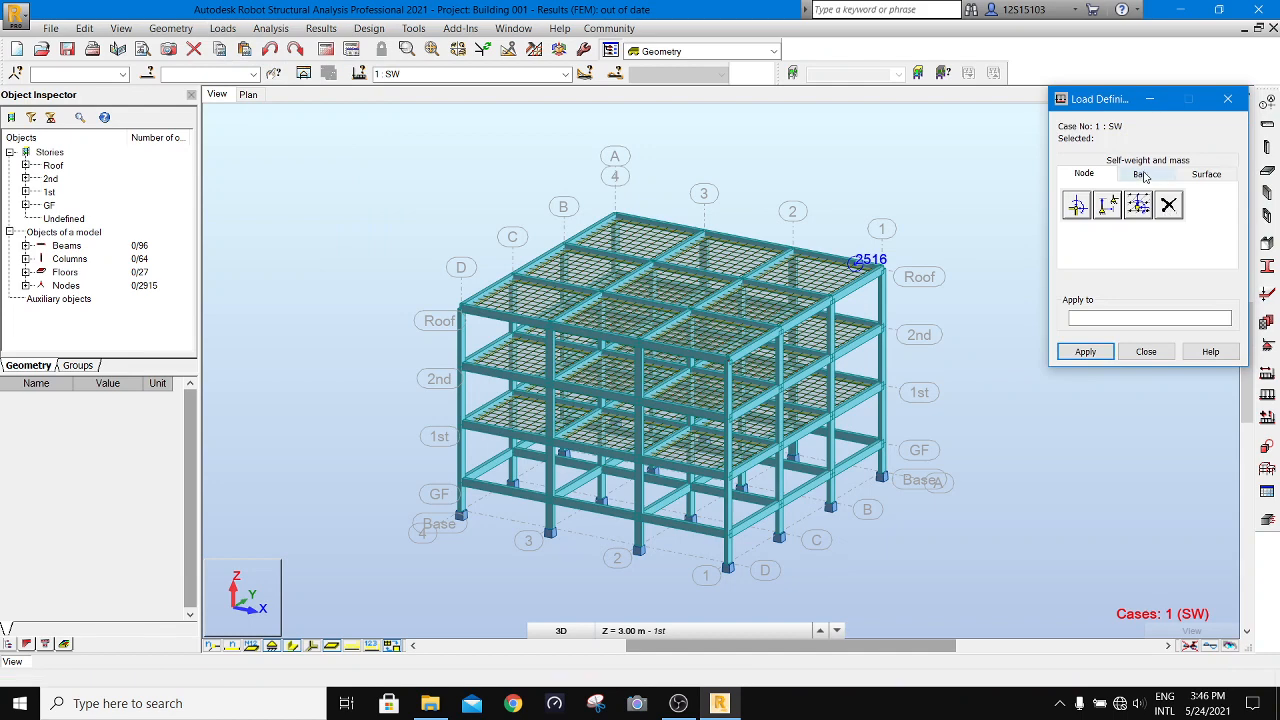
pyautogui.click(1139, 173)
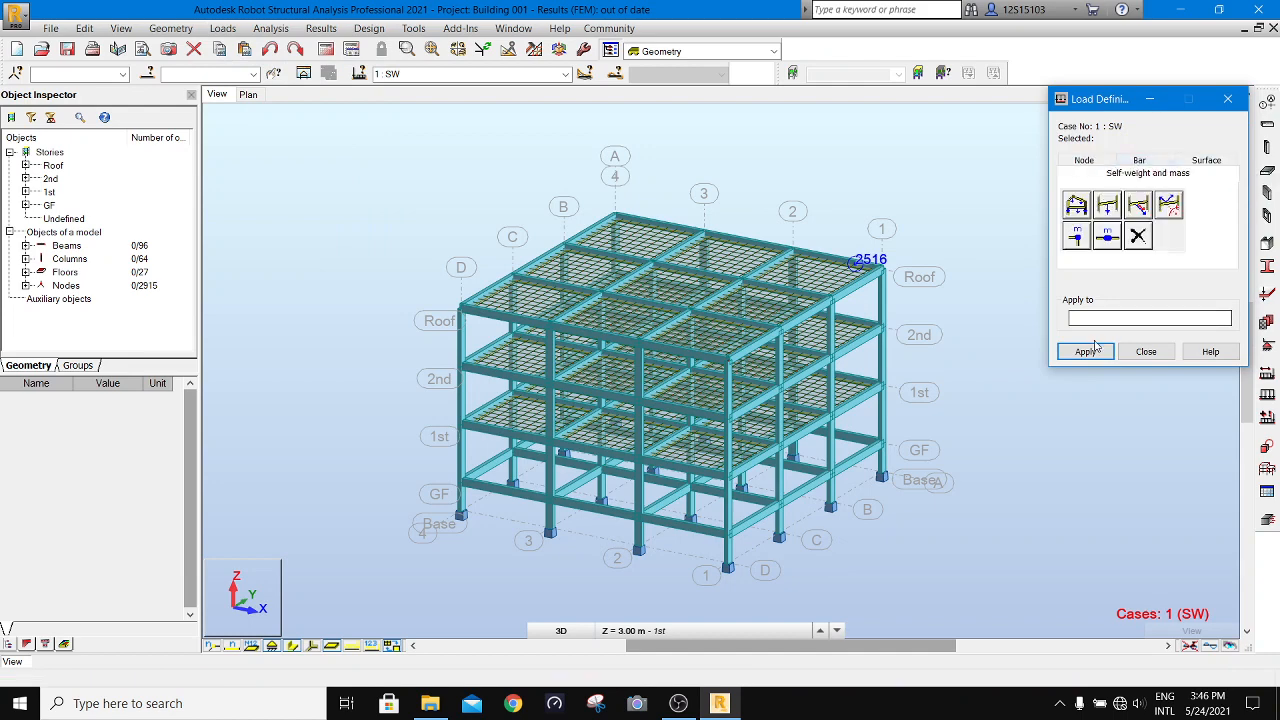
pyautogui.click(1081, 209)
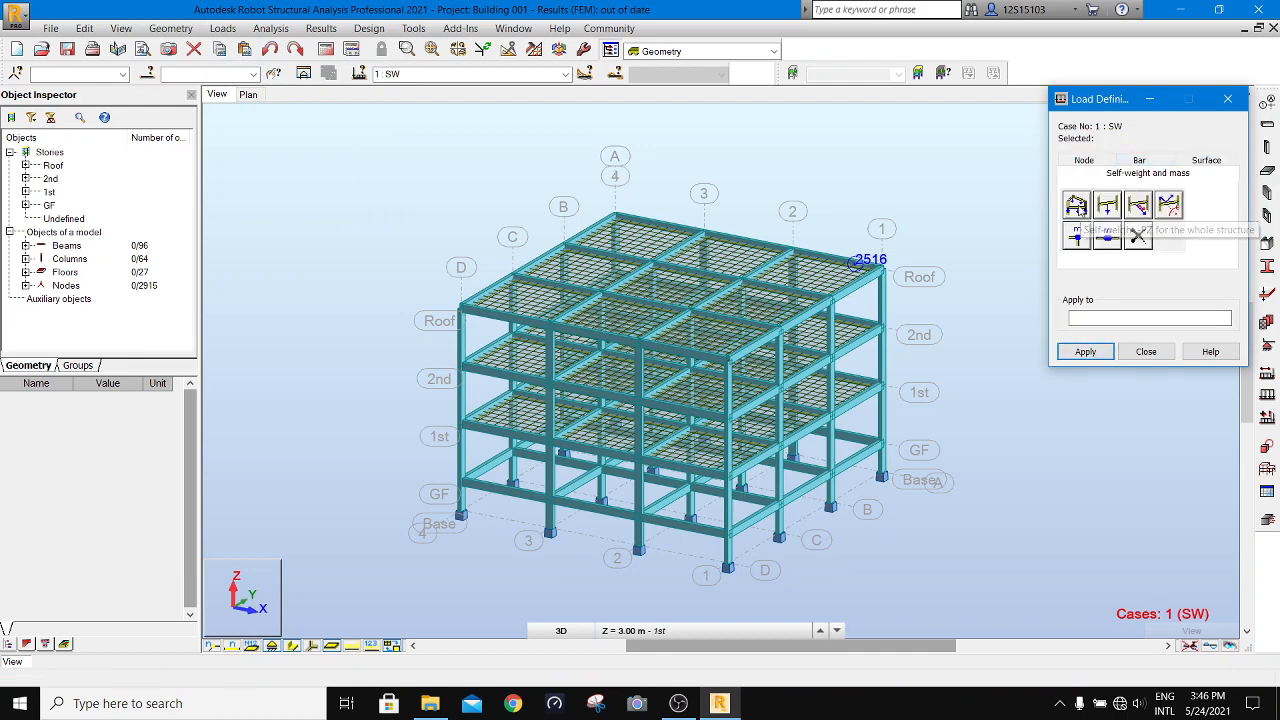
pyautogui.click(1084, 352)
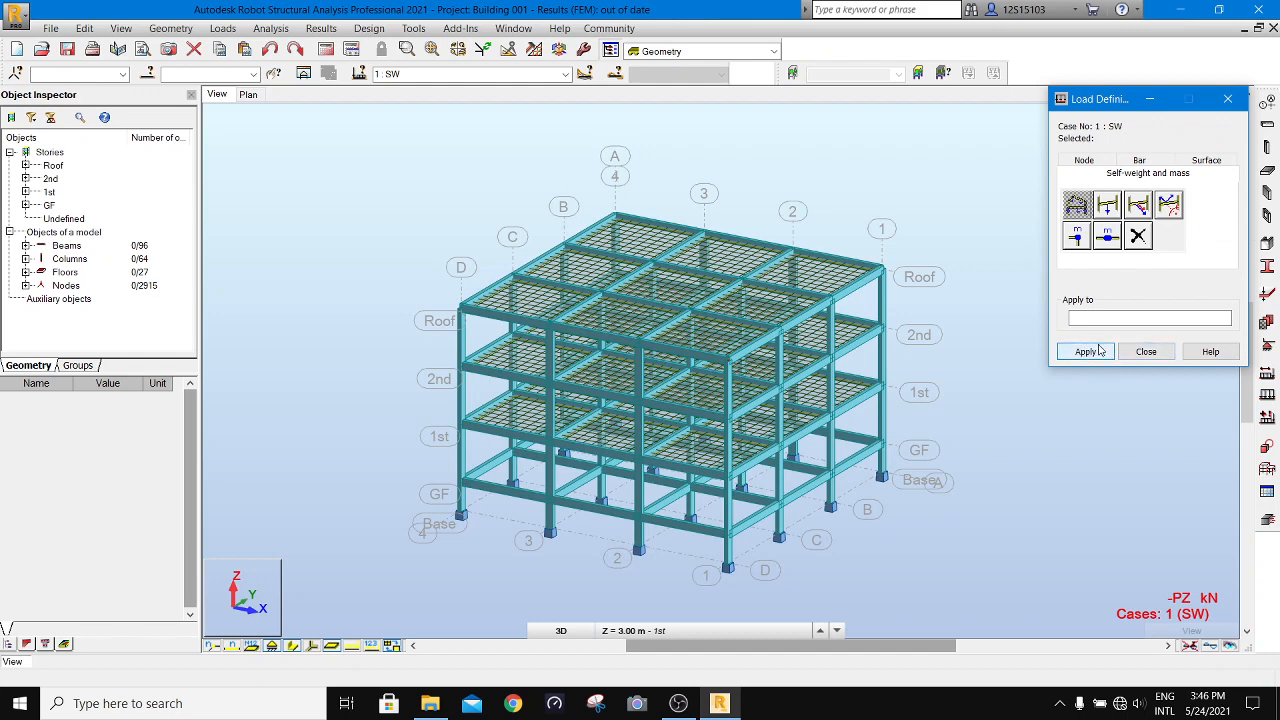
pyautogui.click(1146, 352)
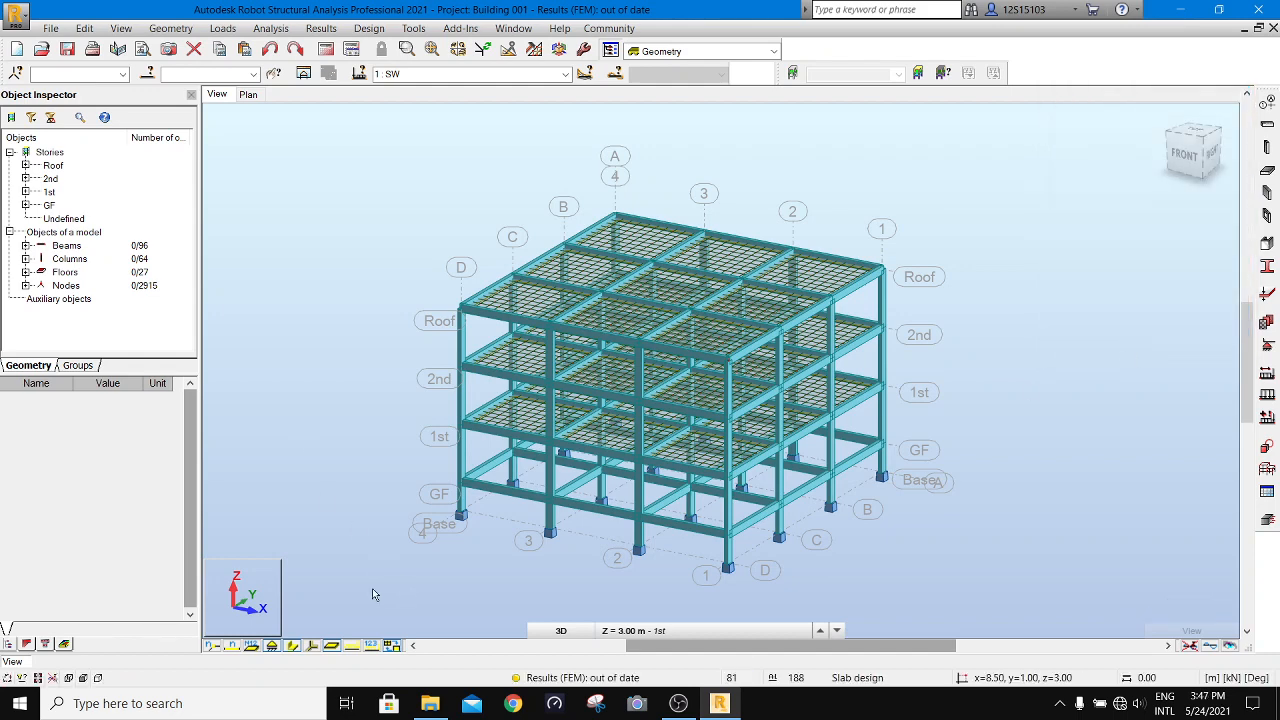
# - Hide the section shapes and display the load symbols to check the self-weight on the beams, columns and slabs
pyautogui.click(293, 646)
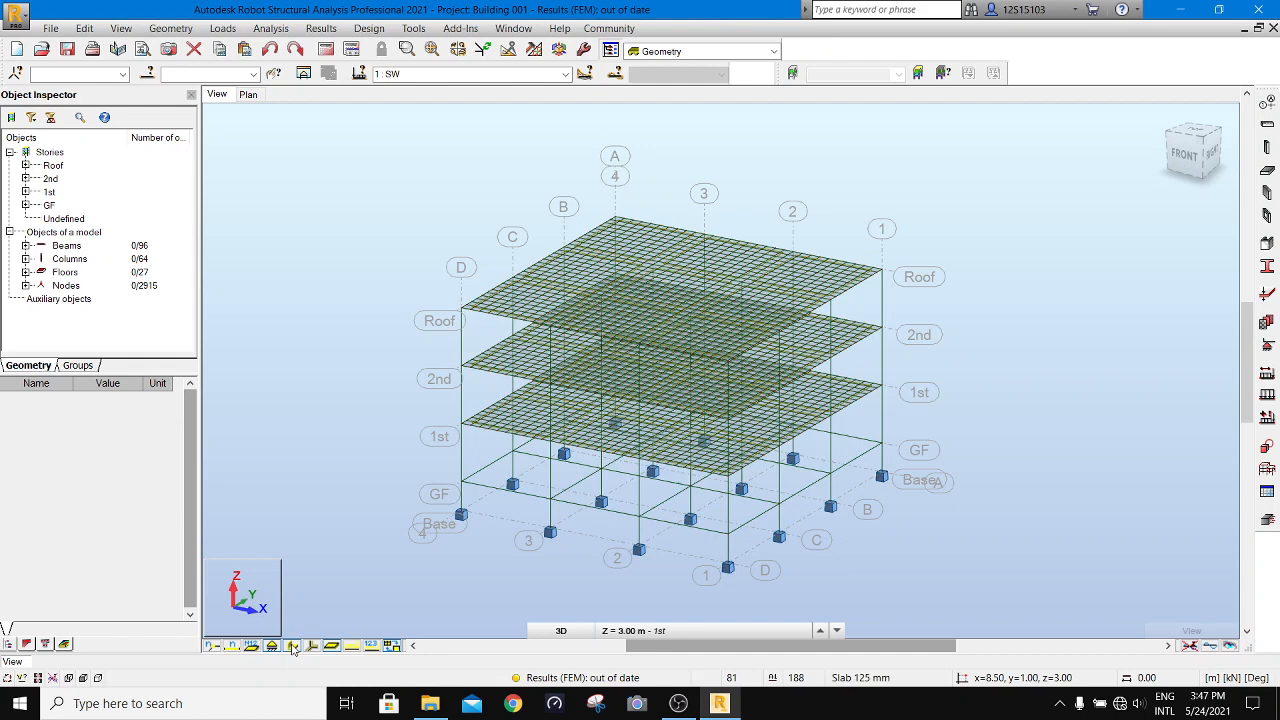
pyautogui.click(352, 646)
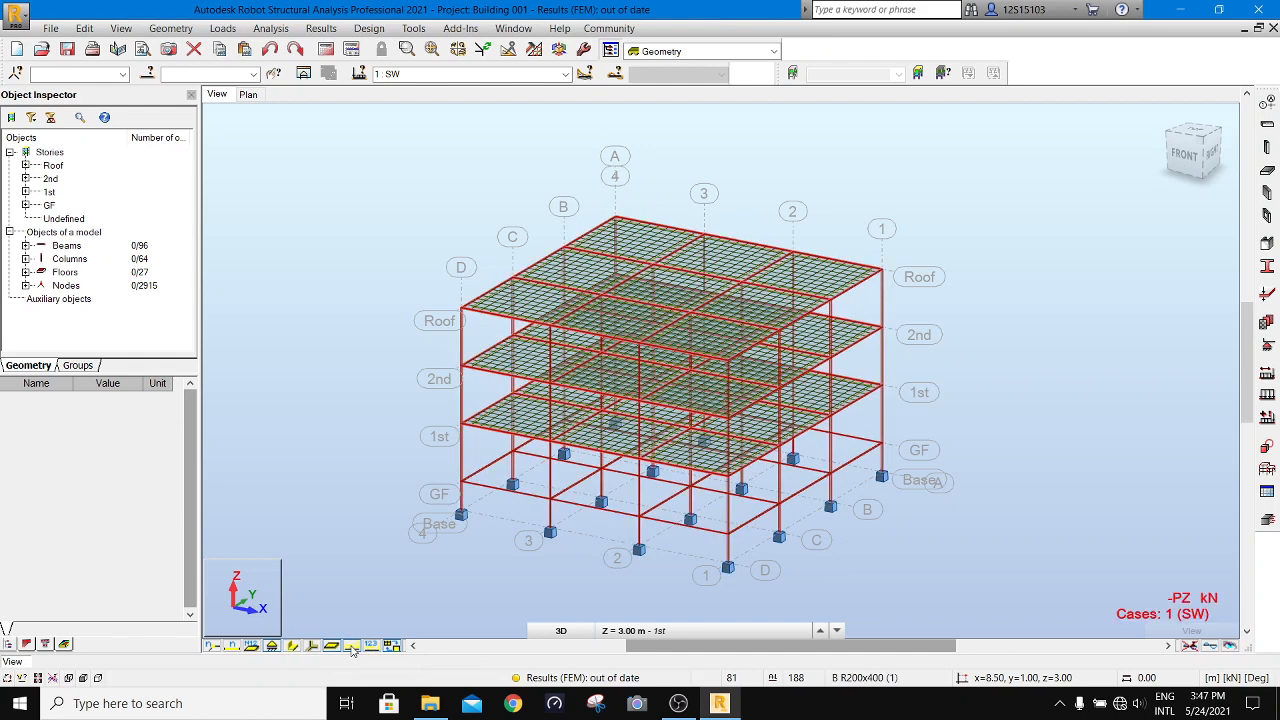
pyautogui.scroll(2, 714, 298)
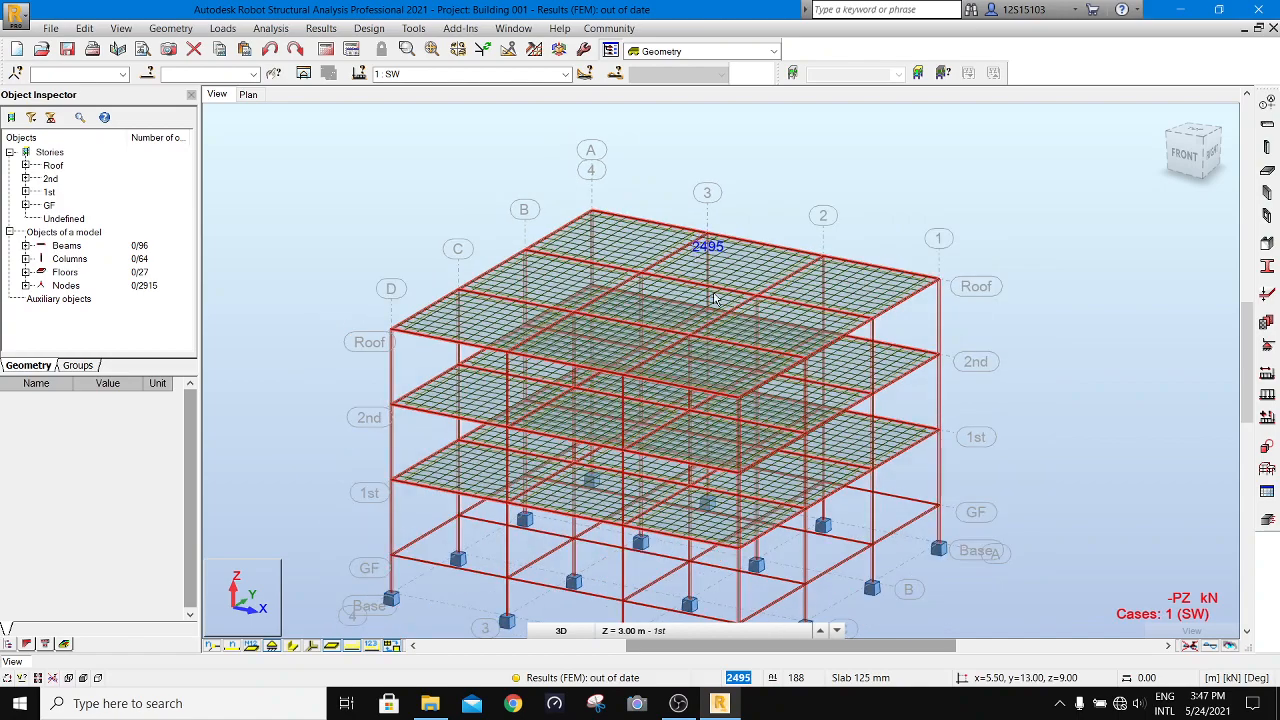
pyautogui.scroll(2, 755, 400)
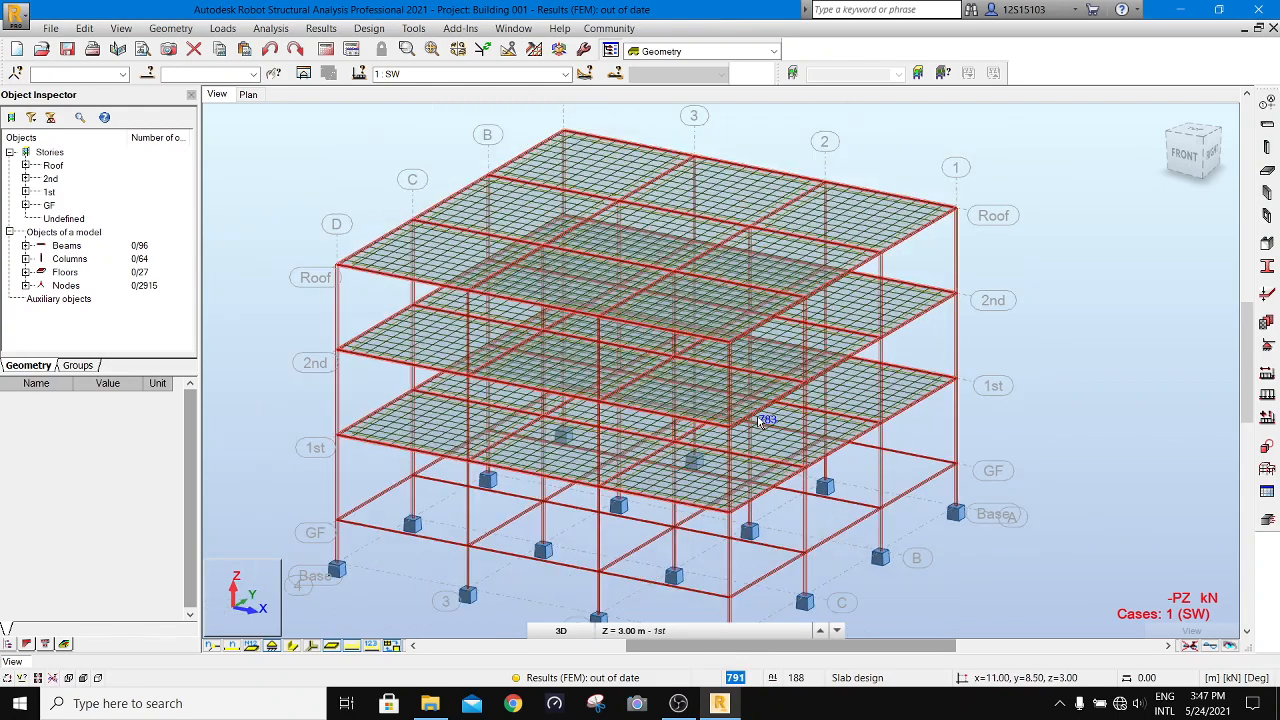
pyautogui.scroll(-2, 770, 432)
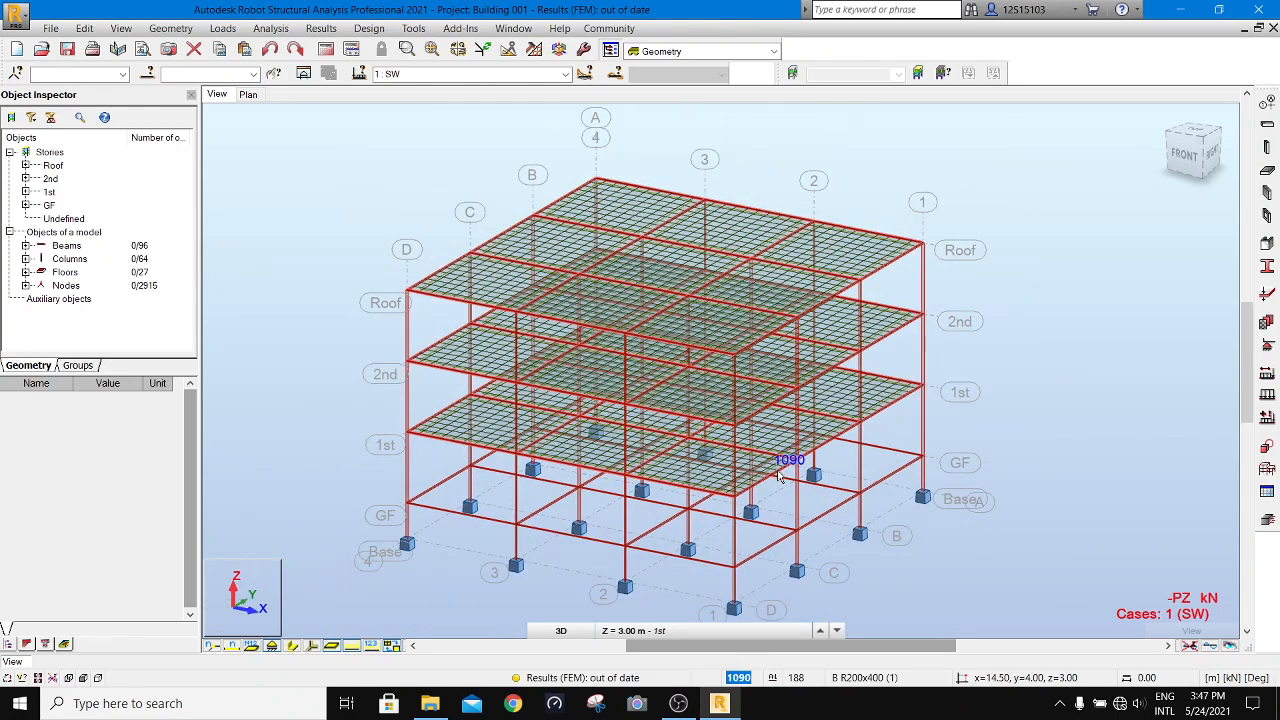
pyautogui.click(293, 646)
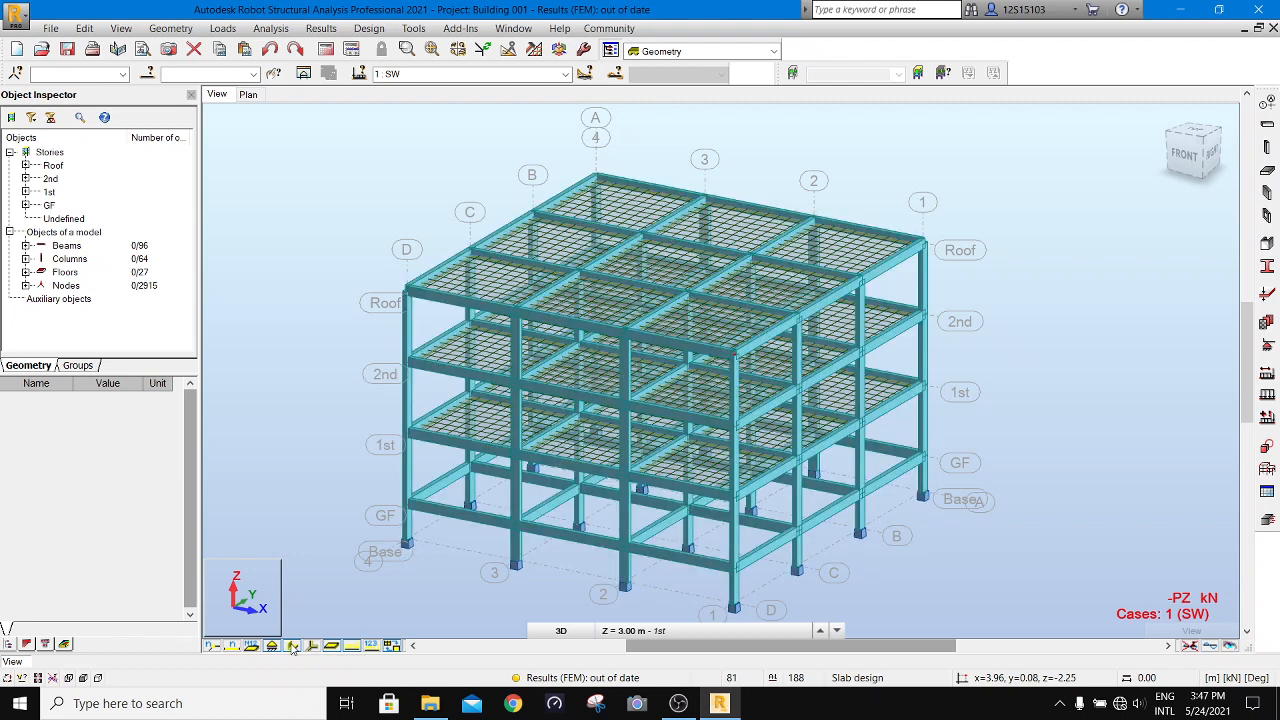
pyautogui.click(293, 646)
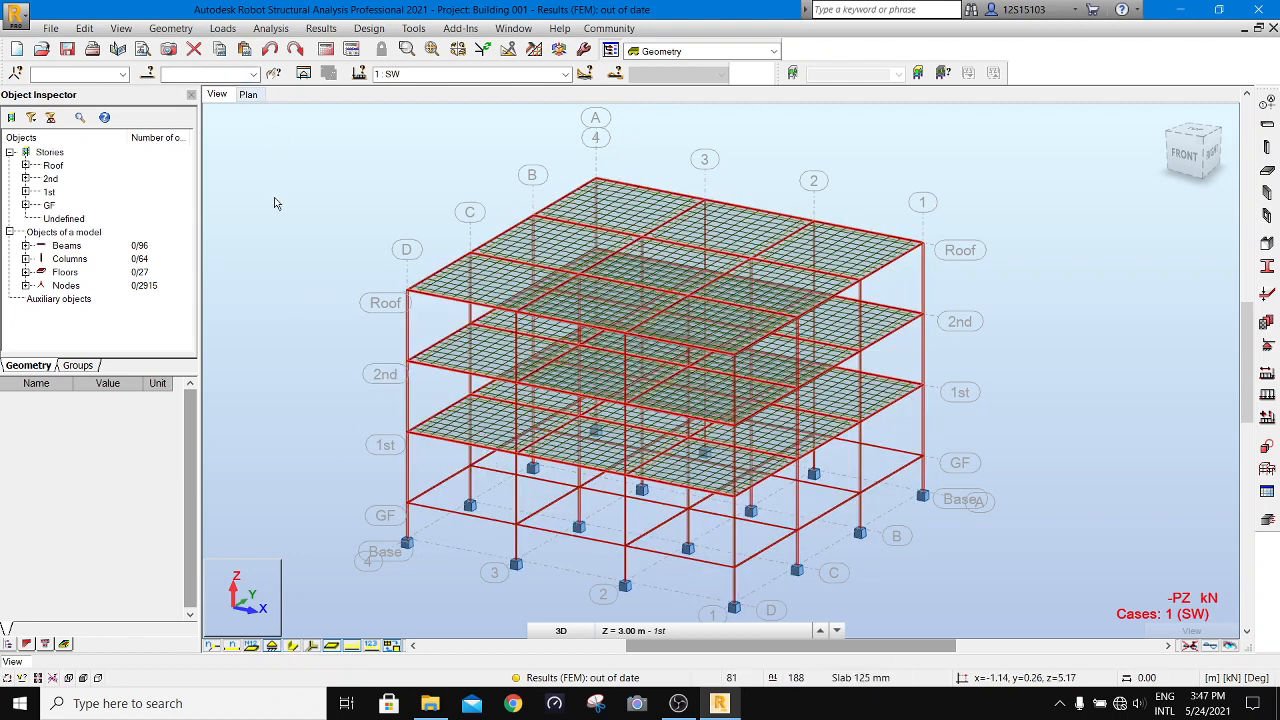
pyautogui.scroll(-1, 281, 241)
# - Make case 2 Finishies the current load case and define a uniform surface load of -2 kPa in the global Z direction
pyautogui.click(565, 74)
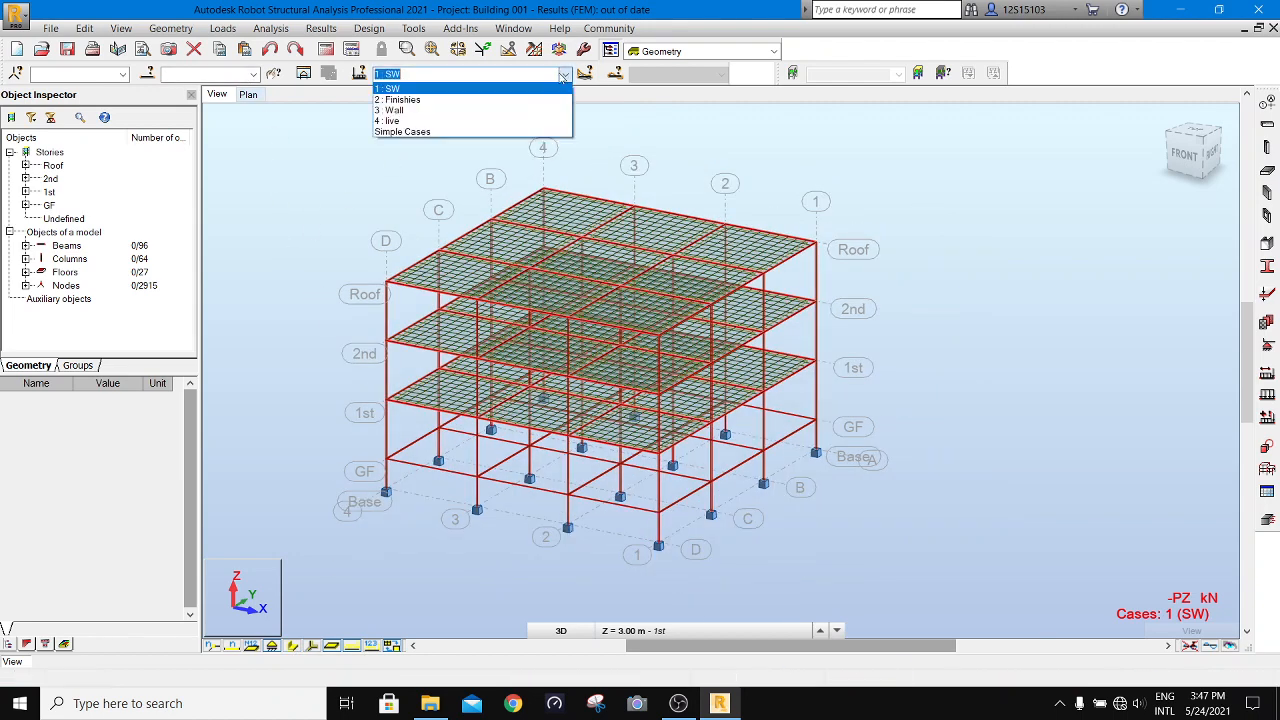
pyautogui.click(533, 100)
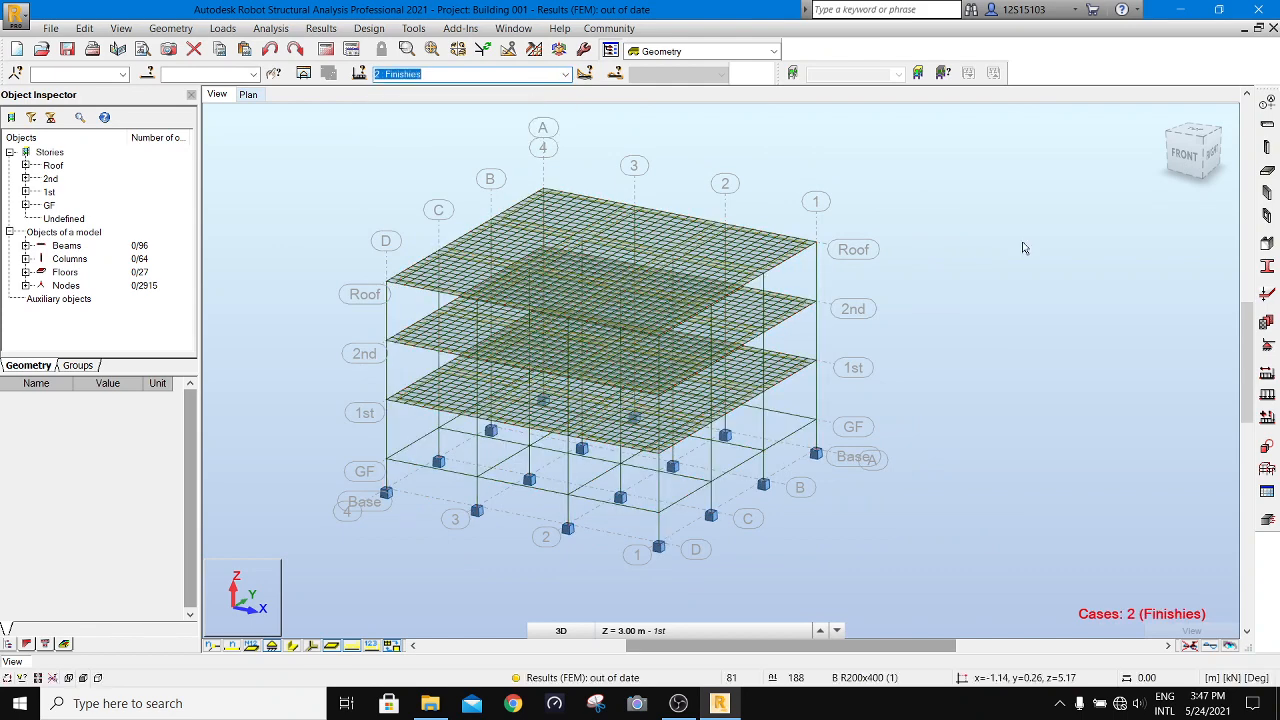
pyautogui.click(220, 29)
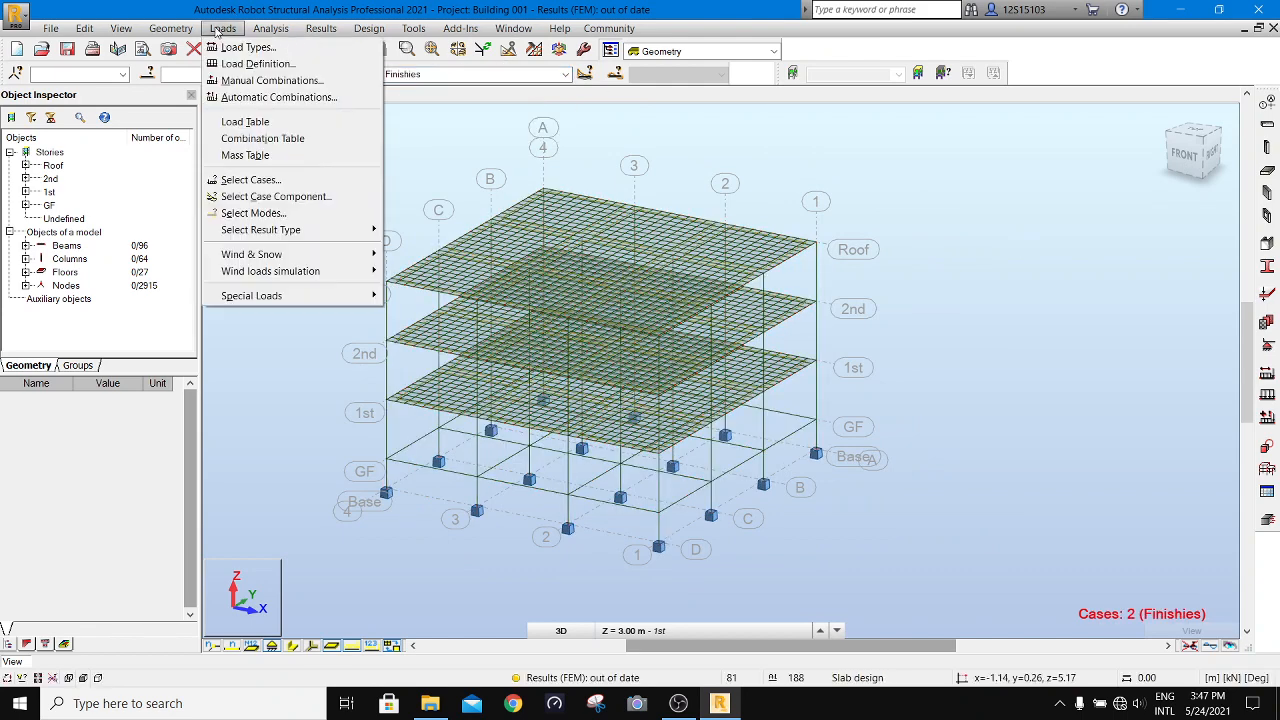
pyautogui.click(258, 63)
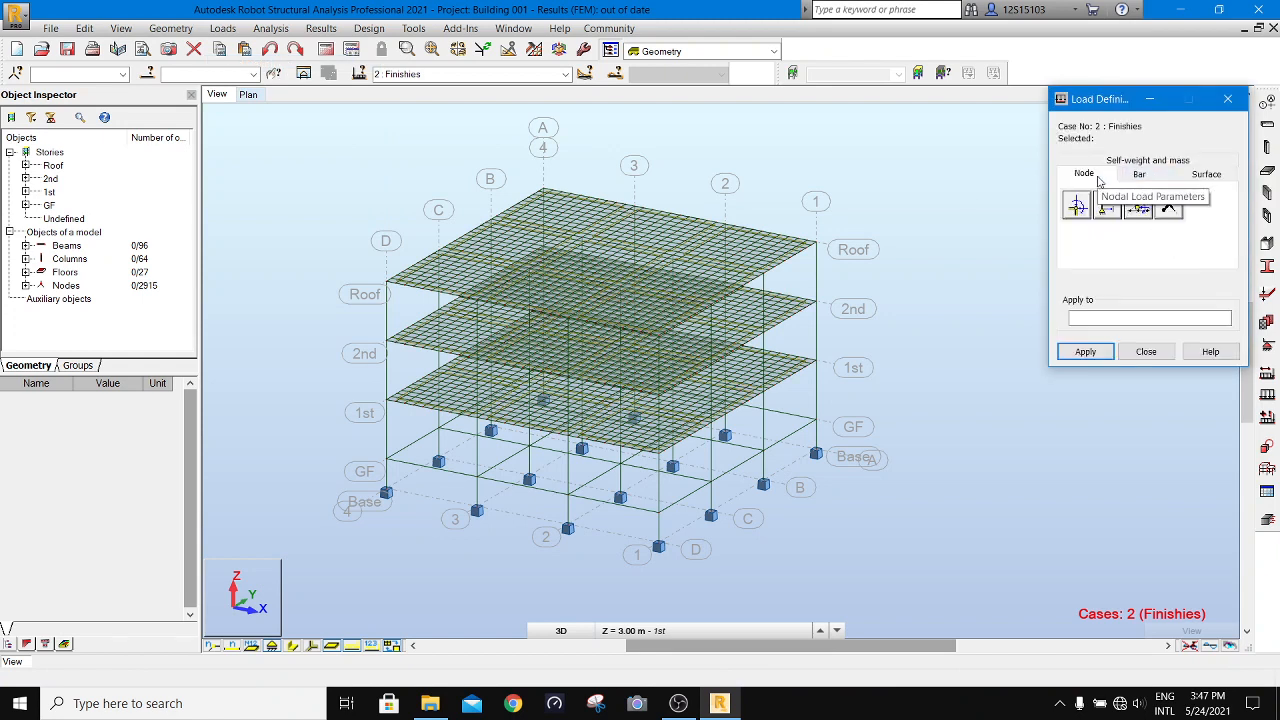
pyautogui.click(1220, 176)
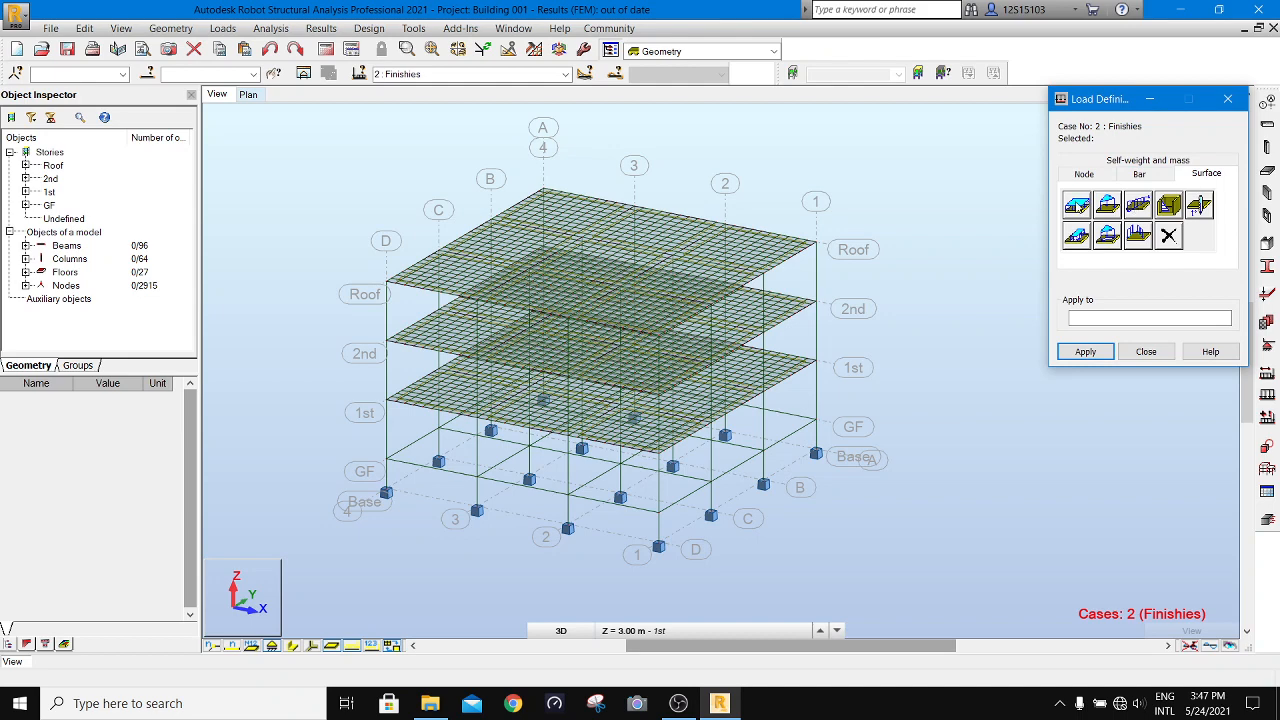
pyautogui.click(1077, 206)
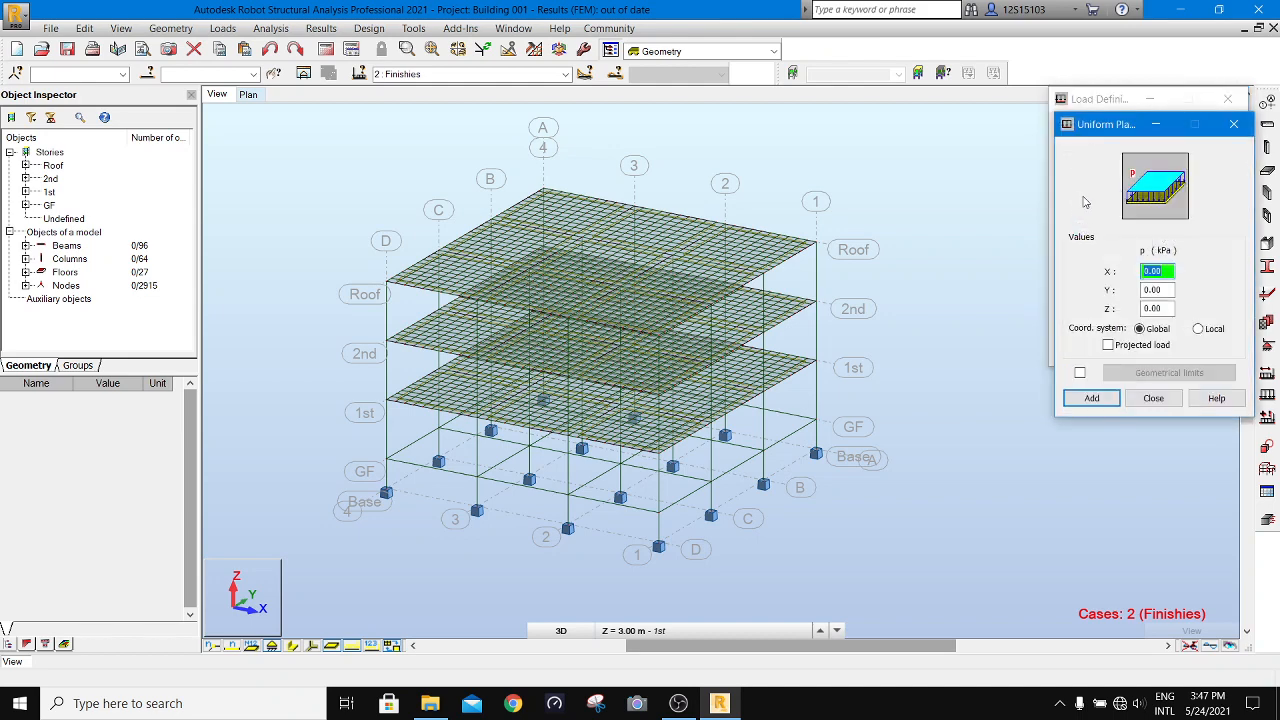
pyautogui.click(1169, 309)
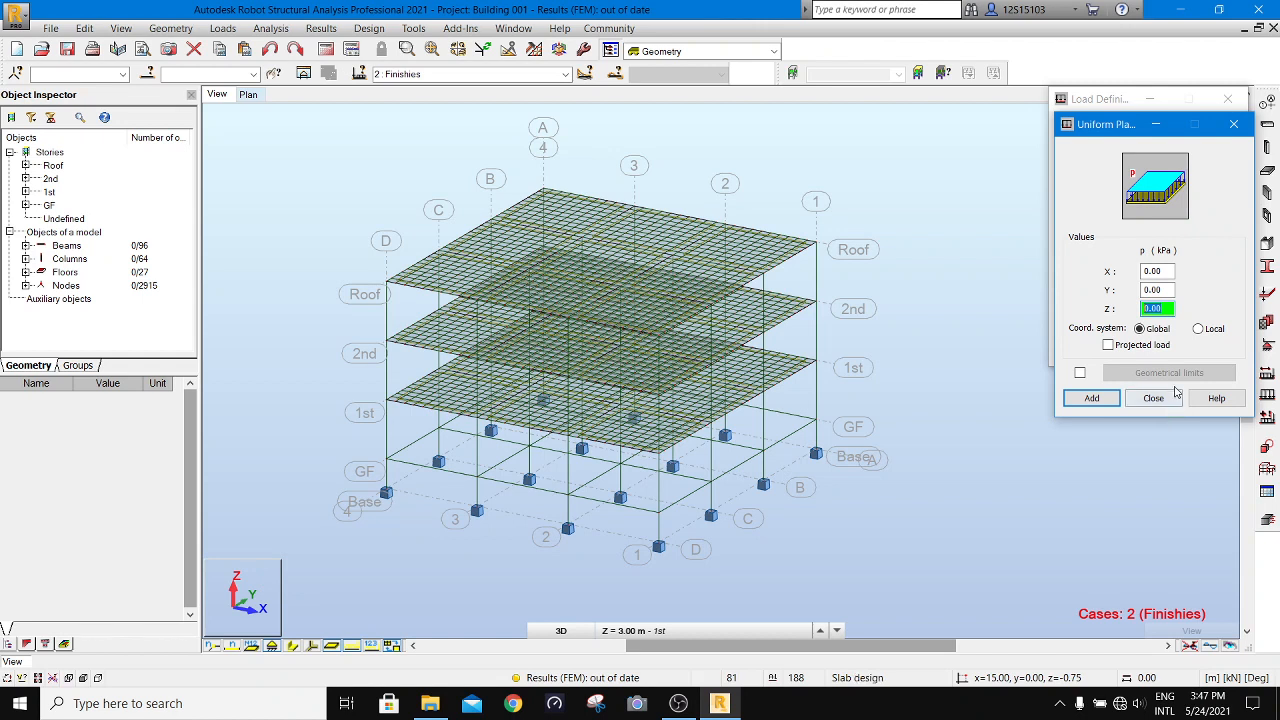
pyautogui.write('-2')
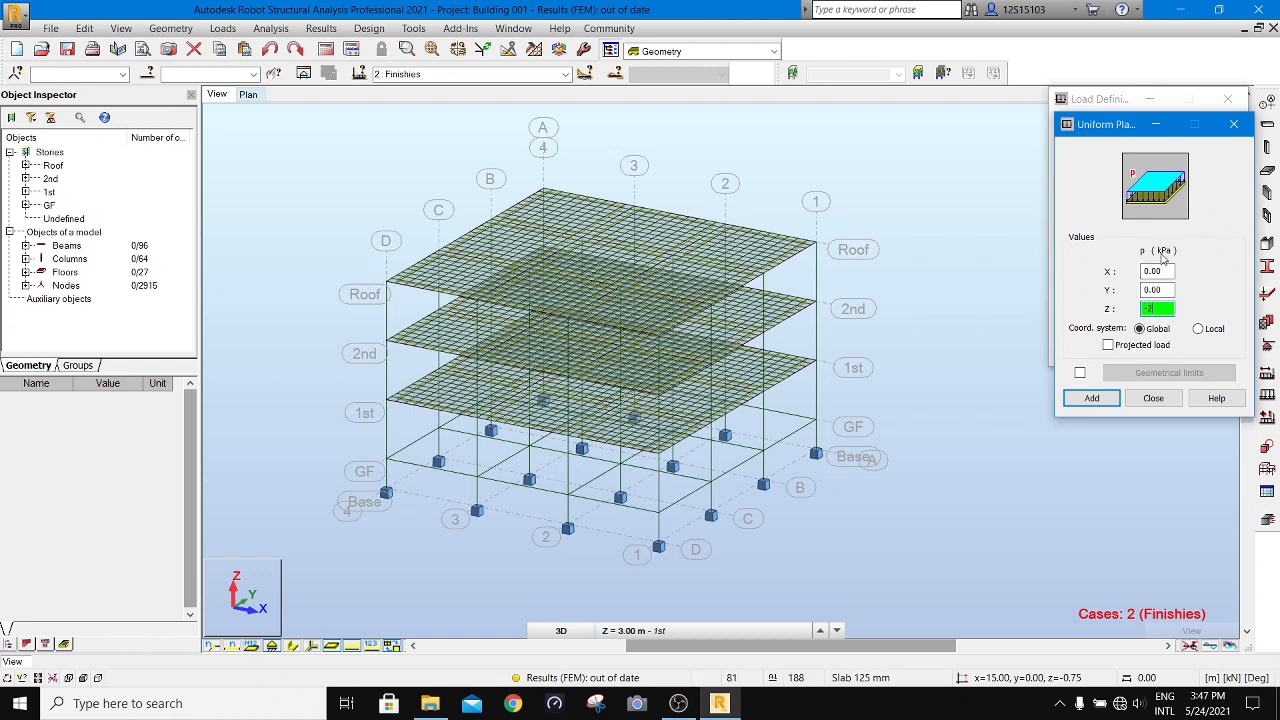
pyautogui.click(1092, 398)
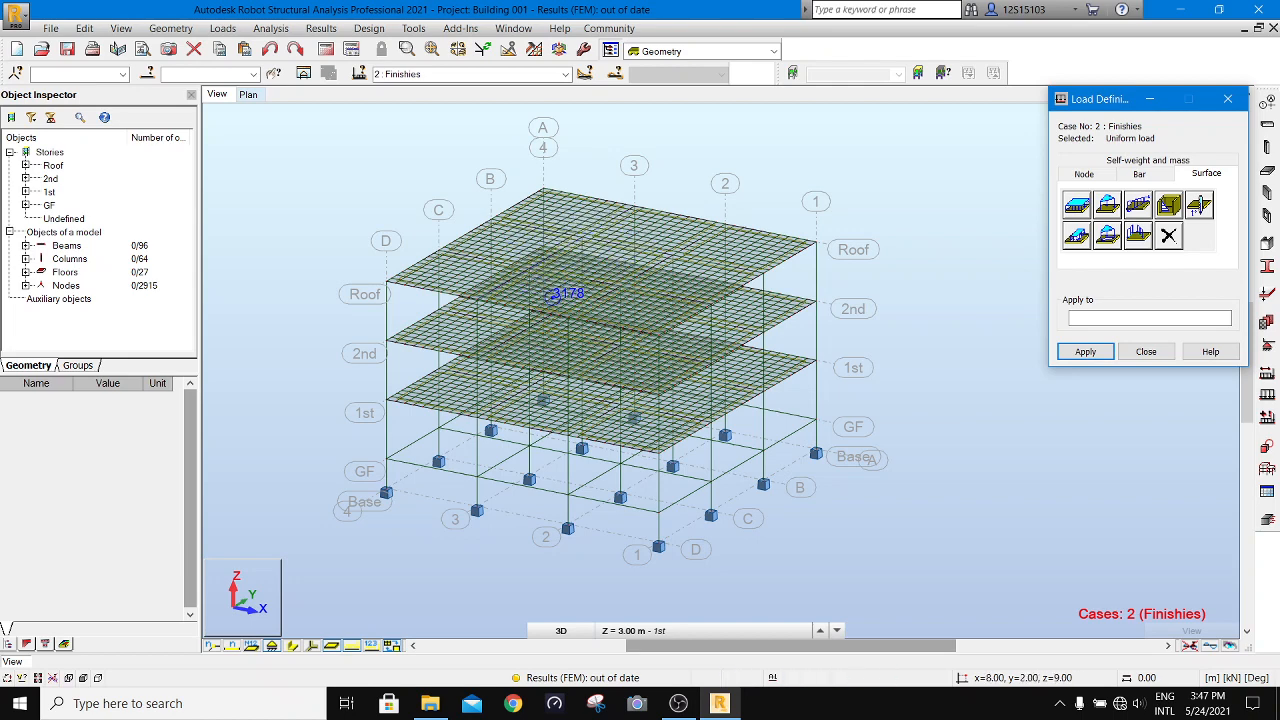
# - Limit graphical selection to panels and objects, turn off applying without confirmation, and try selecting individual roof slabs
pyautogui.click(22, 678)
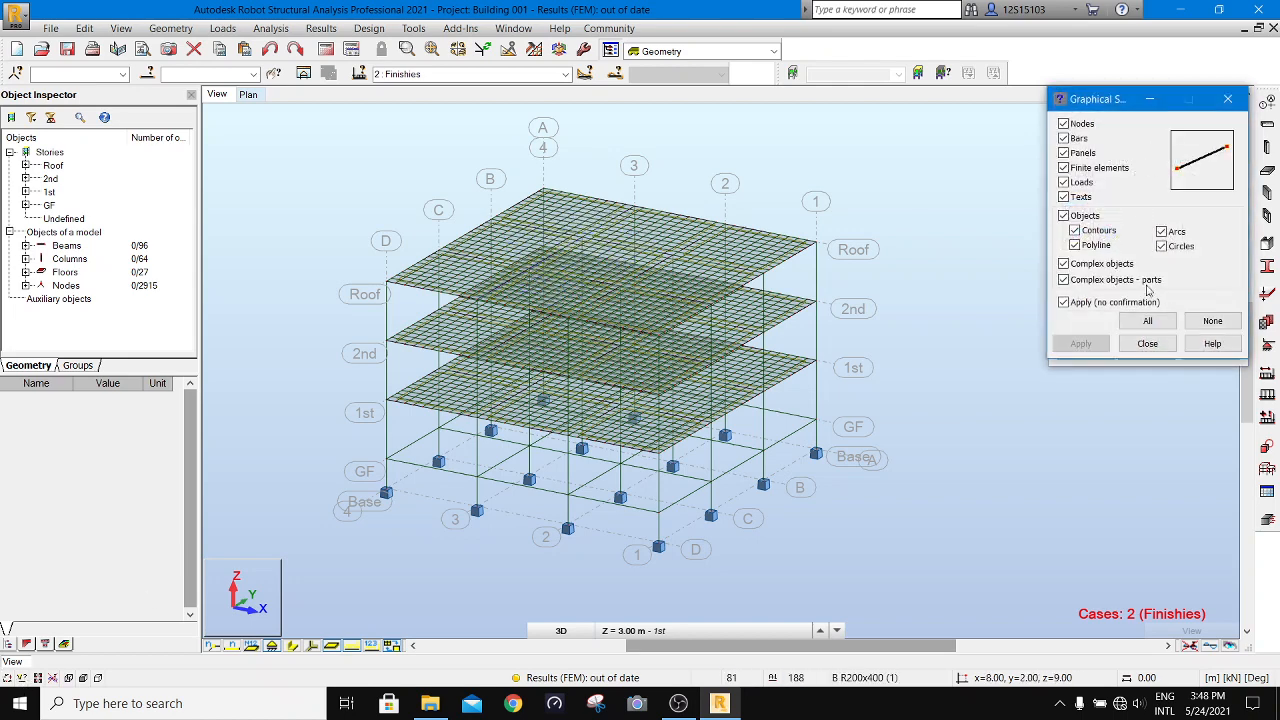
pyautogui.click(1212, 320)
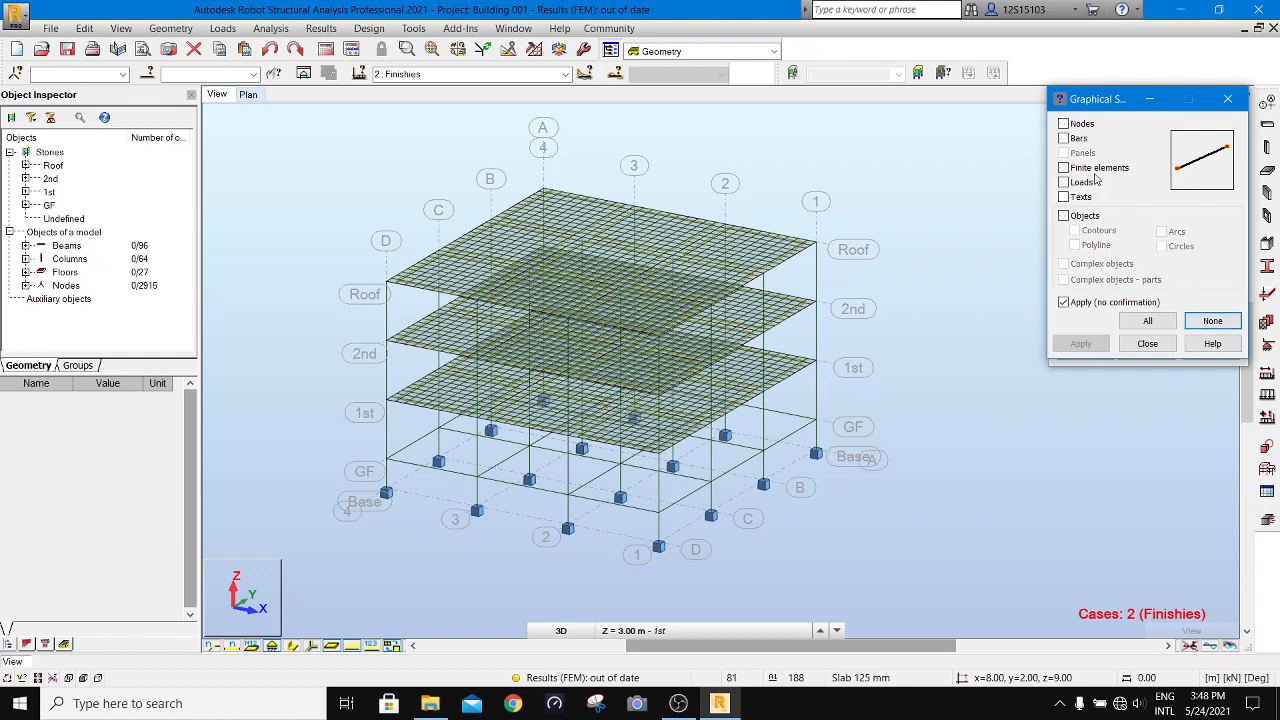
pyautogui.click(1063, 215)
pyautogui.click(1074, 230)
pyautogui.click(1074, 245)
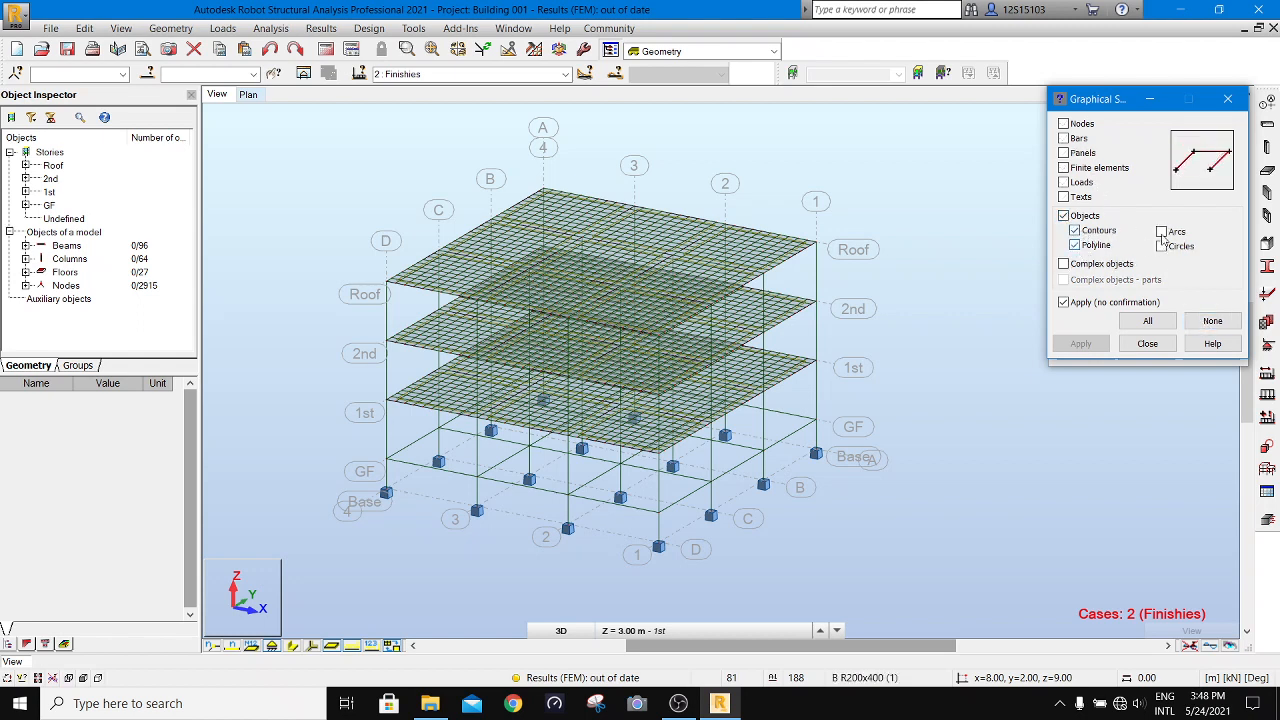
pyautogui.click(1161, 246)
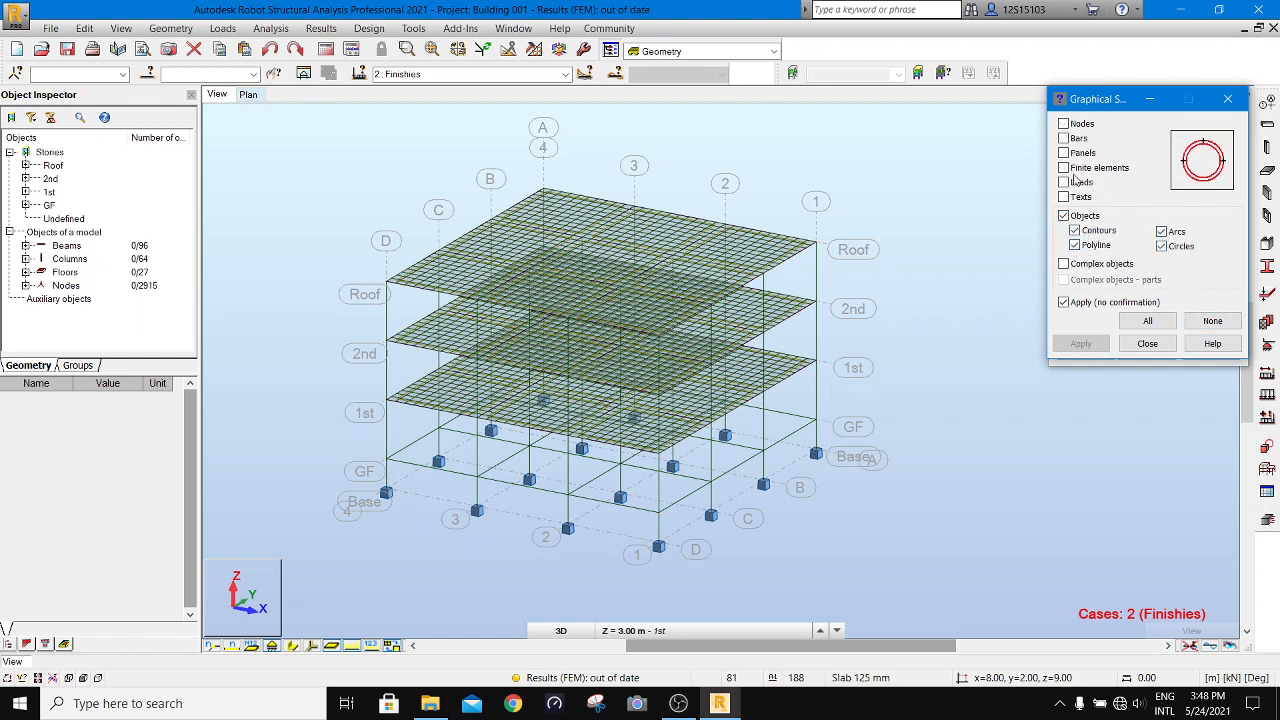
pyautogui.click(1063, 153)
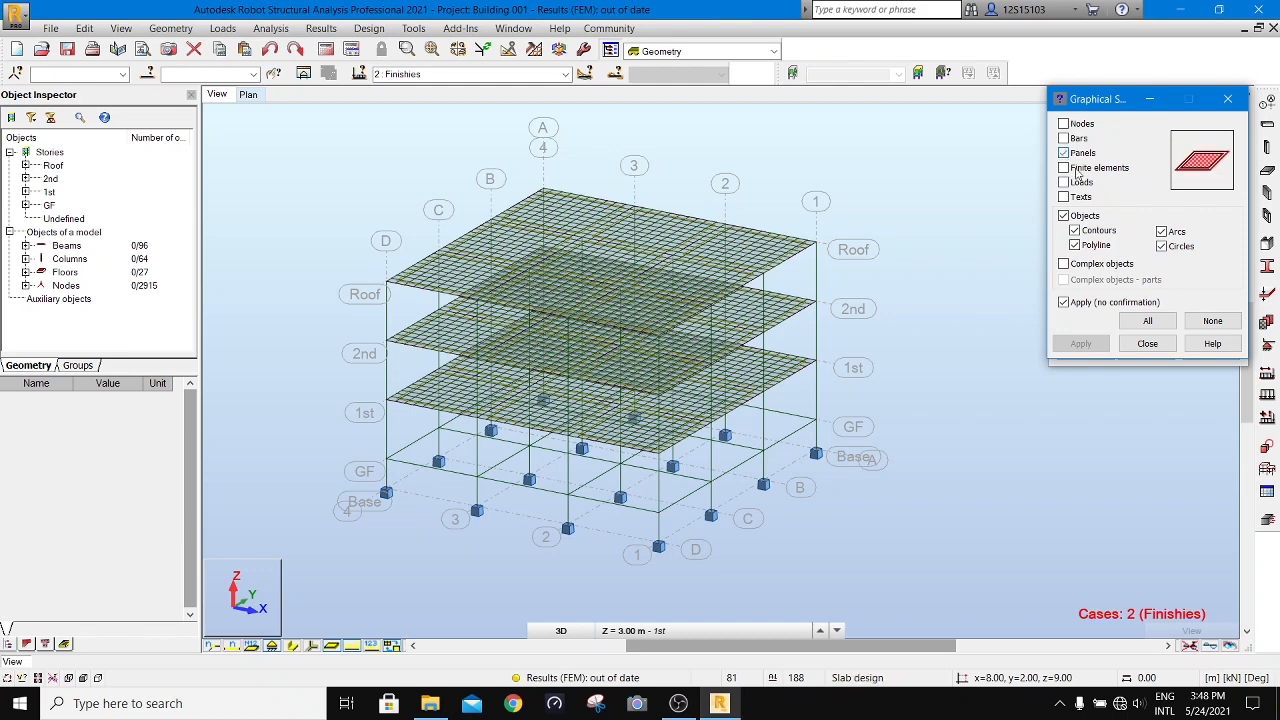
pyautogui.click(1066, 302)
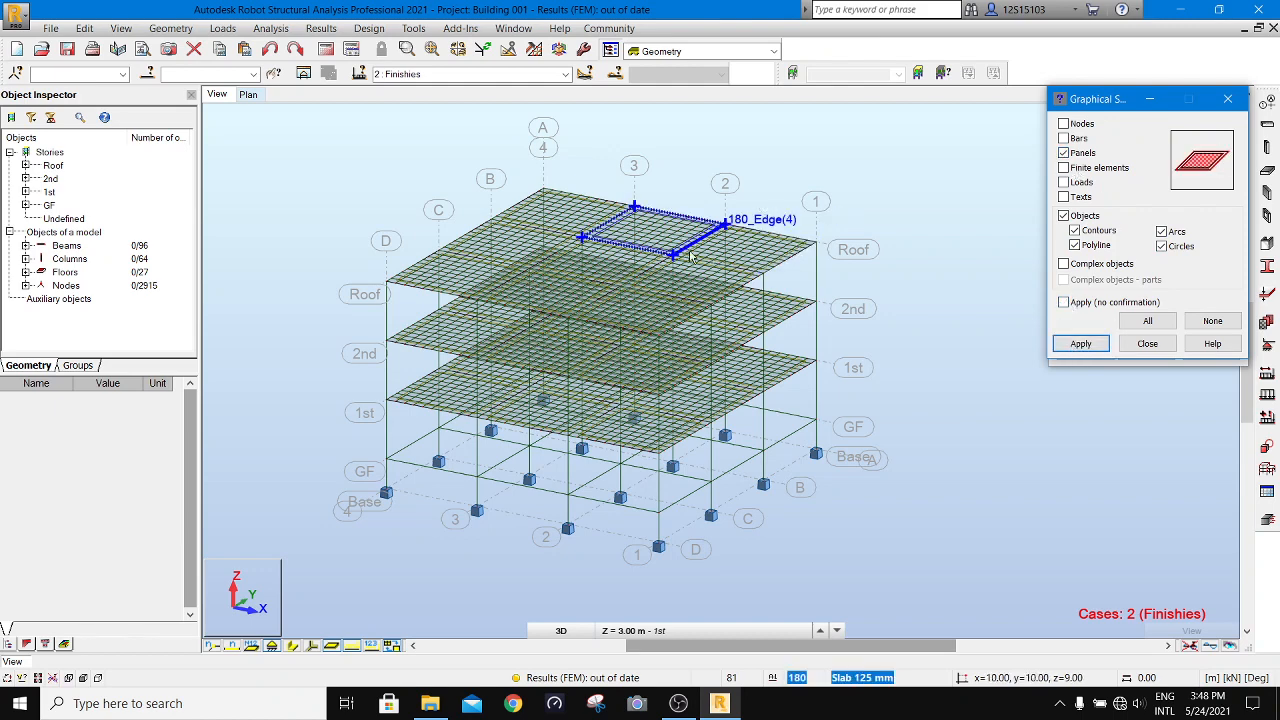
pyautogui.click(745, 250)
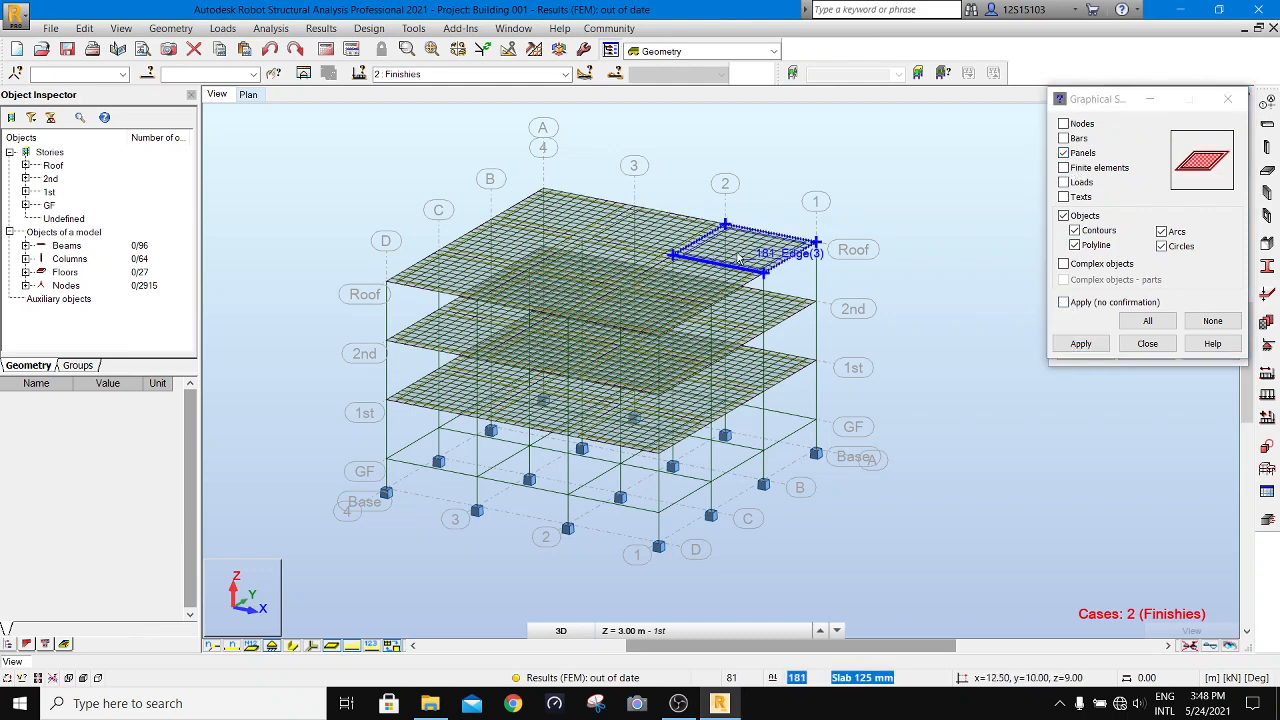
pyautogui.click(675, 233)
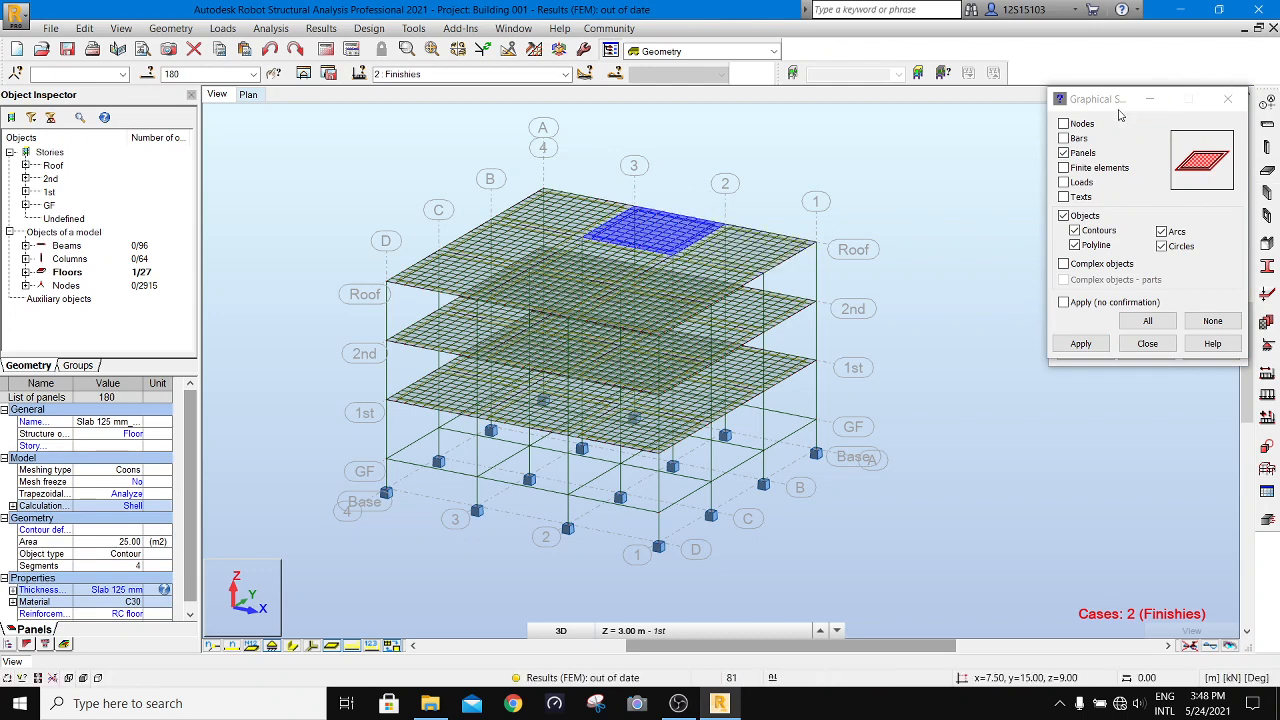
pyautogui.moveTo(1120, 100); pyautogui.dragTo(784, 50)
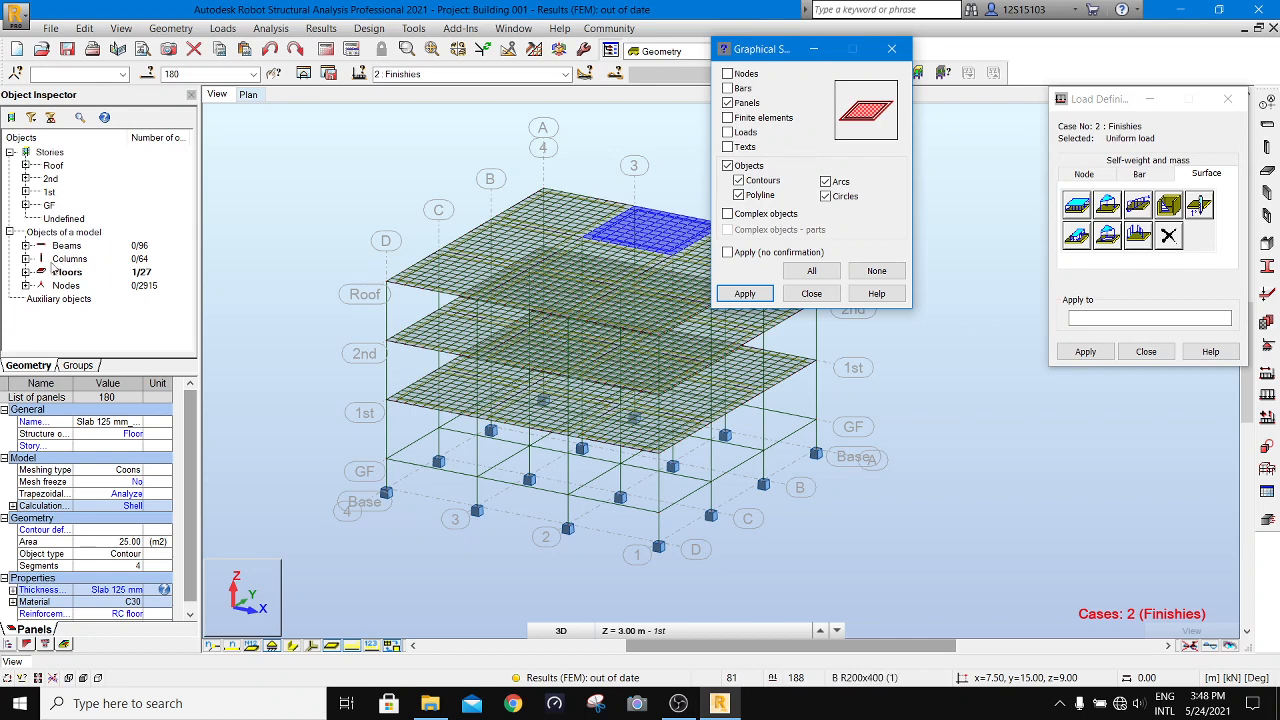
# - Select all floors of the model and apply the uniform finishes load to them
pyautogui.rightClick(62, 276)
pyautogui.click(100, 303)
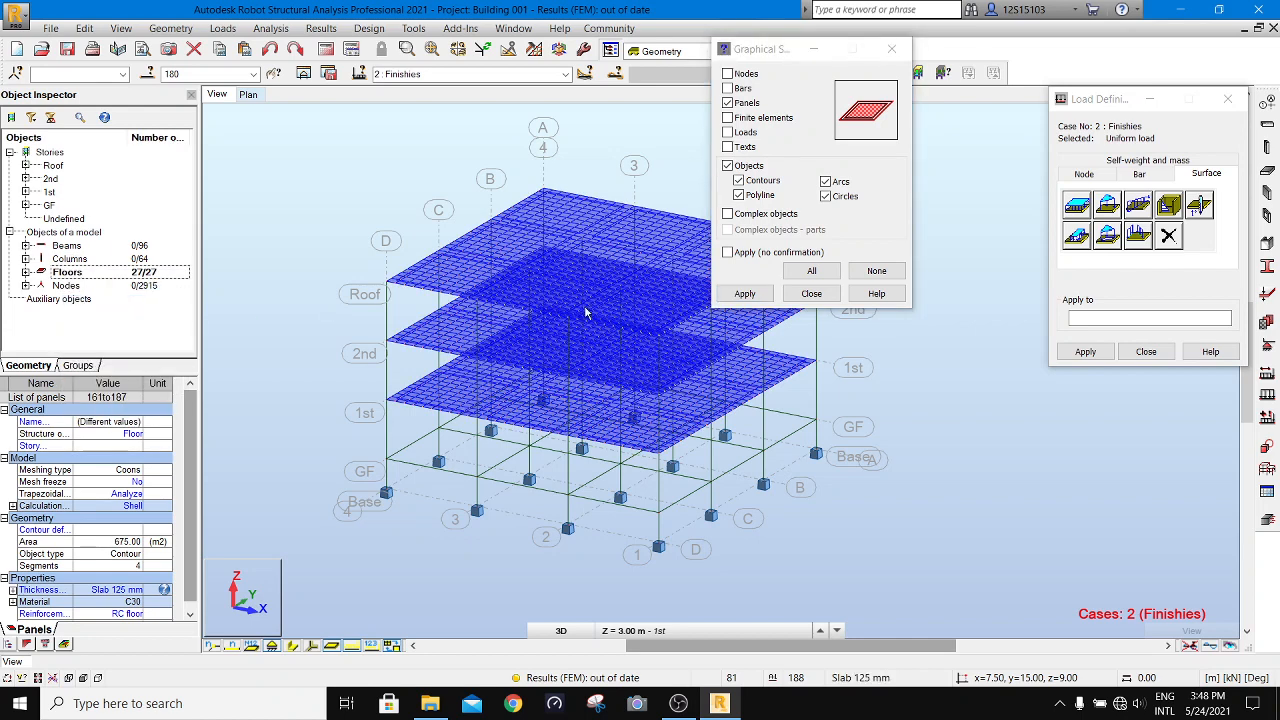
pyautogui.click(1085, 352)
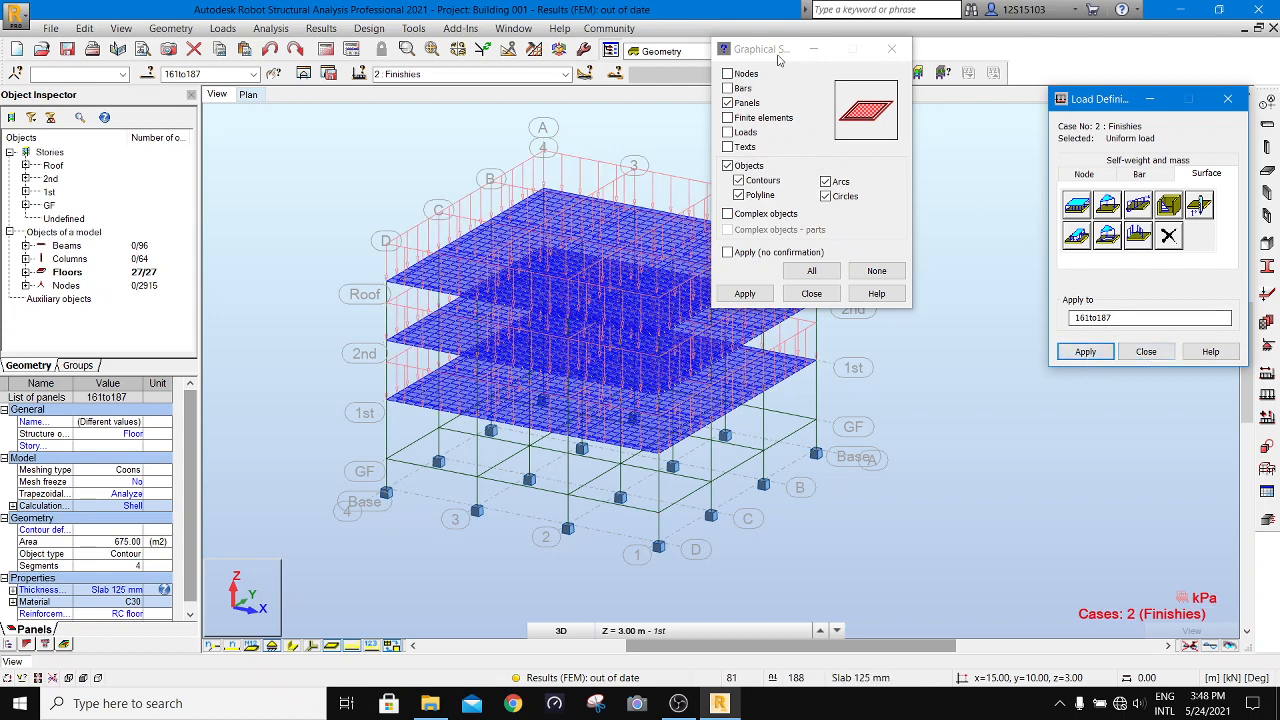
# - Restore graphical selection to all object types and close its settings
pyautogui.moveTo(780, 52); pyautogui.dragTo(1022, 69)
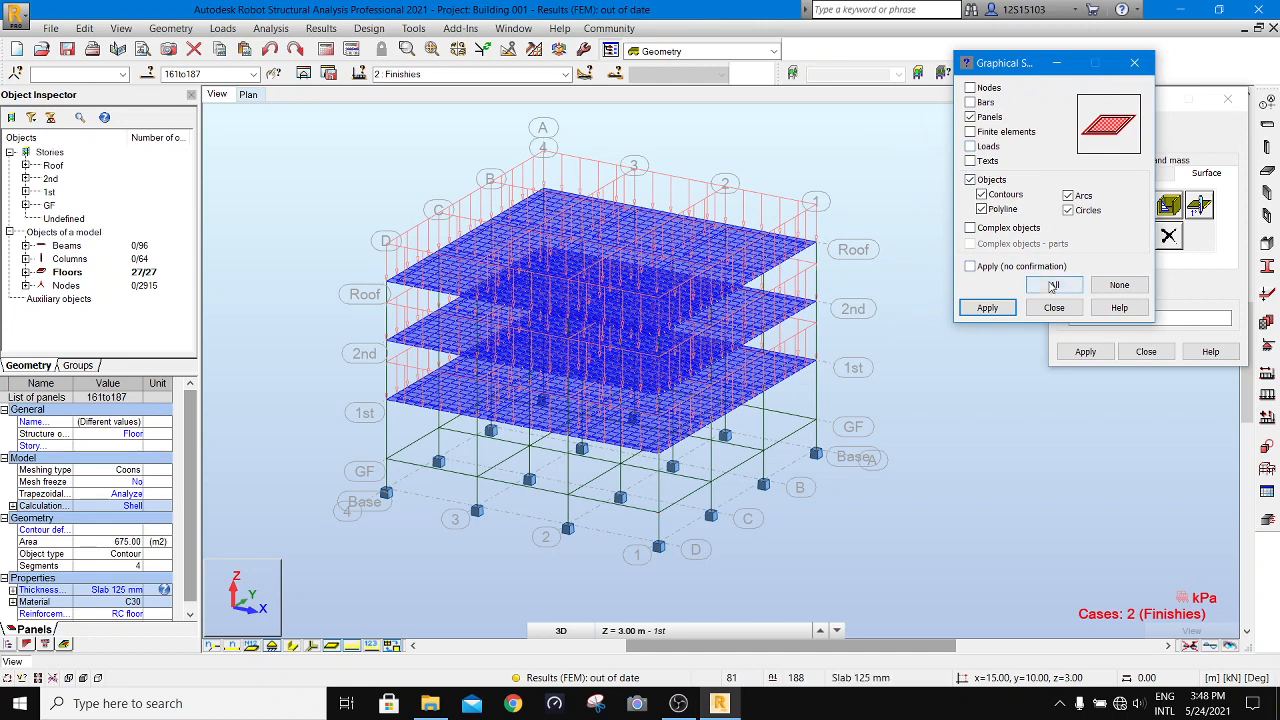
pyautogui.click(1054, 285)
pyautogui.click(1066, 310)
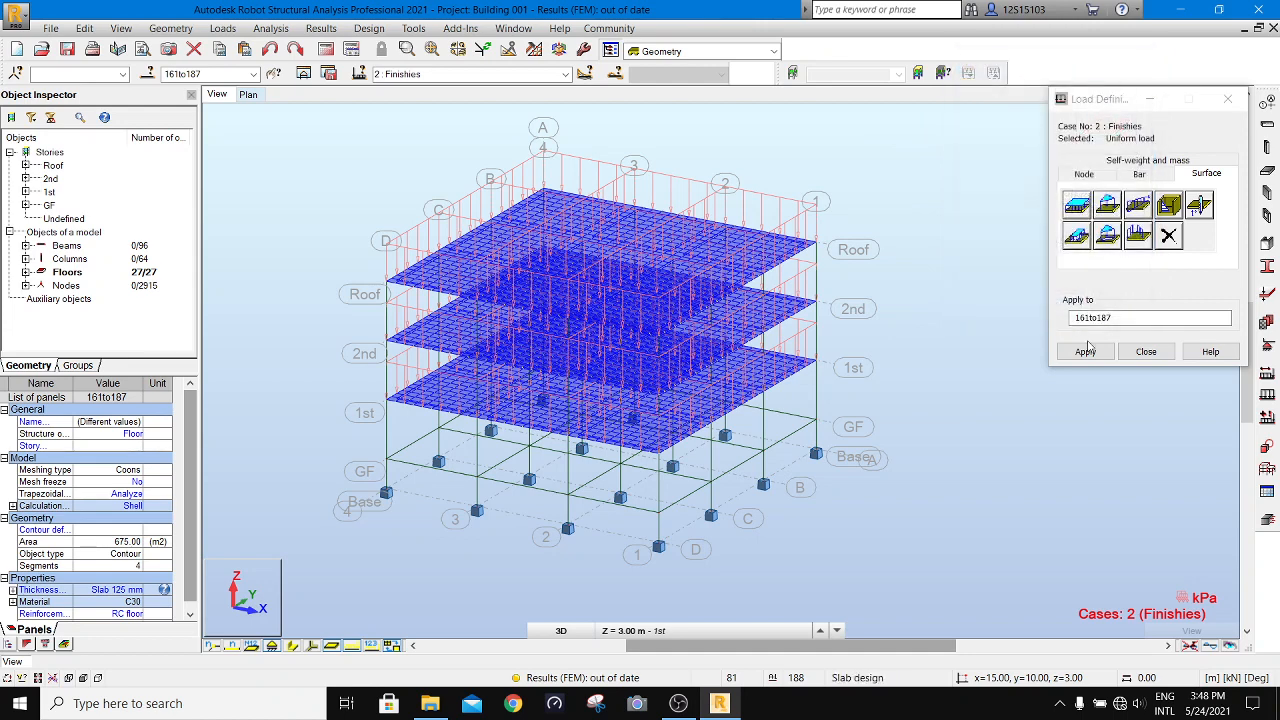
# - Display the load values on the slabs to check the finishes load, and close the load definition
pyautogui.click(371, 645)
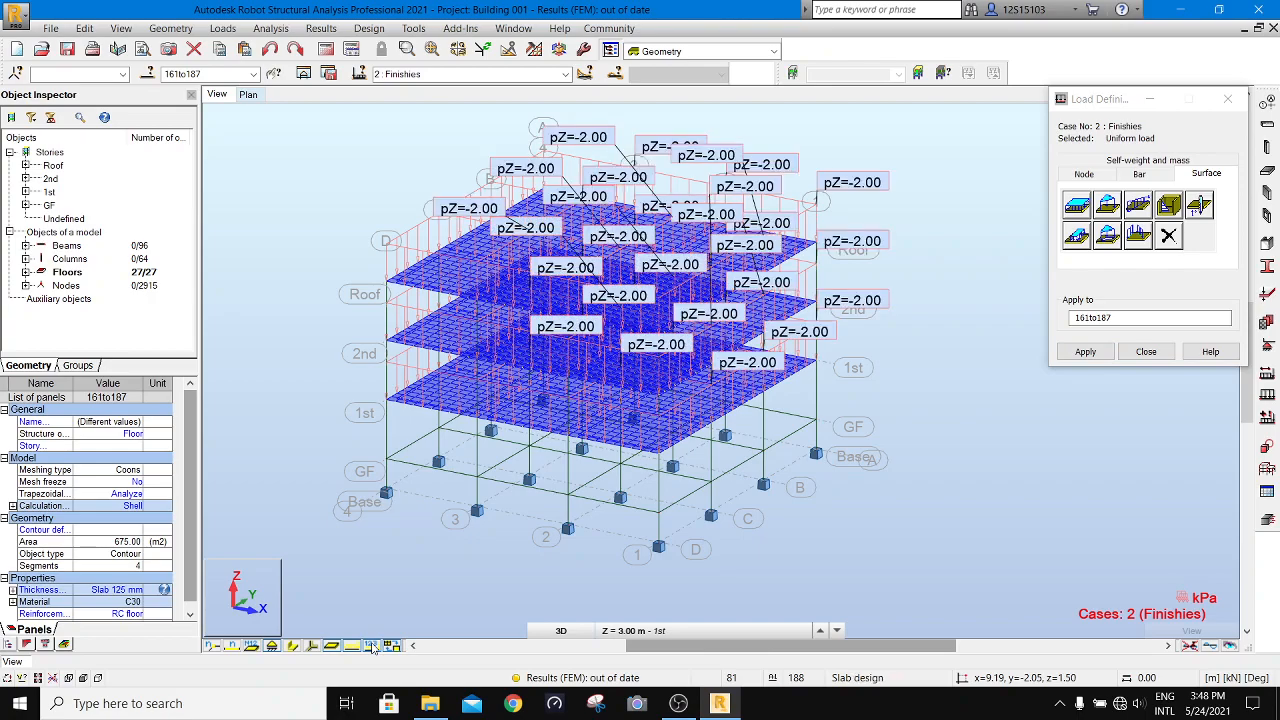
pyautogui.scroll(3, 640, 380)
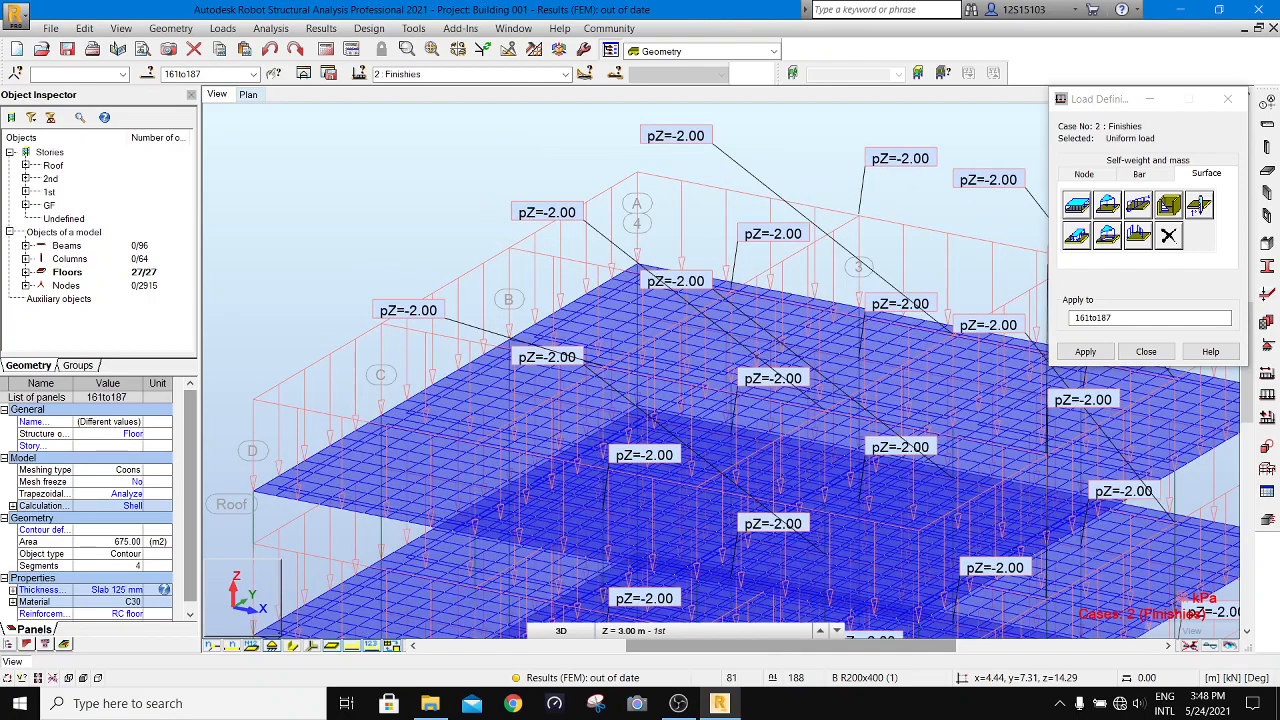
pyautogui.scroll(-2, 532, 255)
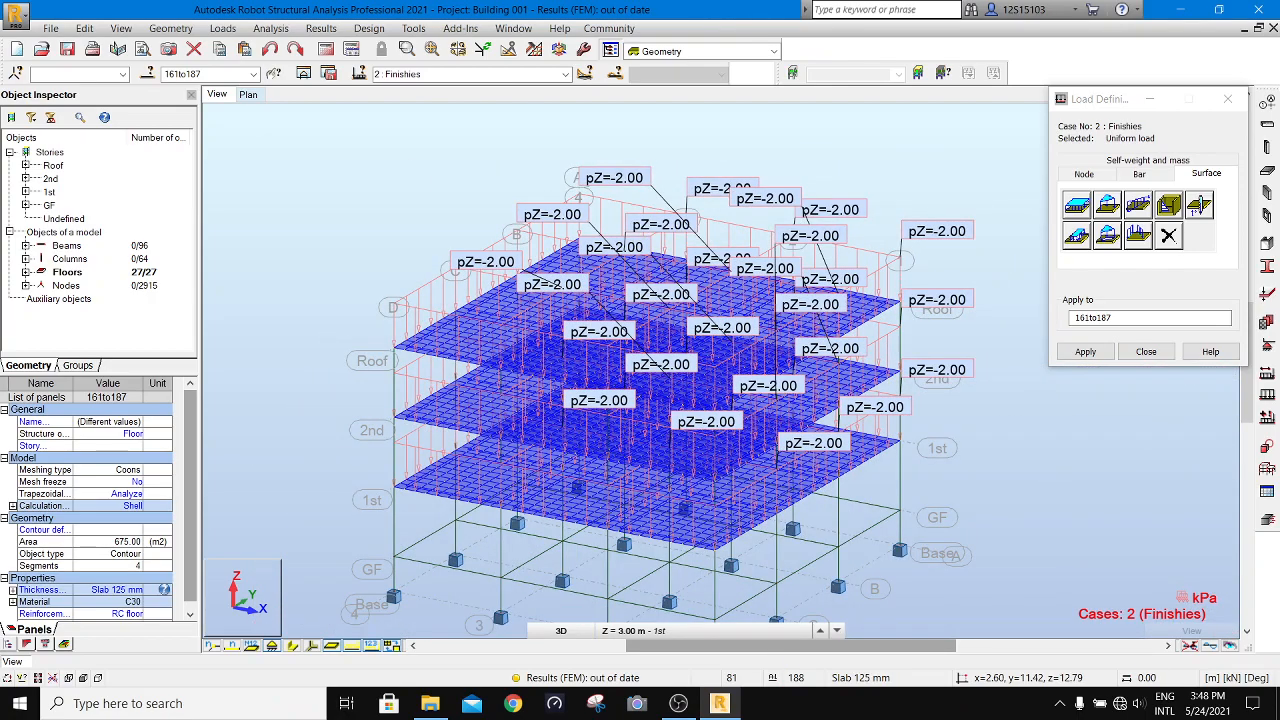
pyautogui.click(1146, 351)
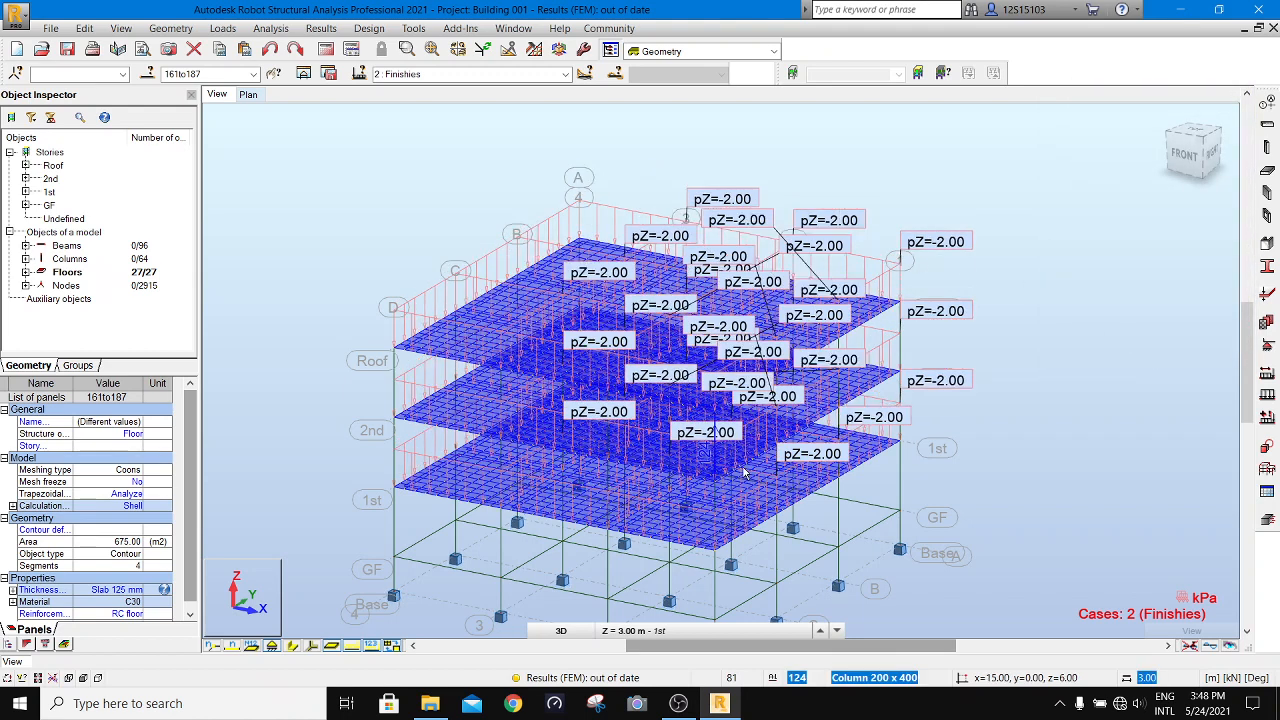
# - Hide the load symbols, make case 3 Wall the current load case, and clear the floor selection
pyautogui.click(350, 646)
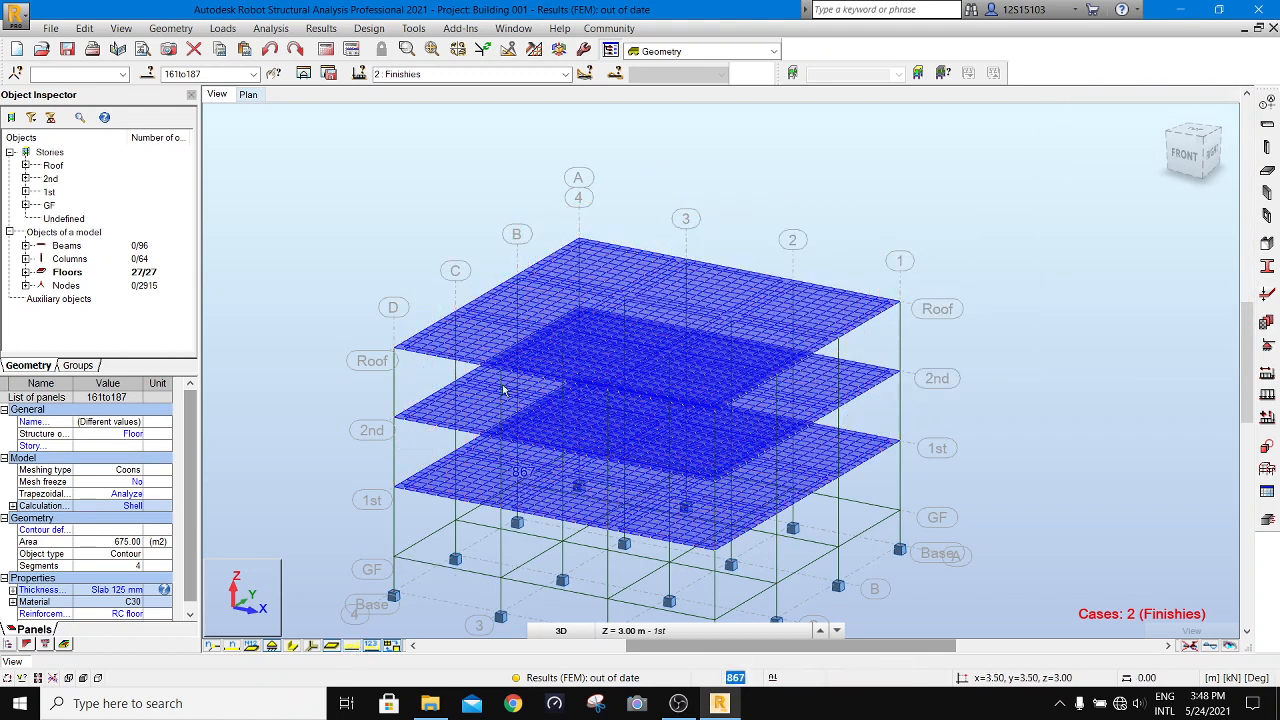
pyautogui.click(565, 74)
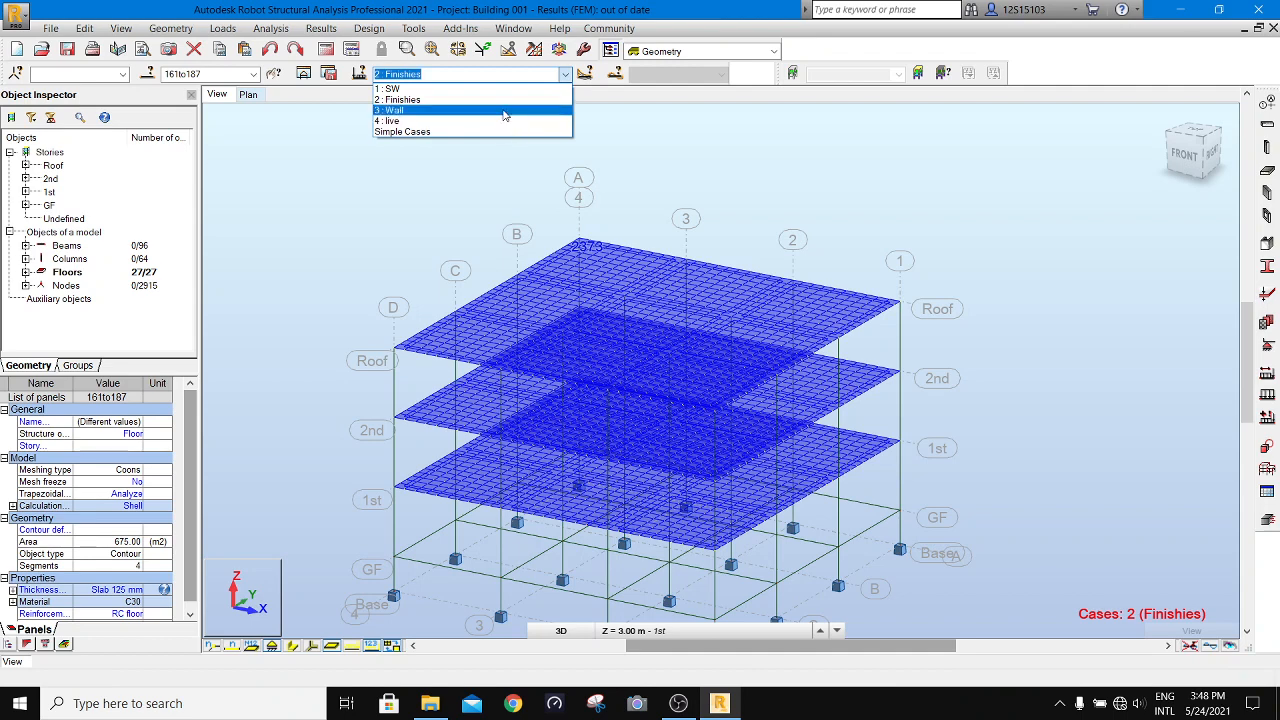
pyautogui.click(509, 114)
pyautogui.click(419, 210)
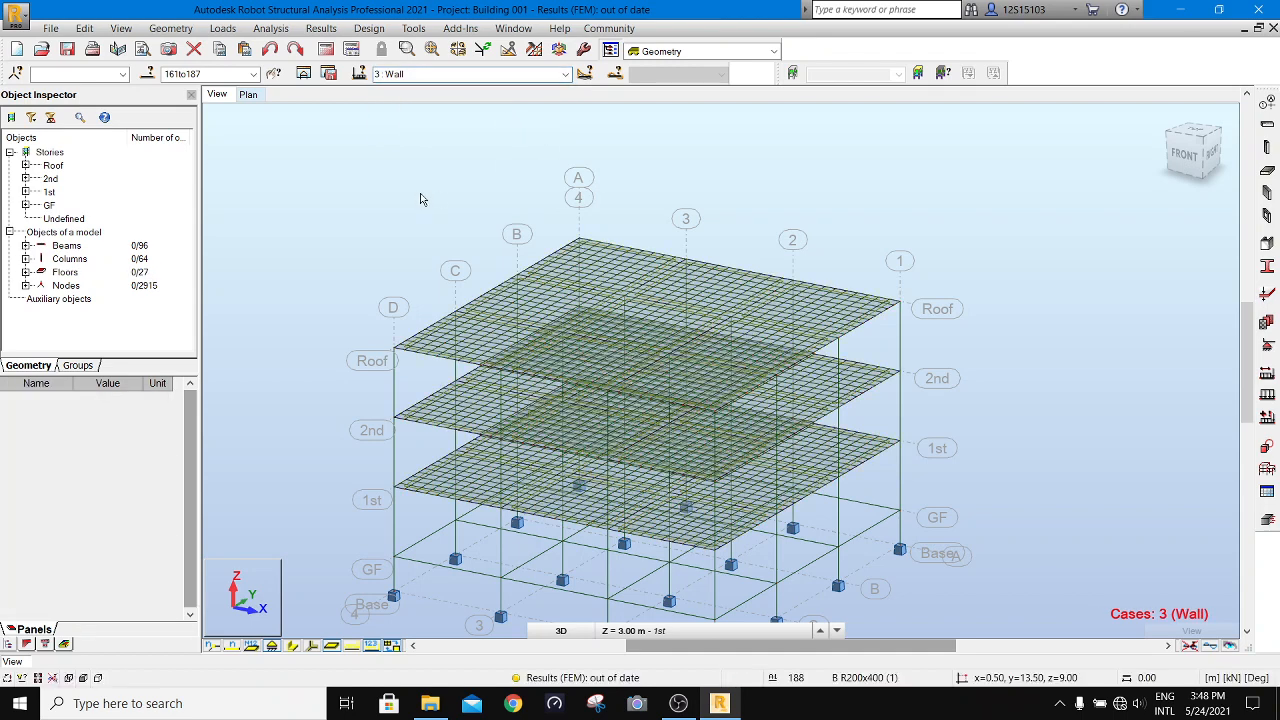
# - Show the section shapes of the frame and select all beams of the model
pyautogui.click(65, 272)
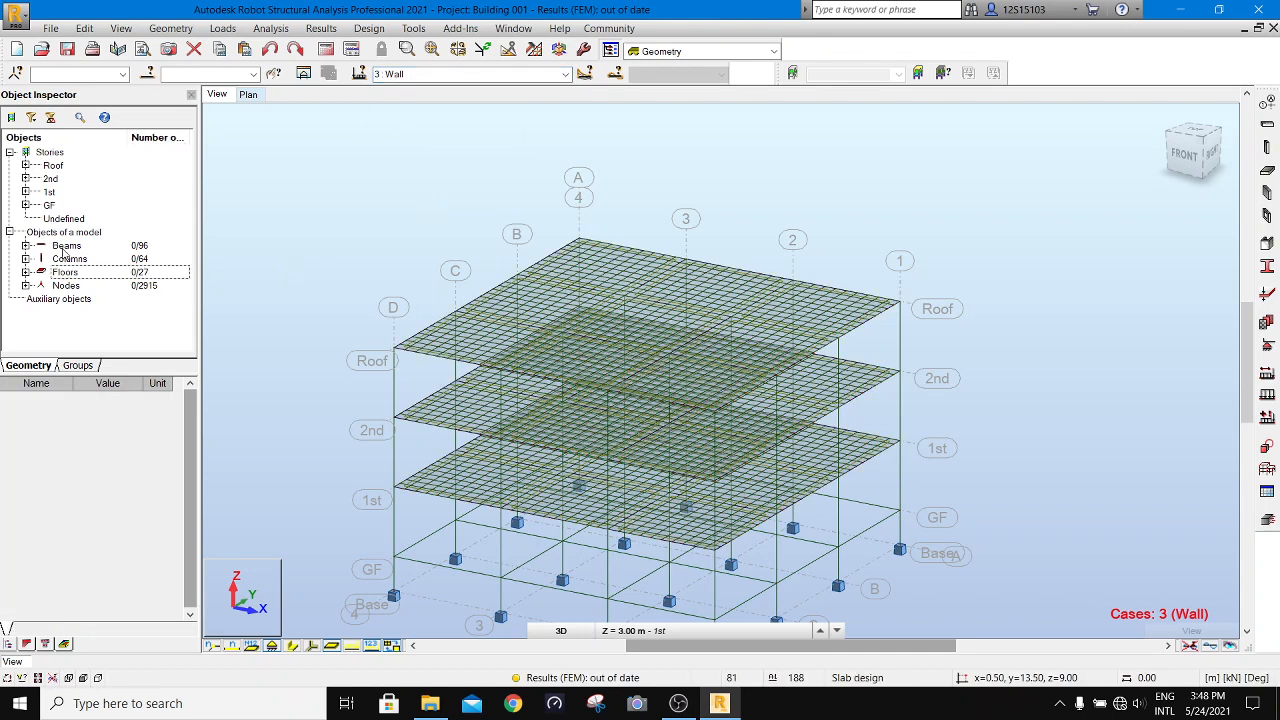
pyautogui.click(66, 245)
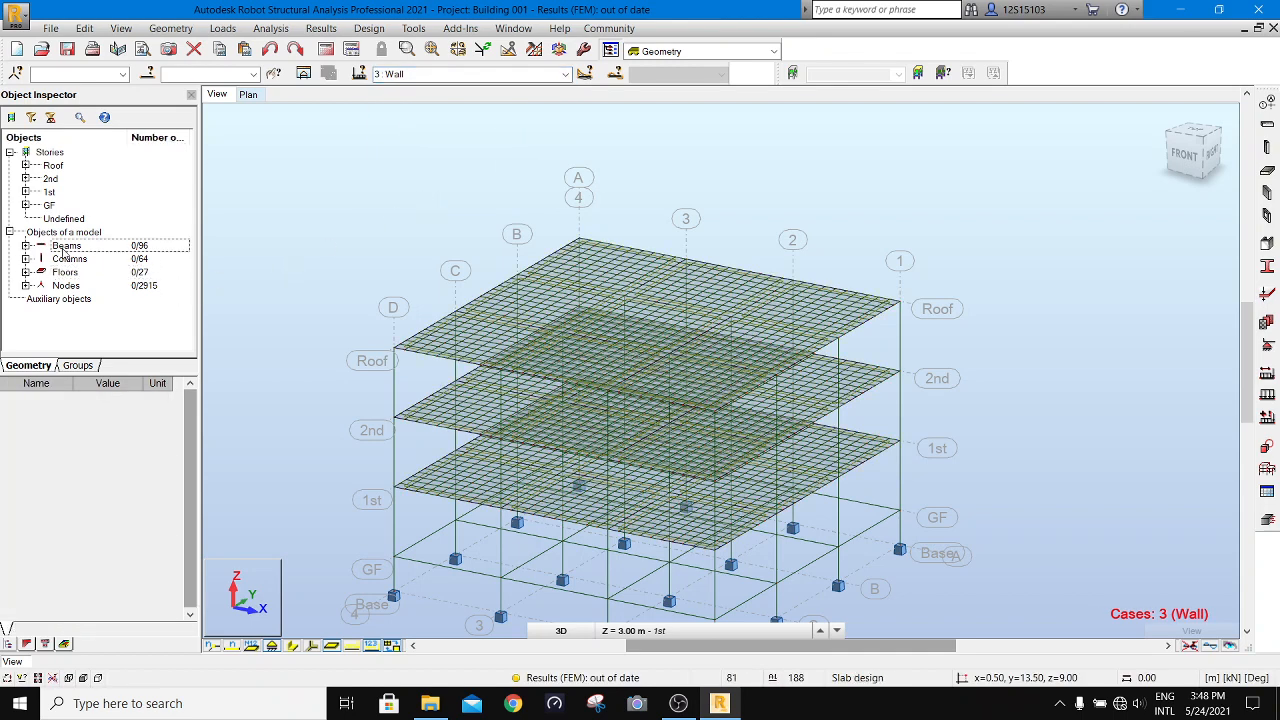
pyautogui.click(313, 646)
pyautogui.click(313, 646)
pyautogui.click(293, 646)
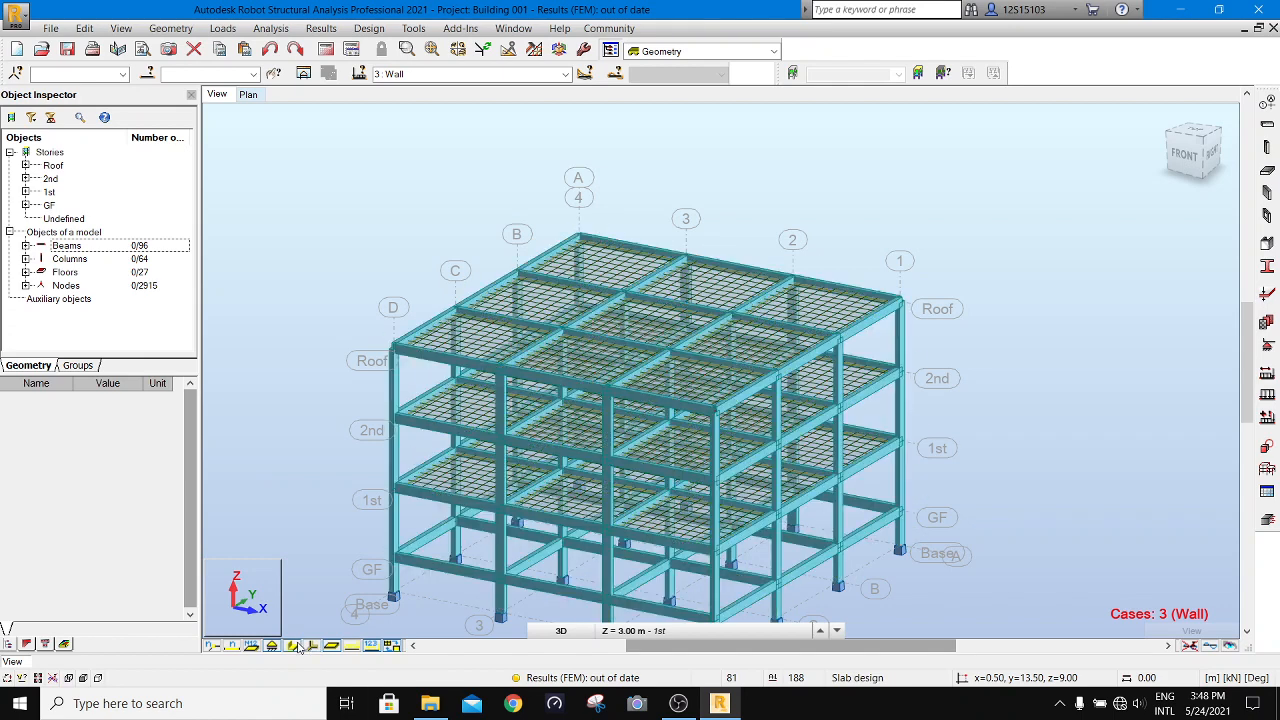
pyautogui.rightClick(75, 251)
pyautogui.click(110, 278)
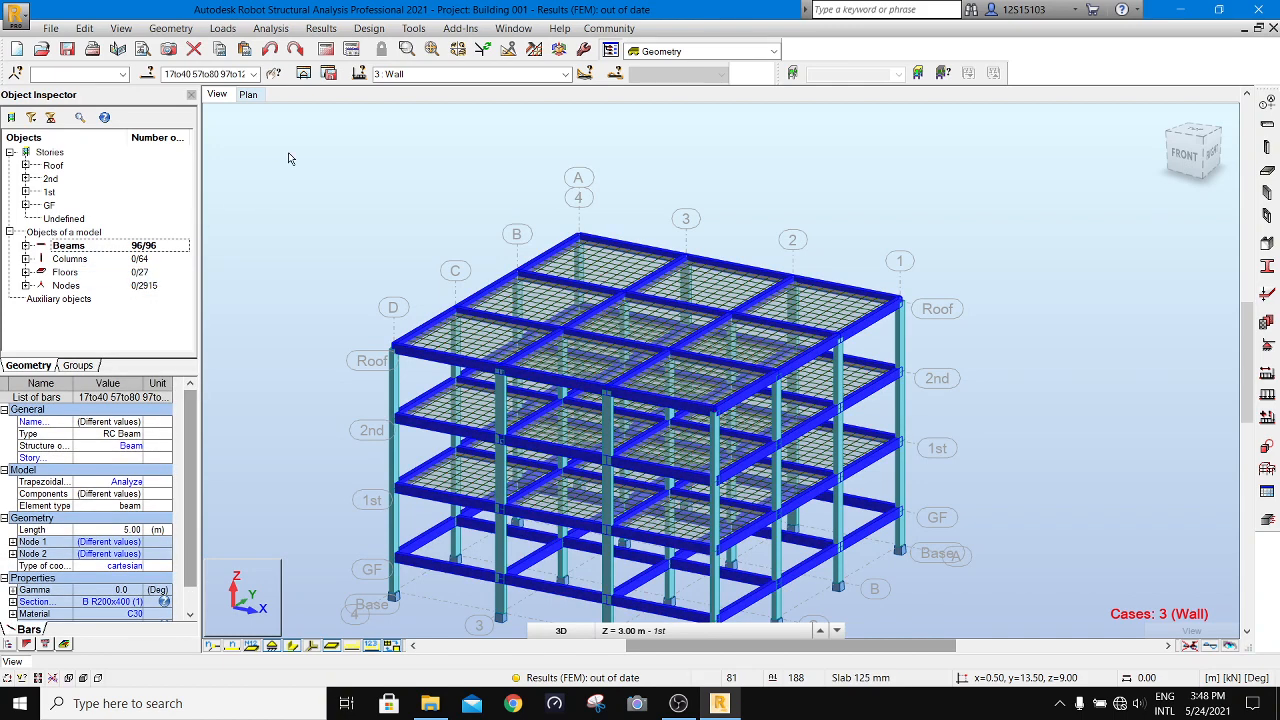
# - Apply a uniform load of -5 kN/m in global Z to all selected beams in the Wall load case
pyautogui.click(223, 28)
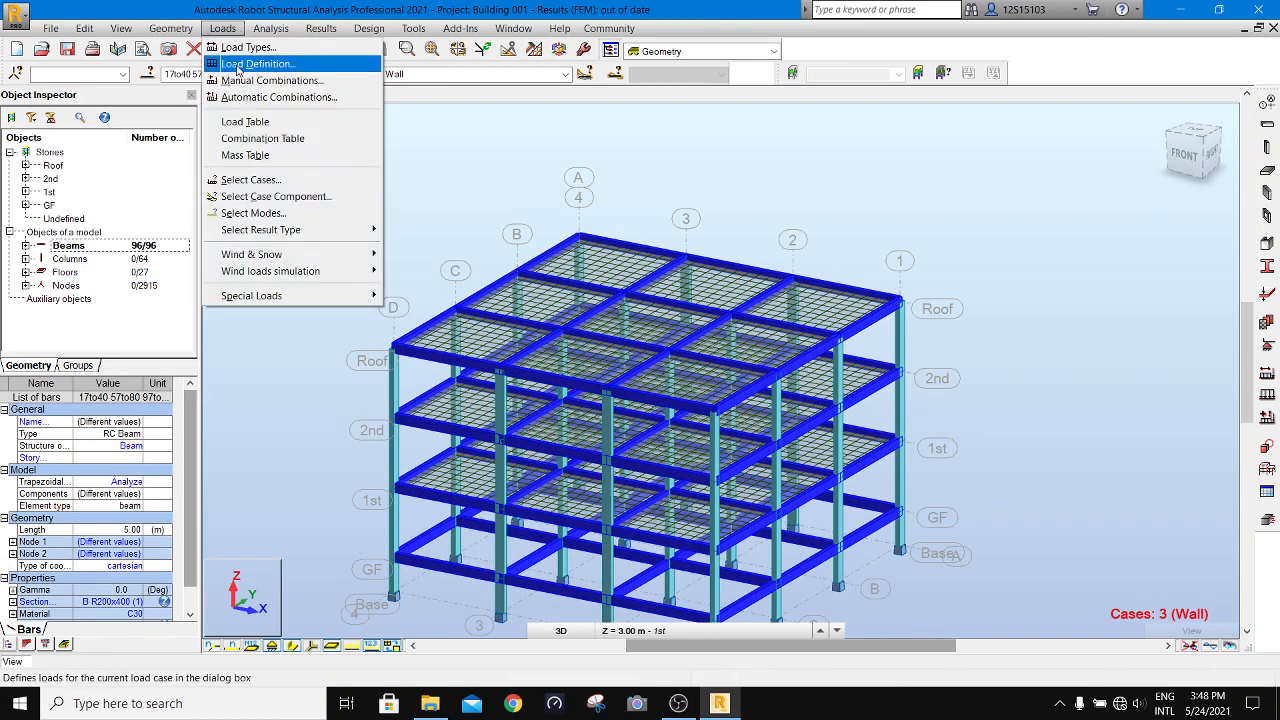
pyautogui.click(241, 64)
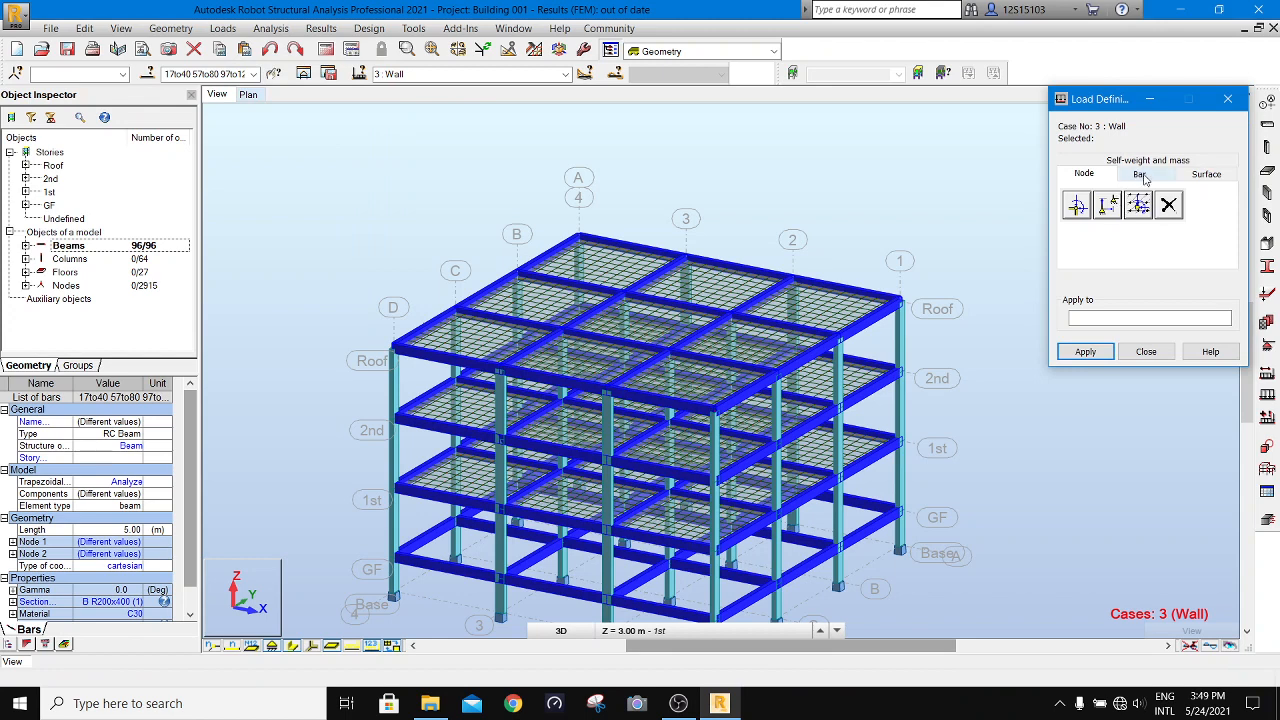
pyautogui.click(1141, 175)
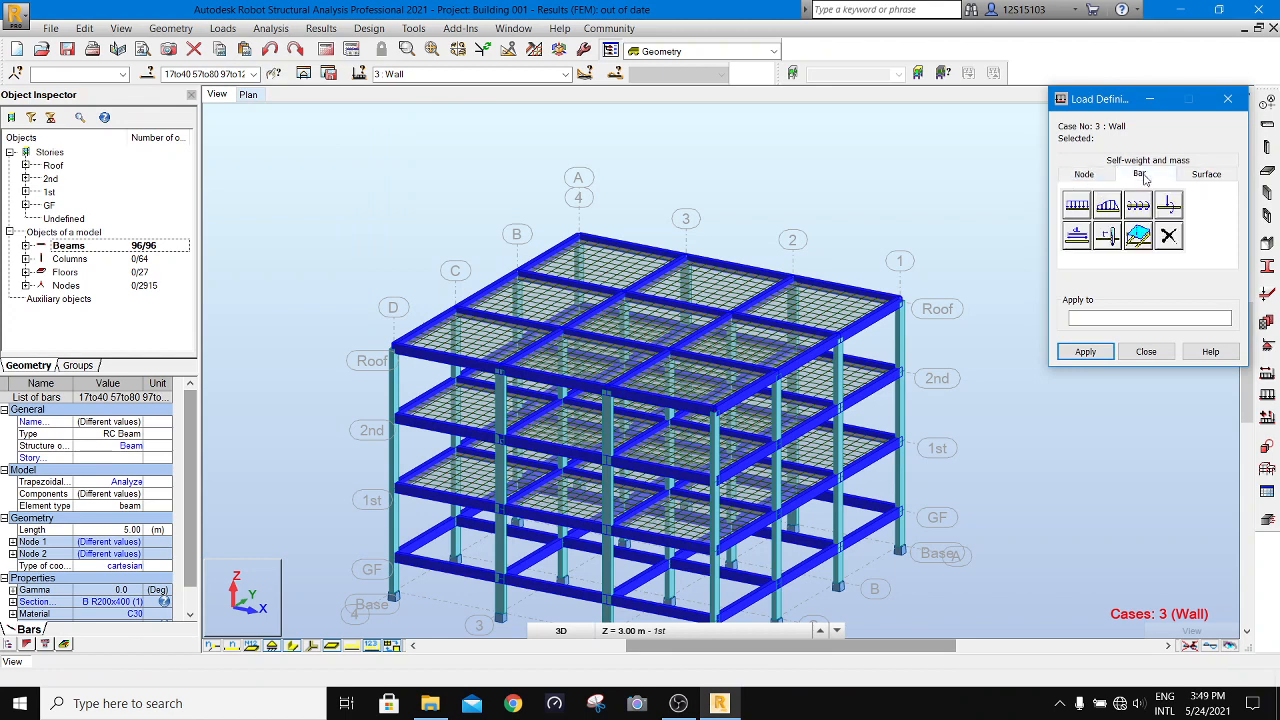
pyautogui.click(1077, 207)
pyautogui.press('Tab')
pyautogui.press('Tab')
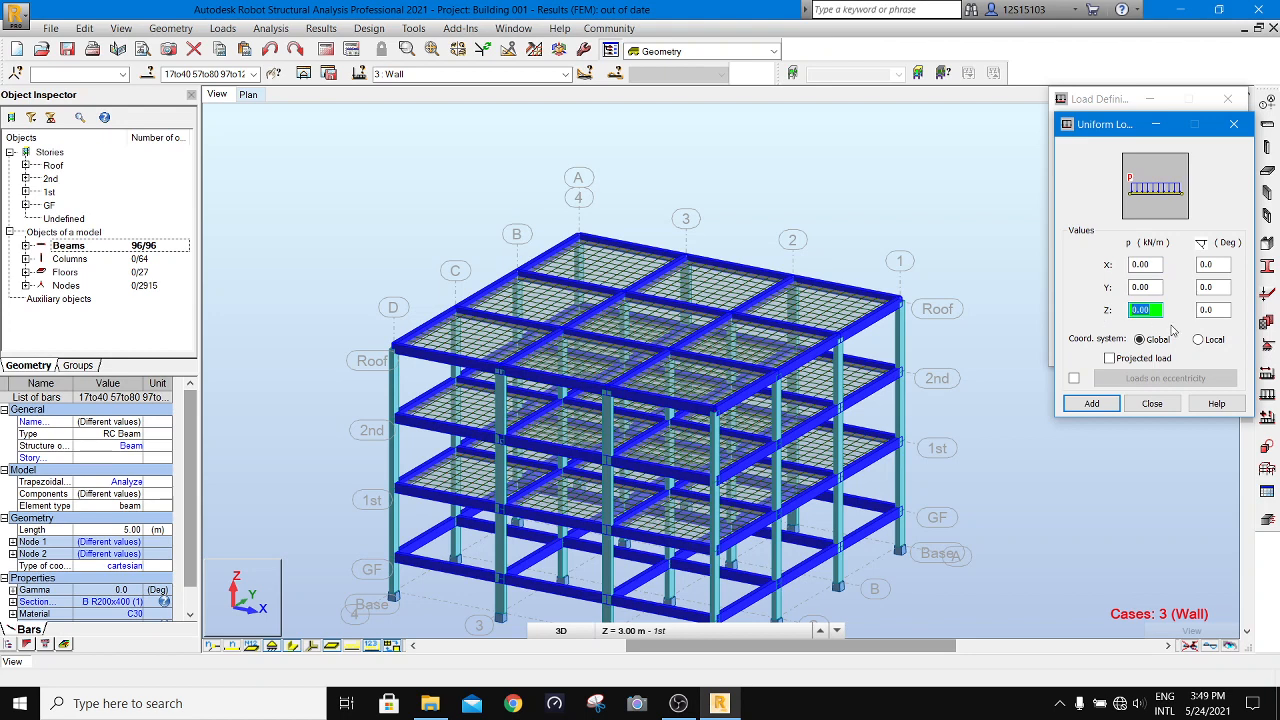
pyautogui.write('-5')
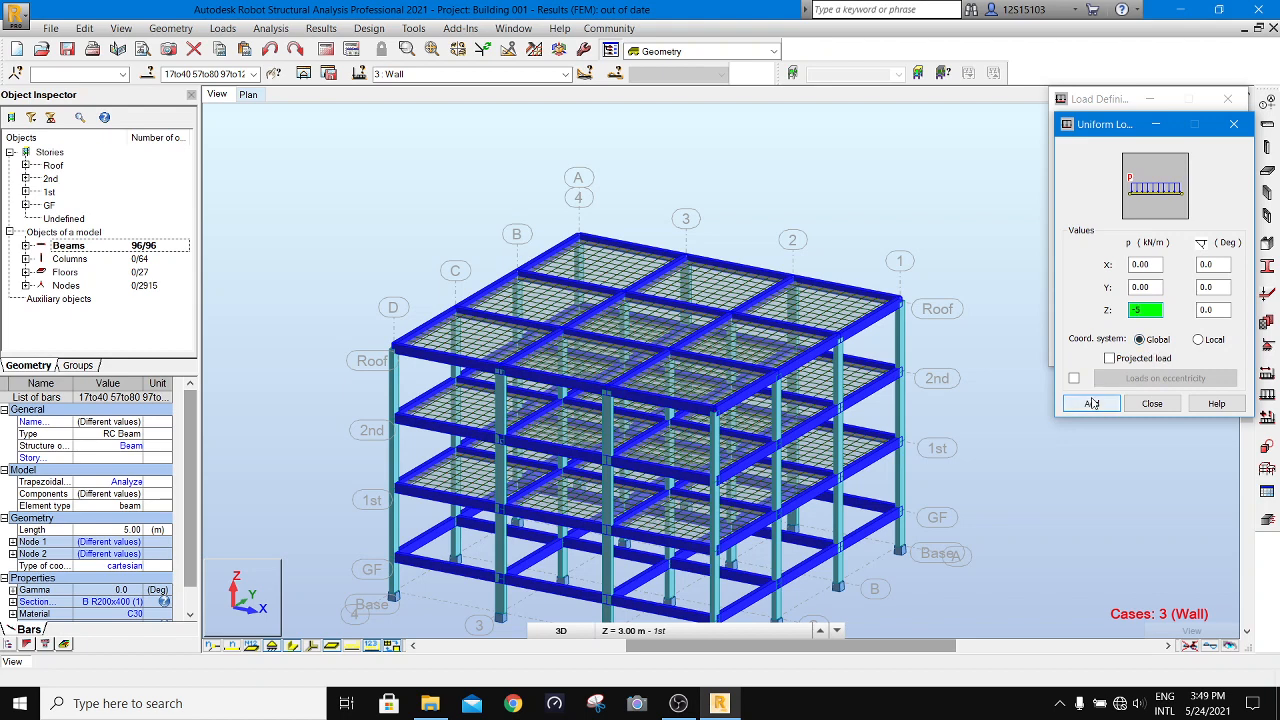
pyautogui.click(1092, 403)
pyautogui.click(1086, 352)
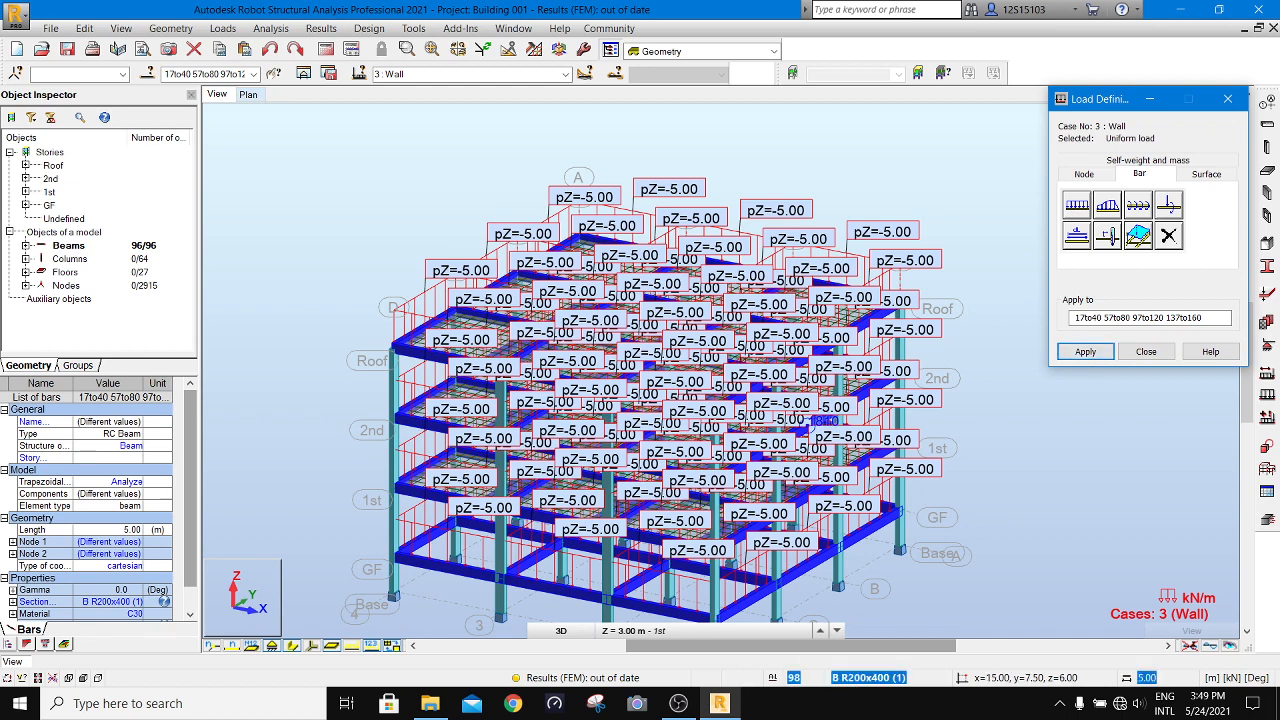
# - Hide the load values on the beams and close the load definition
pyautogui.click(374, 643)
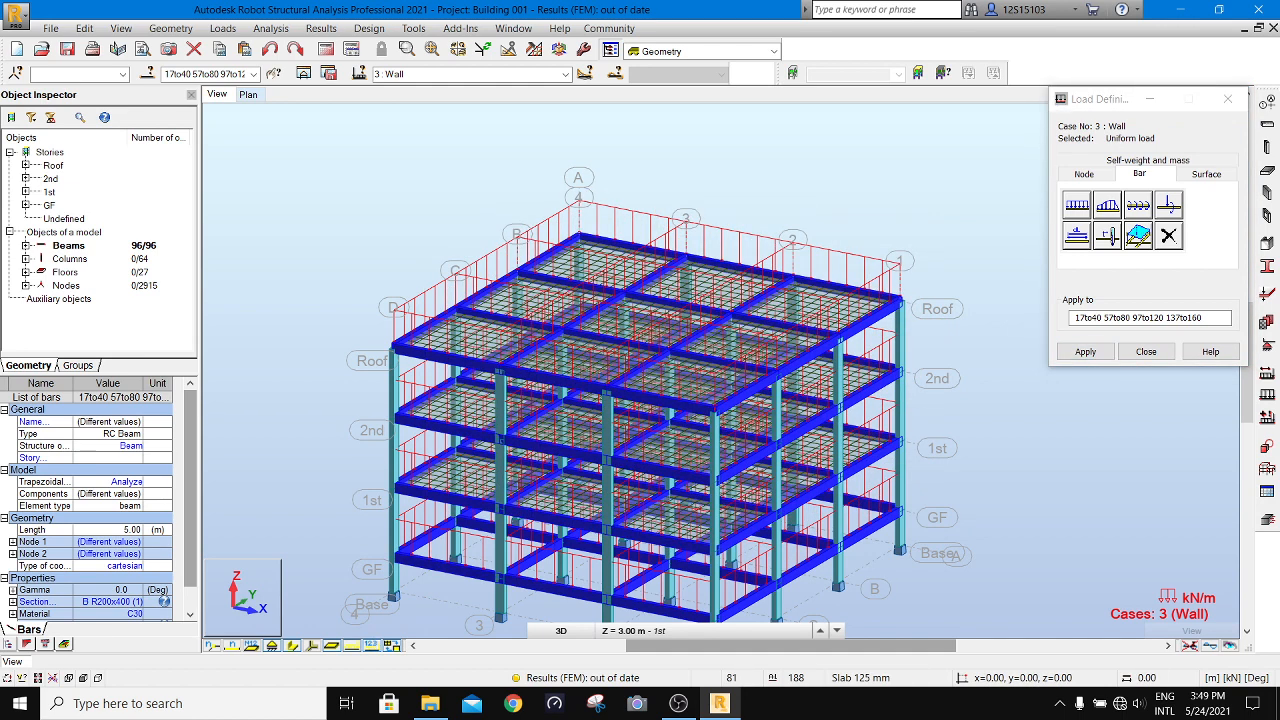
pyautogui.click(1124, 352)
pyautogui.click(1121, 356)
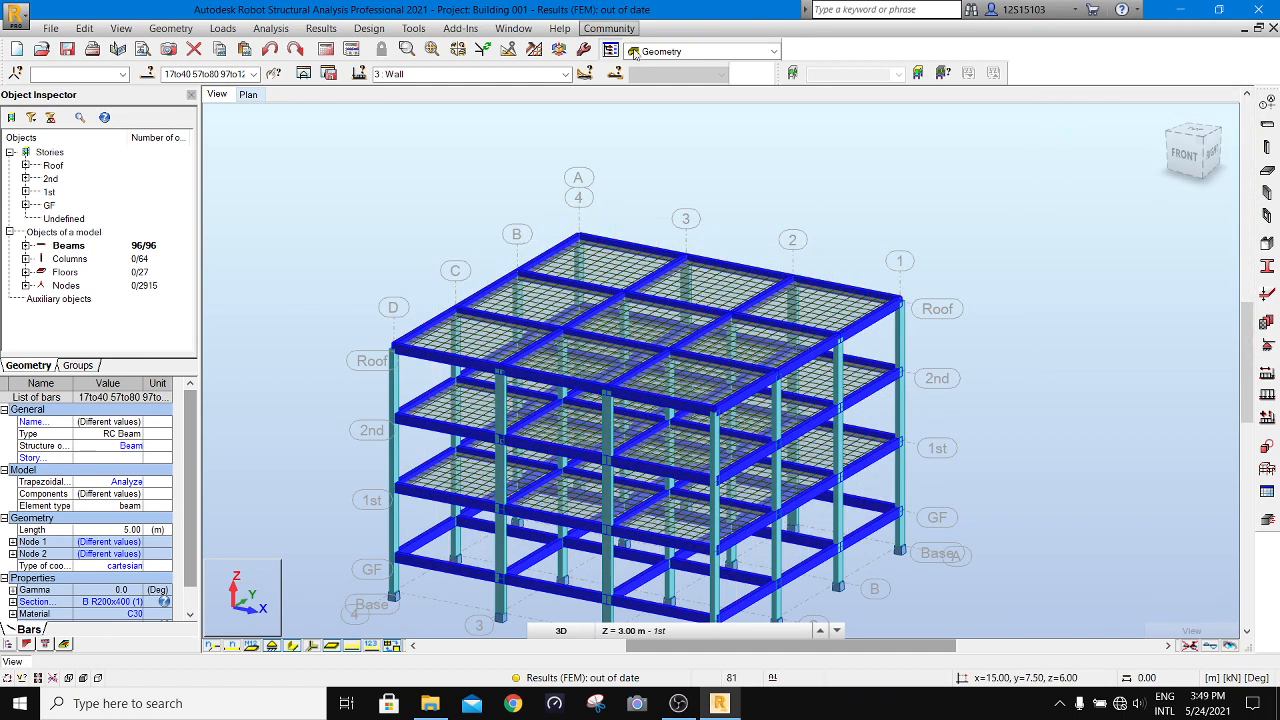
# - Select all floors of the model and open the load definition for them
pyautogui.click(78, 274)
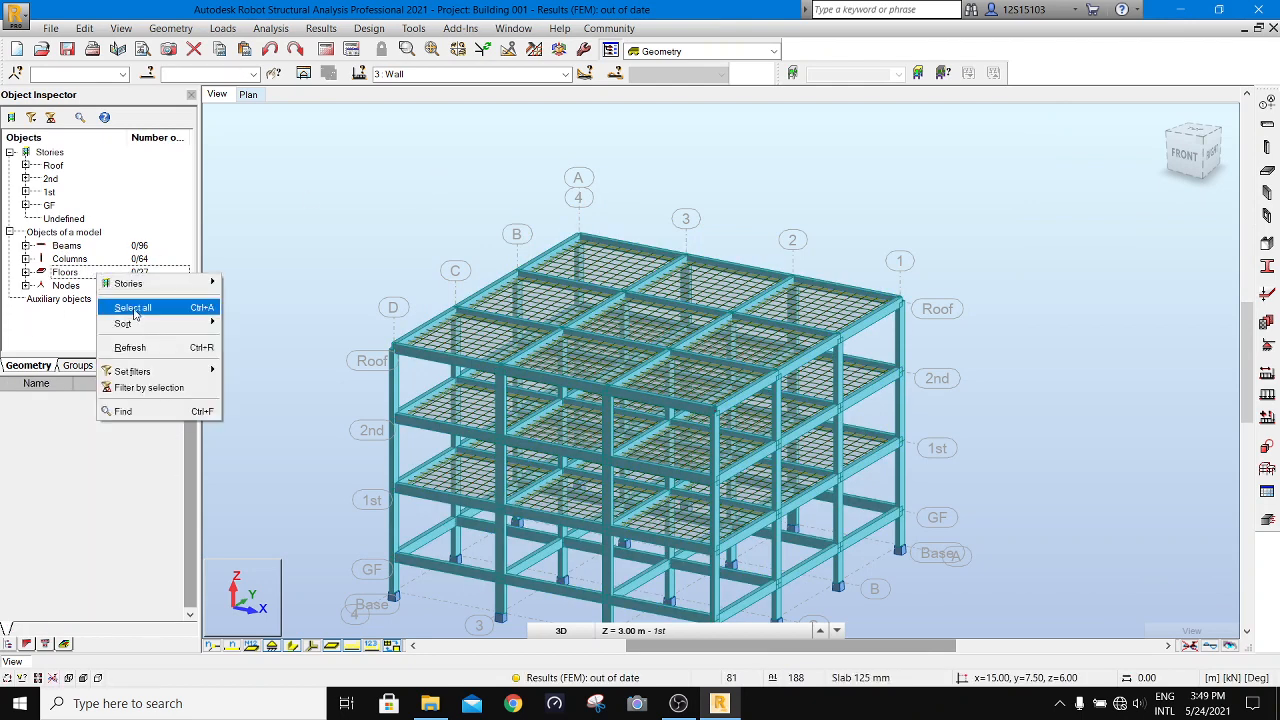
pyautogui.click(134, 308)
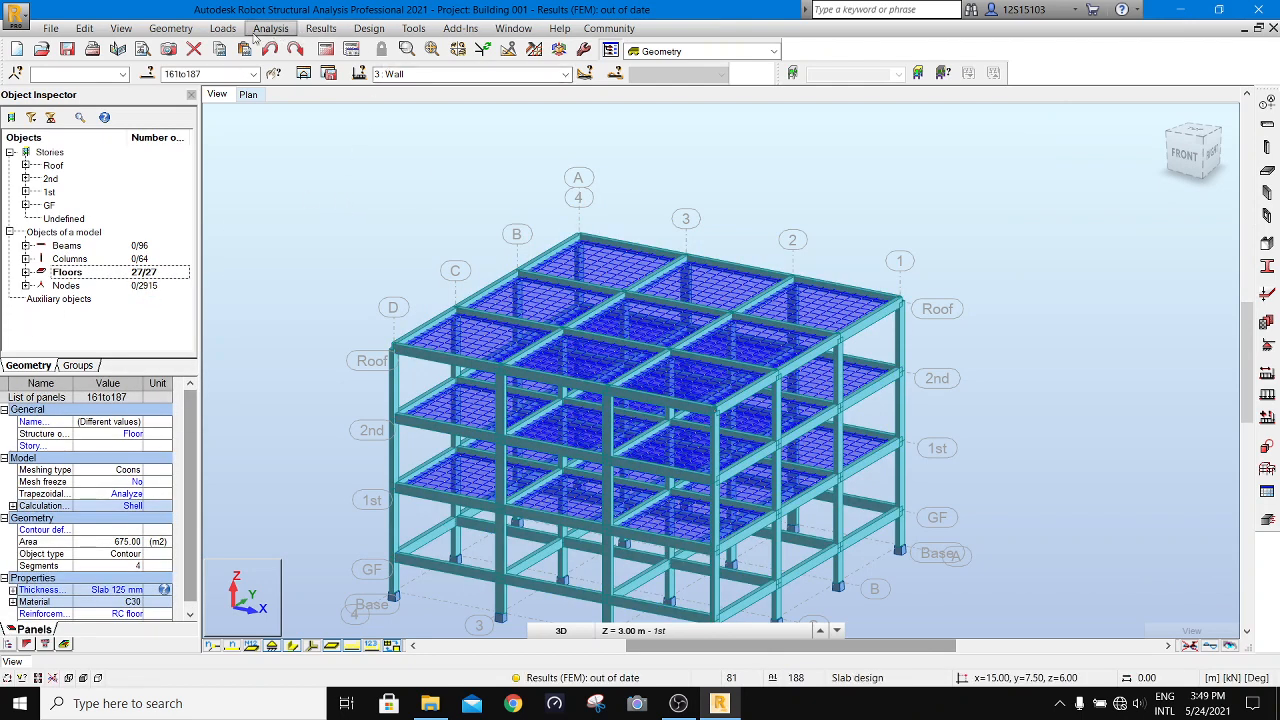
pyautogui.click(222, 28)
pyautogui.click(248, 64)
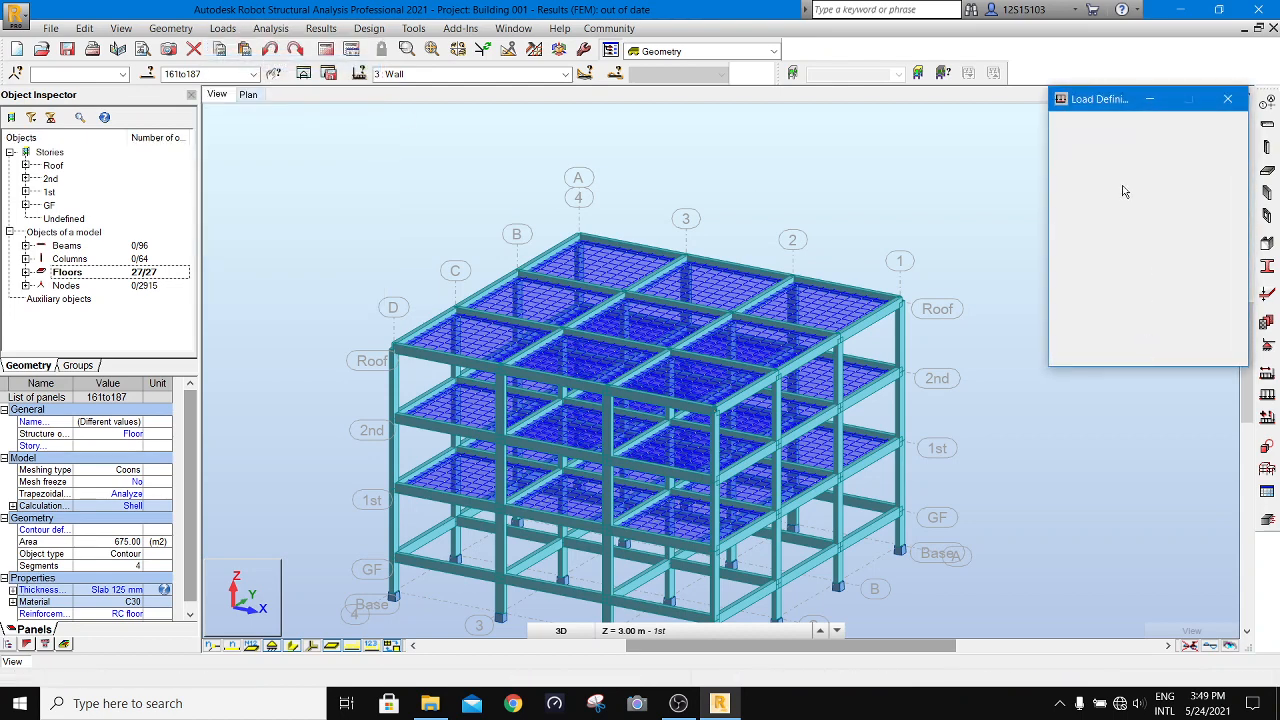
pyautogui.click(1150, 176)
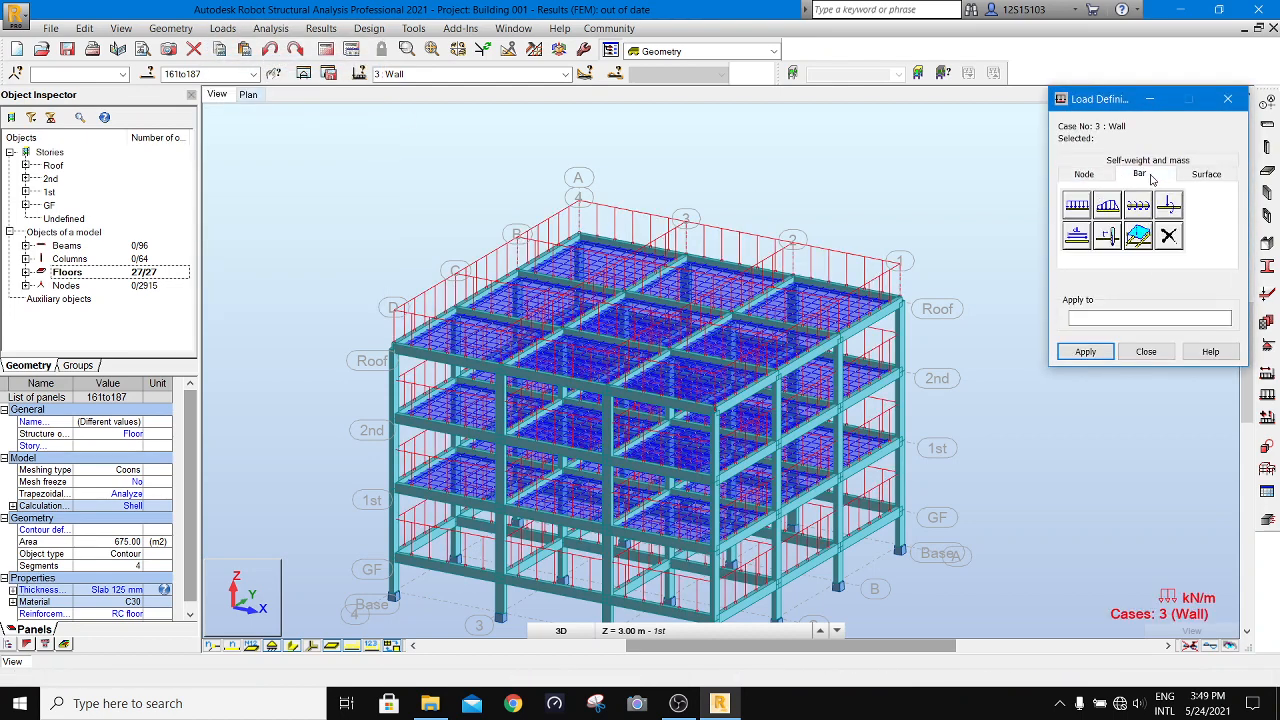
pyautogui.click(1076, 207)
pyautogui.click(1094, 403)
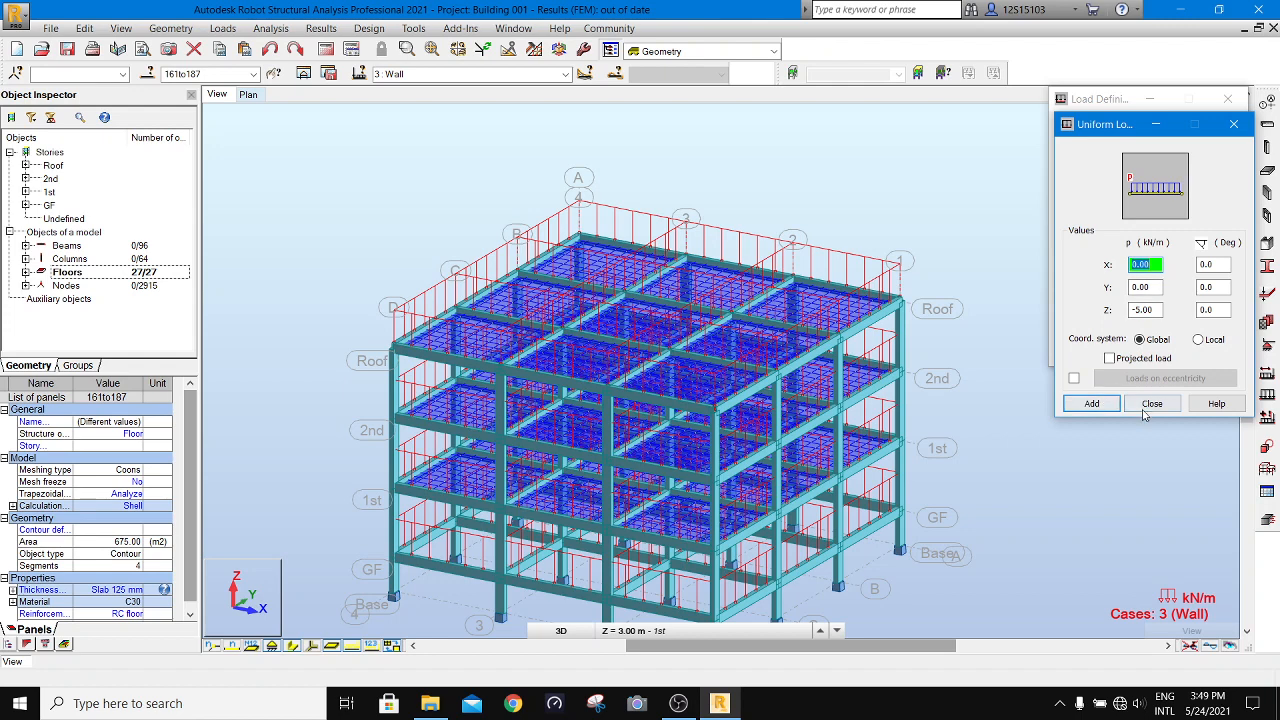
pyautogui.click(1152, 404)
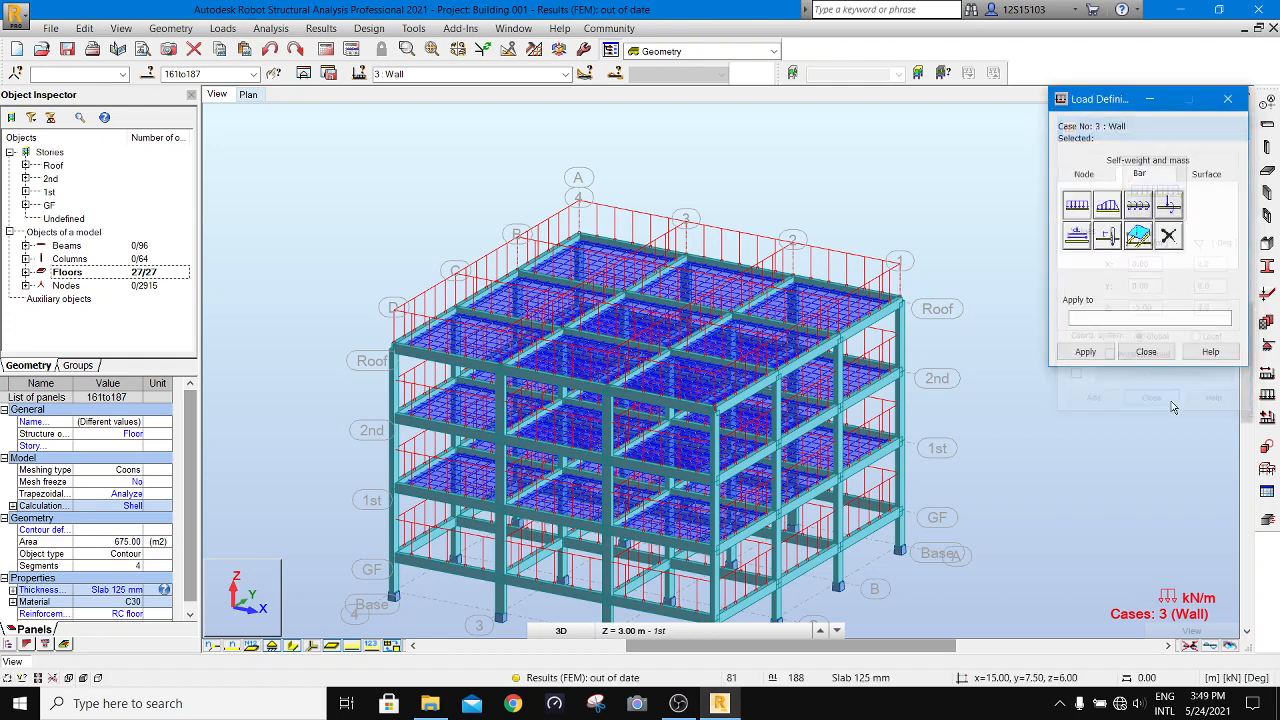
# - Make case 4 live current, try to apply a uniform bar load to the selected floors, and close the load definition
pyautogui.click(560, 74)
pyautogui.click(535, 121)
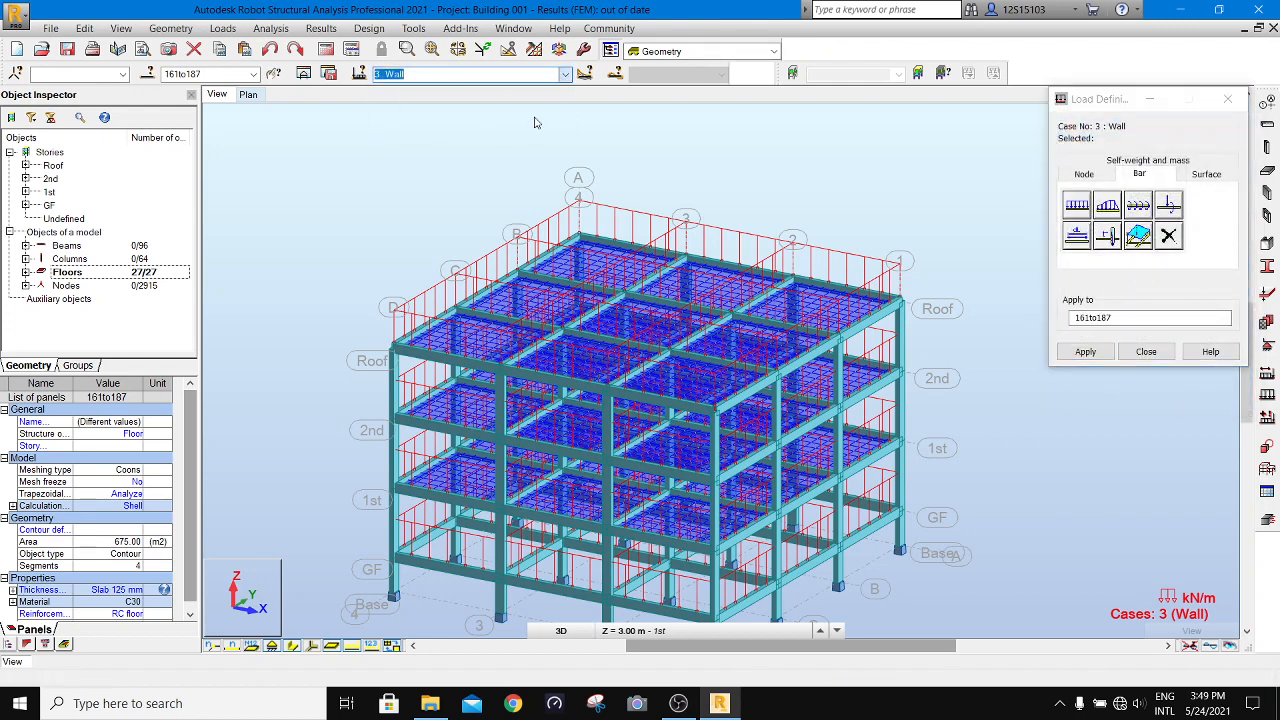
pyautogui.click(1077, 208)
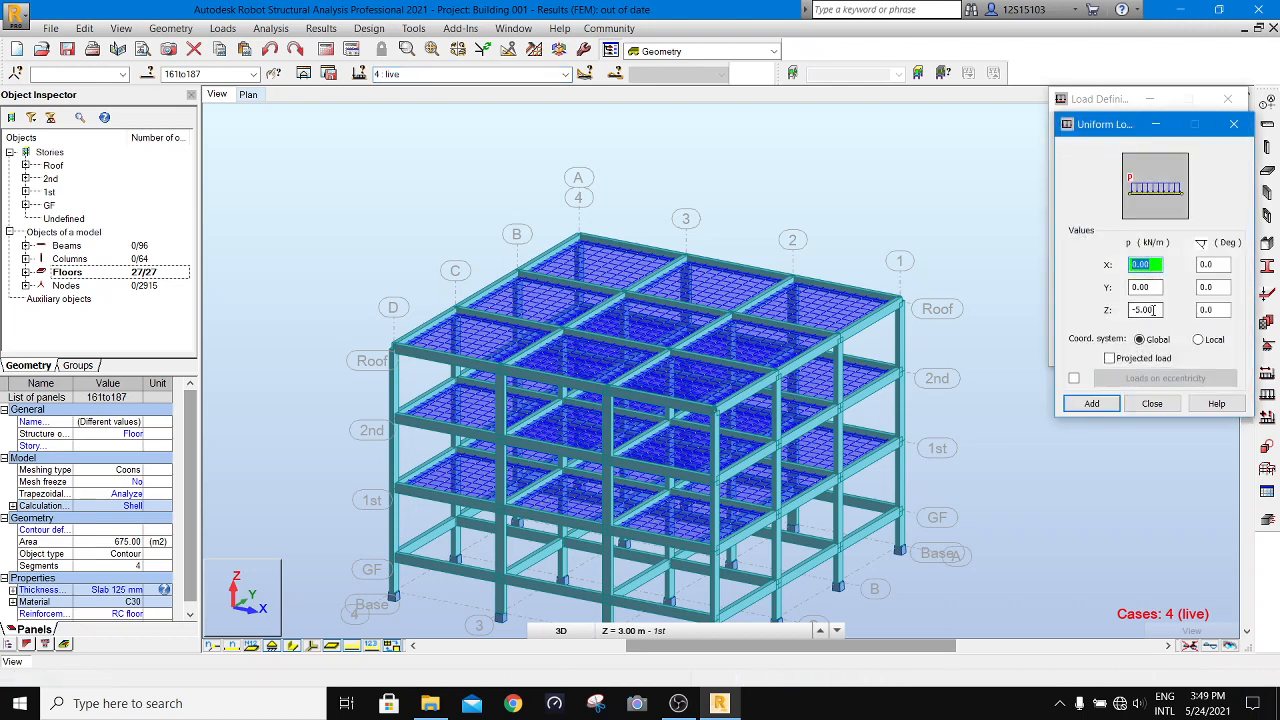
pyautogui.doubleClick(1145, 311)
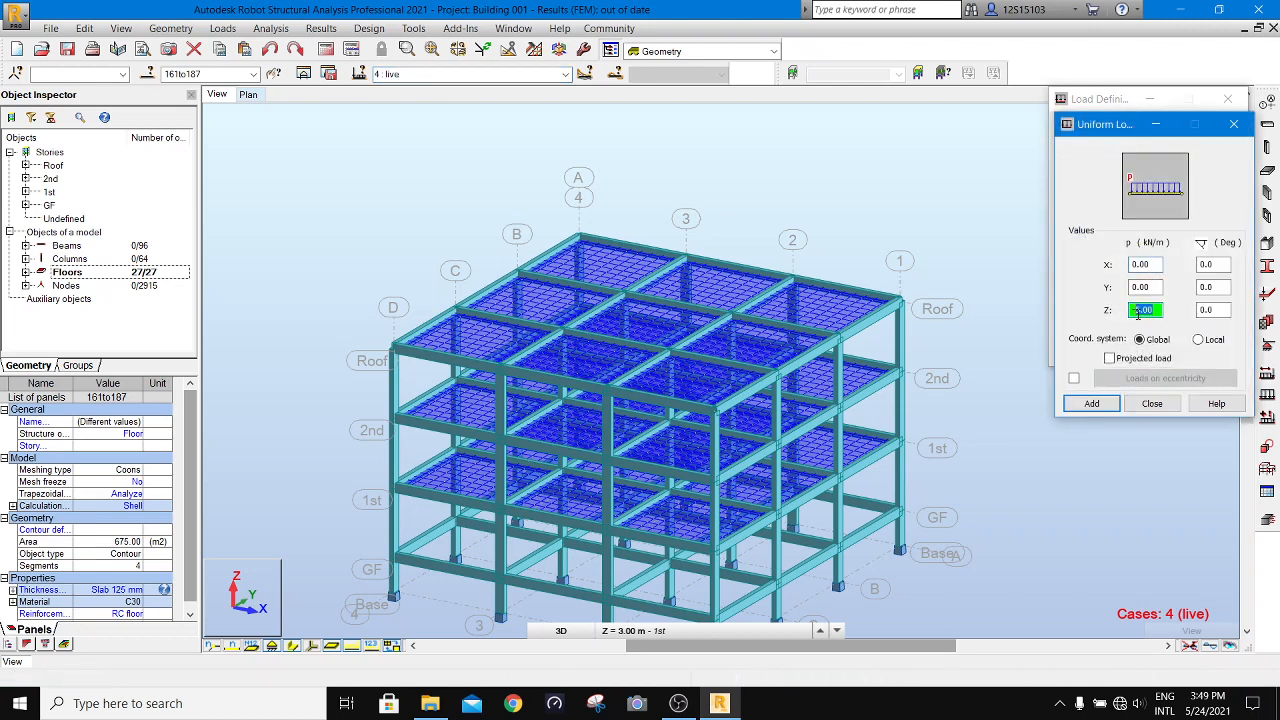
pyautogui.click(1091, 403)
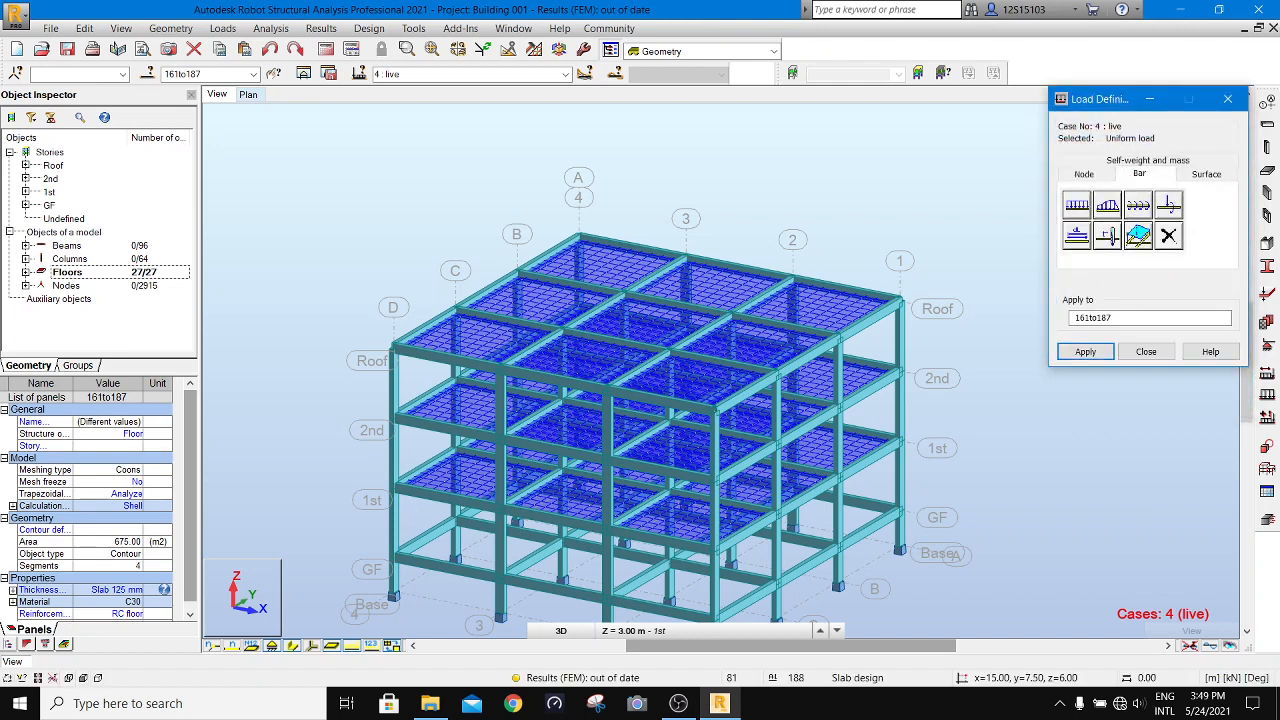
pyautogui.click(1086, 354)
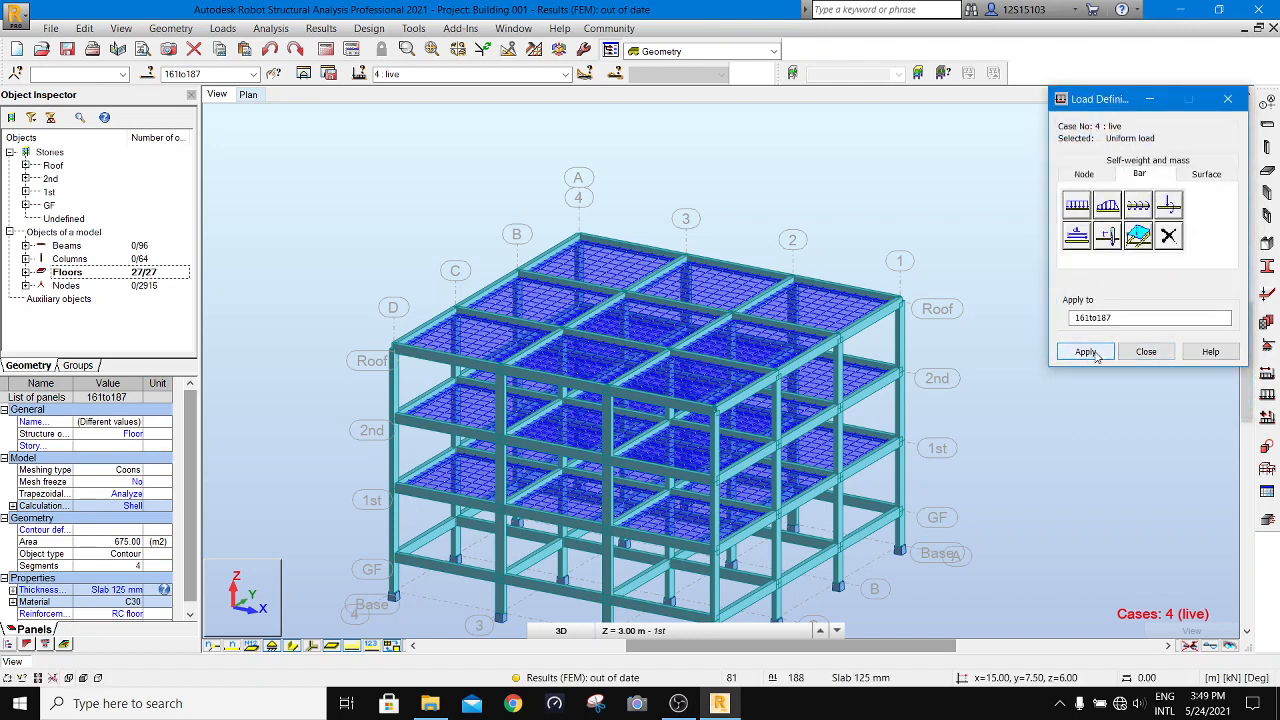
pyautogui.click(1146, 354)
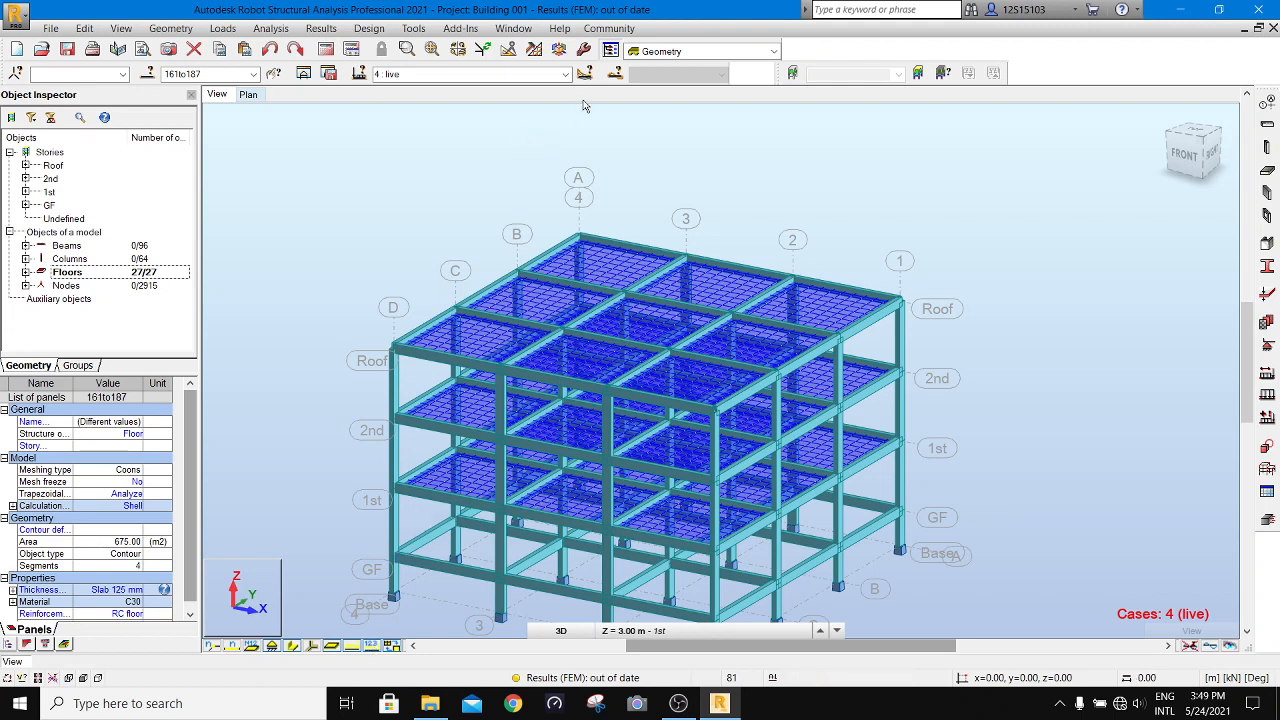
pyautogui.click(678, 706)
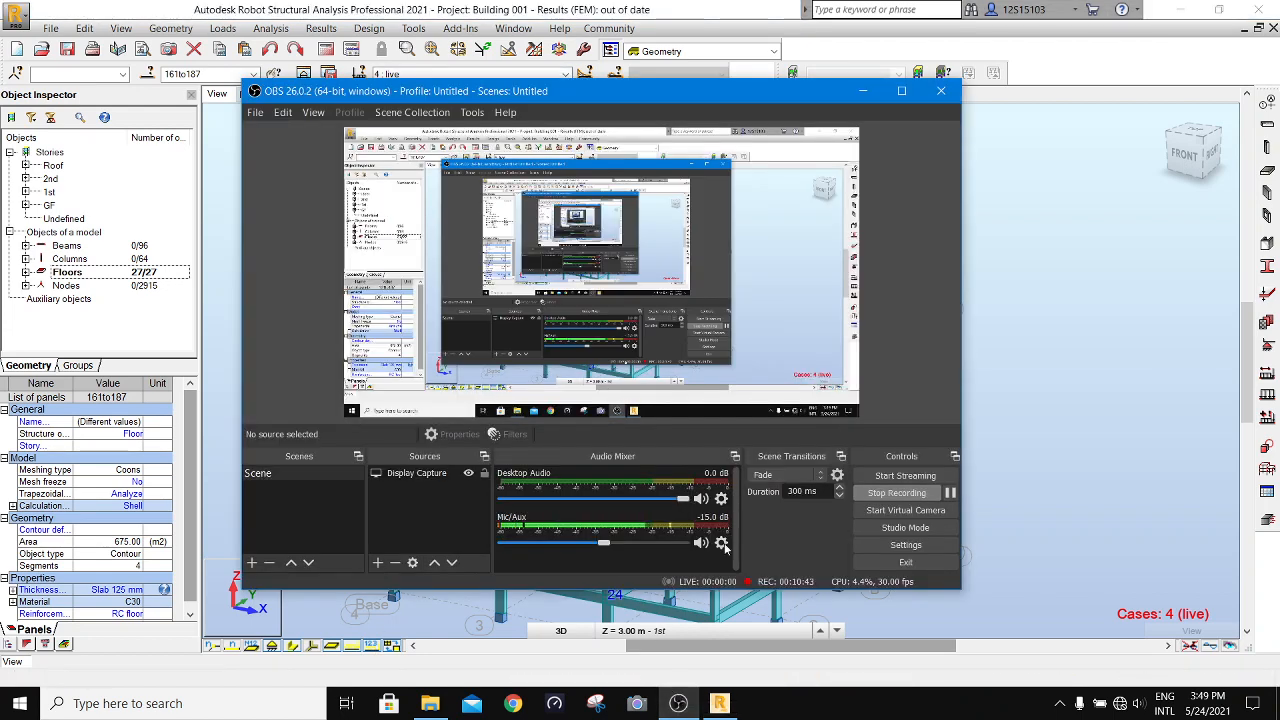
pyautogui.click(950, 493)
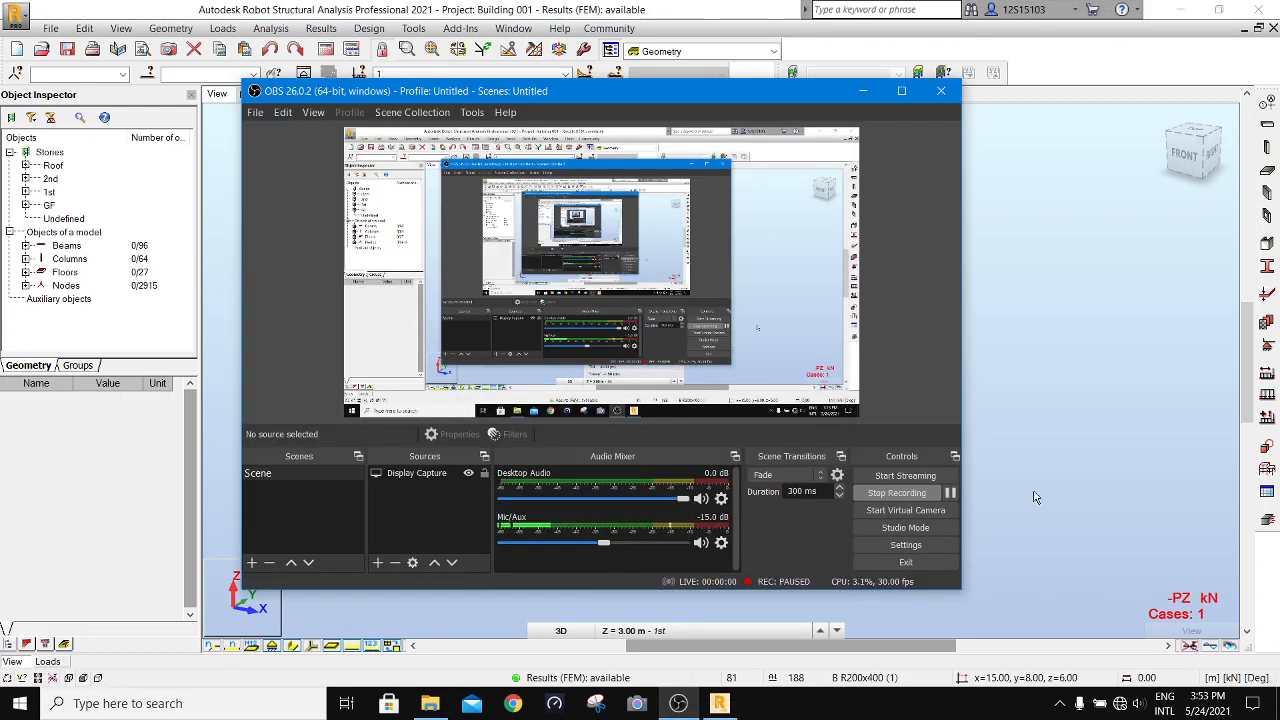
pyautogui.click(1036, 497)
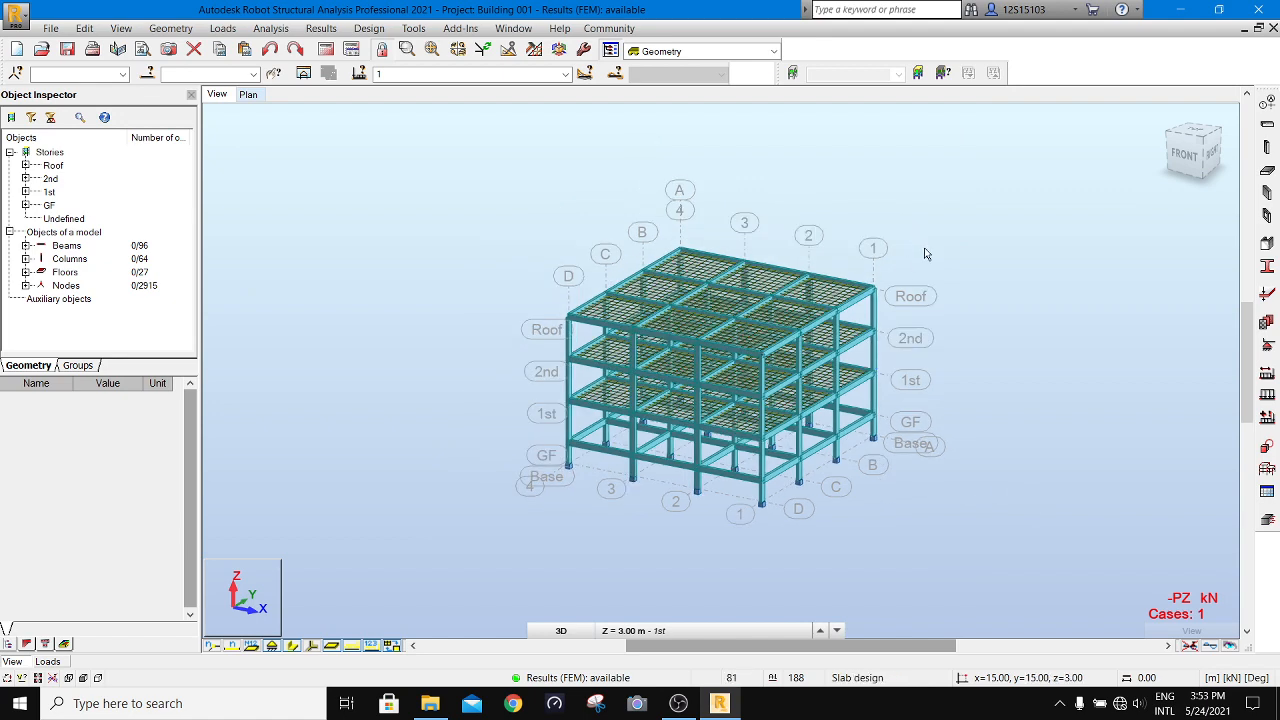
# - Create a manual load combination with number 5, type ULS and name COMB1
pyautogui.scroll(1, 930, 285)
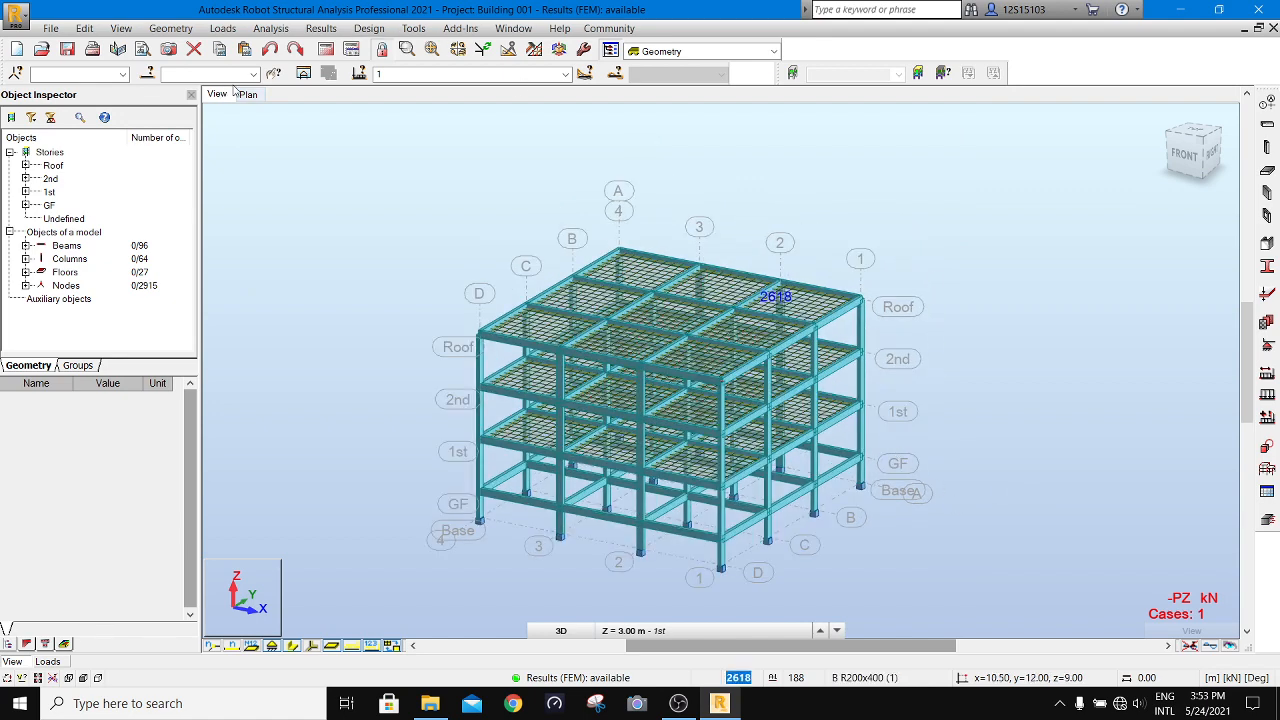
pyautogui.click(223, 29)
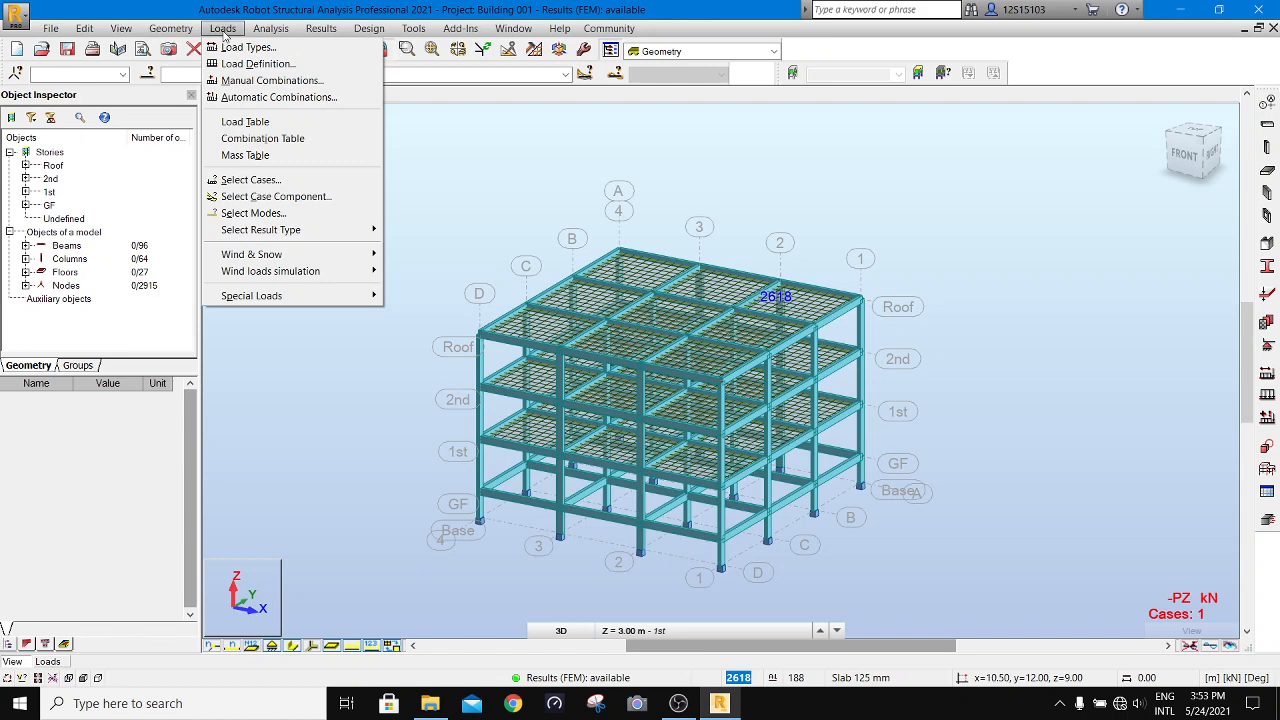
pyautogui.click(285, 80)
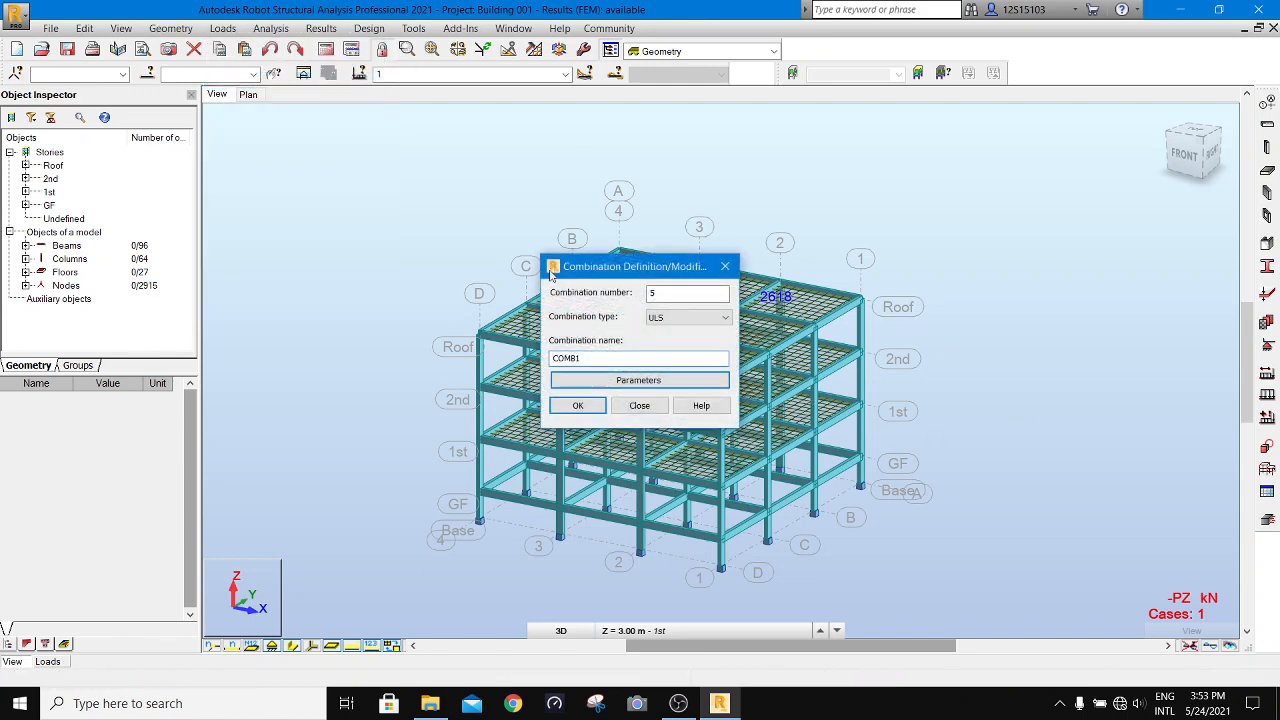
pyautogui.click(680, 318)
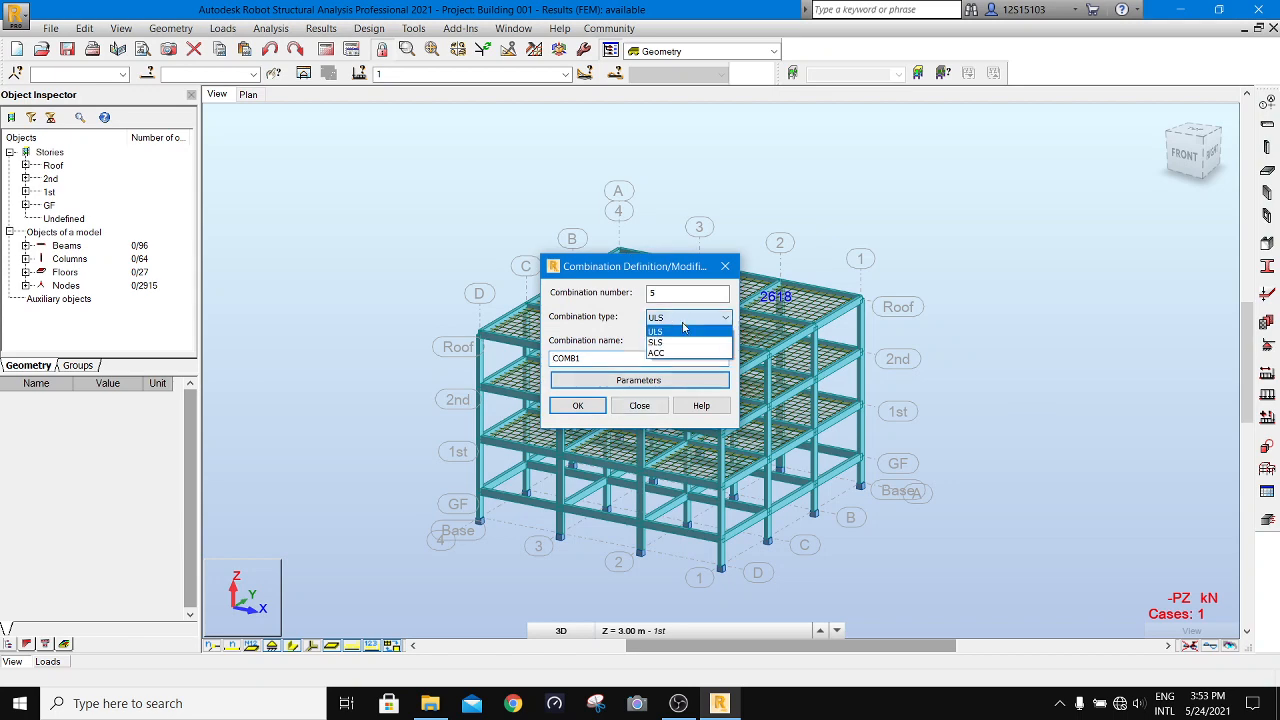
pyautogui.click(680, 330)
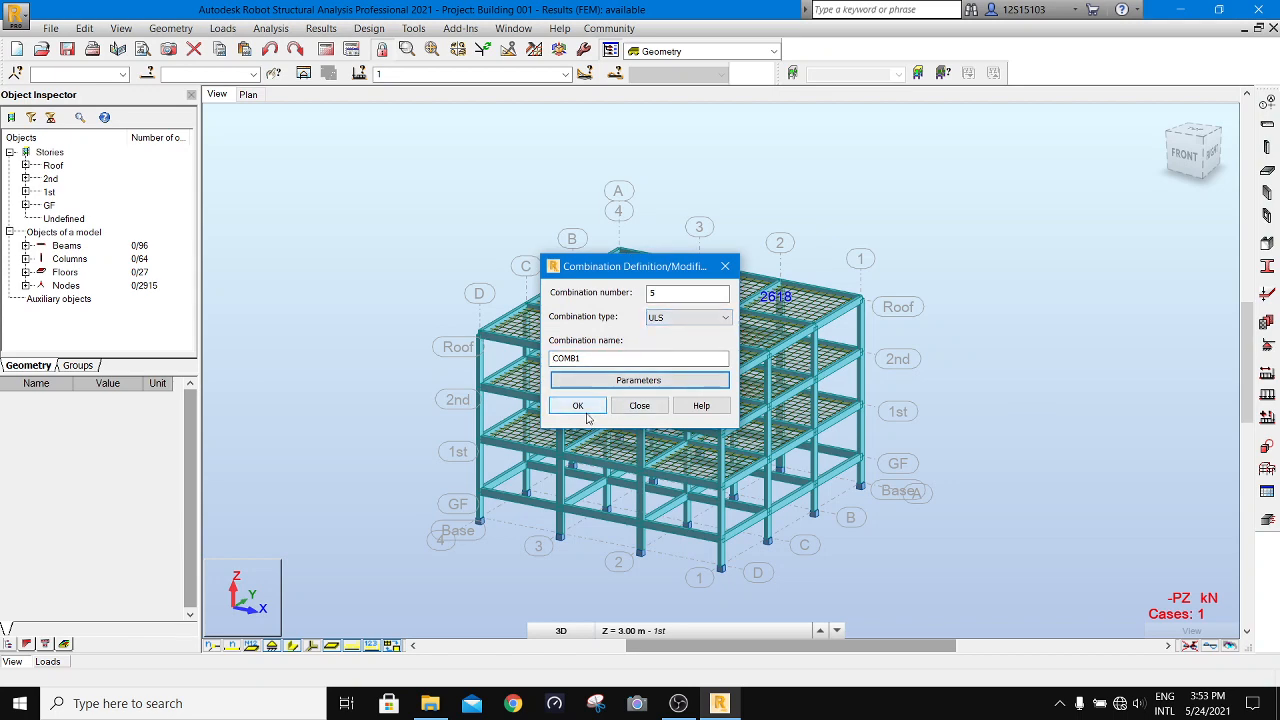
pyautogui.click(577, 405)
pyautogui.click(700, 396)
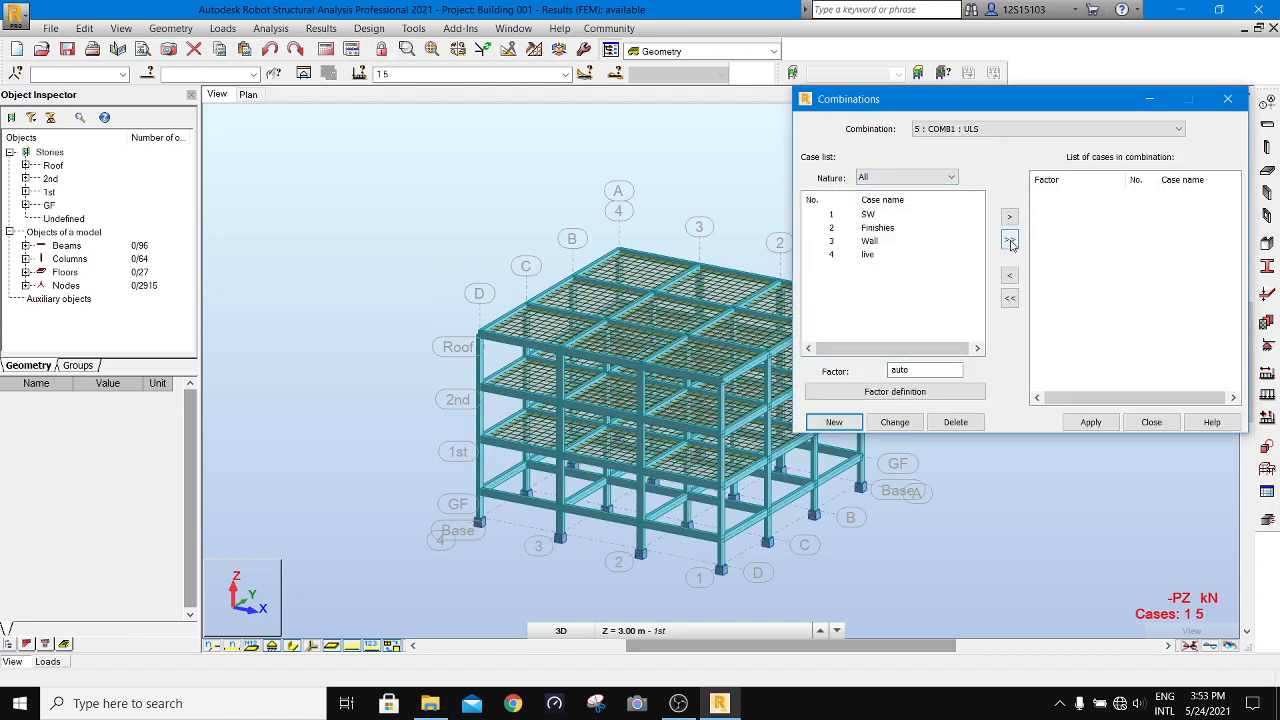
# - Check the factor for dead cases, add all load cases to COMB1 with automatic factors, and apply and close the combination
pyautogui.click(940, 182)
pyautogui.click(937, 202)
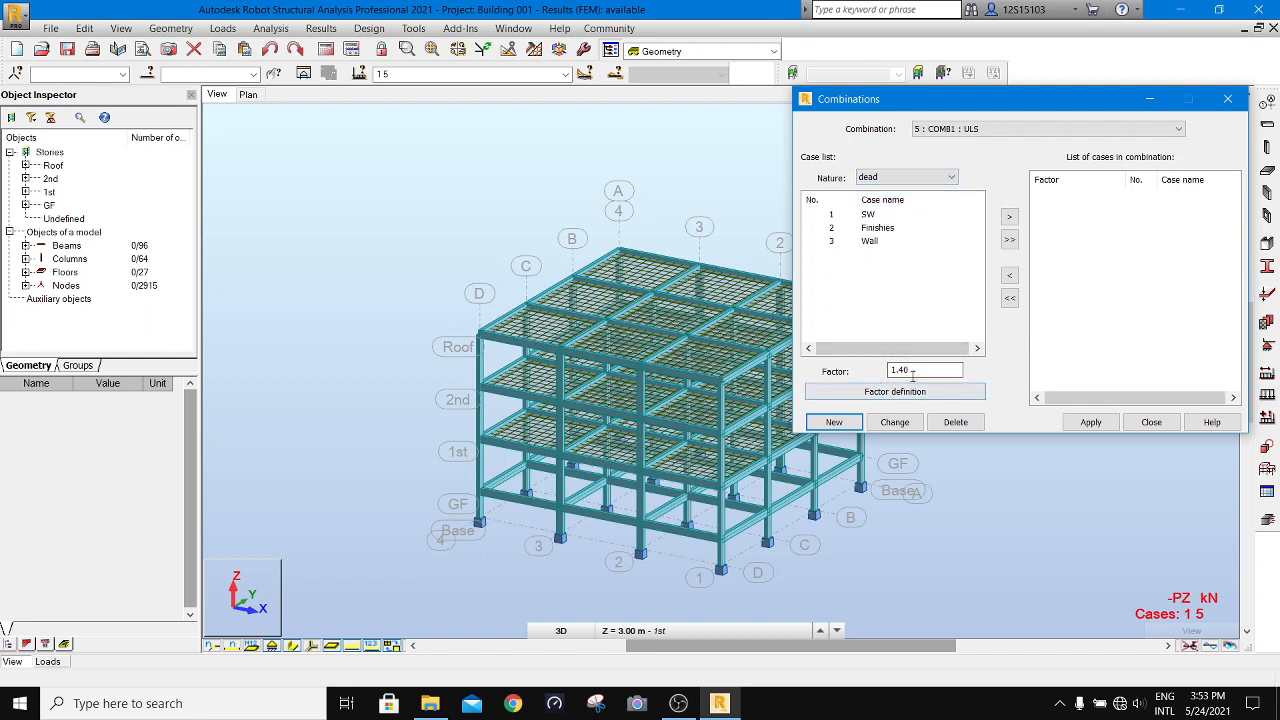
pyautogui.click(940, 177)
pyautogui.click(905, 190)
pyautogui.click(1009, 240)
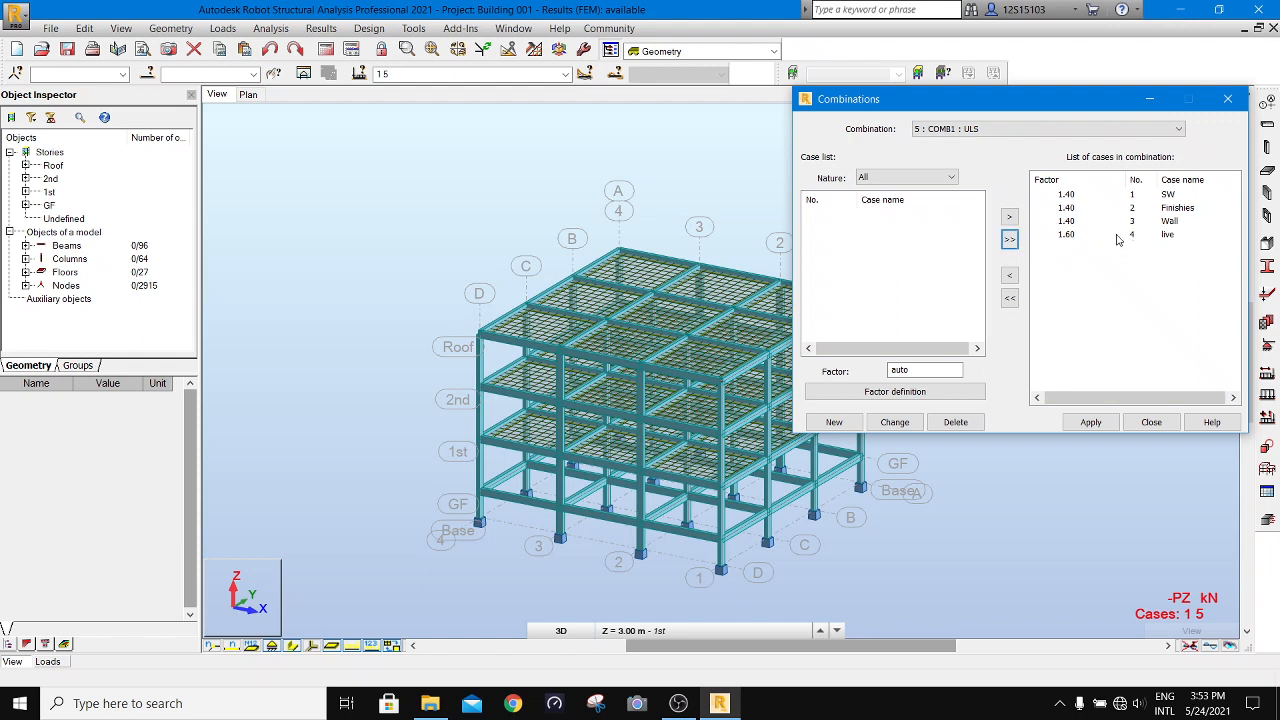
pyautogui.click(1091, 422)
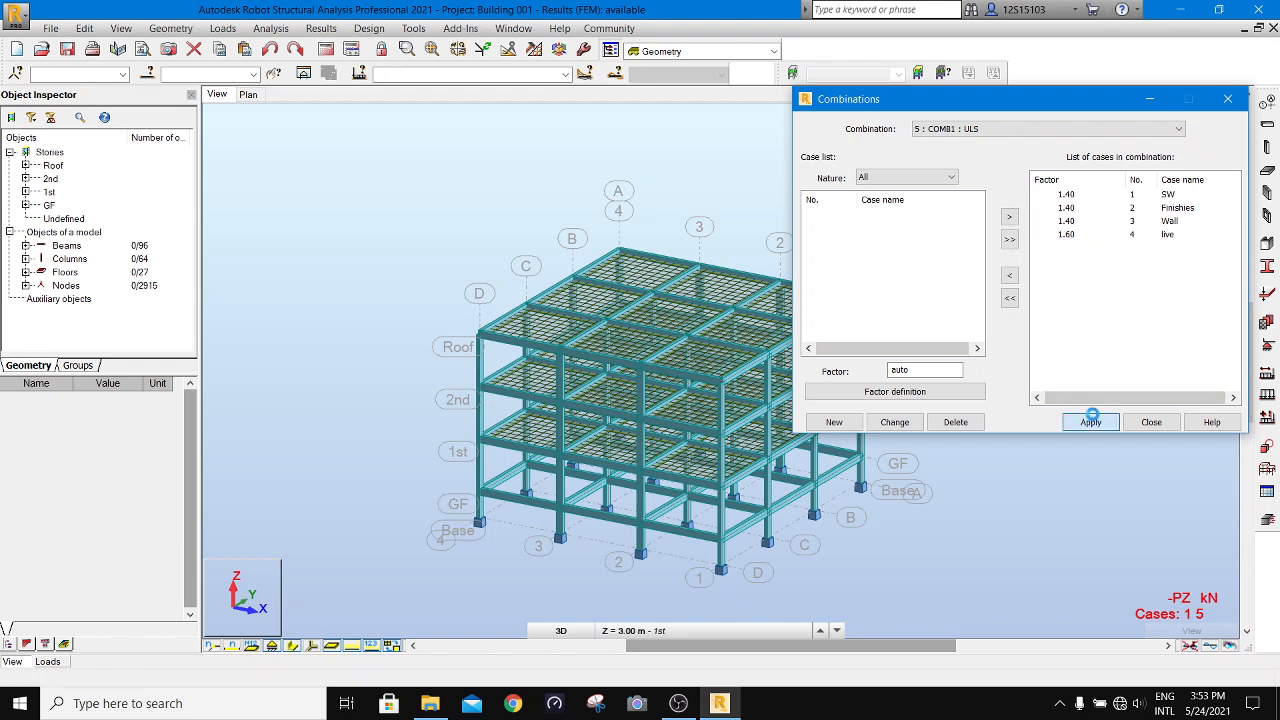
pyautogui.click(1152, 422)
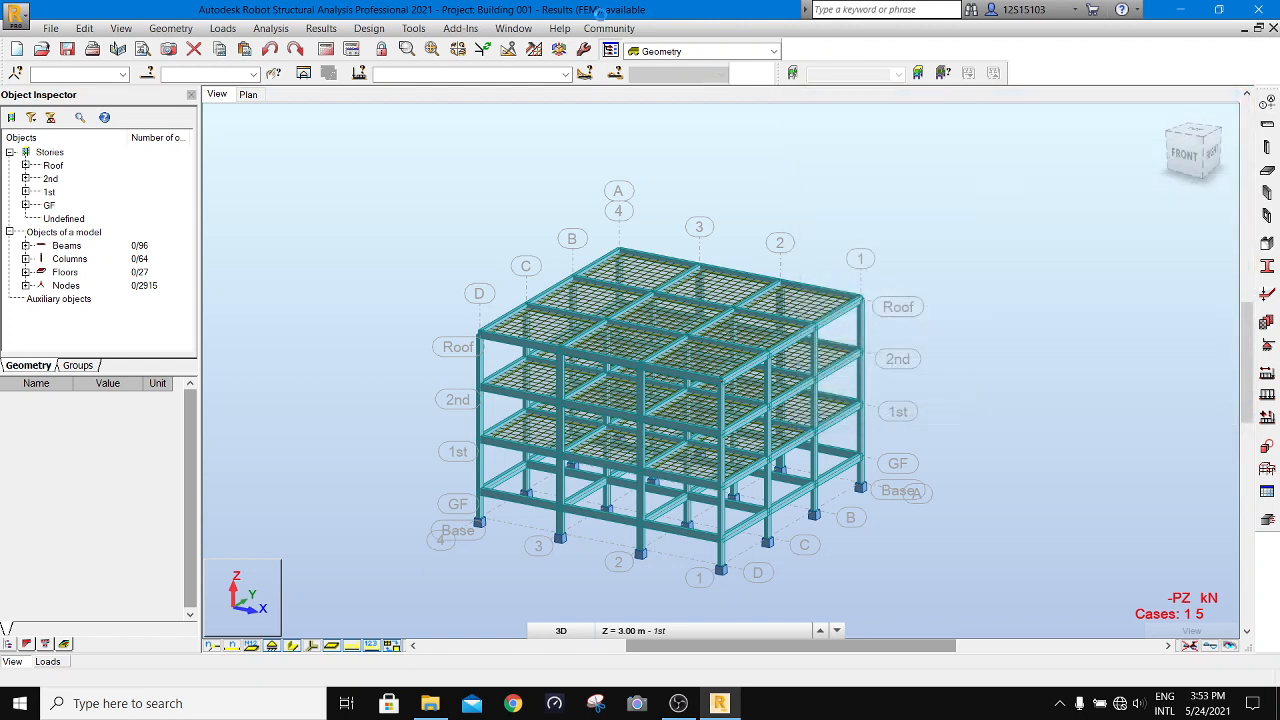
# - Make combination 5 COMB1 the current case and hide its load symbols
pyautogui.click(565, 74)
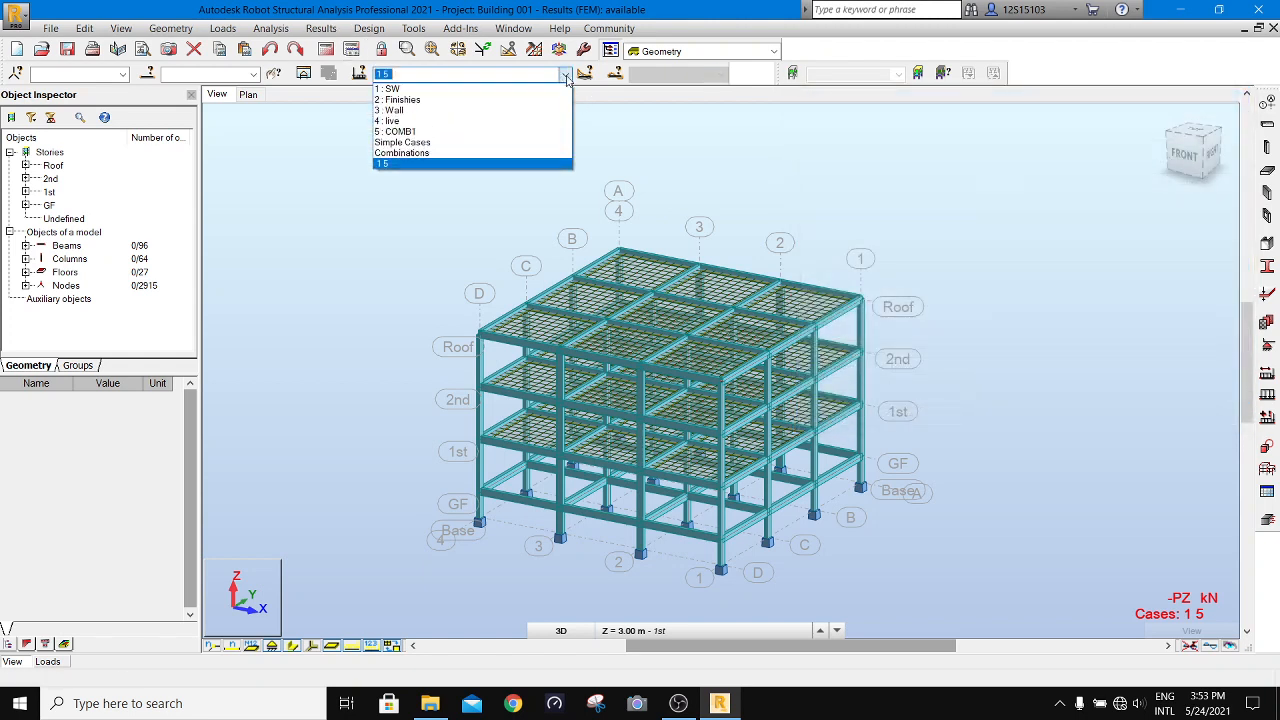
pyautogui.click(490, 132)
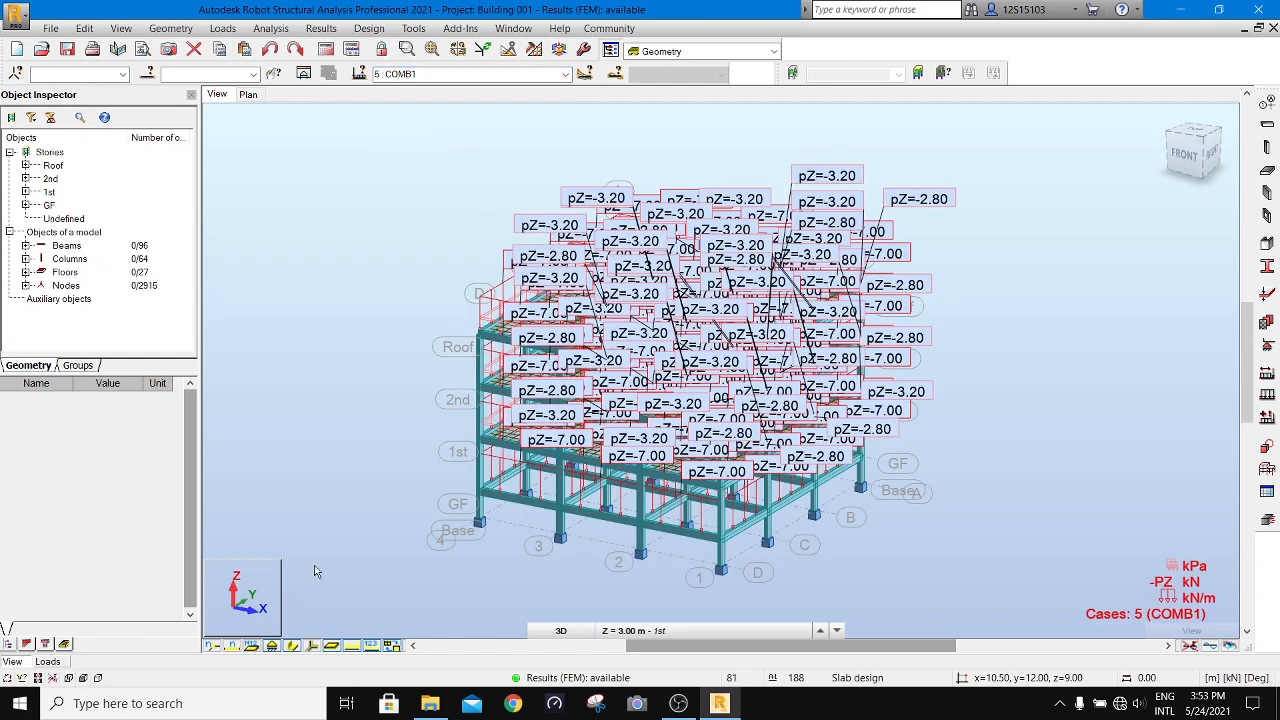
pyautogui.click(351, 645)
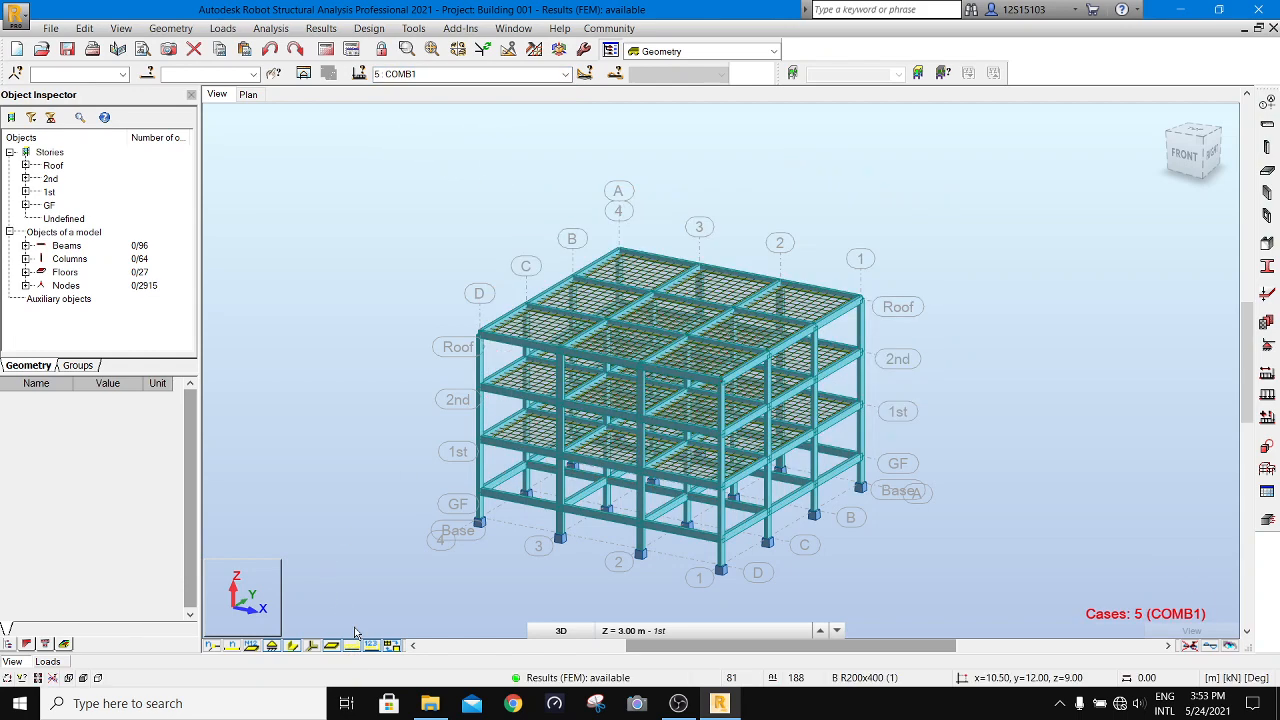
# - Run the calculations for the structure and display the My moment diagrams on the bars
pyautogui.click(328, 48)
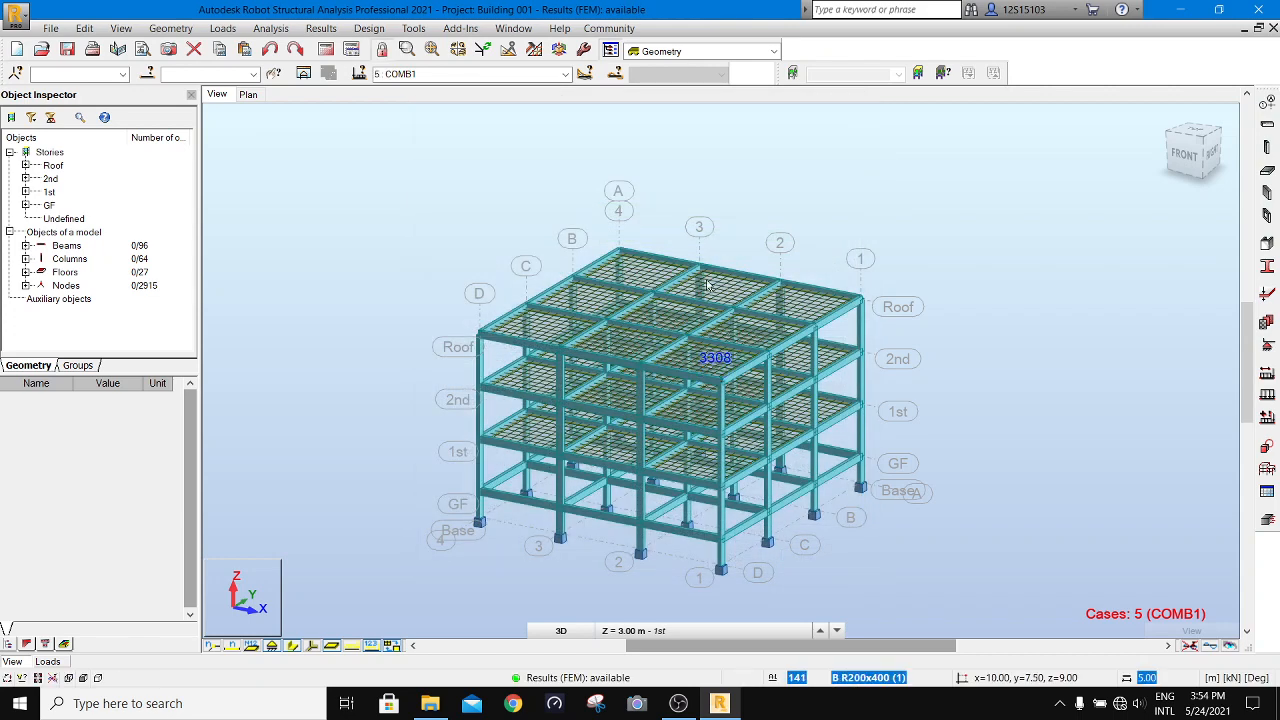
pyautogui.click(322, 30)
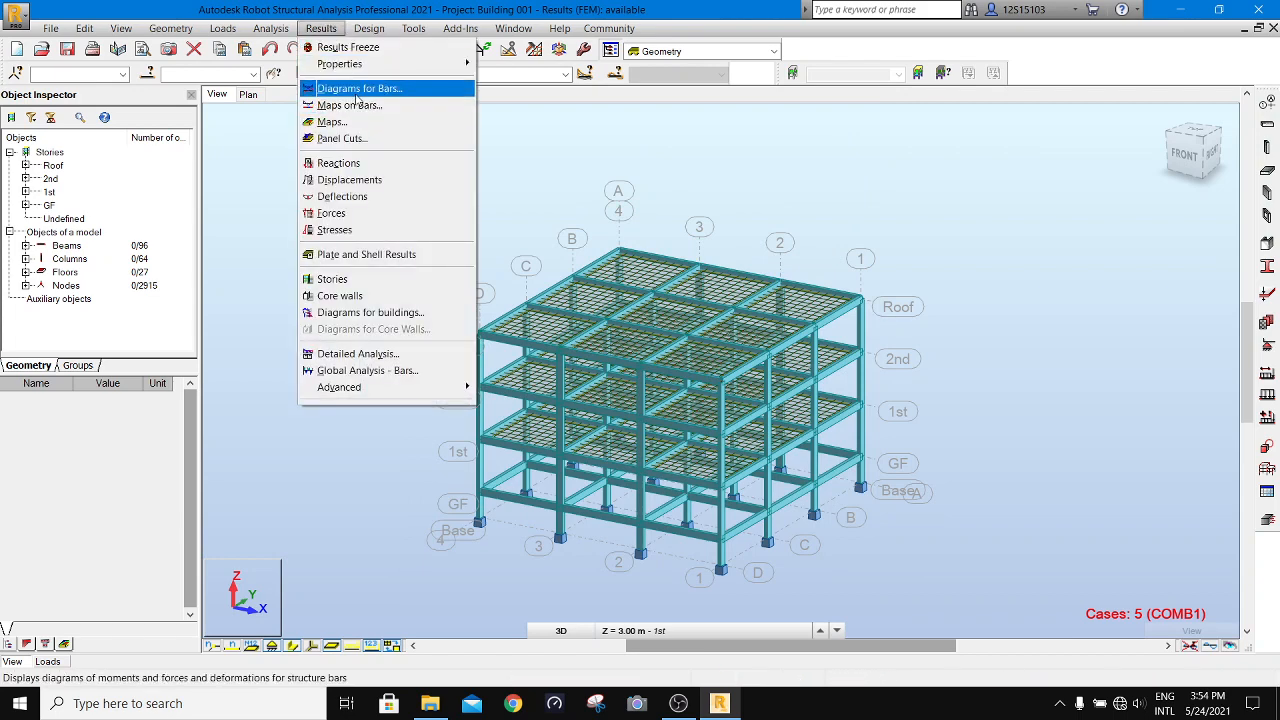
pyautogui.click(358, 89)
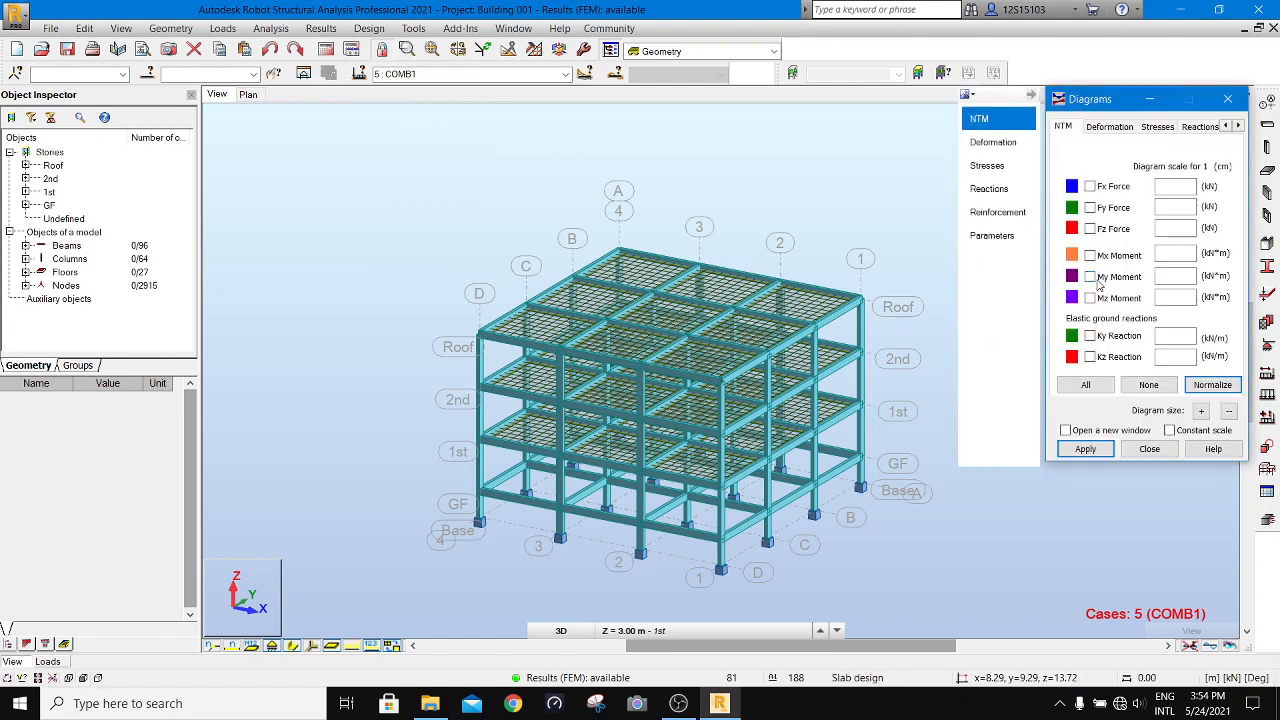
pyautogui.click(1098, 450)
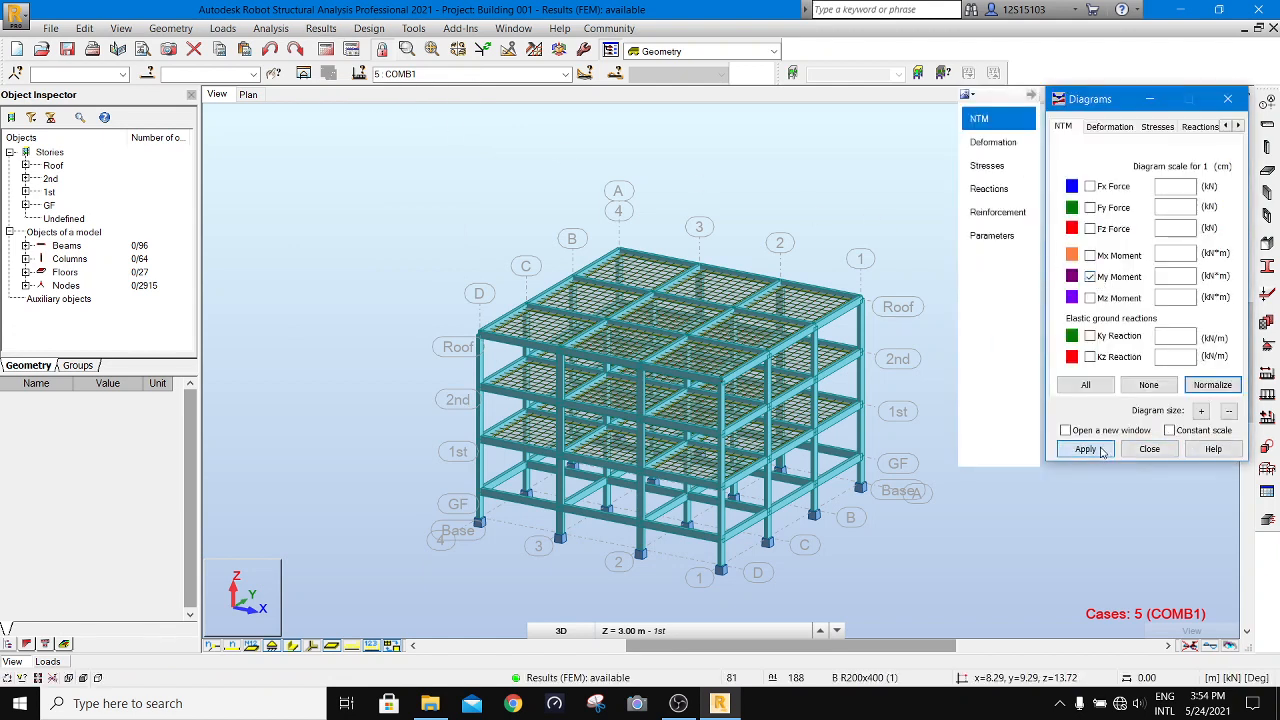
# - Set the bar diagrams to show labels, differentiated positive and negative values and filled shapes, and apply the settings
pyautogui.click(1004, 238)
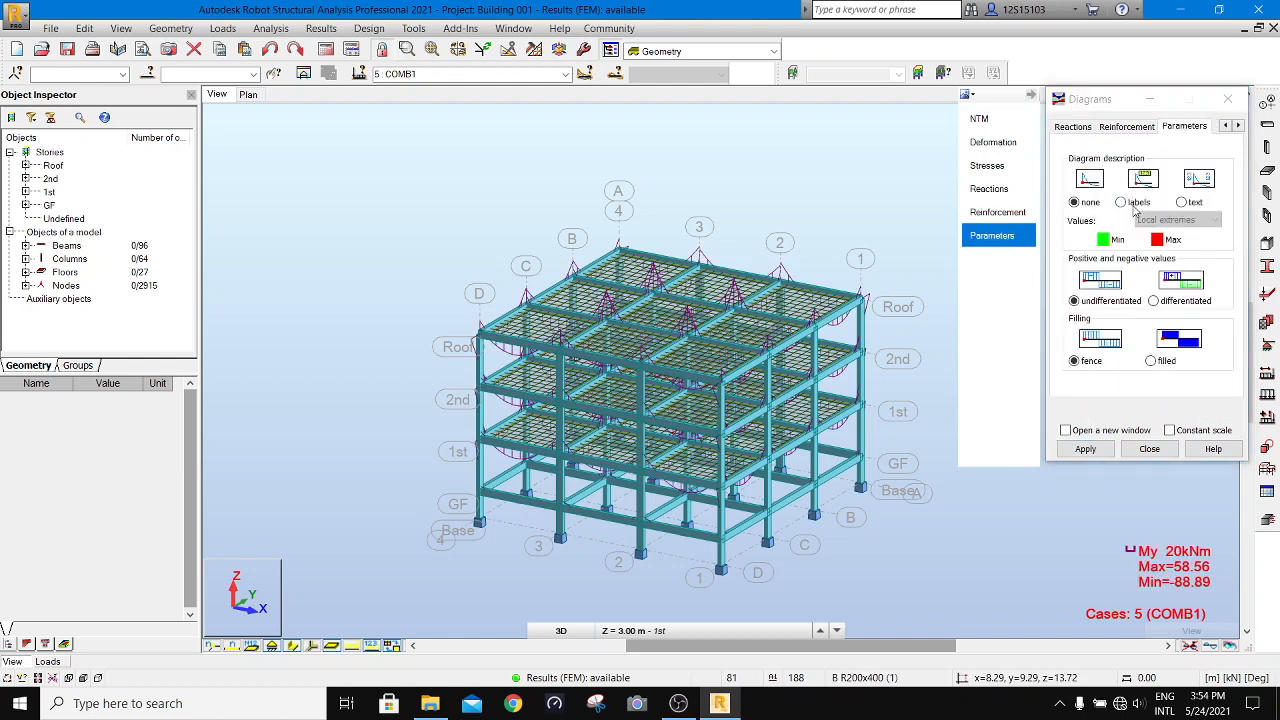
pyautogui.click(1126, 207)
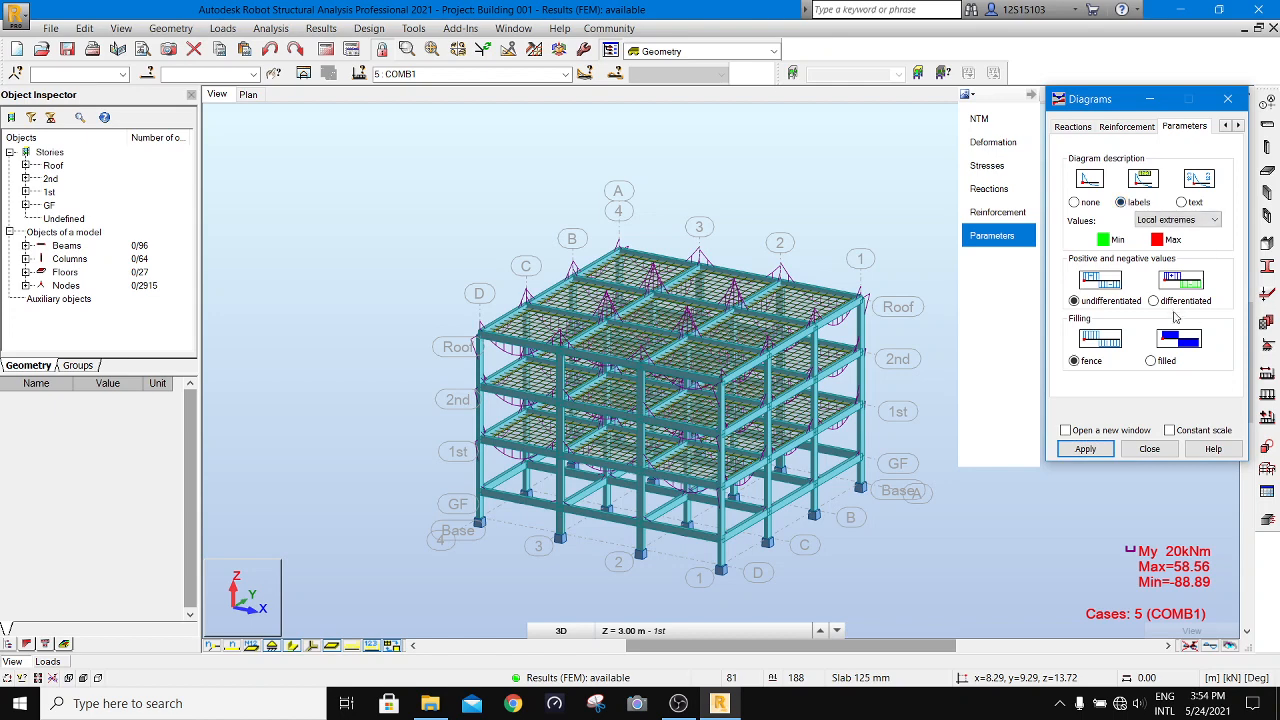
pyautogui.click(1151, 361)
pyautogui.click(1083, 450)
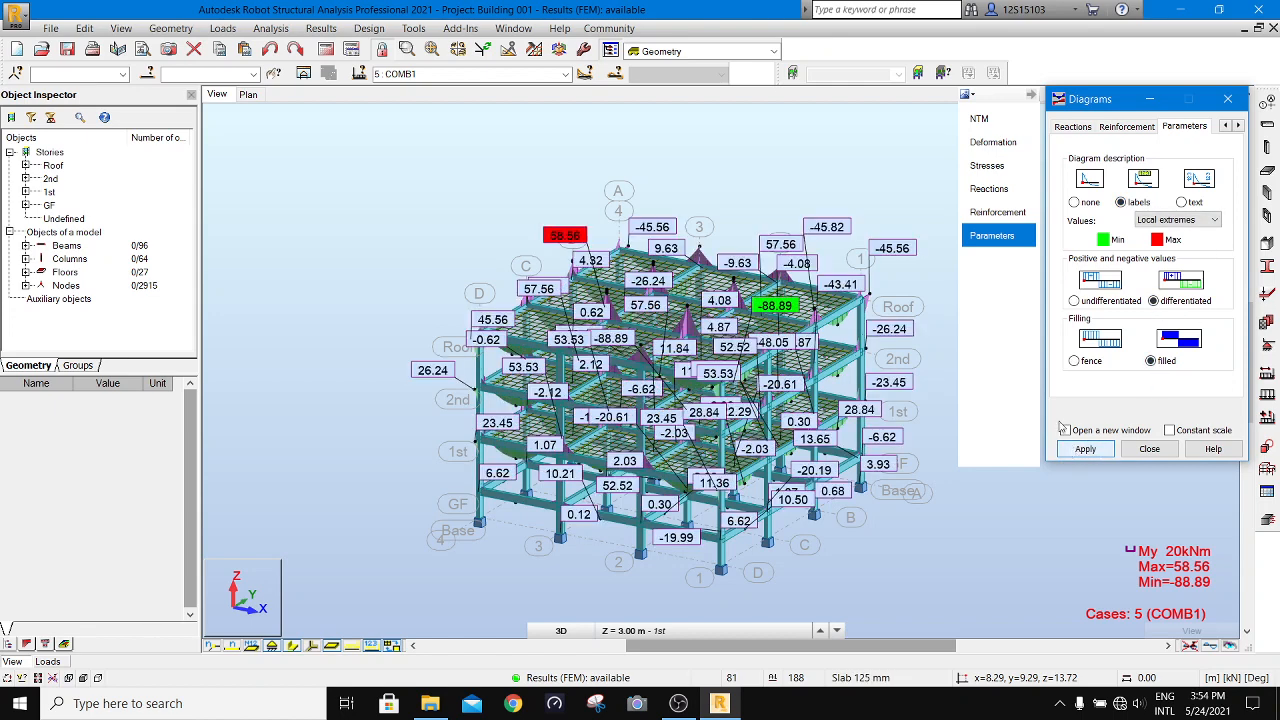
# - Set the diagram description to none and examine the My moment diagrams in front, right and home views
pyautogui.click(1075, 203)
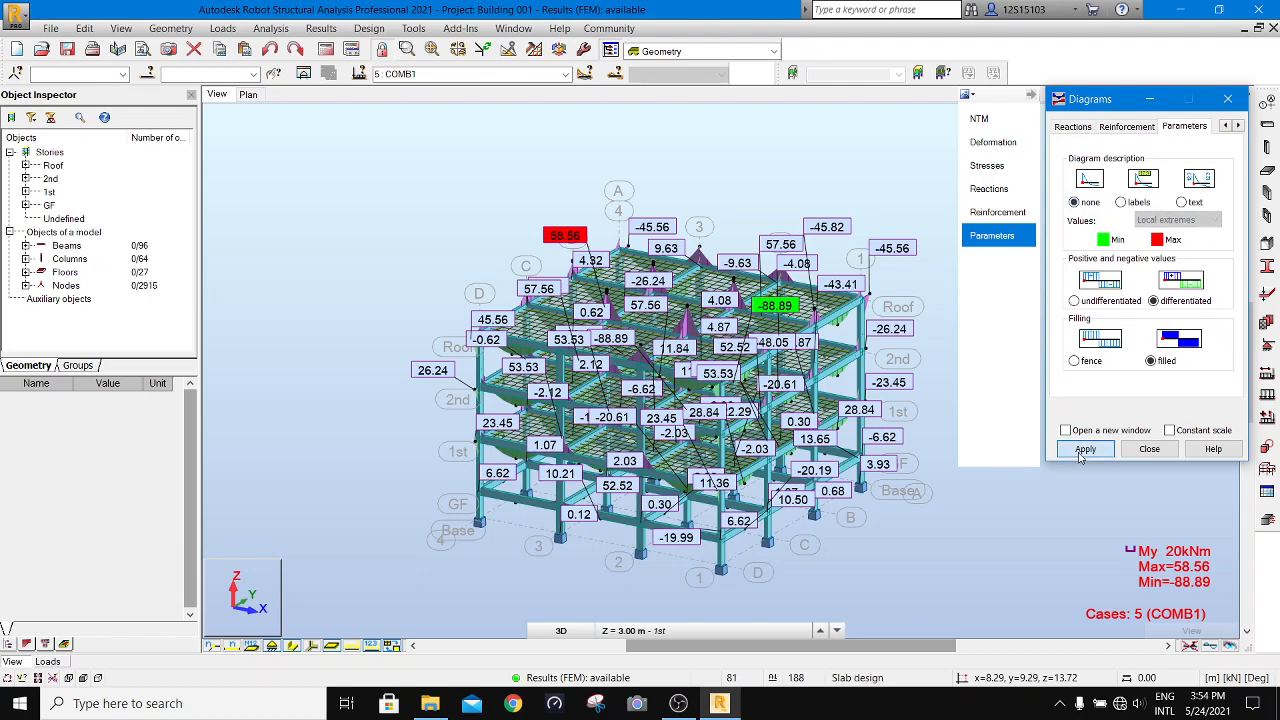
pyautogui.click(1063, 447)
pyautogui.moveTo(1125, 99); pyautogui.dragTo(315, 98)
pyautogui.click(1185, 153)
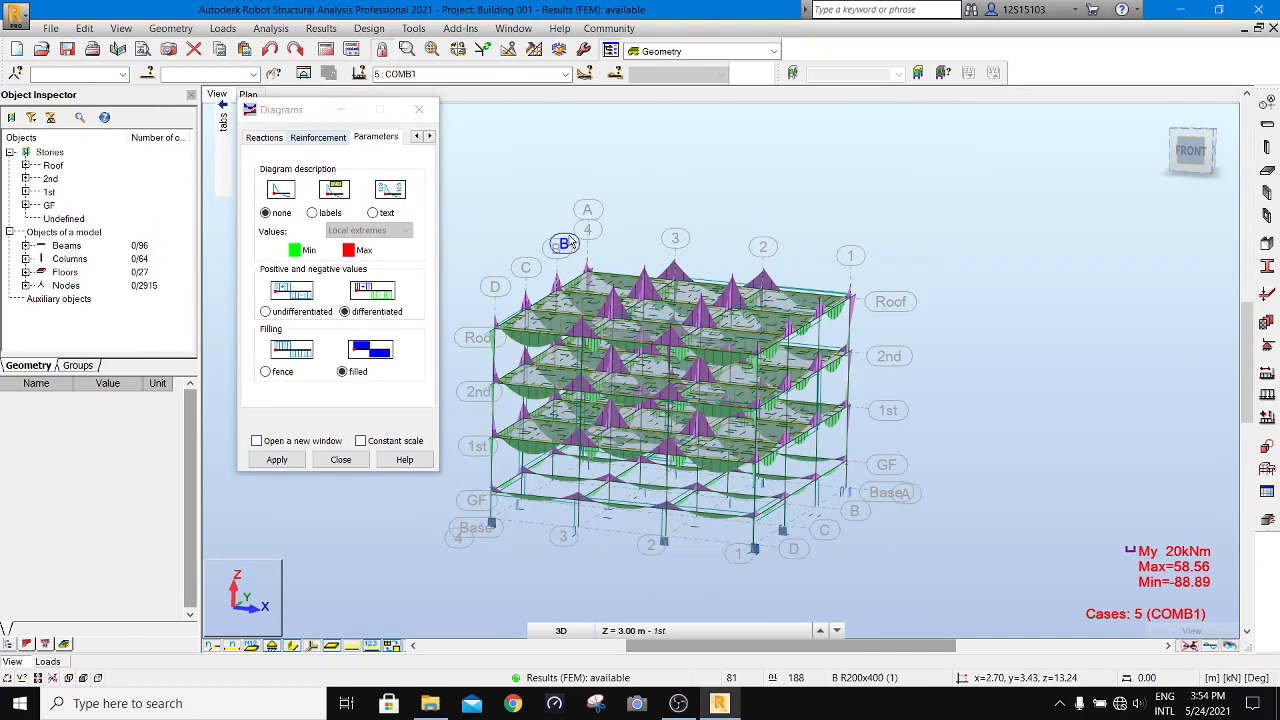
pyautogui.scroll(1, 637, 305)
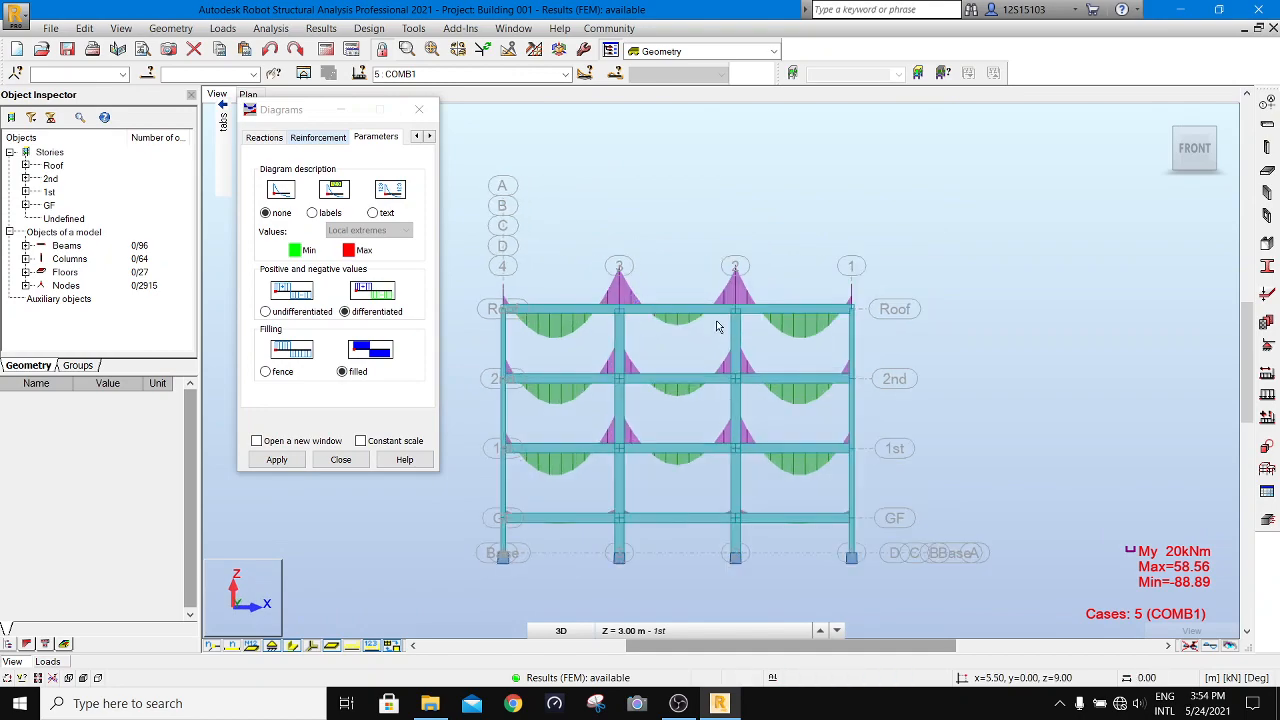
pyautogui.click(1218, 156)
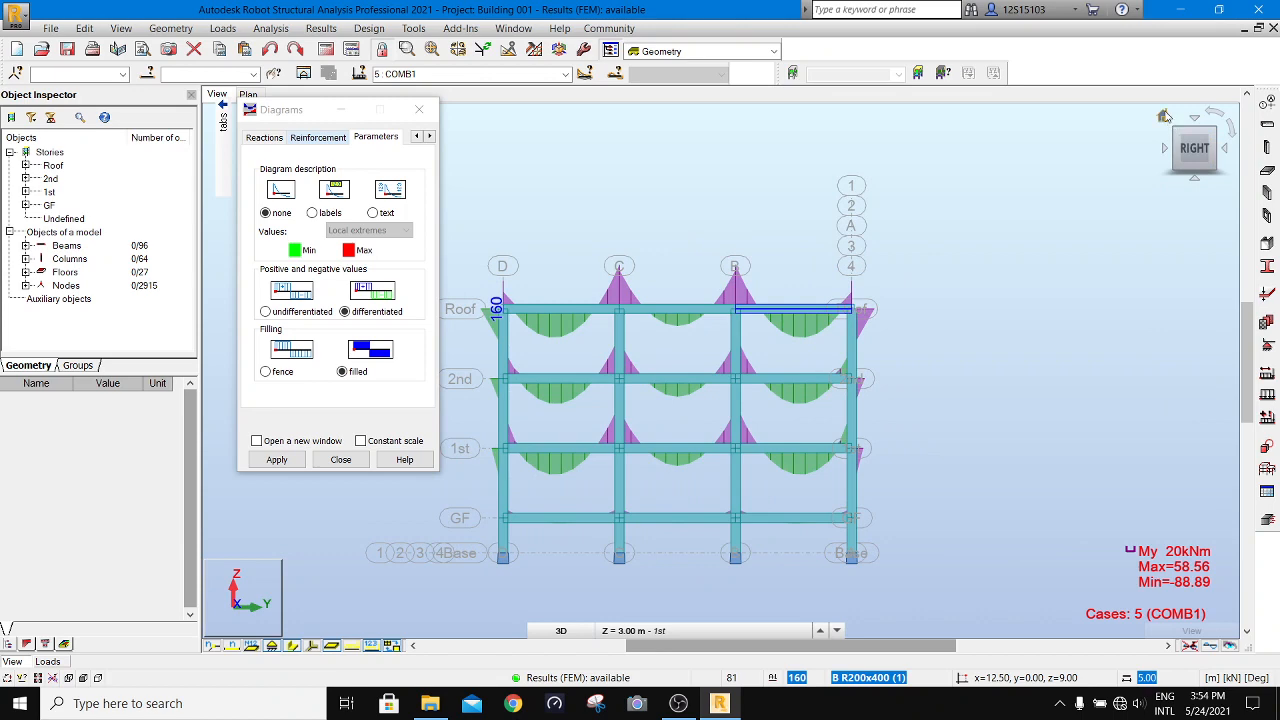
pyautogui.click(1165, 116)
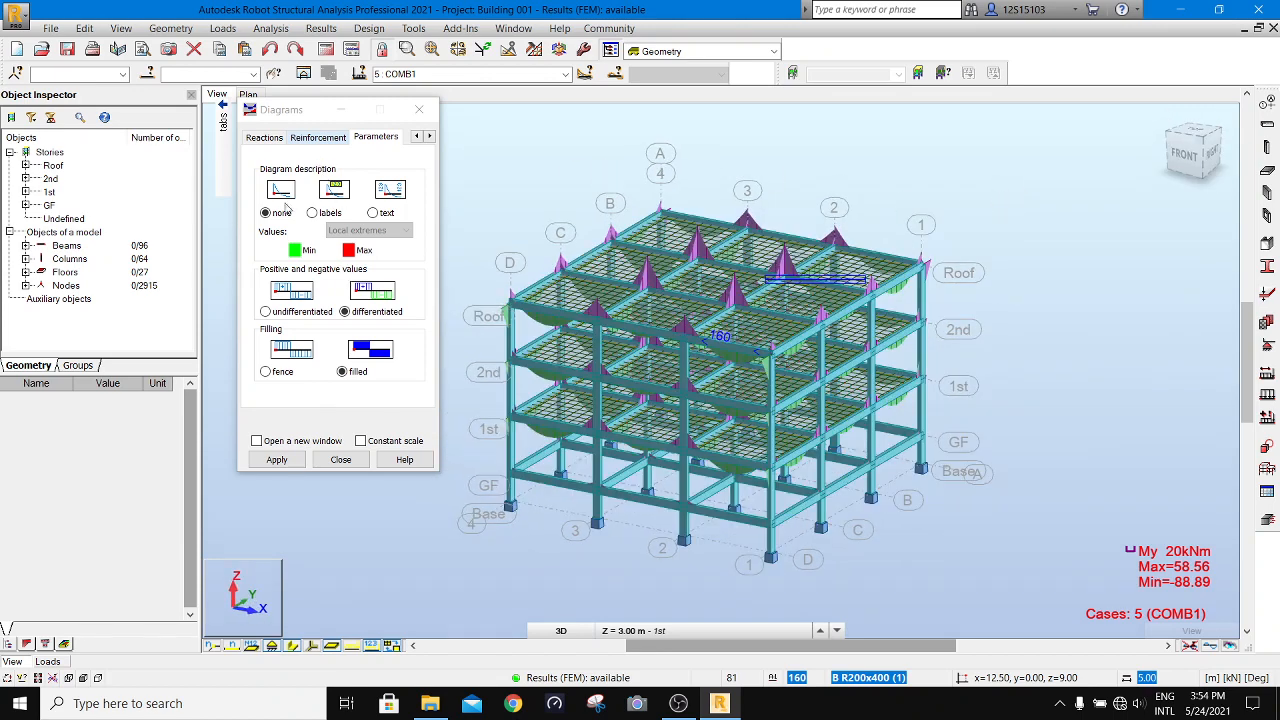
# - Turn off the My moment diagrams and close the diagram settings
pyautogui.click(207, 132)
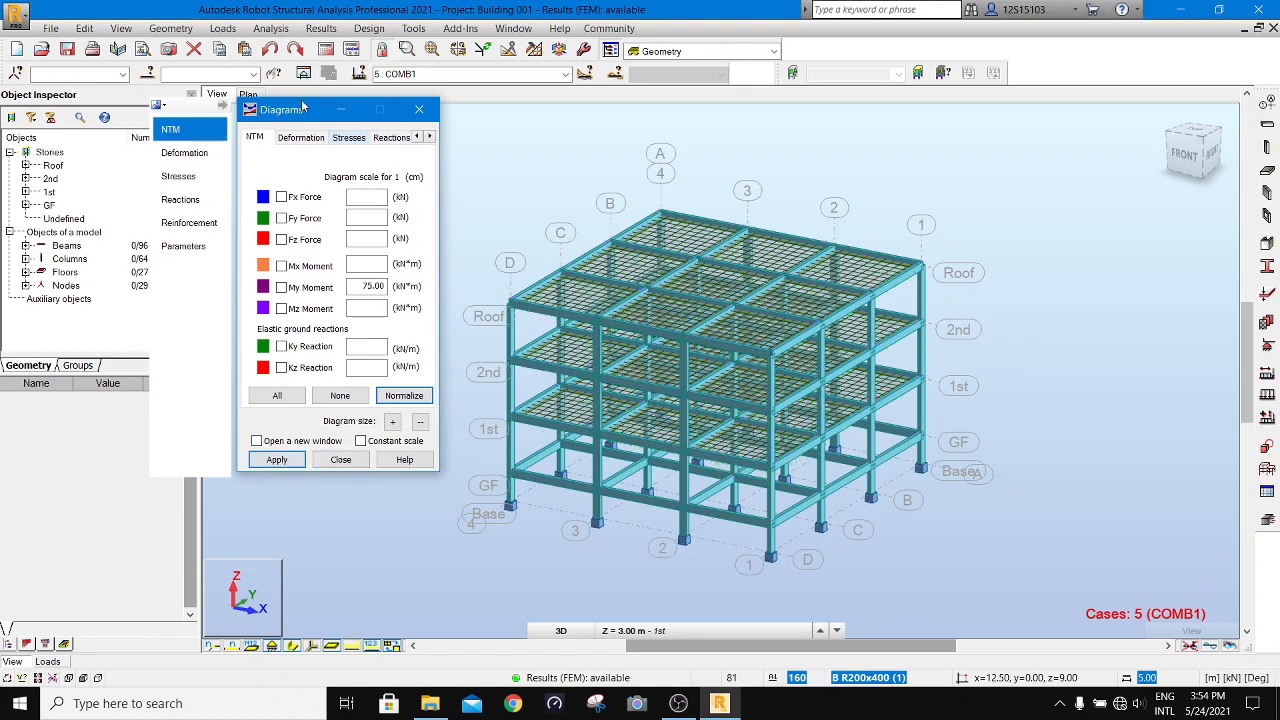
pyautogui.moveTo(318, 106); pyautogui.dragTo(924, 207)
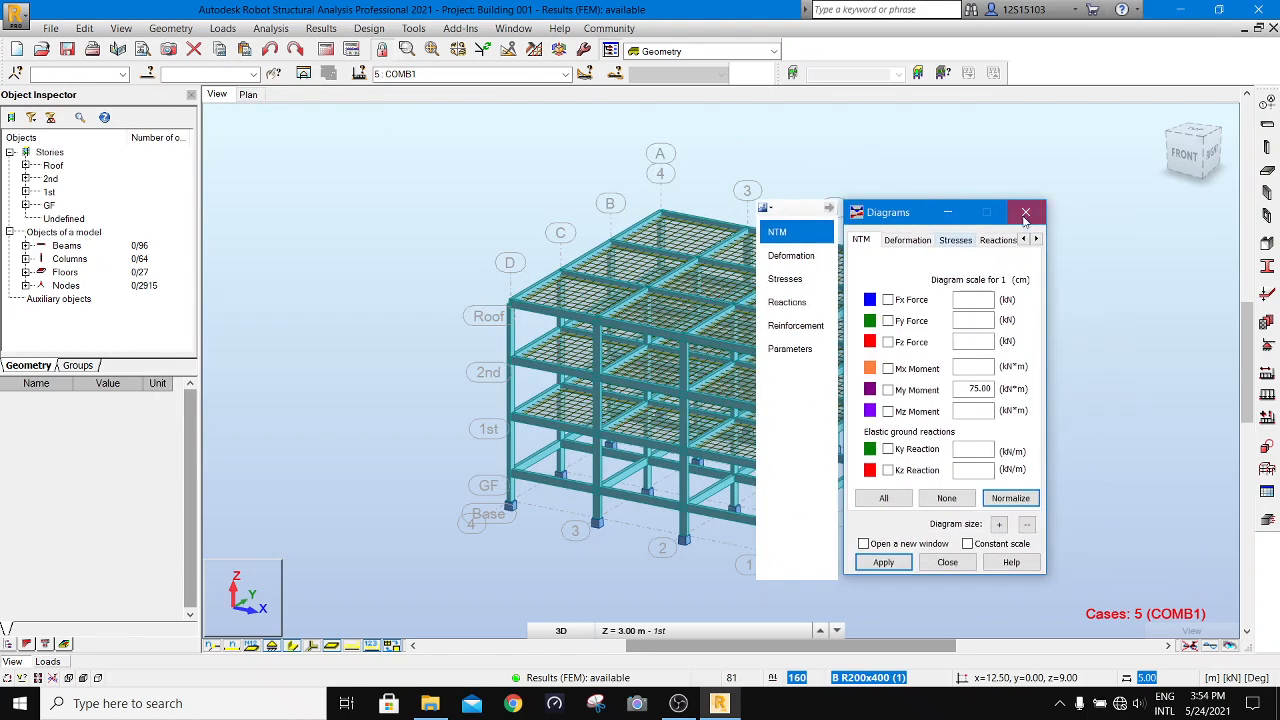
pyautogui.click(1026, 212)
# - Restrict graphical selection to bars without automatic application, and select all GF-level beams in the front-right edge view
pyautogui.click(1190, 155)
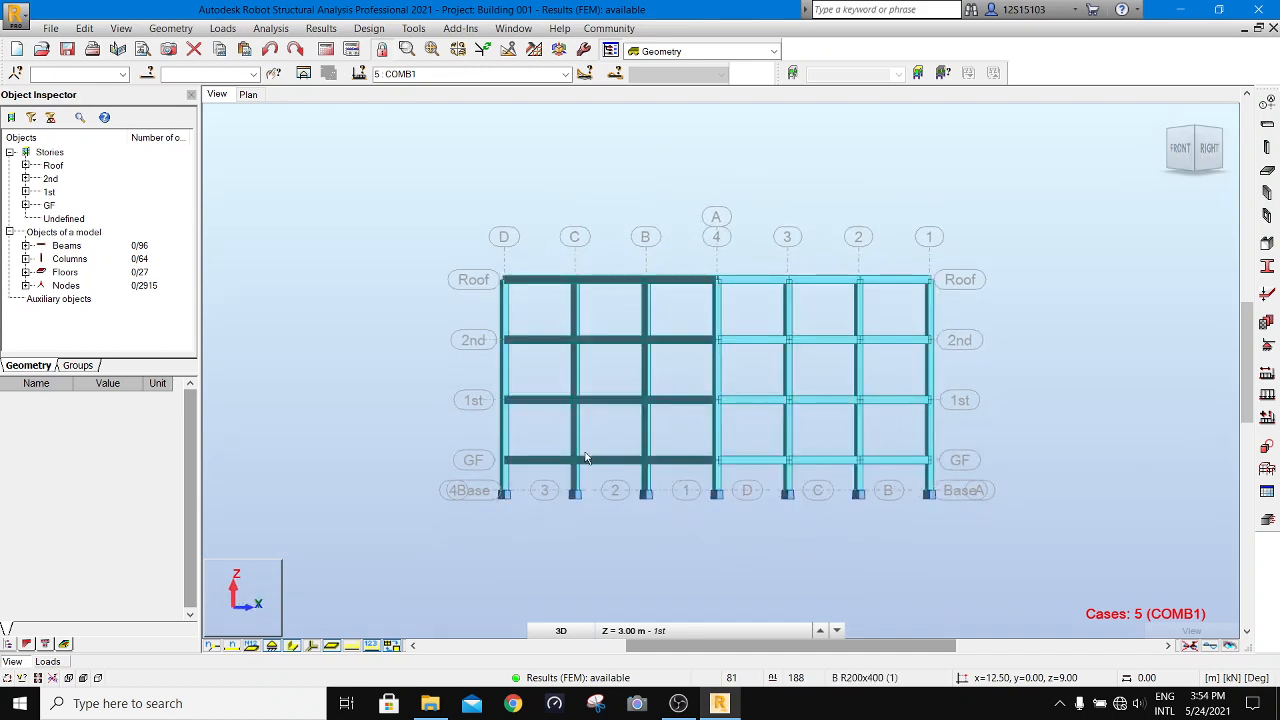
pyautogui.click(597, 458)
pyautogui.click(291, 306)
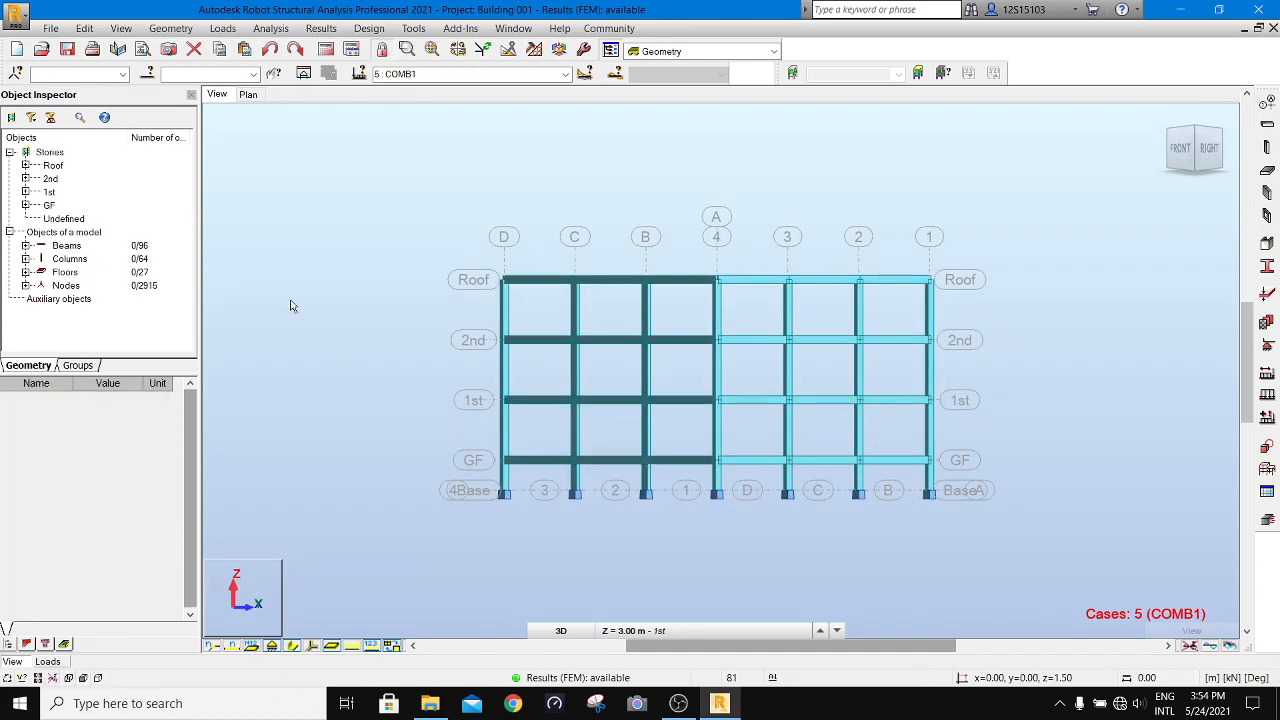
pyautogui.click(22, 678)
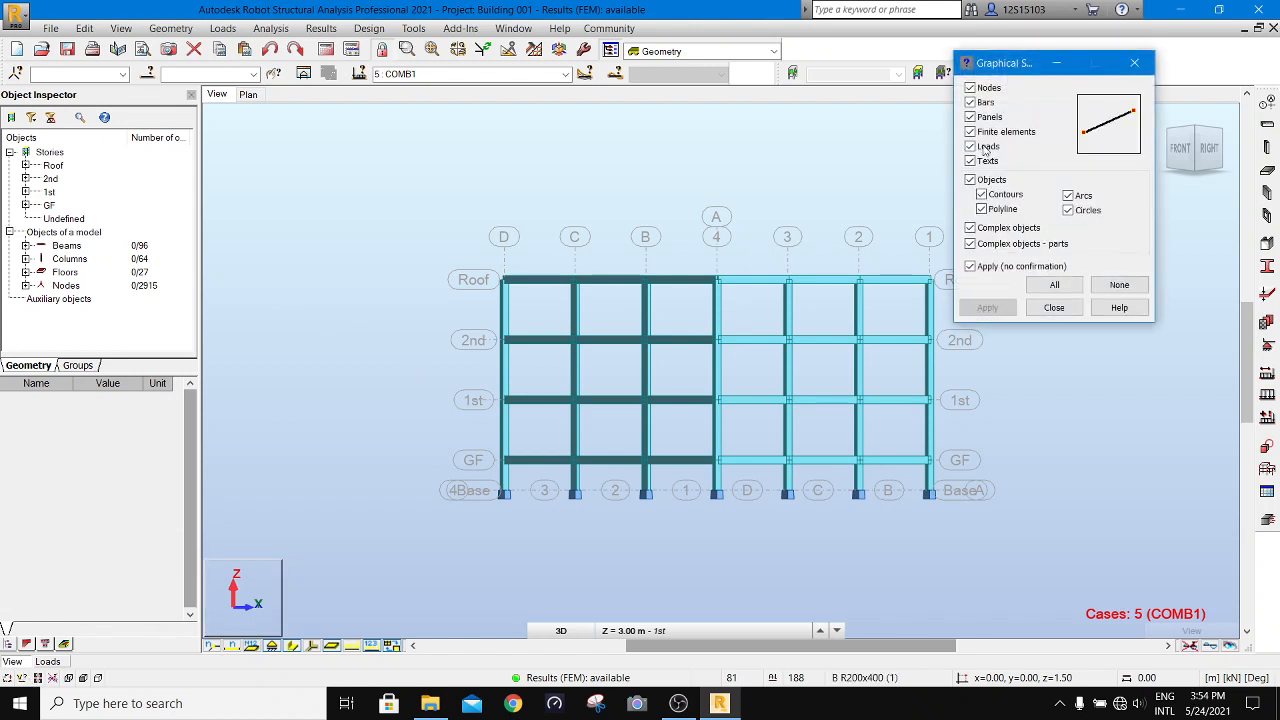
pyautogui.click(1119, 284)
pyautogui.click(970, 102)
pyautogui.click(970, 266)
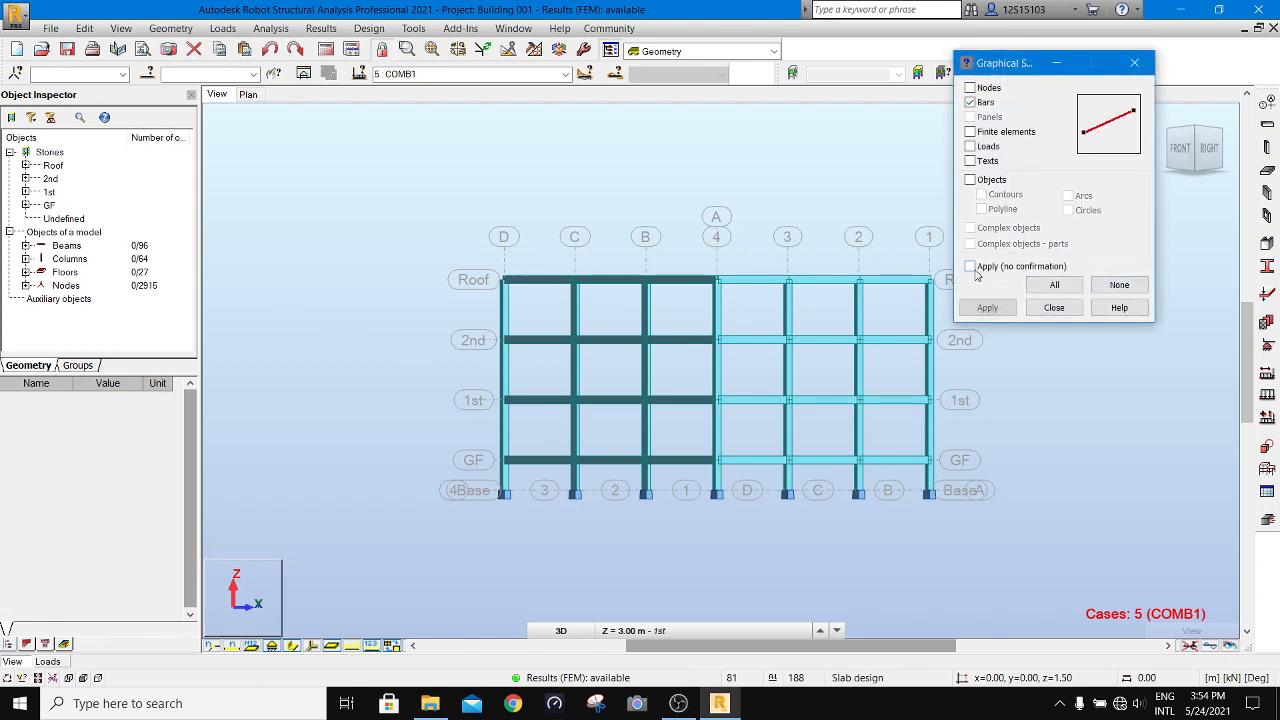
pyautogui.moveTo(432, 440); pyautogui.dragTo(984, 478)
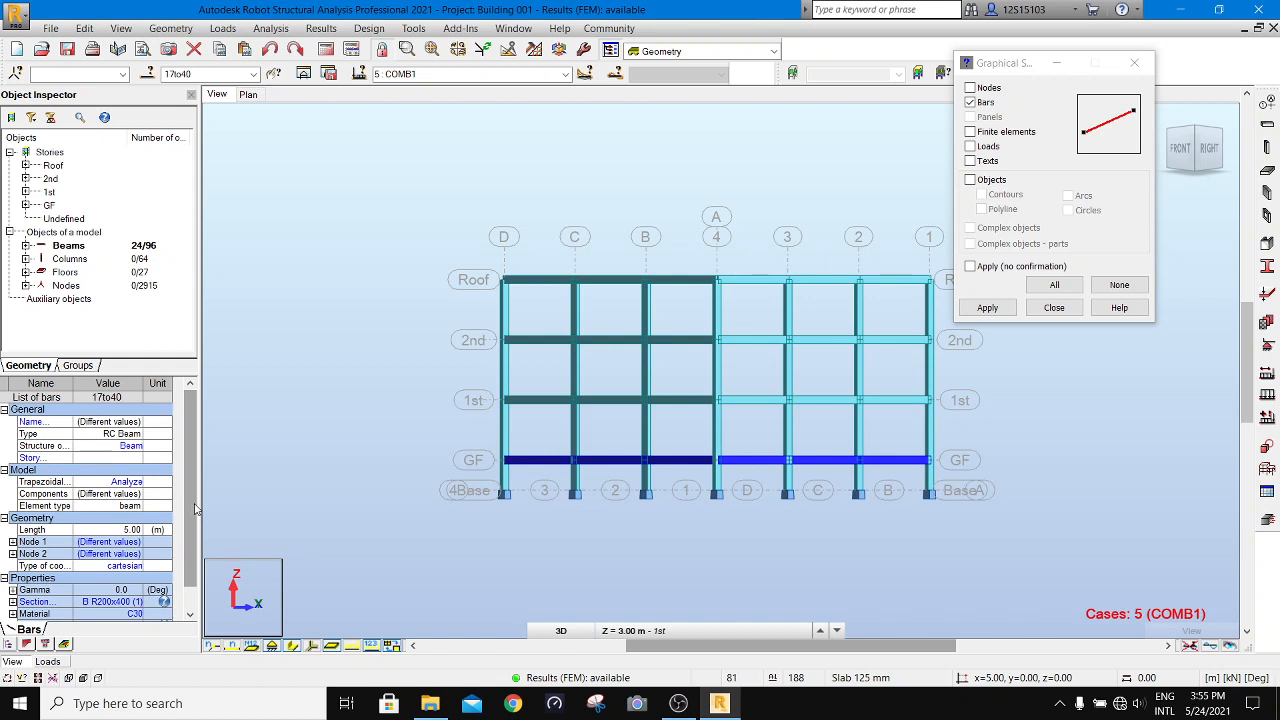
# - Open the elastic ground of the selected beams and set Kz of Ground_1 to 15000 kPa, calculated as 150 × 100
pyautogui.moveTo(195, 510); pyautogui.dragTo(192, 537)
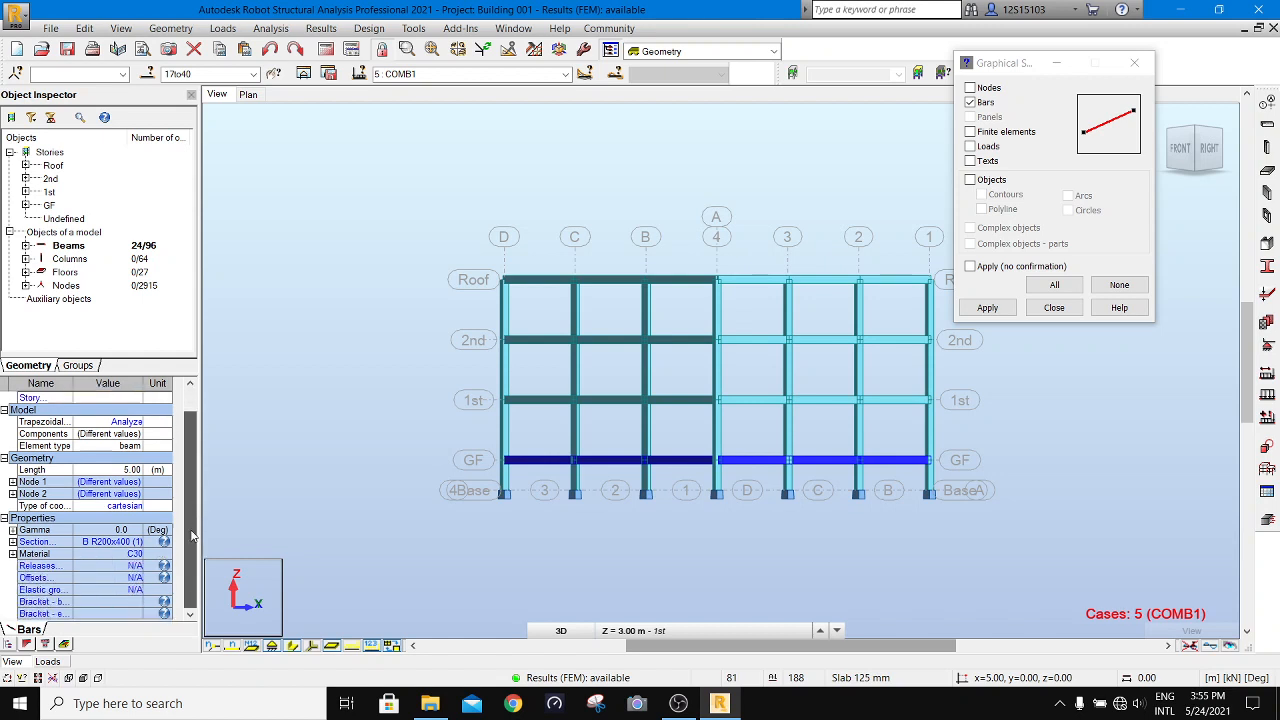
pyautogui.click(42, 595)
pyautogui.click(1100, 164)
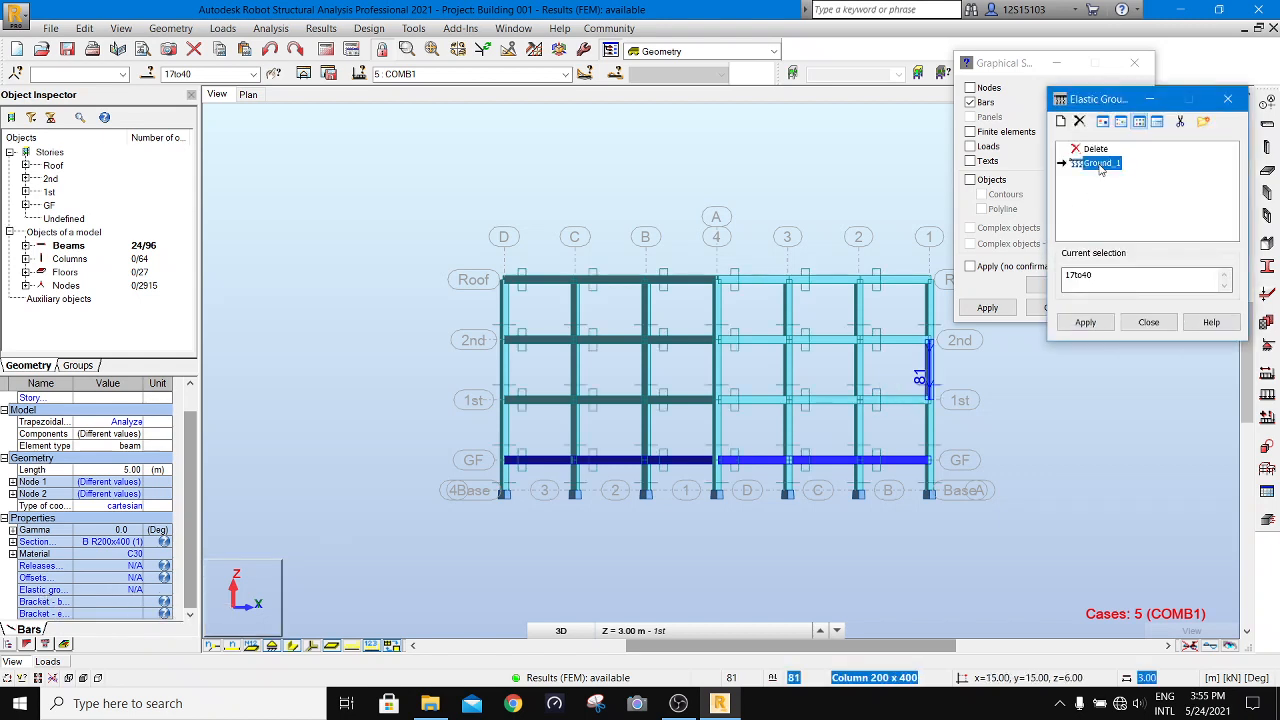
pyautogui.doubleClick(1100, 165)
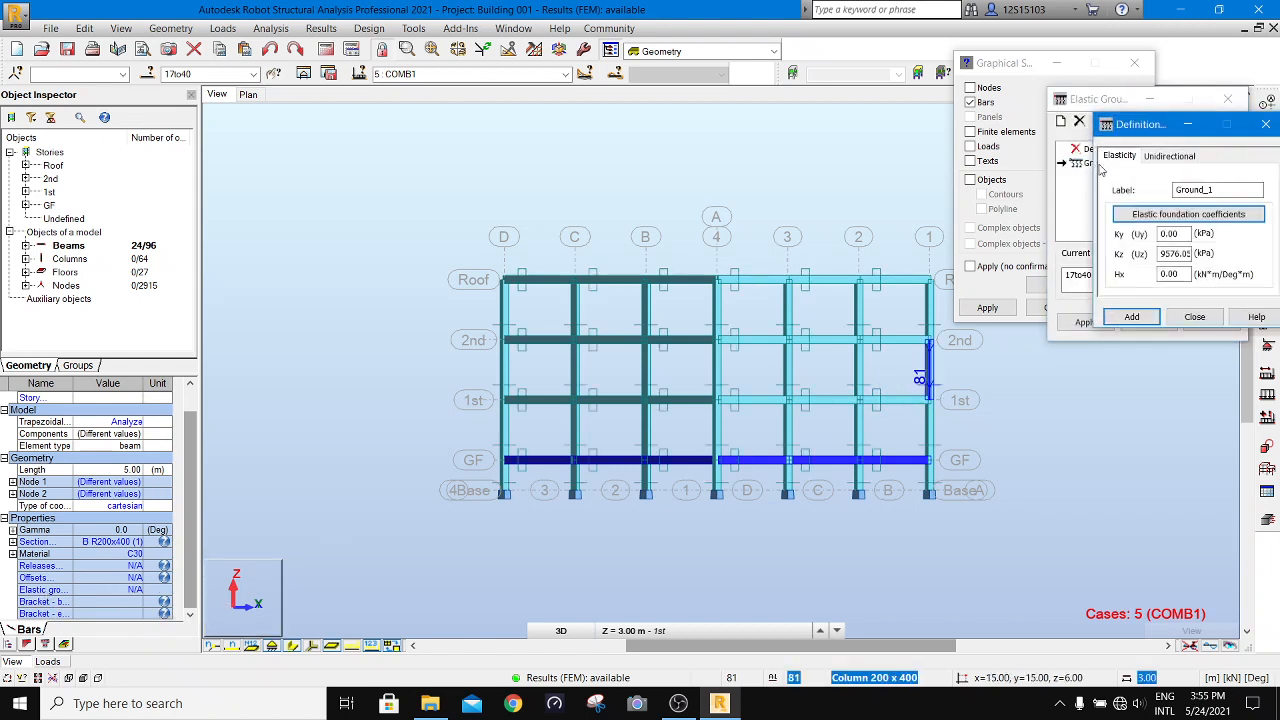
pyautogui.doubleClick(1176, 253)
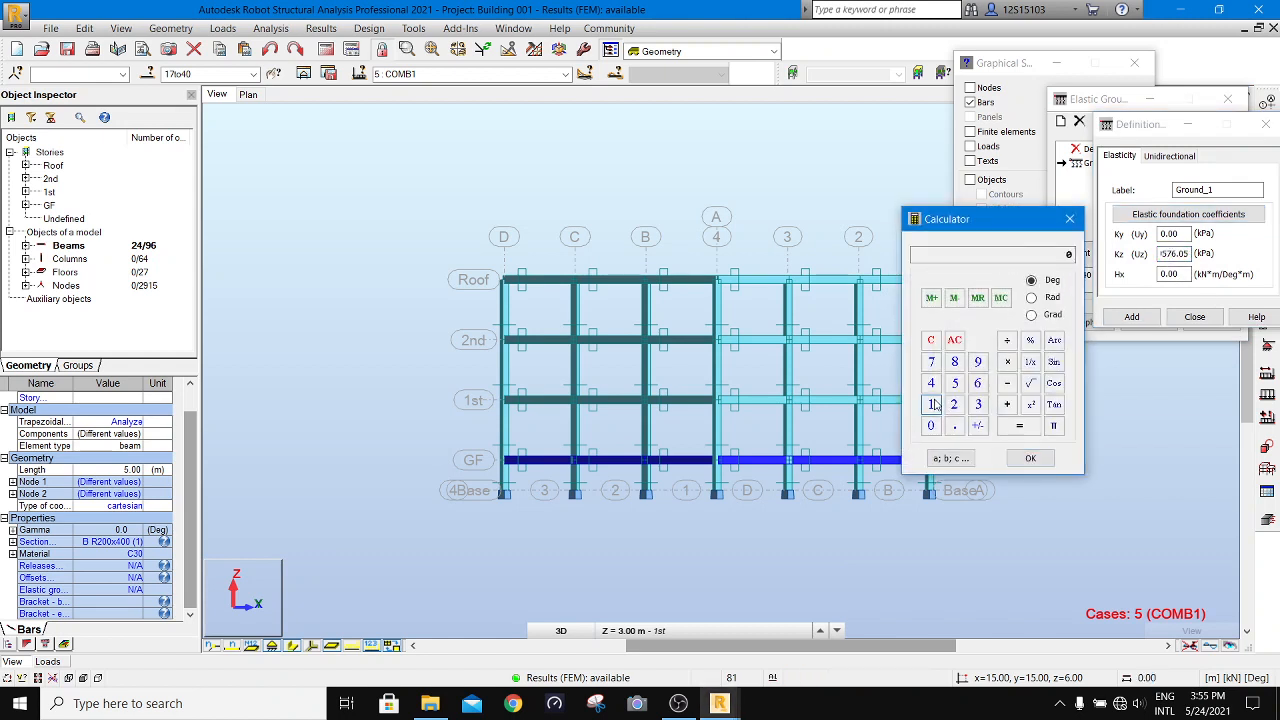
pyautogui.click(955, 388)
pyautogui.click(1005, 364)
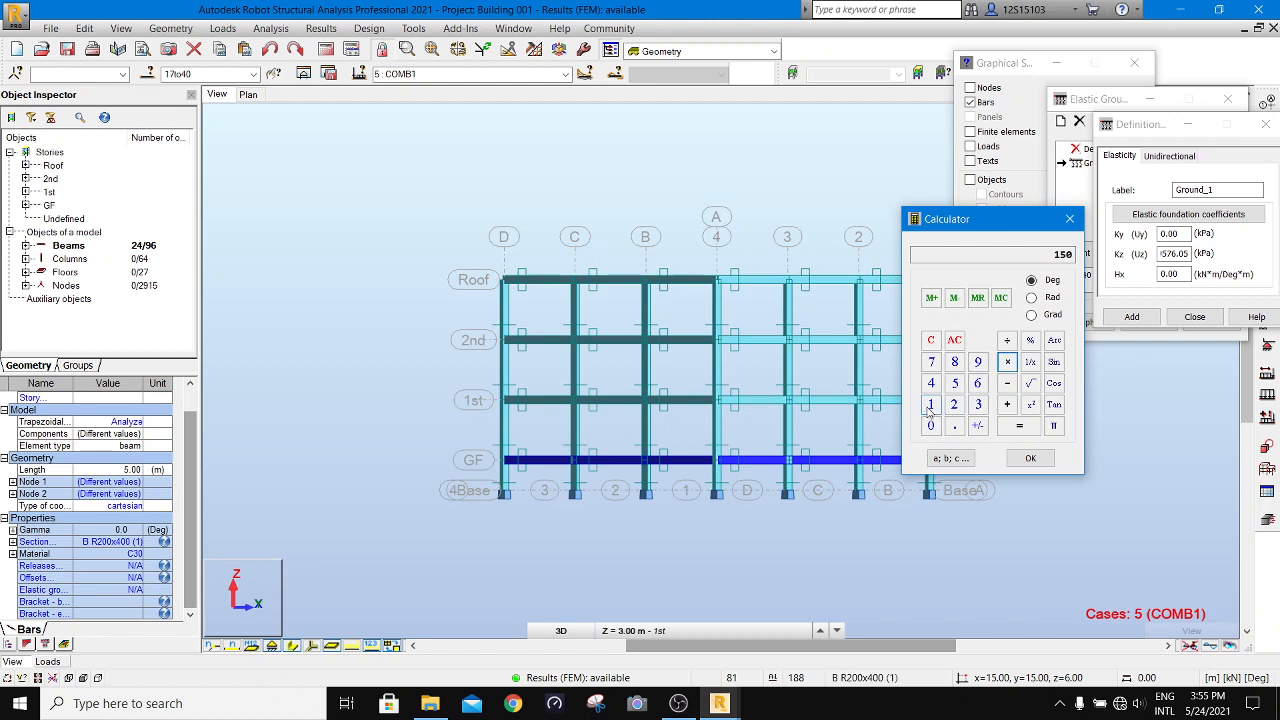
pyautogui.click(1020, 428)
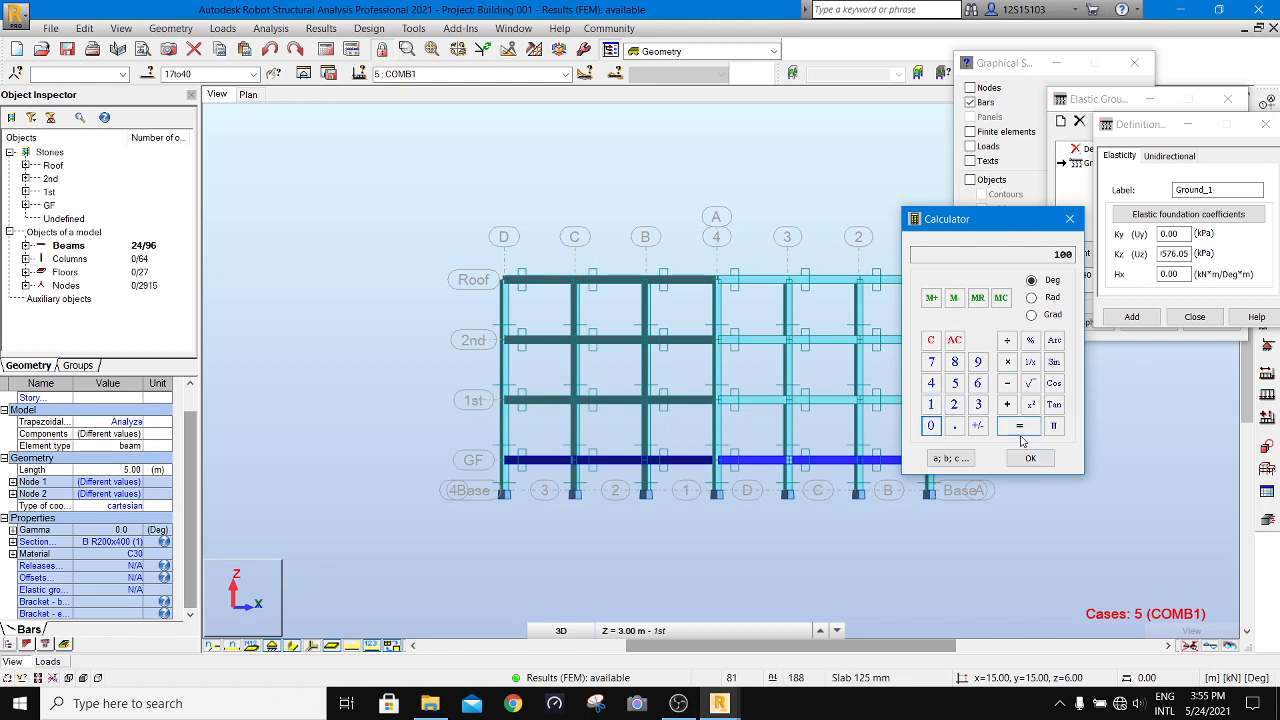
pyautogui.click(1031, 459)
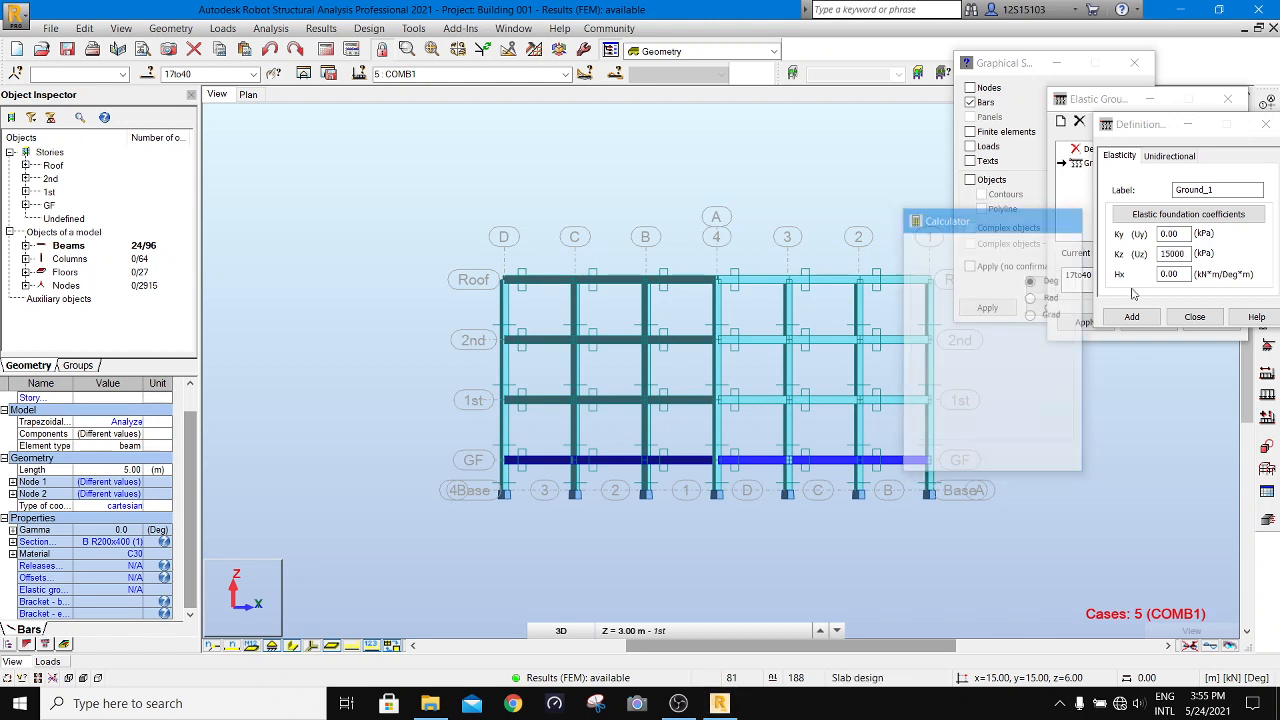
pyautogui.click(1147, 317)
pyautogui.click(1150, 267)
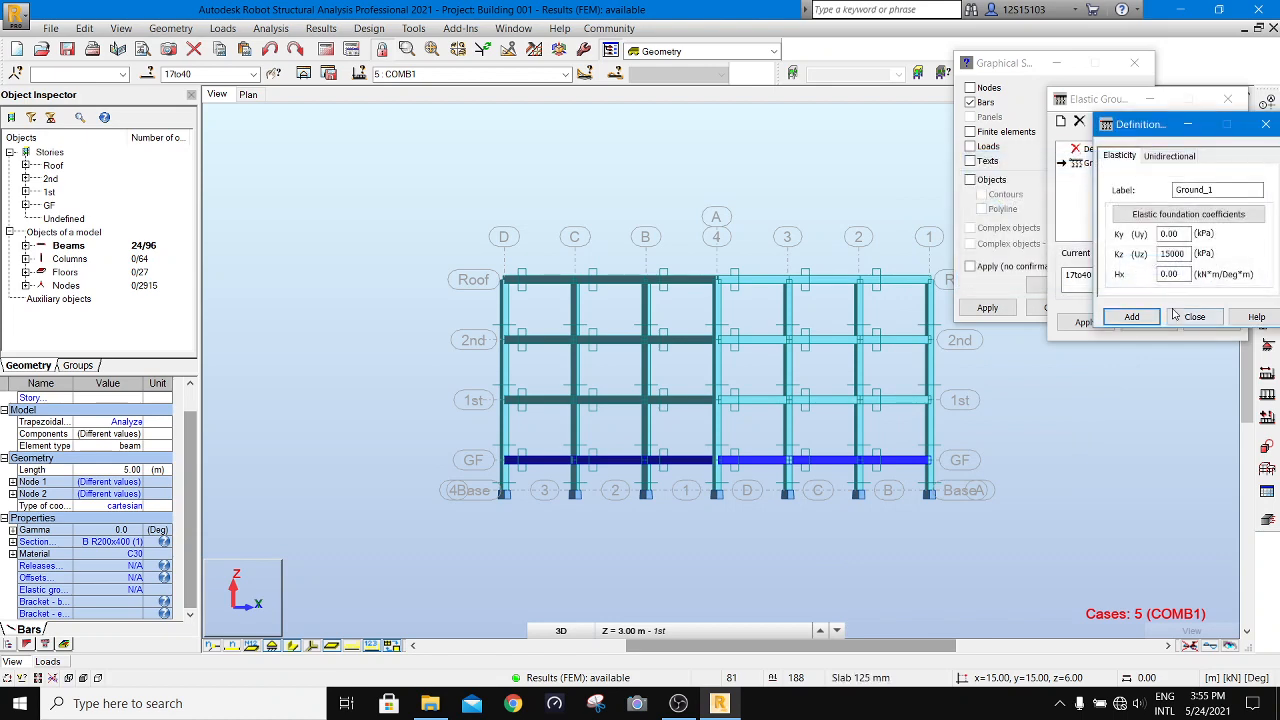
pyautogui.click(1174, 317)
# - Assign elastic ground Ground_1 to the selected GF beams, accept the change of result status, and close the elastic ground definition
pyautogui.click(1085, 323)
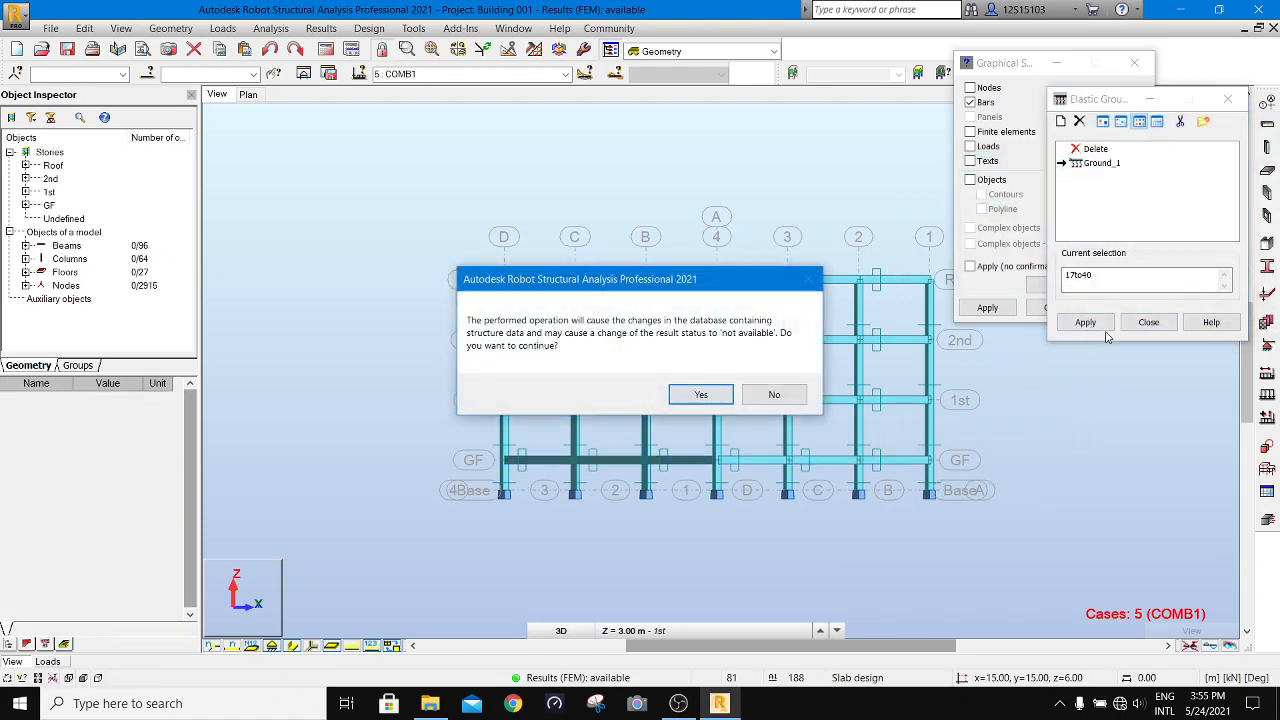
pyautogui.click(709, 395)
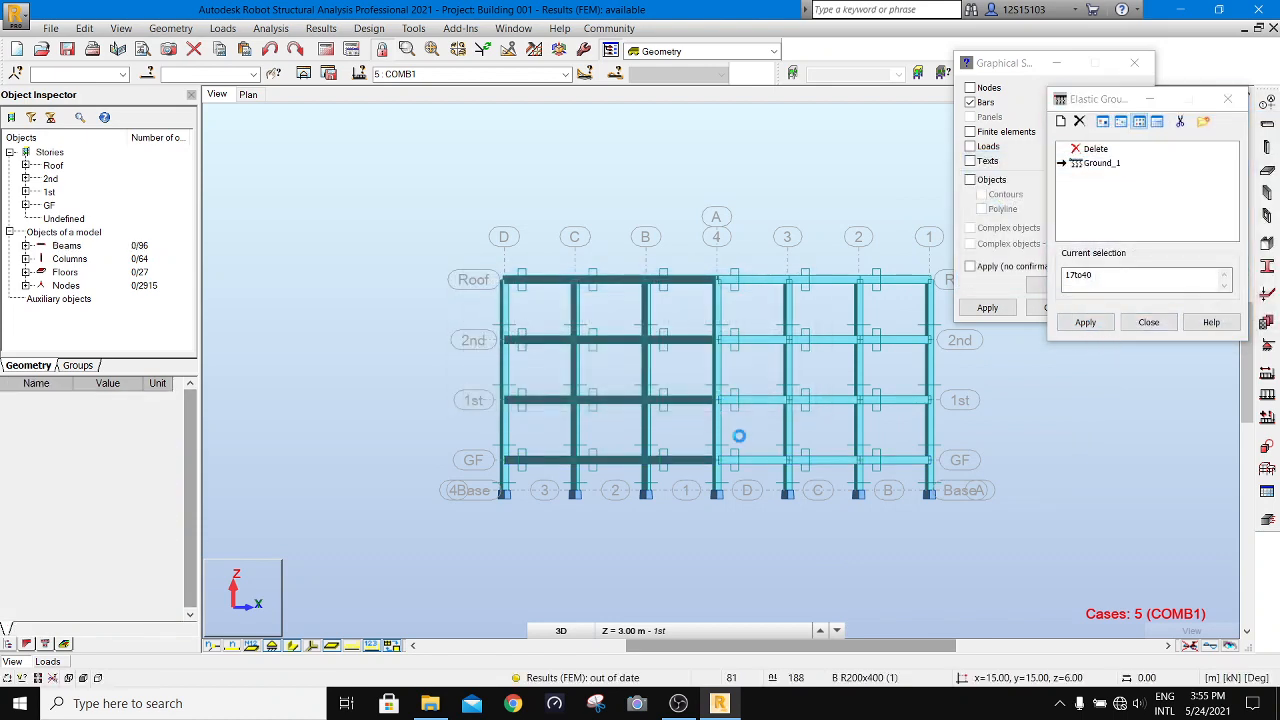
pyautogui.click(1148, 322)
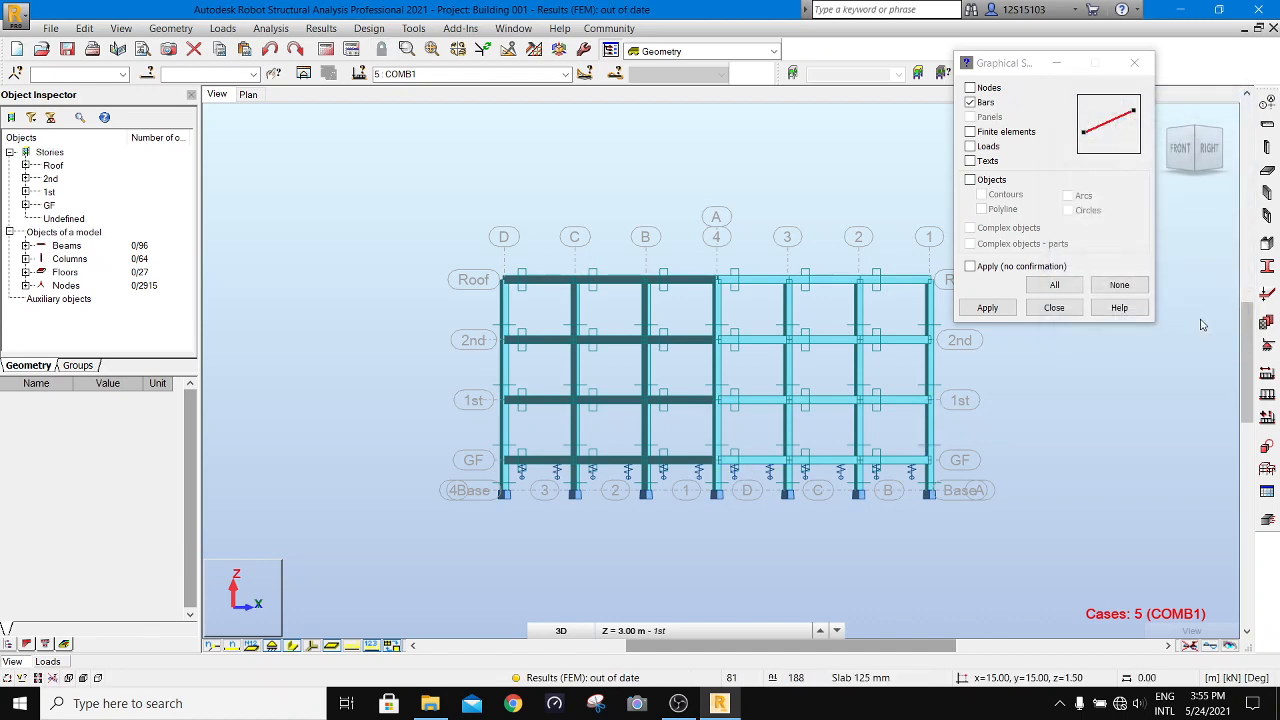
# - Recalculate the structure and set the graphical selection filter to all object types
pyautogui.click(328, 49)
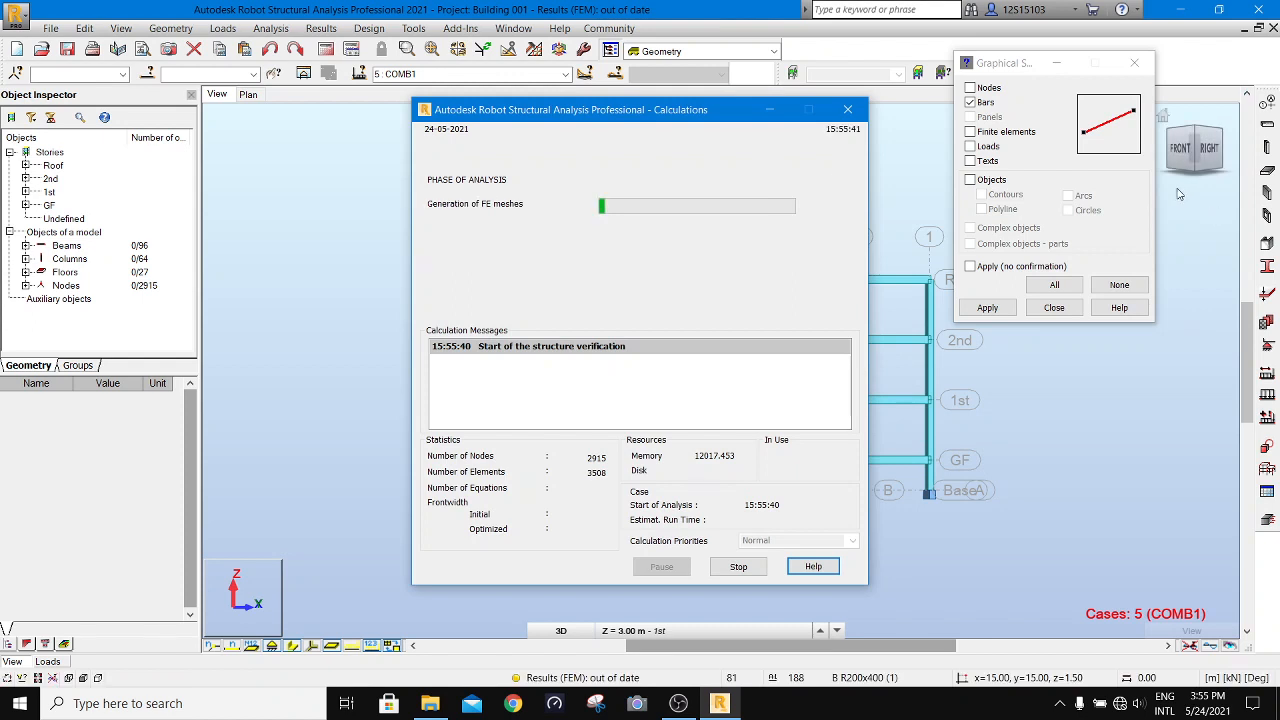
pyautogui.click(1054, 285)
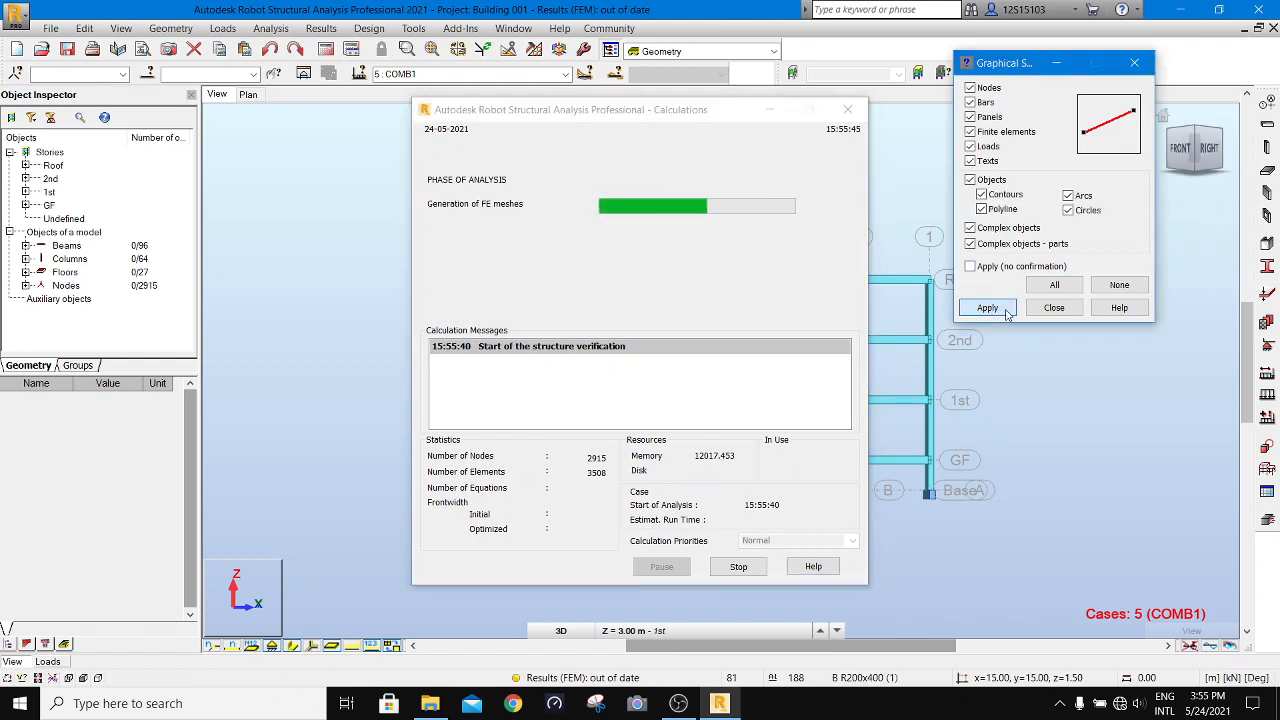
pyautogui.click(1054, 307)
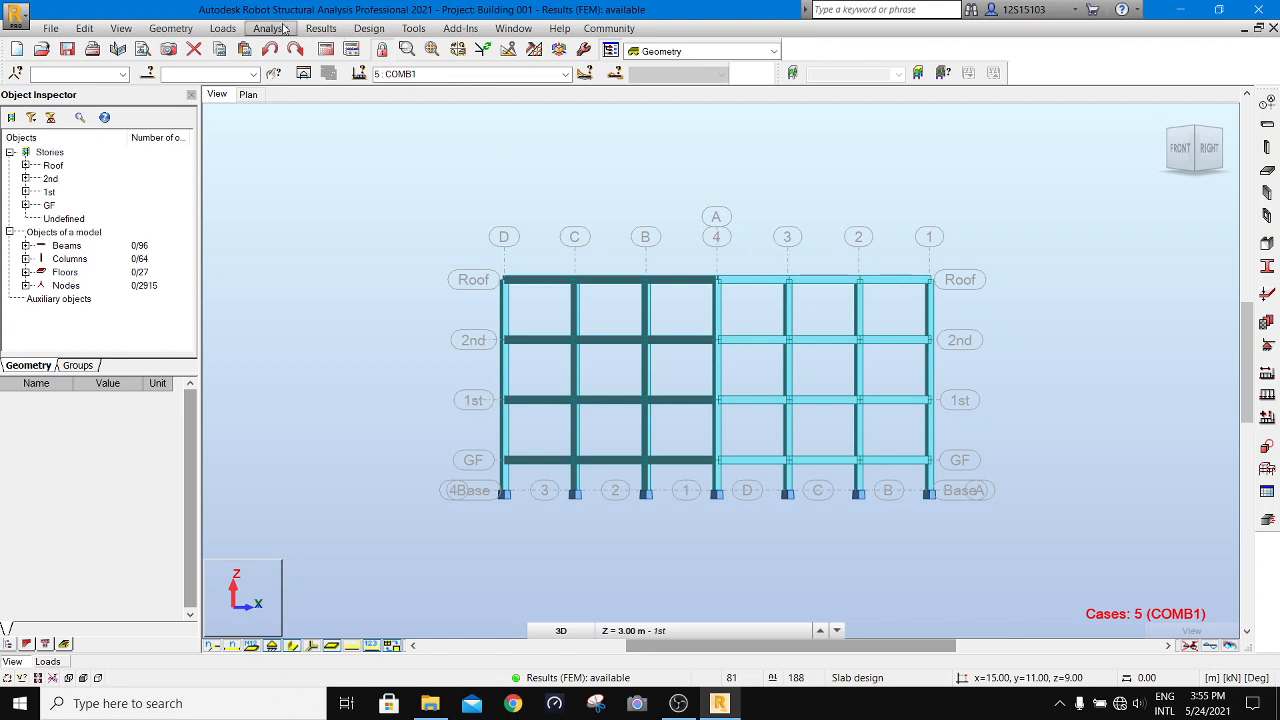
# - Display the My moment diagrams on the bars for the recalculated COMB1 results
pyautogui.click(321, 28)
pyautogui.click(360, 88)
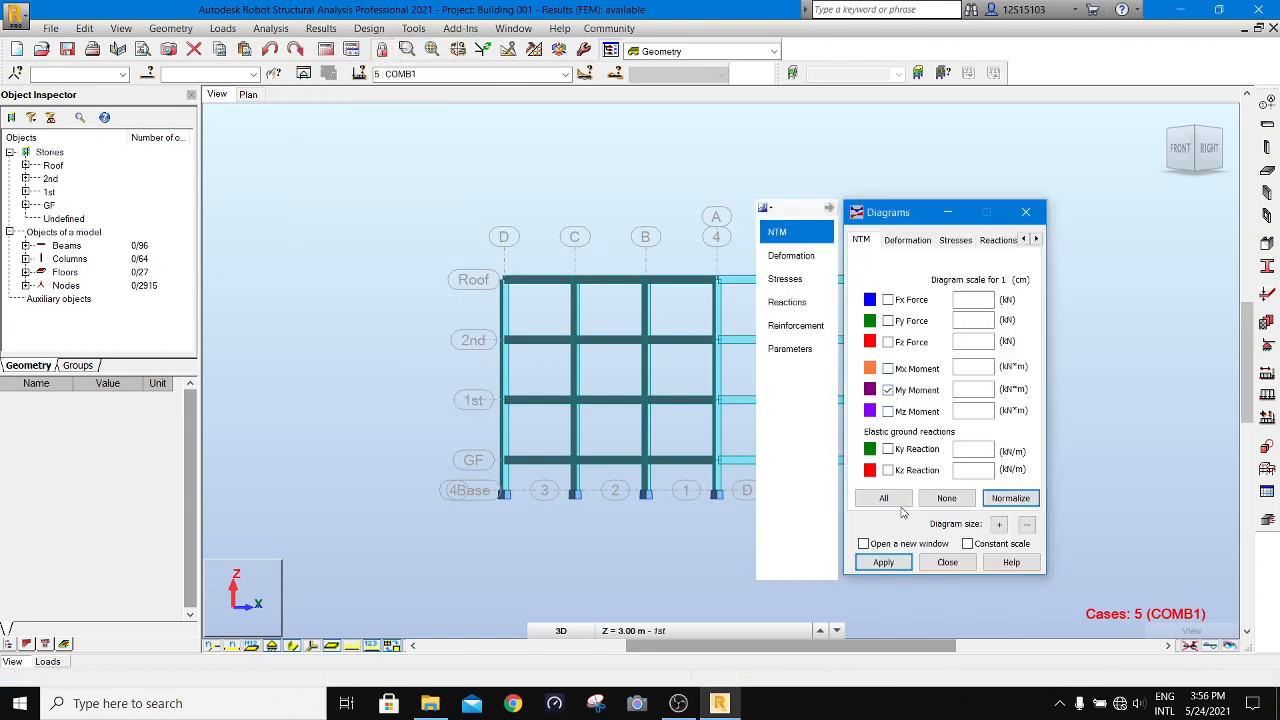
pyautogui.click(883, 562)
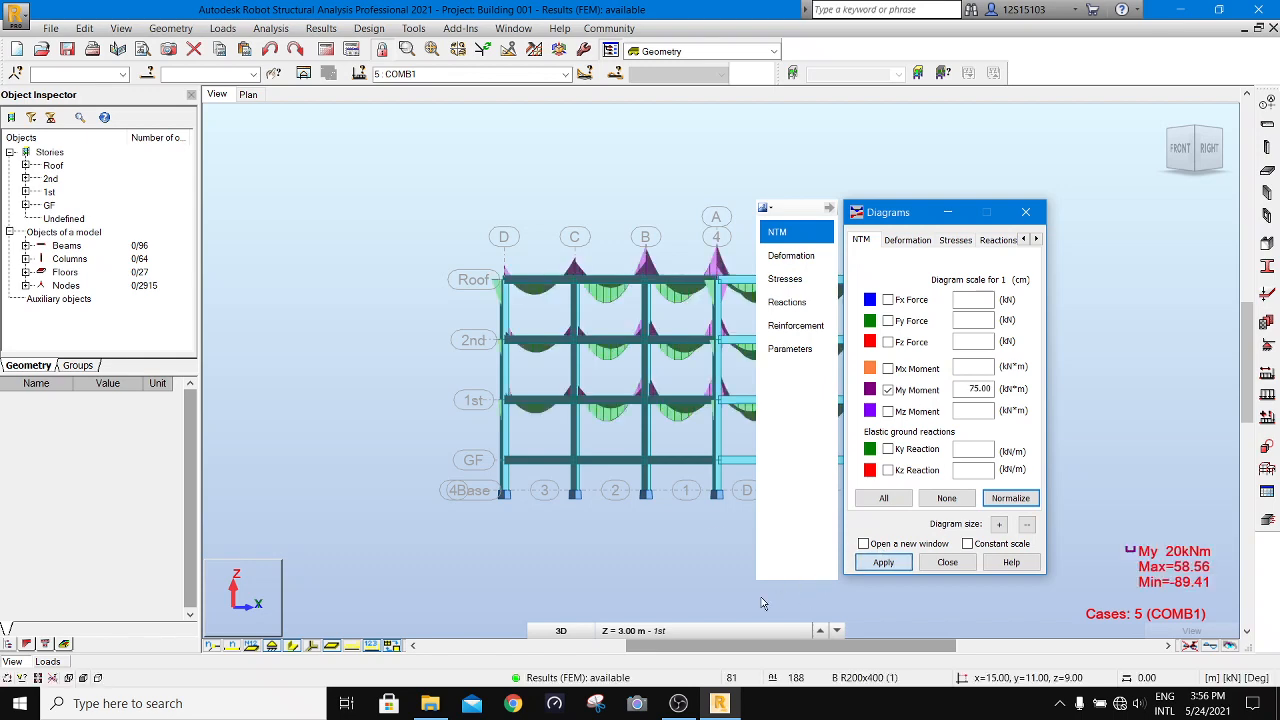
# - Switch the COMB1 bar diagrams from My Moment to Fz Force on the whole 3D frame
pyautogui.moveTo(897, 215); pyautogui.dragTo(252, 183)
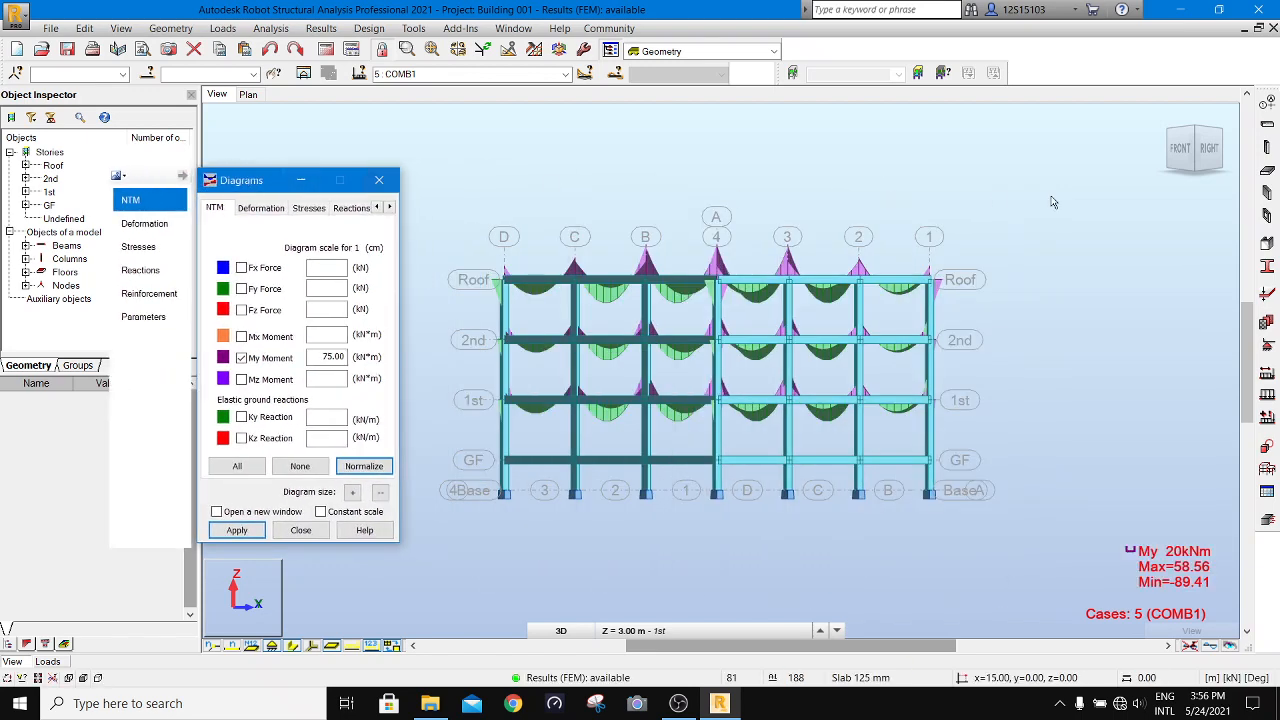
pyautogui.click(1163, 118)
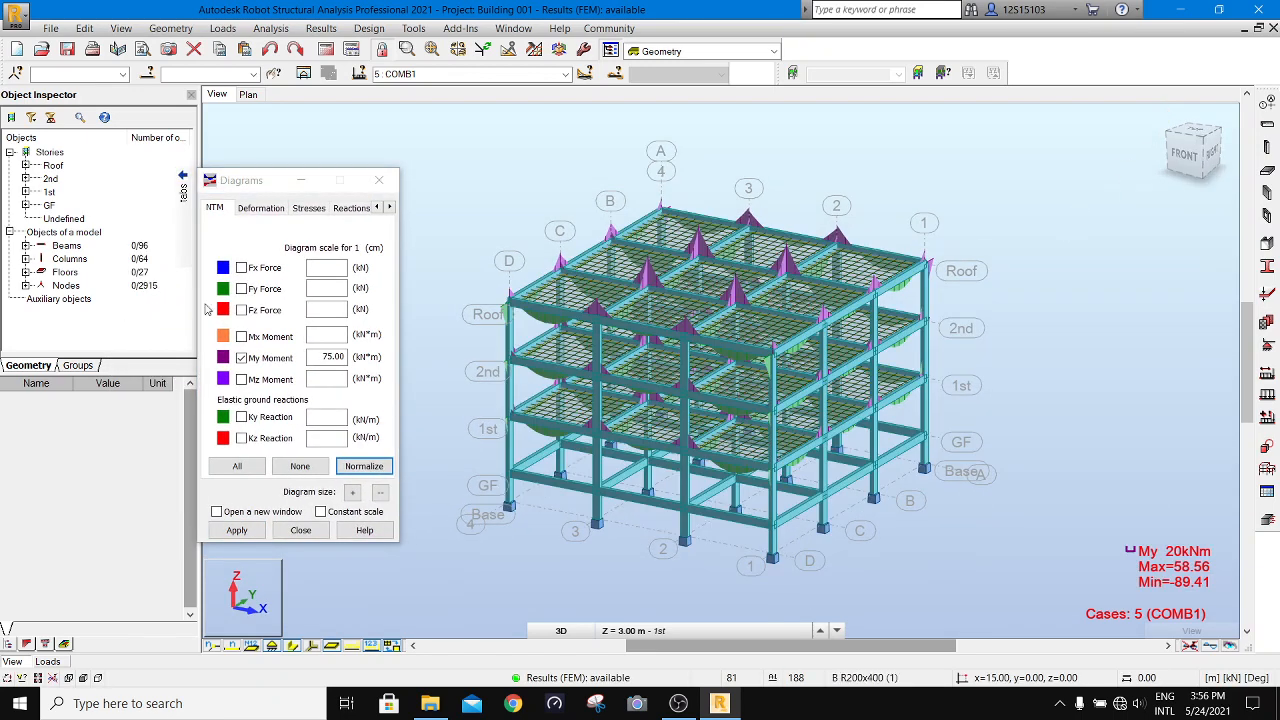
pyautogui.click(242, 358)
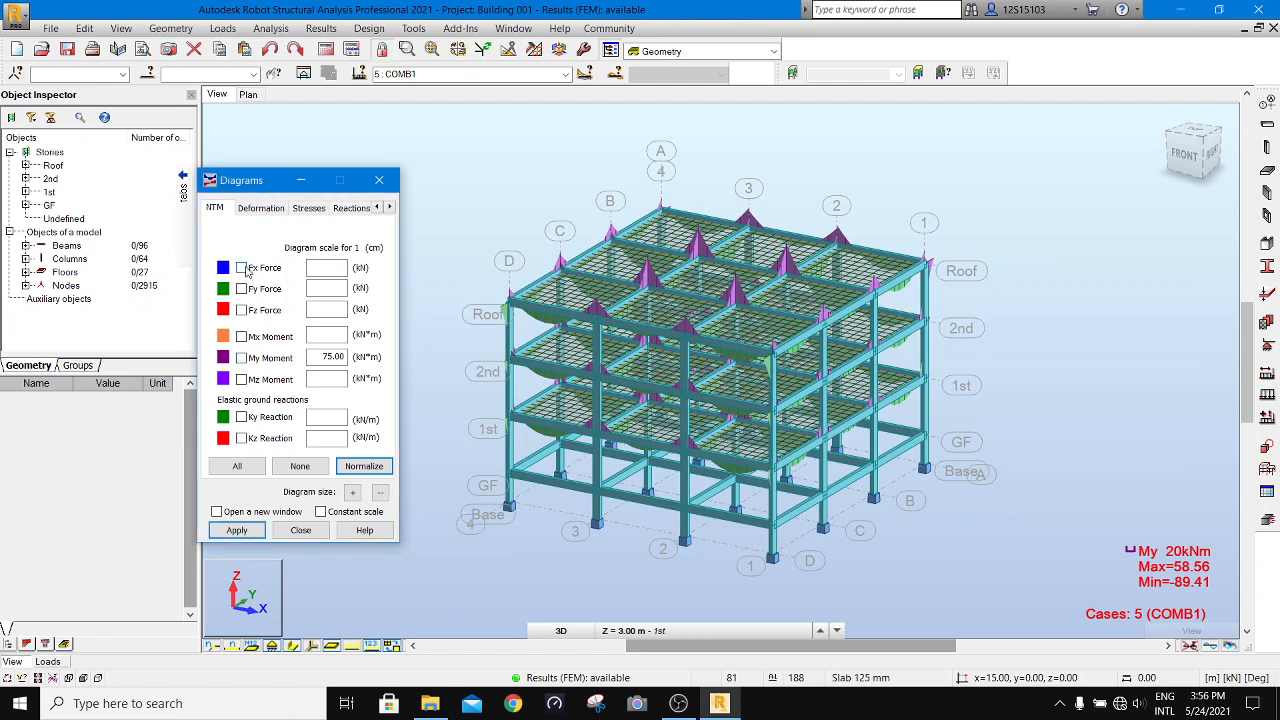
pyautogui.click(237, 530)
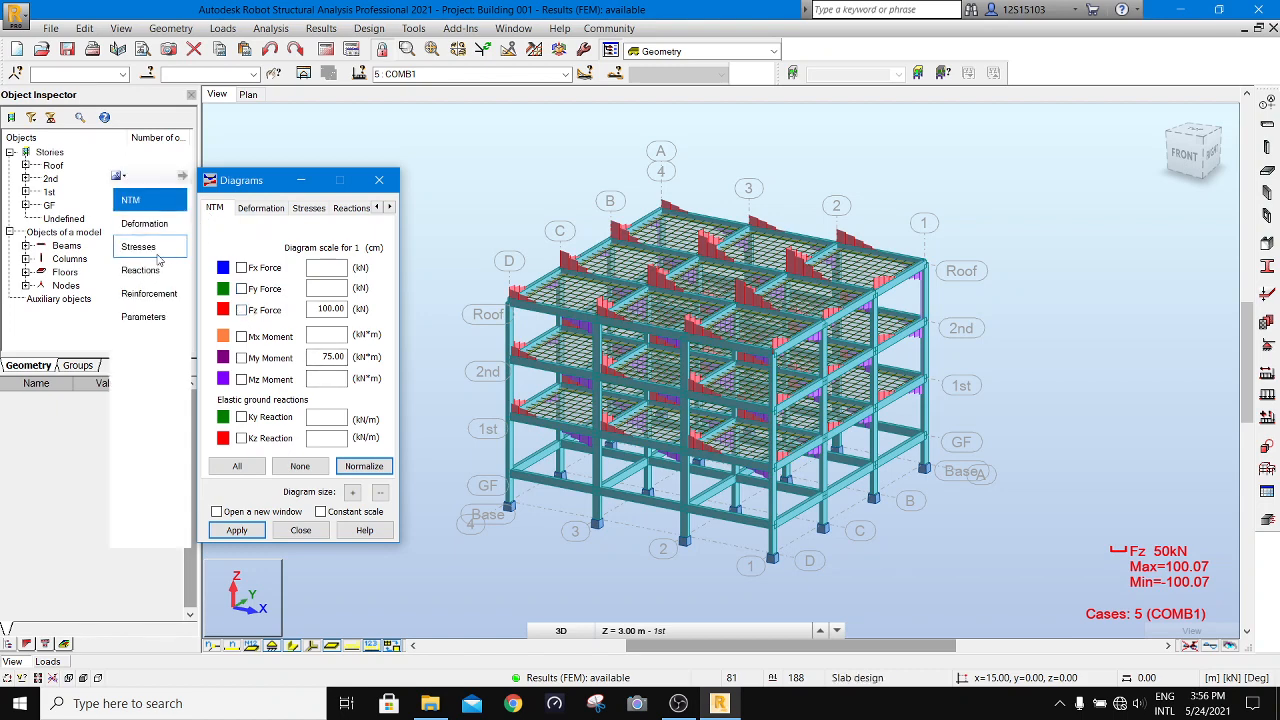
# - Display the FZ support reactions with value descriptions on the 3D model for COMB1 and examine them at the column bases
pyautogui.click(150, 270)
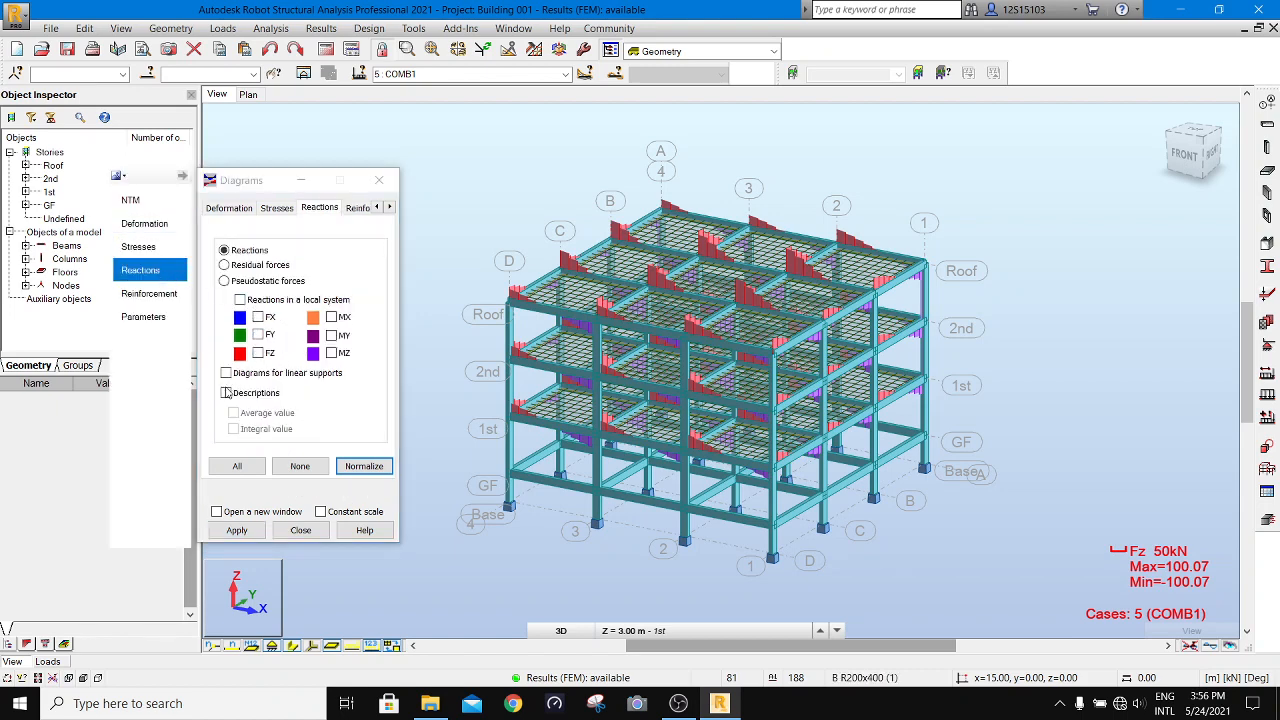
pyautogui.click(229, 396)
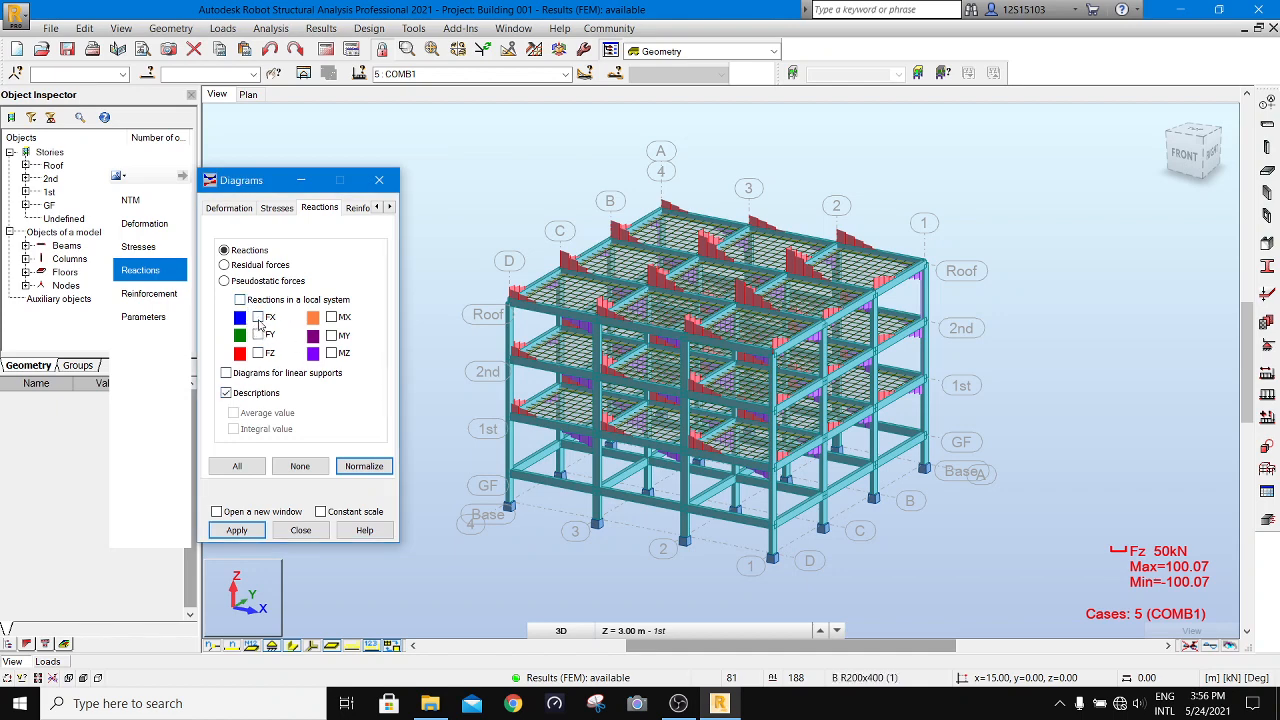
pyautogui.click(258, 353)
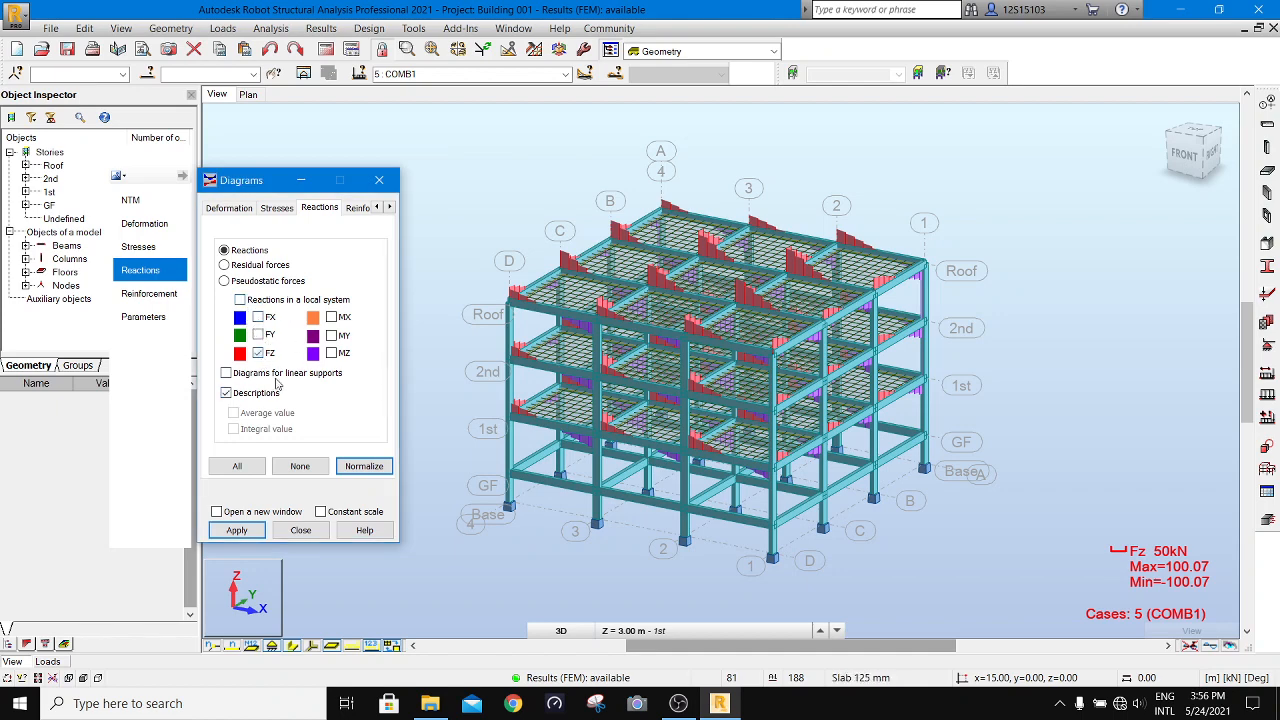
pyautogui.click(238, 530)
pyautogui.scroll(2, 838, 580)
pyautogui.scroll(2, 838, 580)
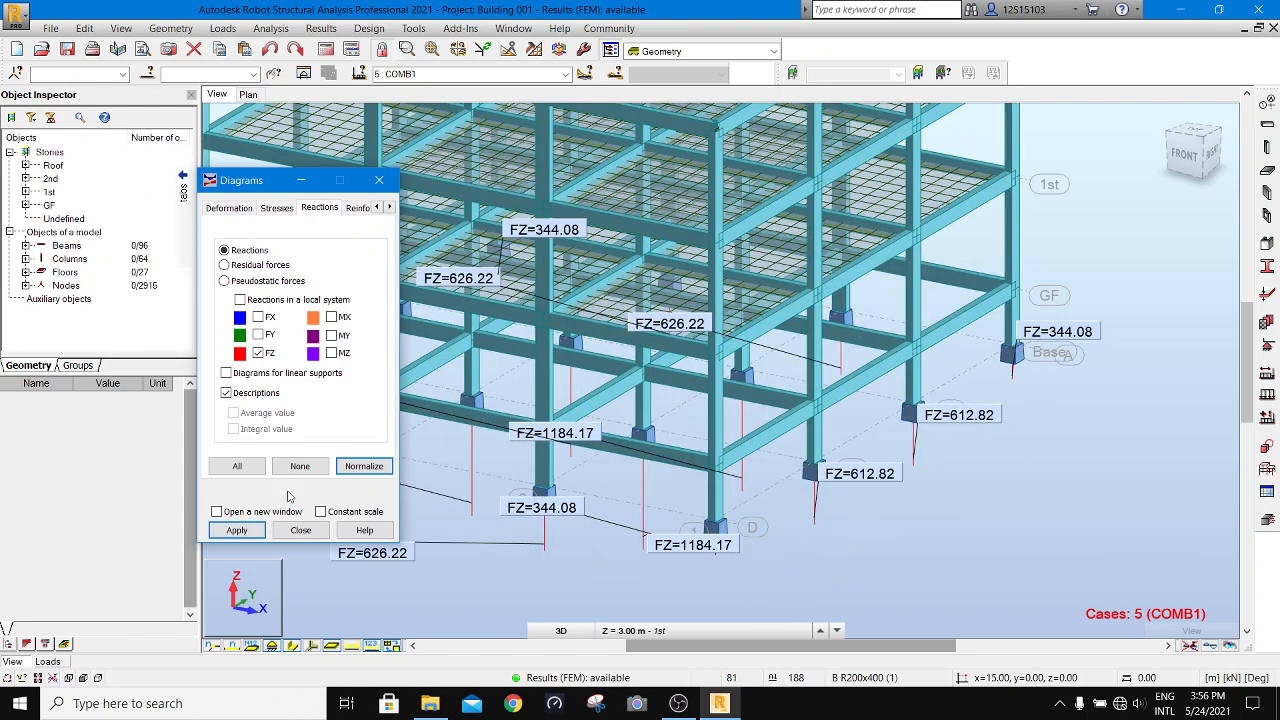
pyautogui.click(226, 537)
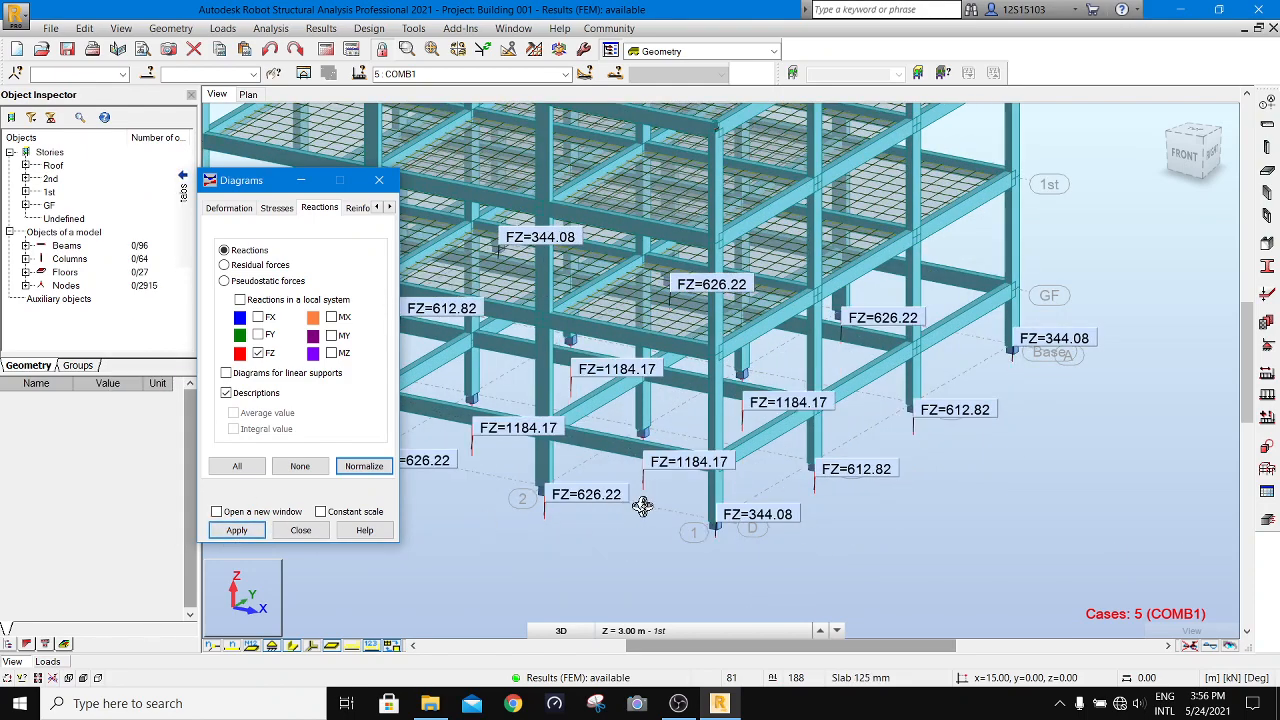
pyautogui.scroll(-2, 838, 462)
pyautogui.scroll(-3, 838, 462)
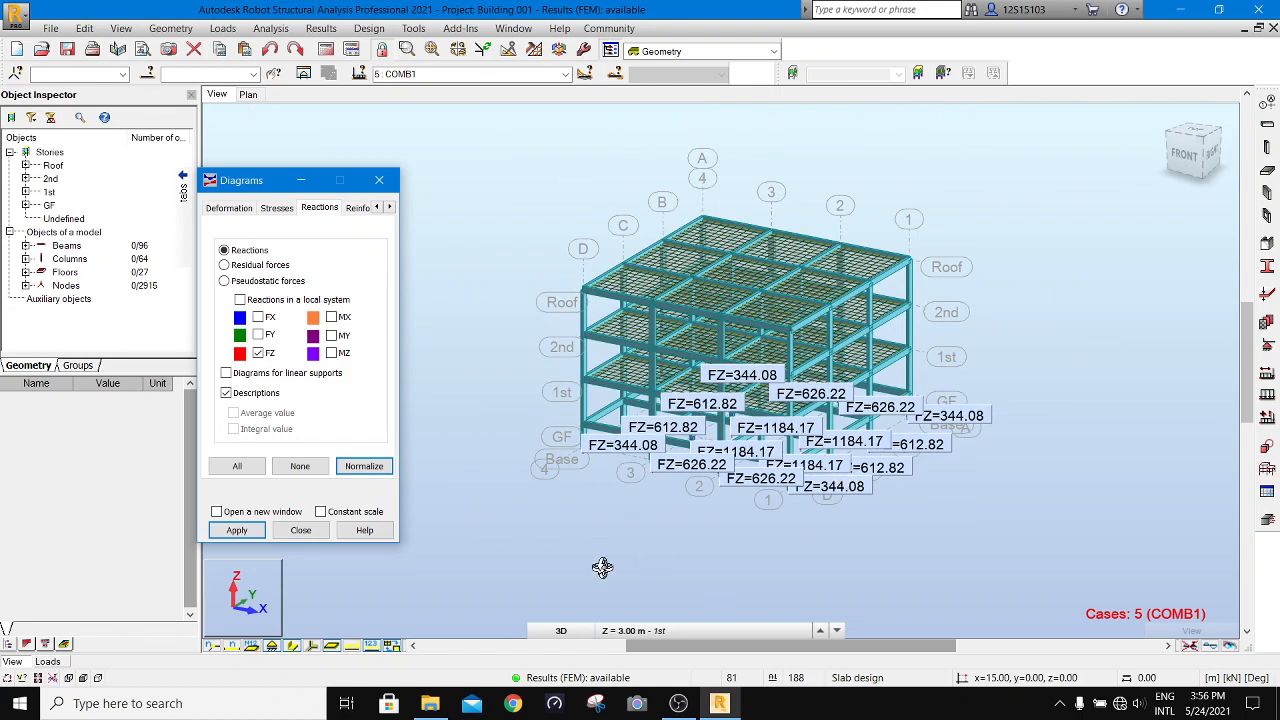
pyautogui.click(738, 705)
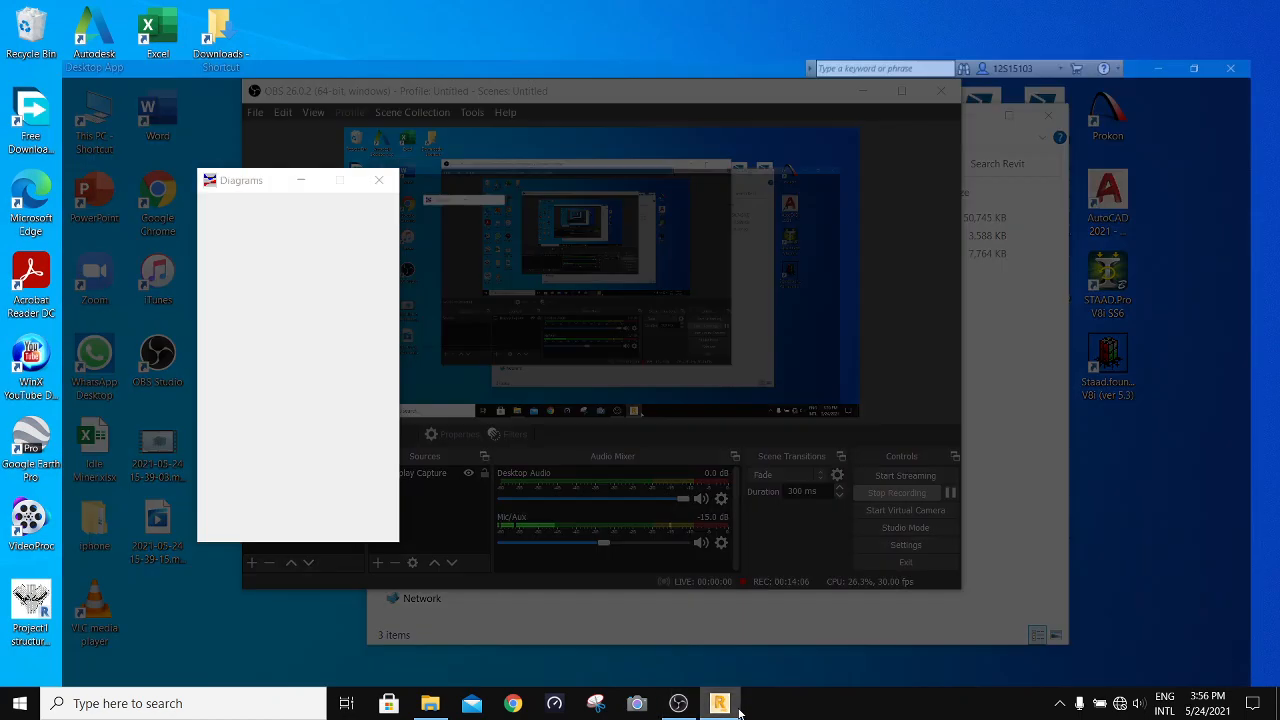
pyautogui.click(738, 705)
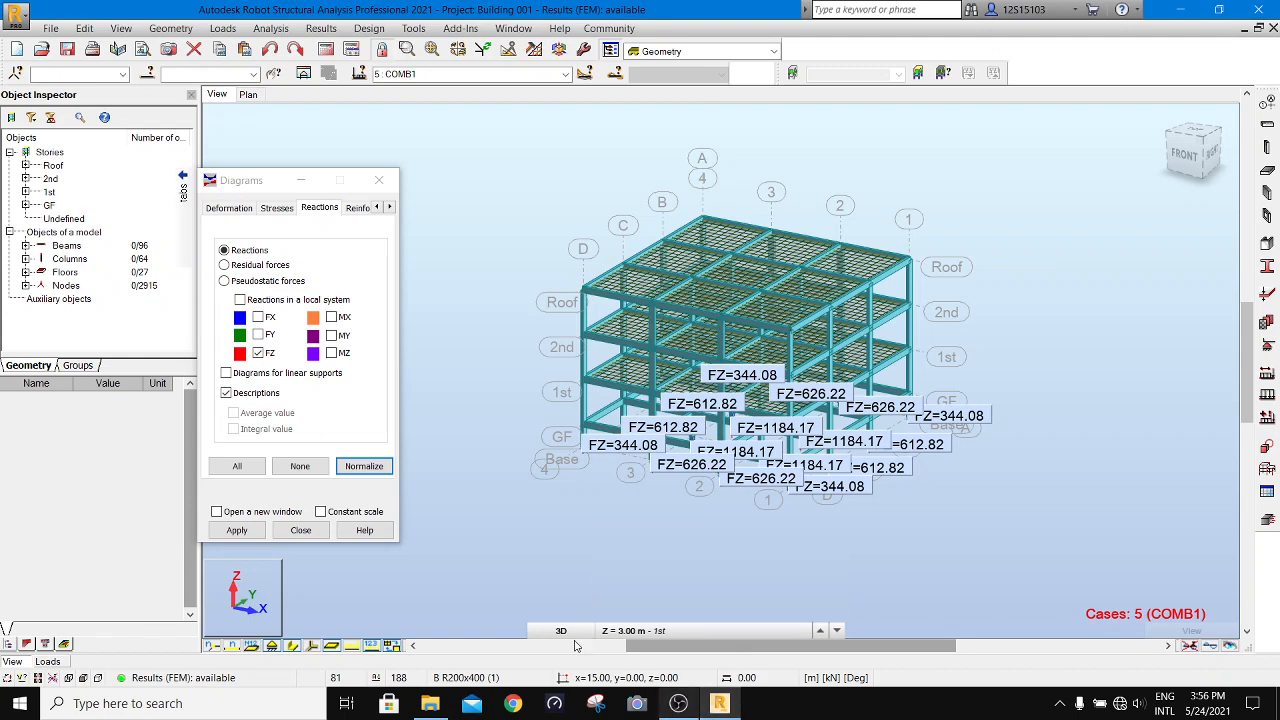